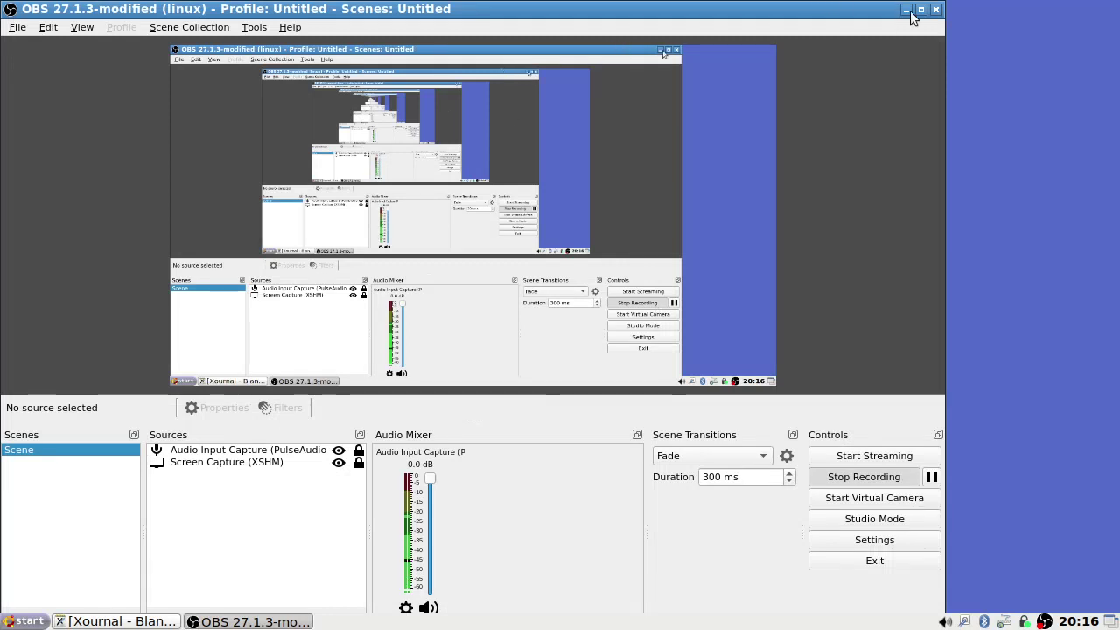
- Open the Calculus Volume 1 textbook PDF from the Documents folder in File Manager
click(907, 10)
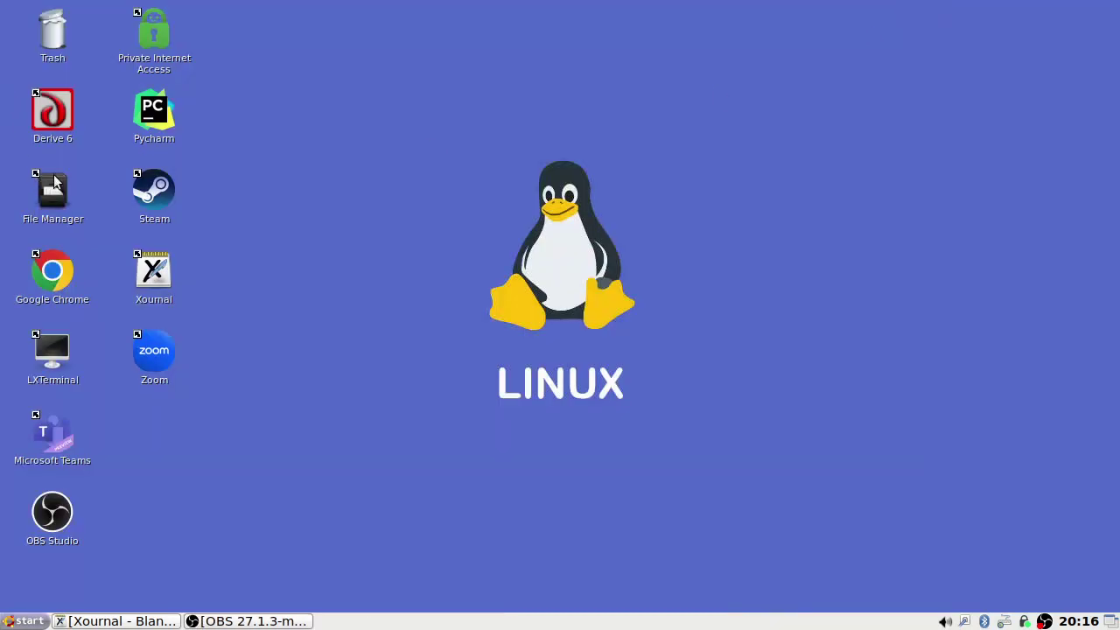
double_click(63, 208)
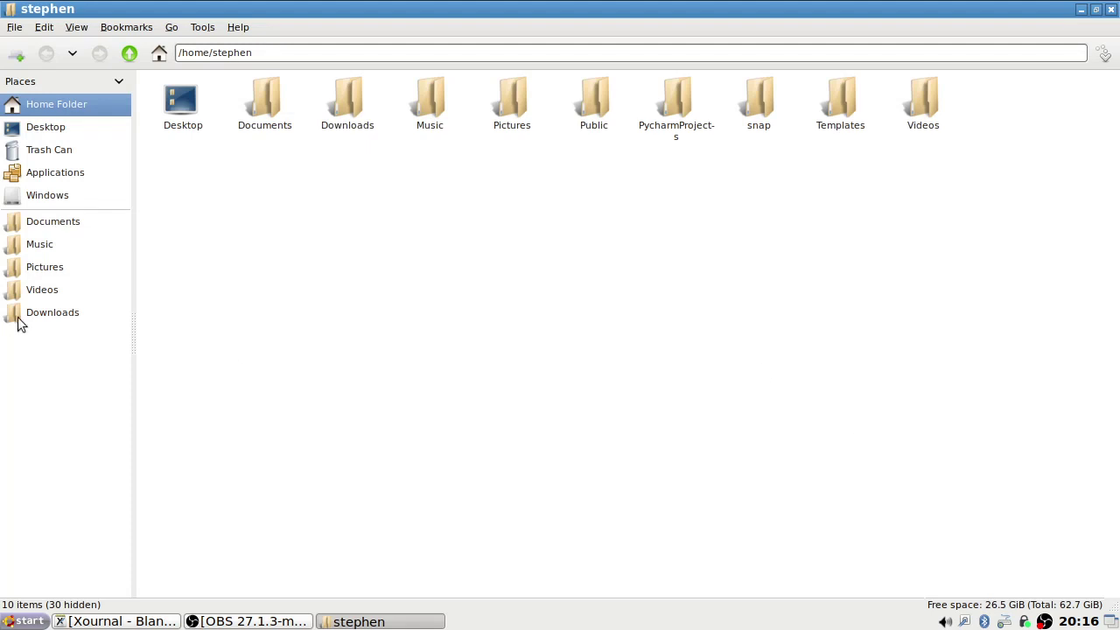
click(85, 224)
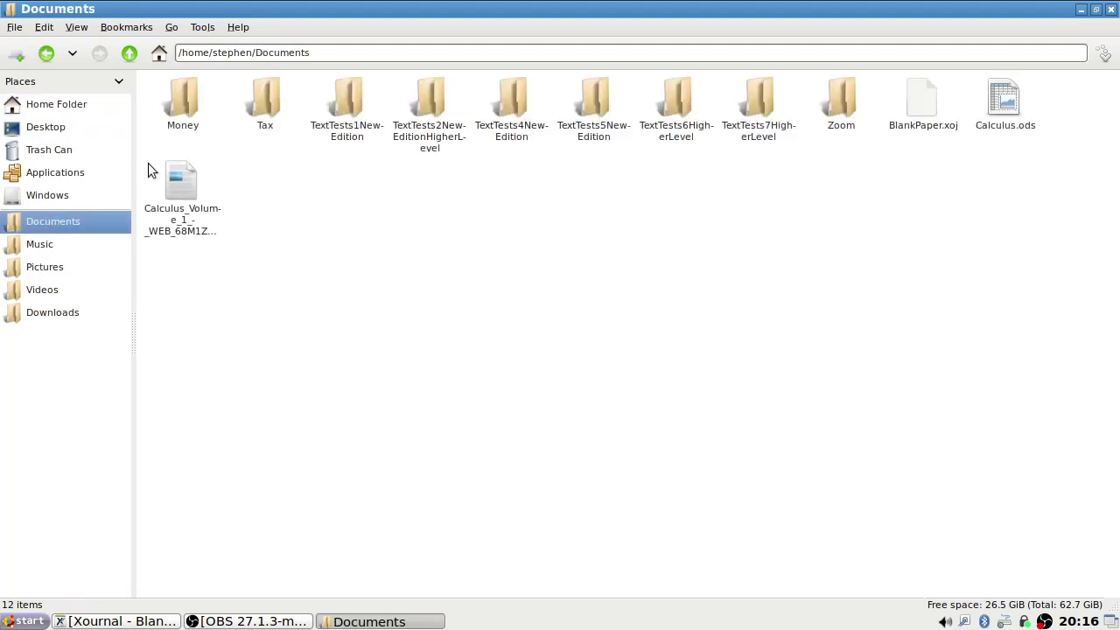
click(184, 185)
double_click(183, 186)
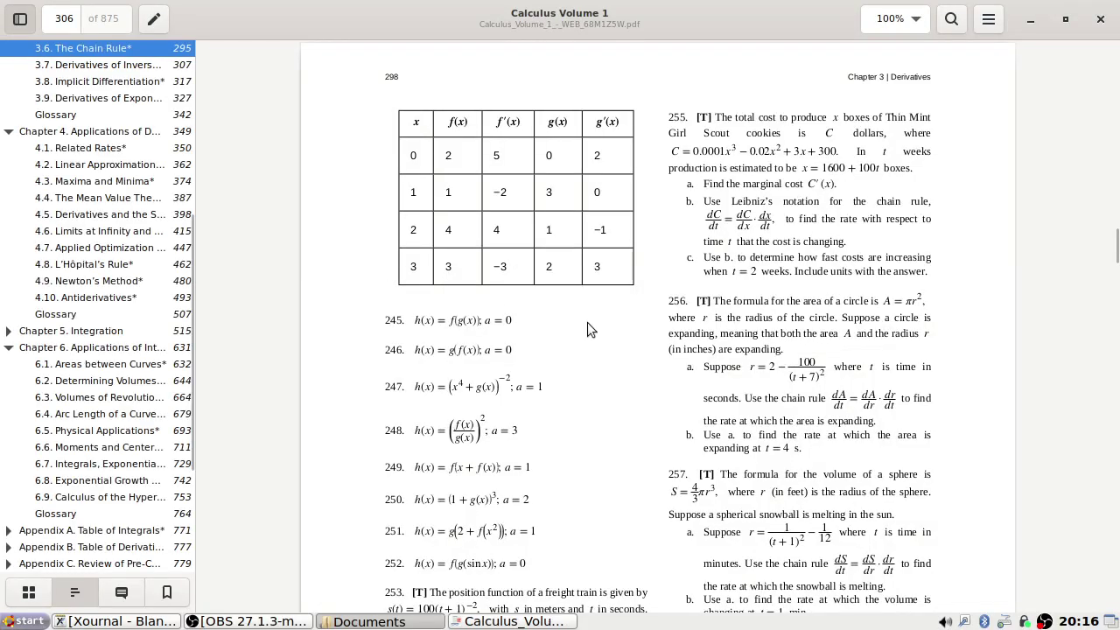
- Scroll the textbook to chain-rule exercises 249–259
scroll(663, 304, down, 1)
scroll(664, 301, up, 7)
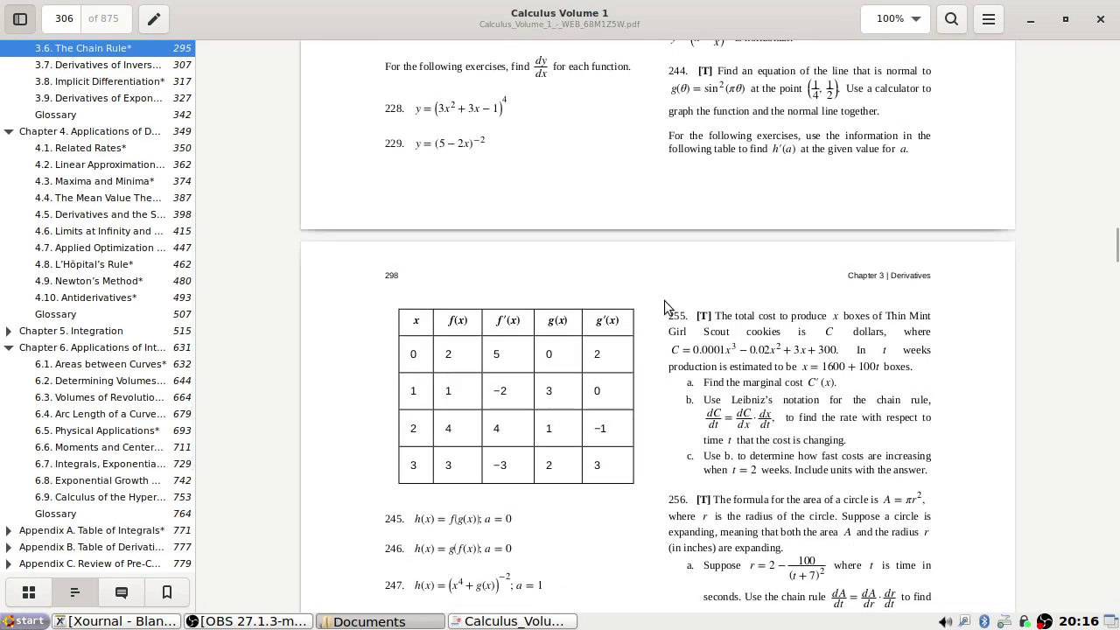
scroll(757, 210, up, 1)
scroll(433, 359, down, 12)
scroll(435, 360, down, 1)
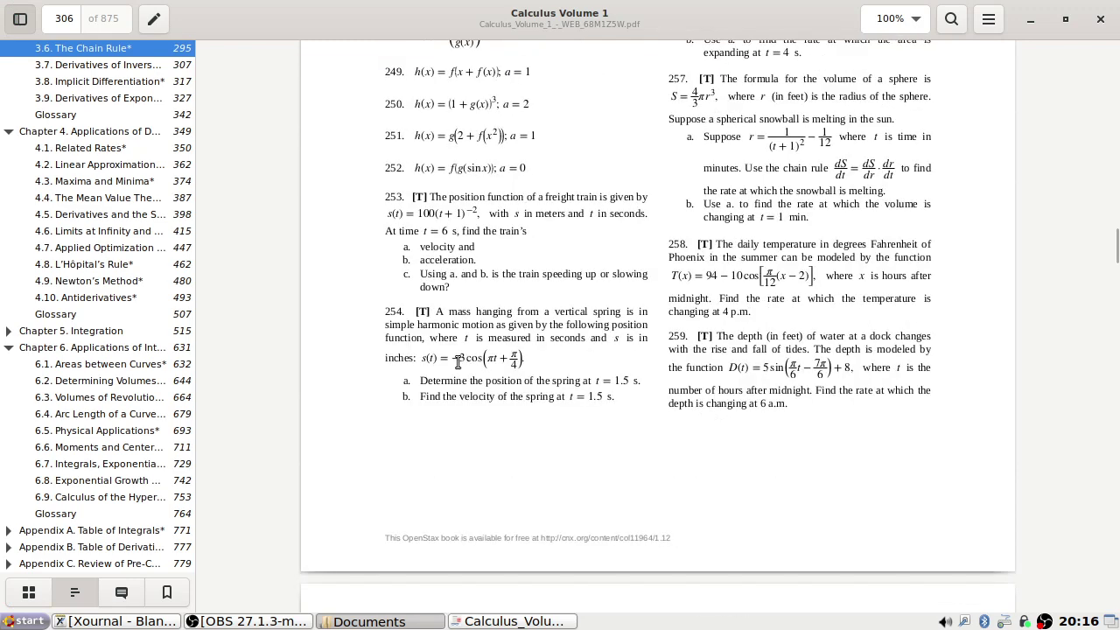
- Launch Derive 6 from the desktop, running it as a program
click(1111, 622)
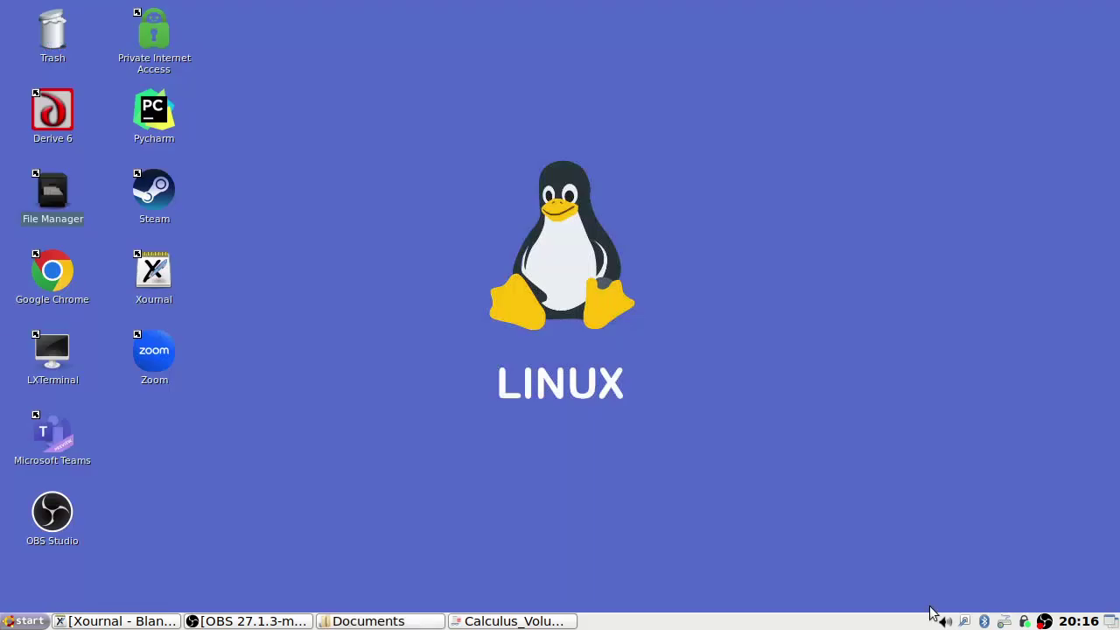
double_click(52, 112)
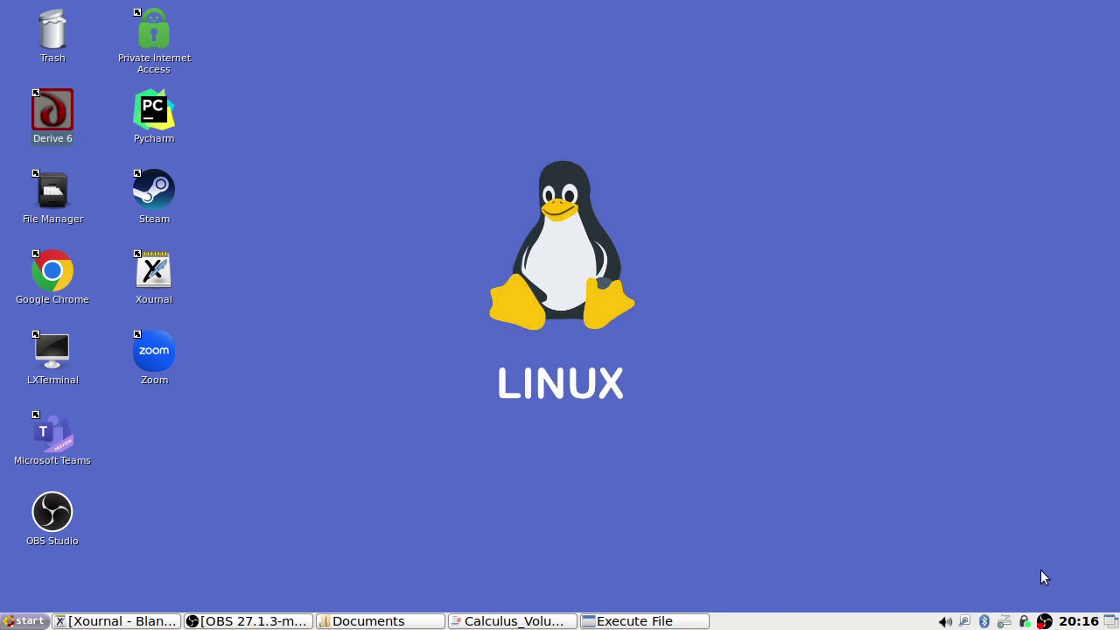
click(625, 622)
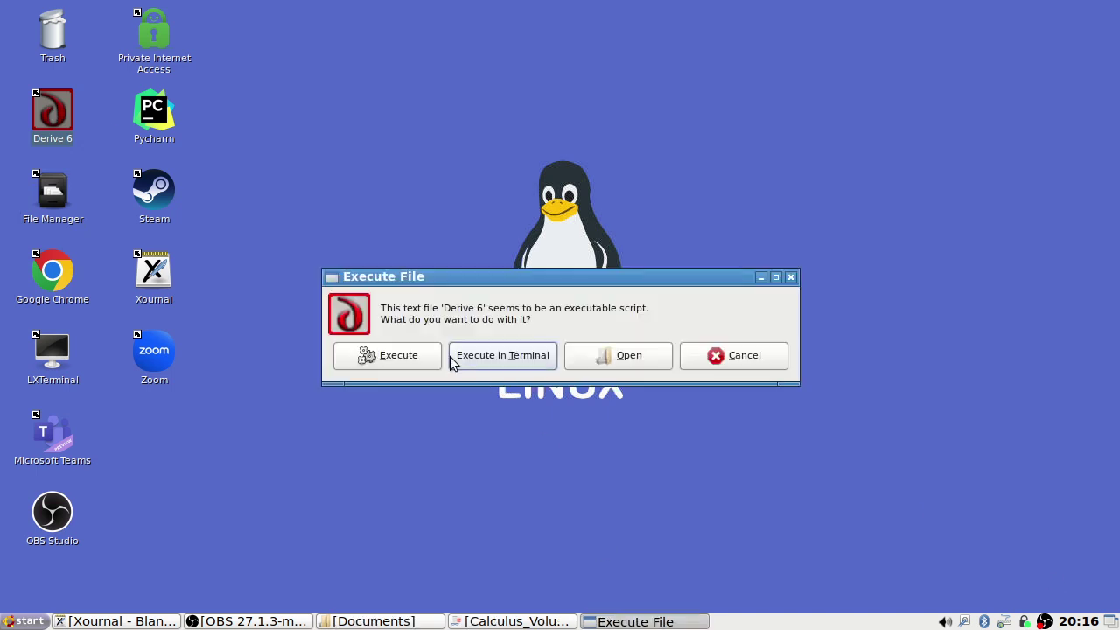
click(366, 357)
- Zoom the textbook page to 150% magnification
click(557, 623)
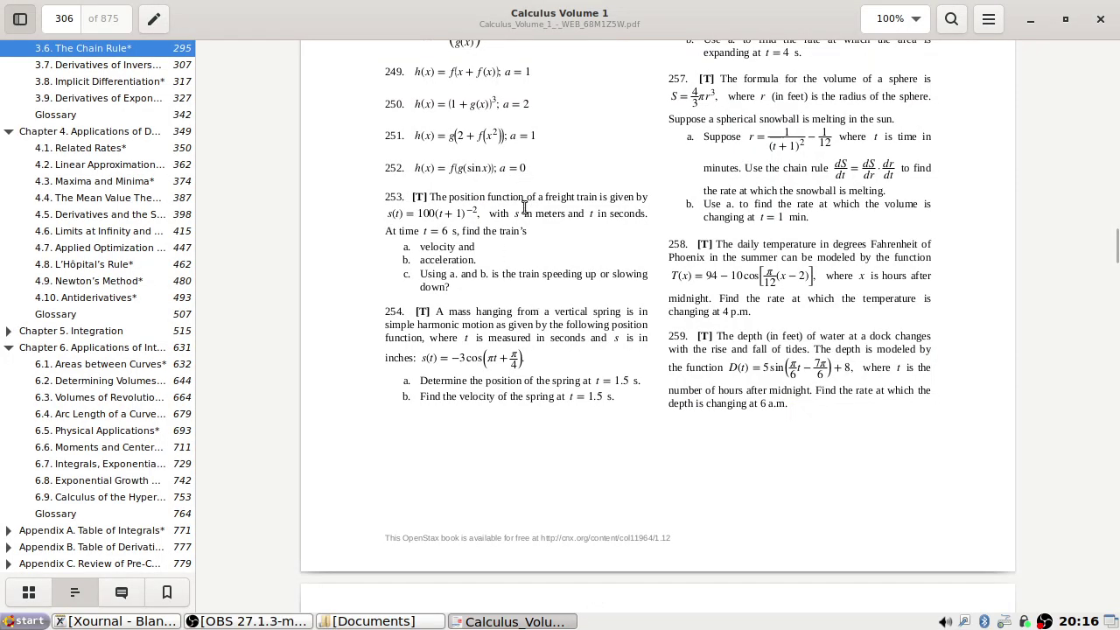
click(920, 26)
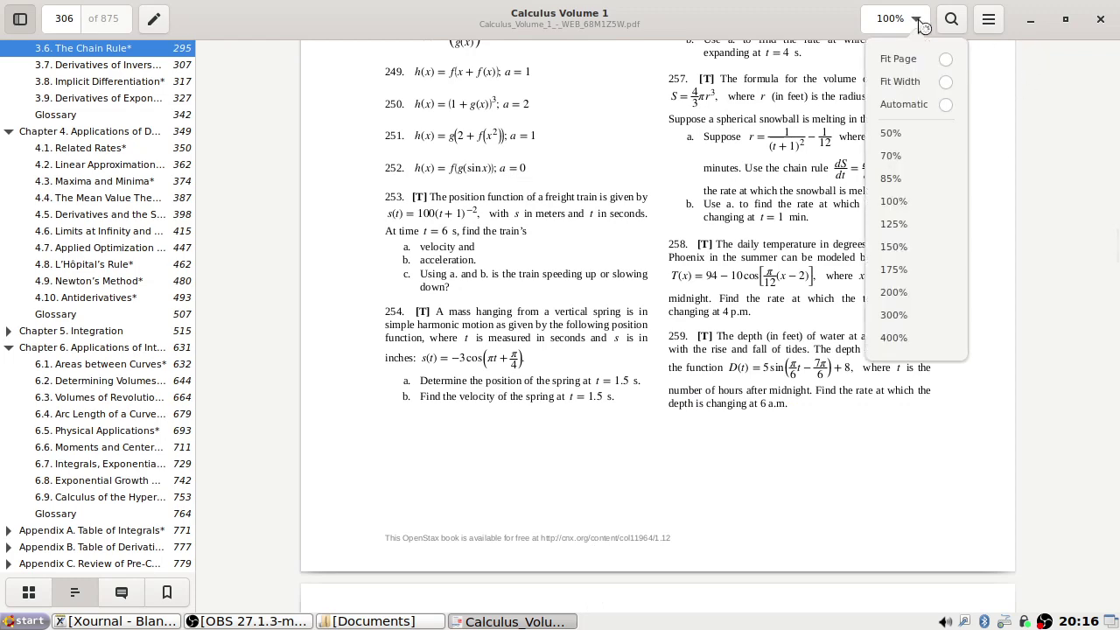
click(921, 248)
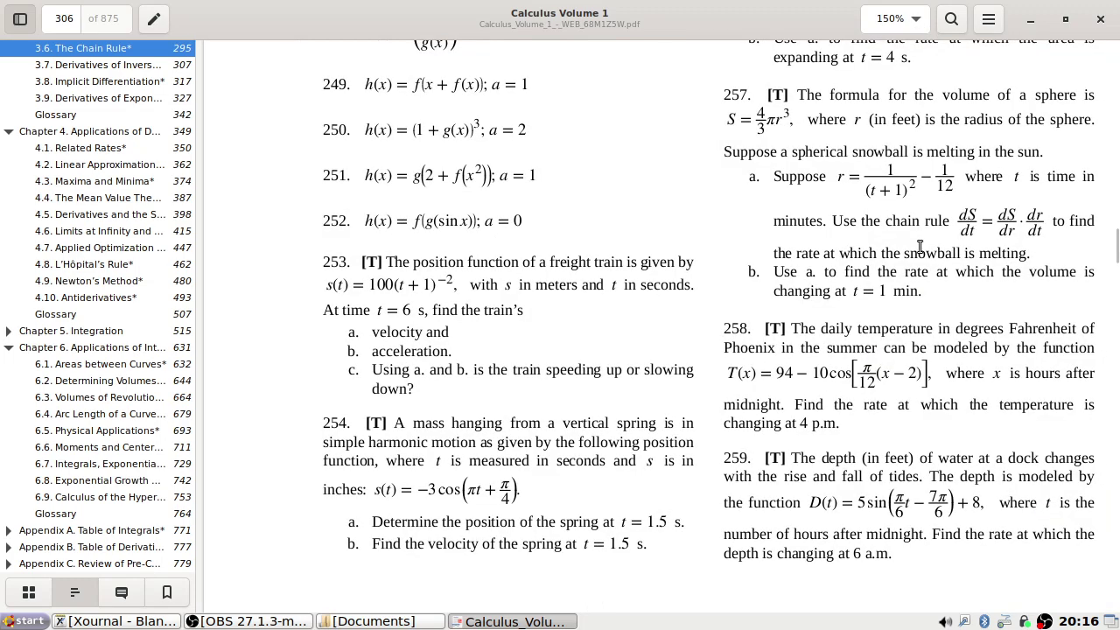
scroll(801, 295, up, 3)
scroll(802, 295, down, 6)
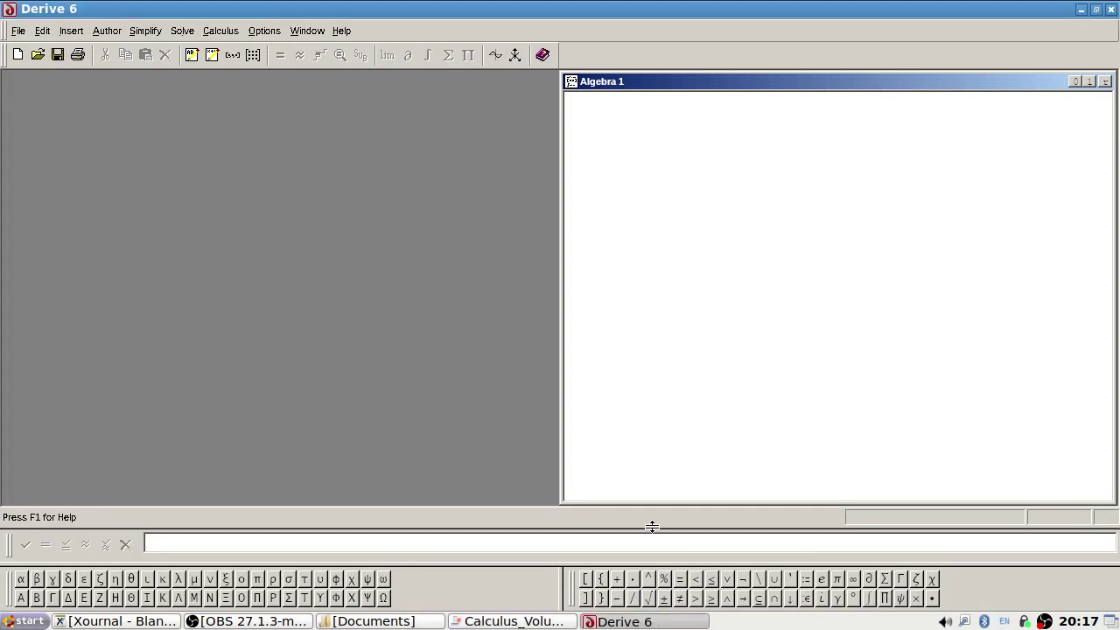
- Enter the train position s(t) := 100/(t+1)^2 from the textbook as expression #1
key(alt+Tab)
key(alt+Tab)
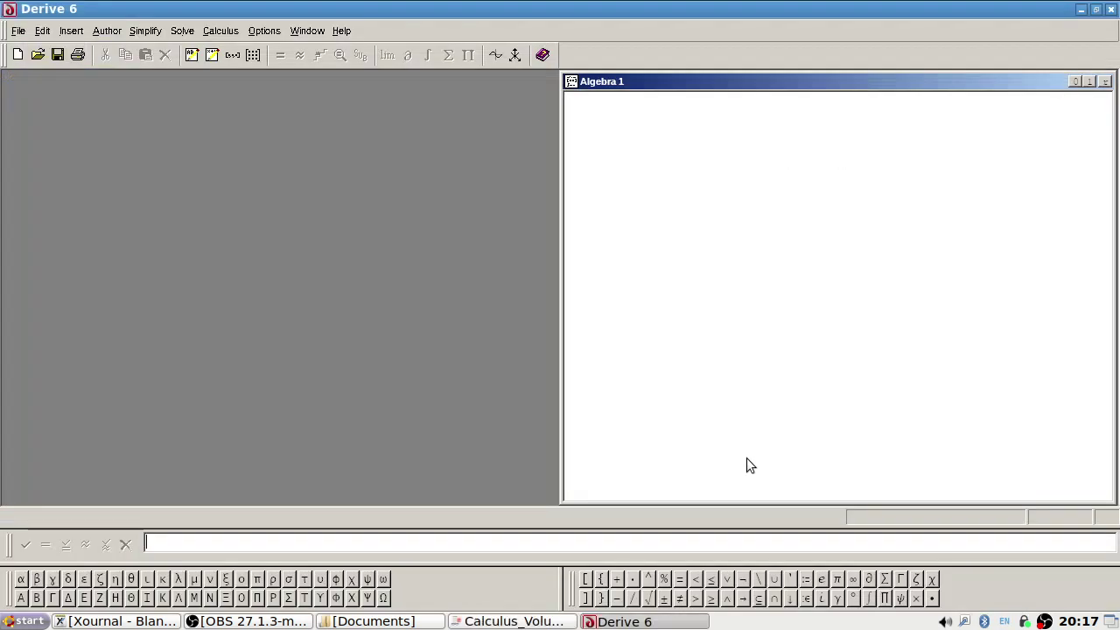
text(s(t) :=)
key(alt+Tab)
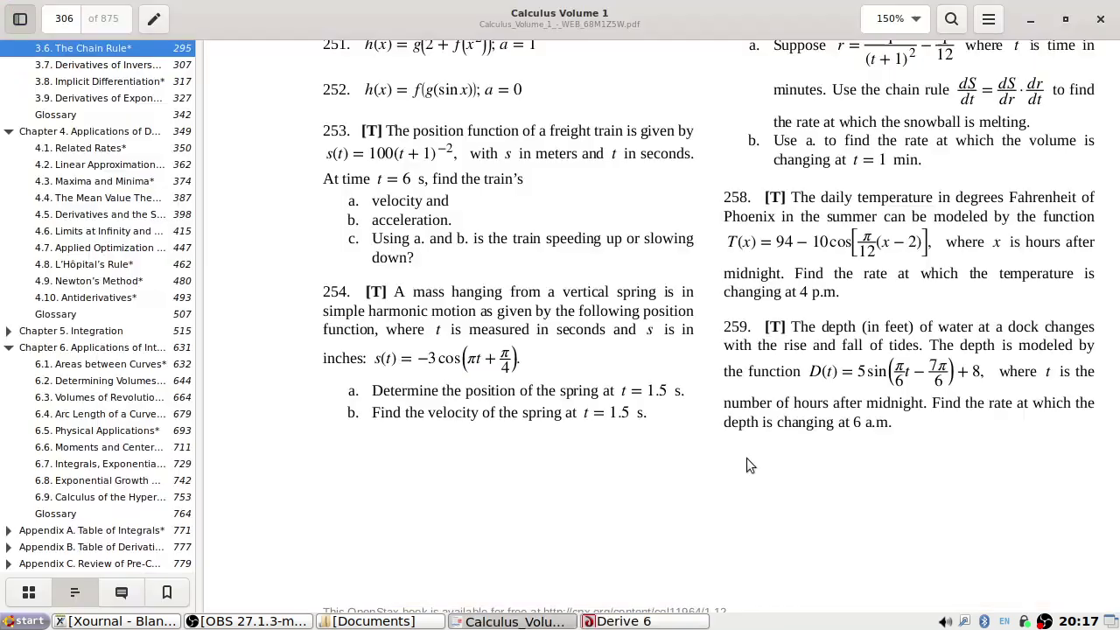
key(alt+Tab)
text(1)
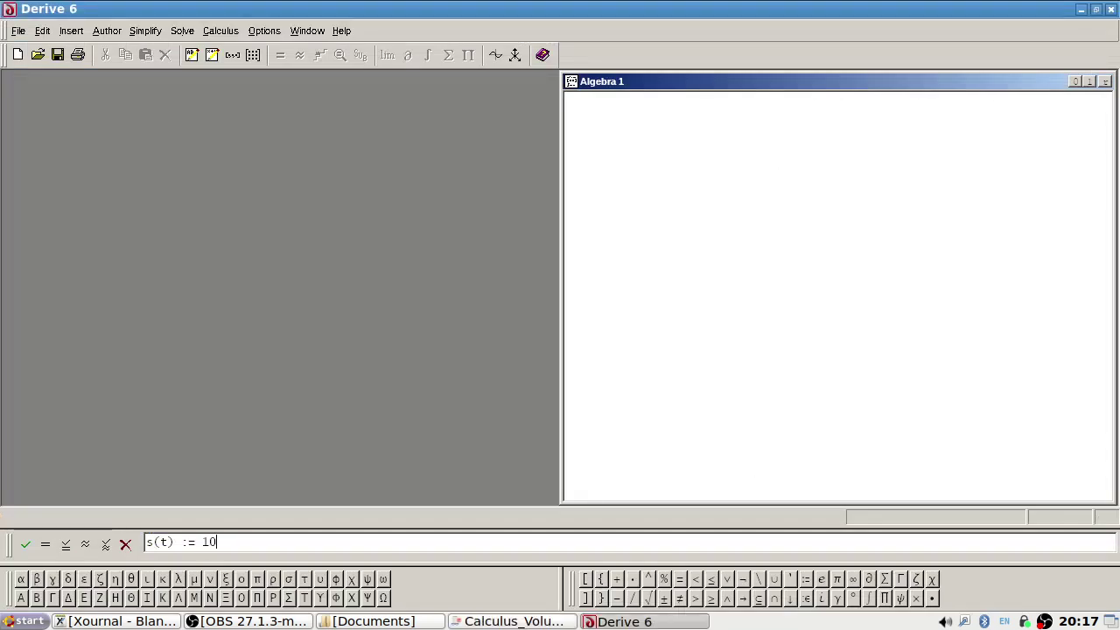
text(00/)
key(alt+Tab)
key(alt+Tab)
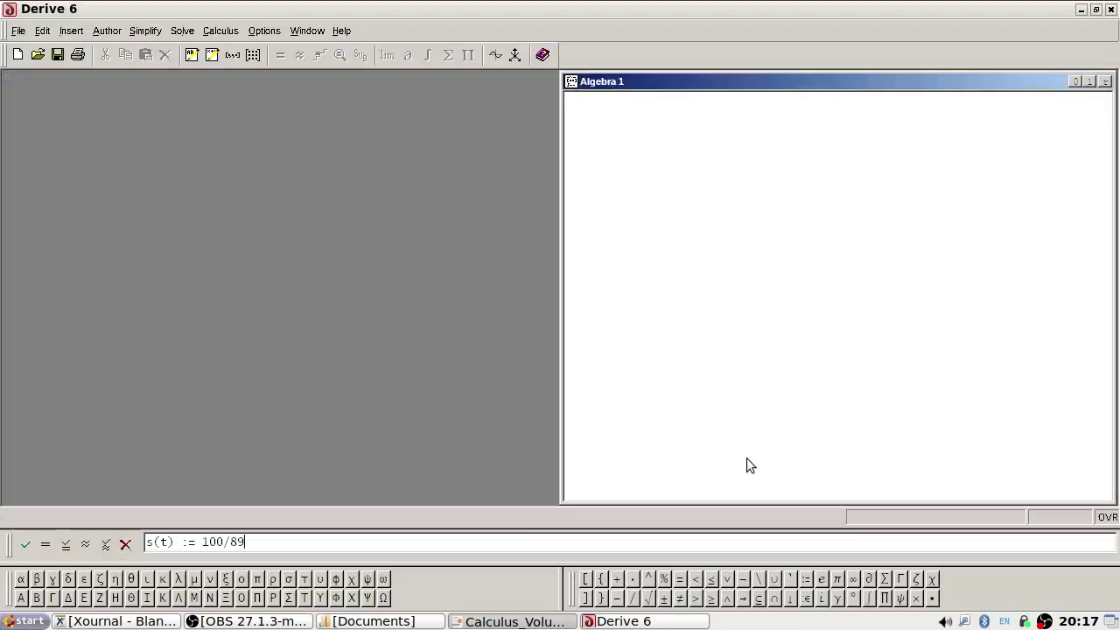
text(8)
key(BackSpace)
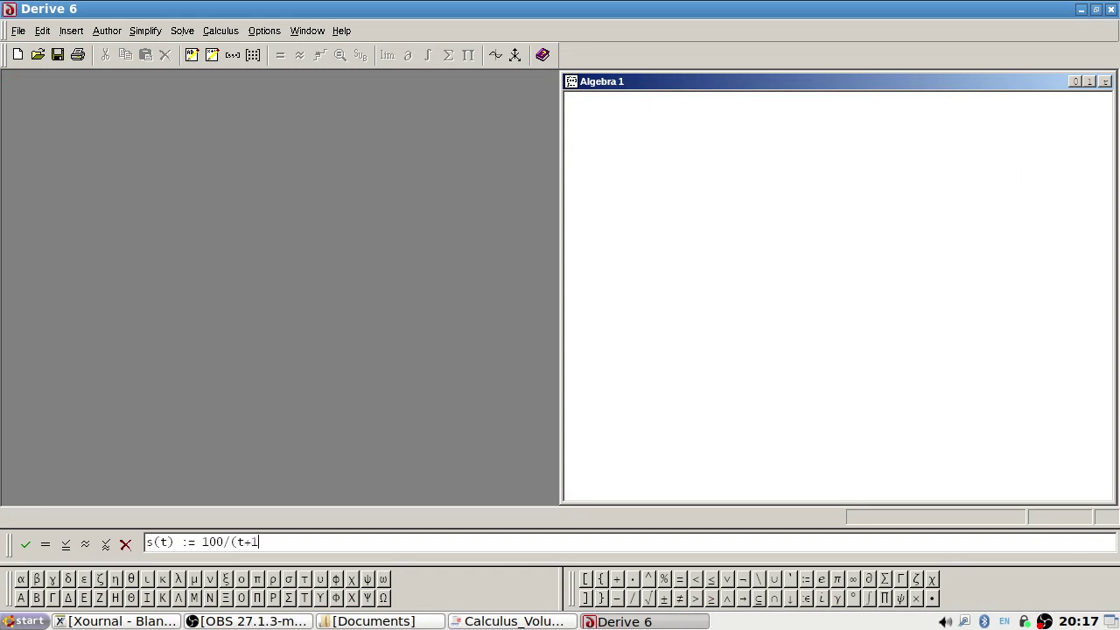
key(Return)
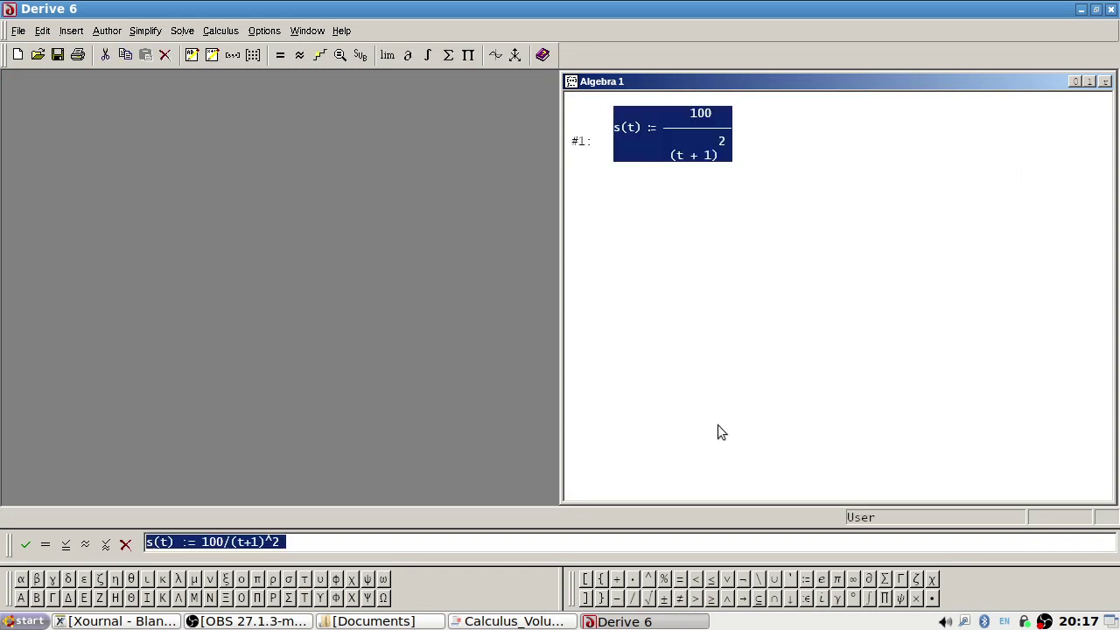
key(alt+Tab)
key(alt+Tab)
text(s)
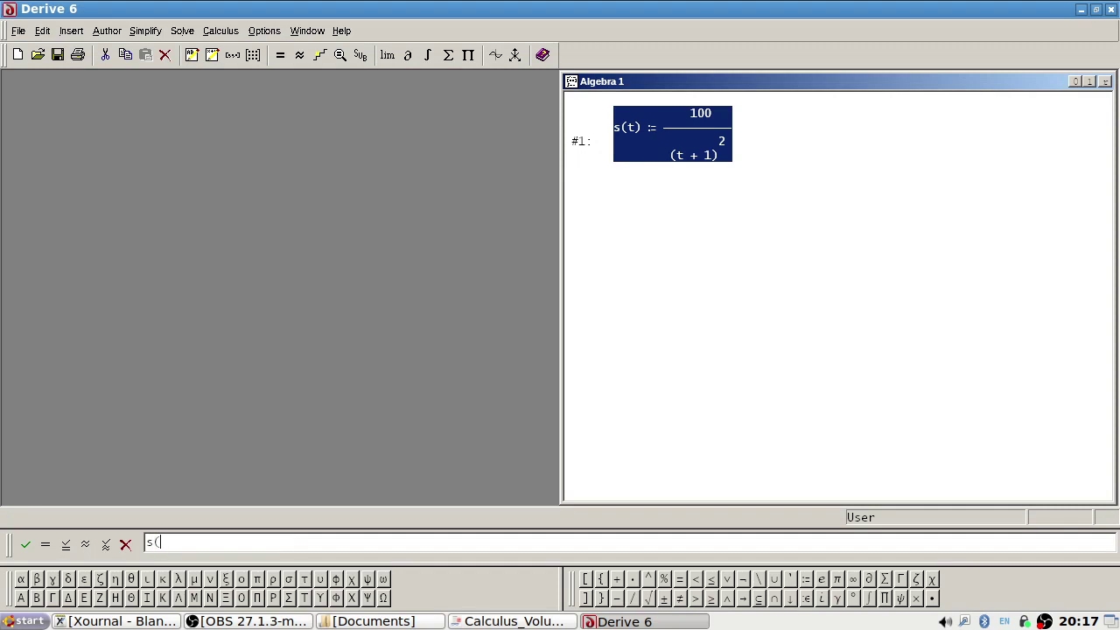
- Add s(t) and differentiate it to get the simplified velocity, deleting the unsimplified line
key(Return)
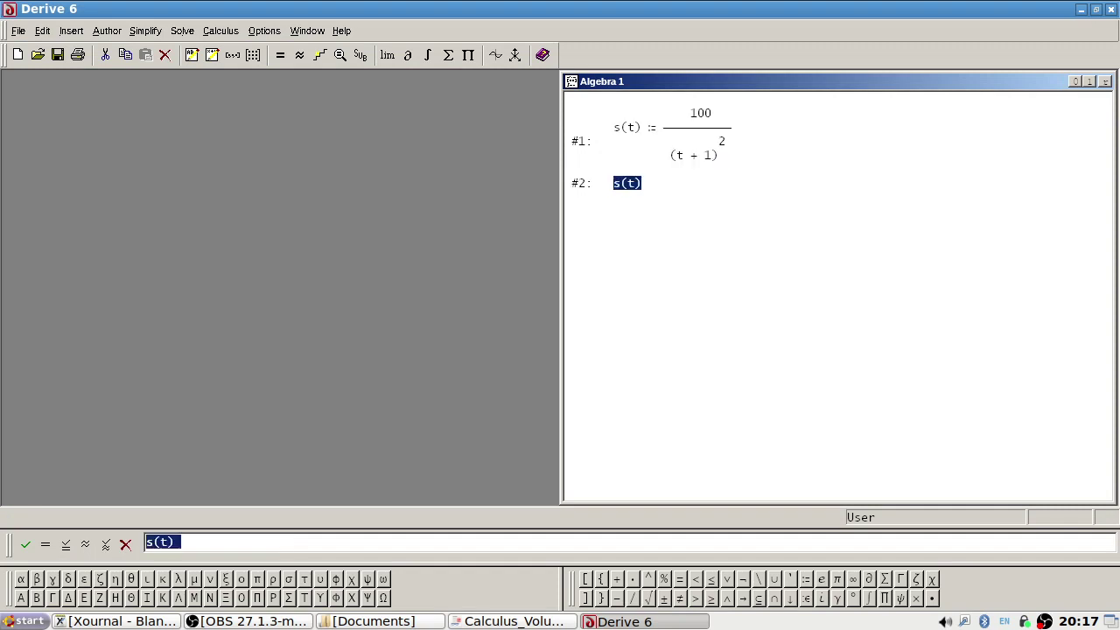
click(409, 55)
click(184, 278)
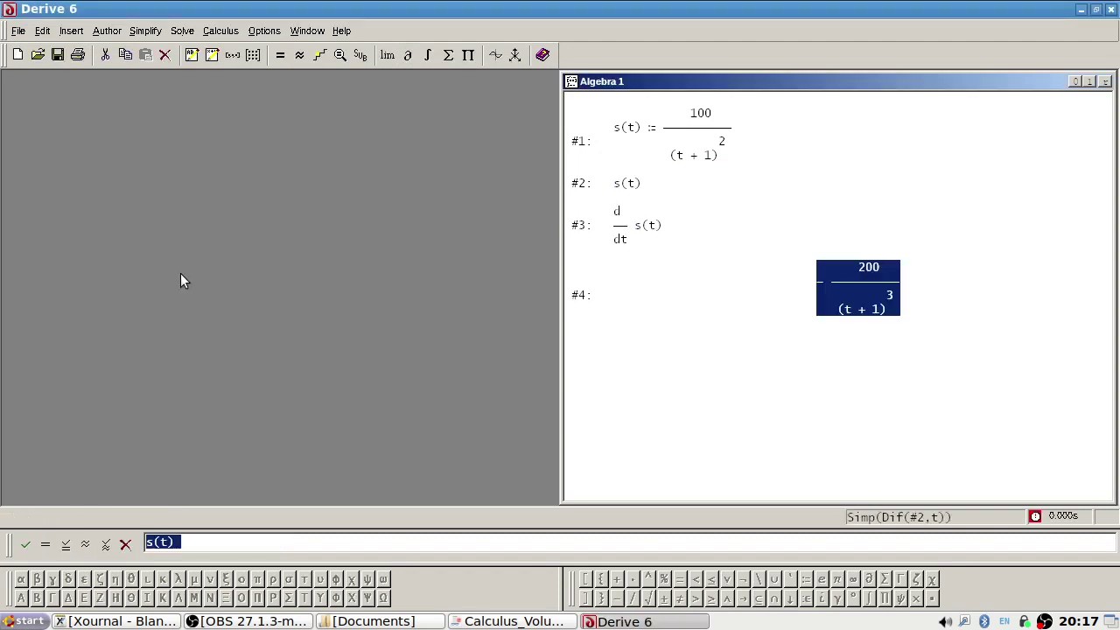
click(623, 218)
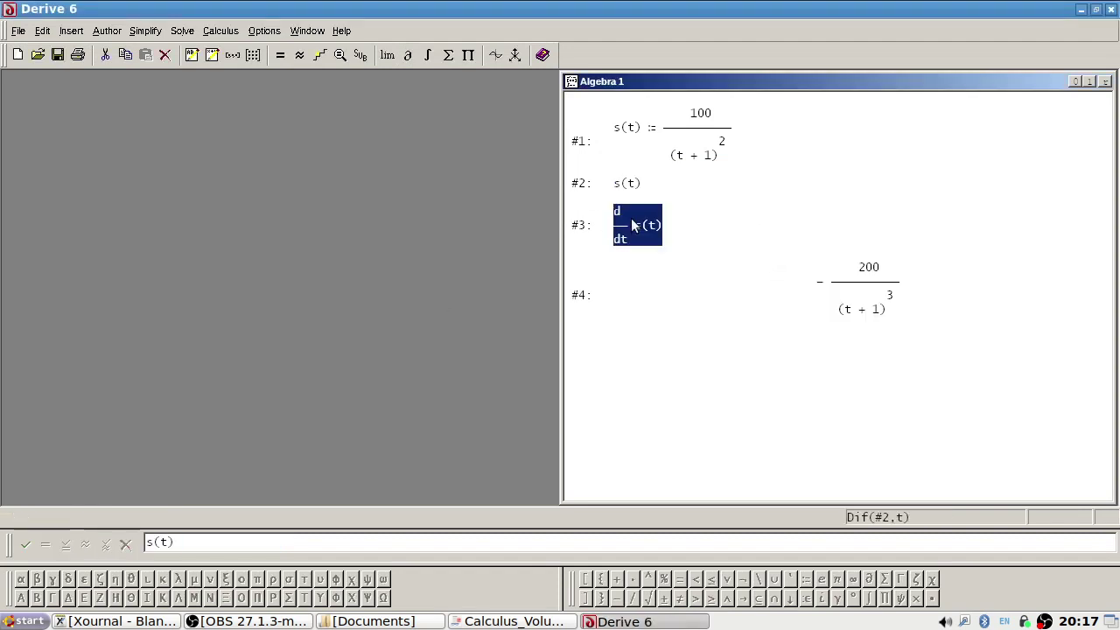
key(Delete)
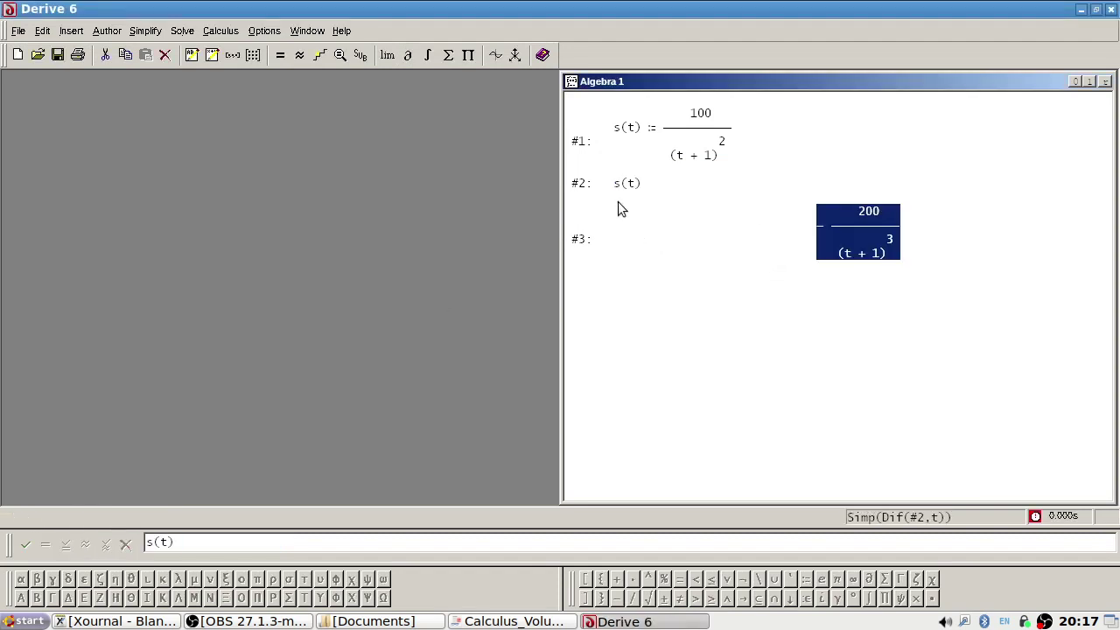
- Differentiate the velocity to get acceleration 600/(t+1)^4, deleting the unsimplified line
click(409, 54)
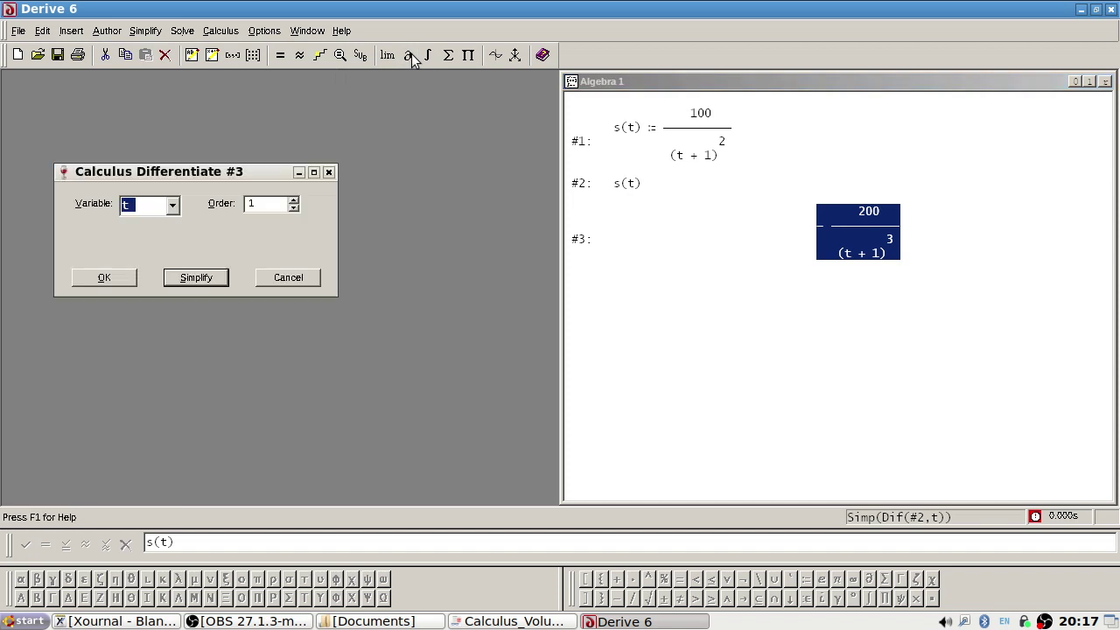
click(196, 276)
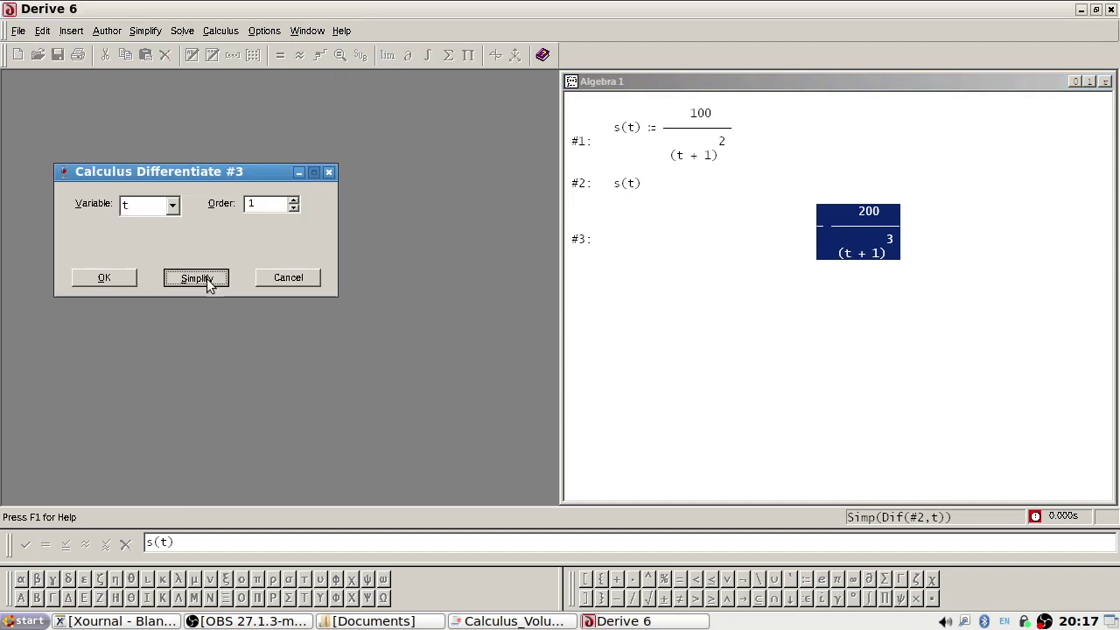
click(652, 292)
key(Delete)
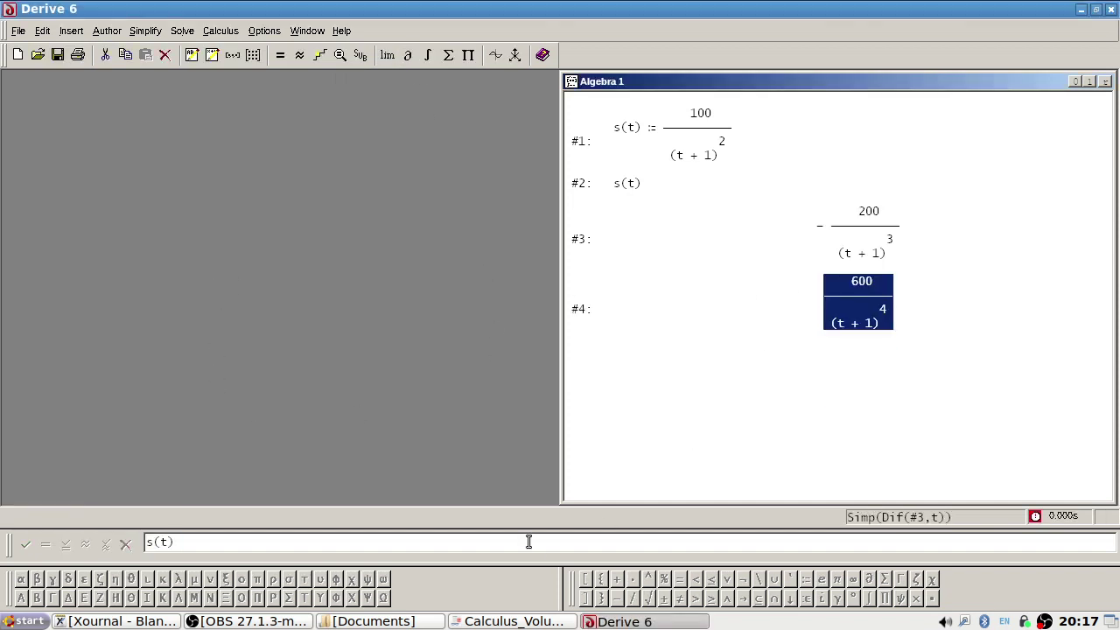
- Substitute t = 6 into the velocity to get −200/343
click(514, 622)
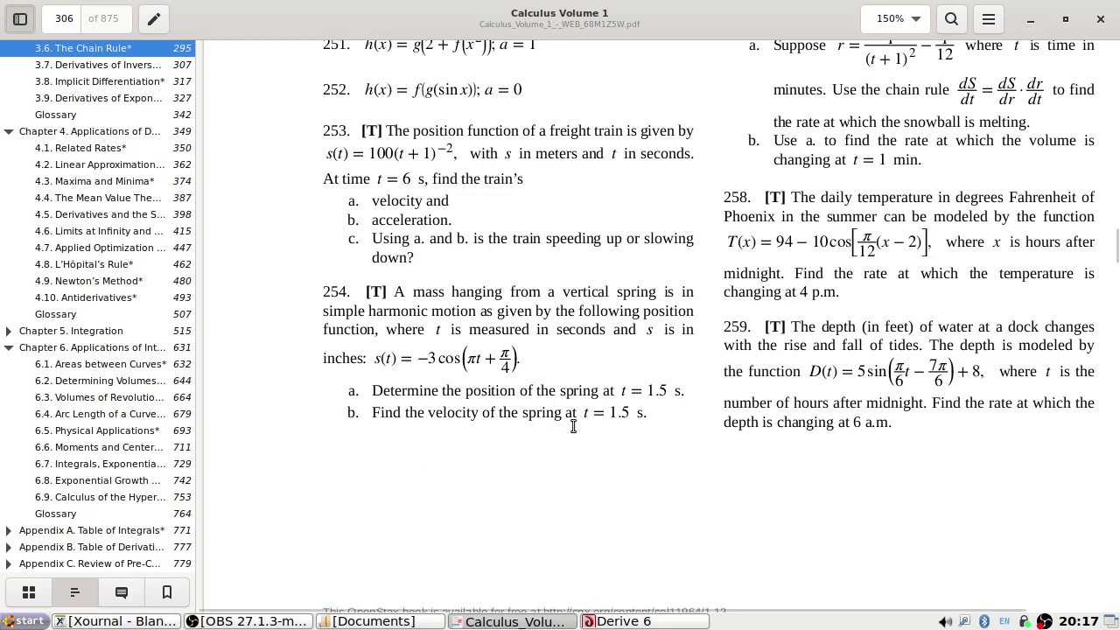
key(alt+Tab)
click(873, 244)
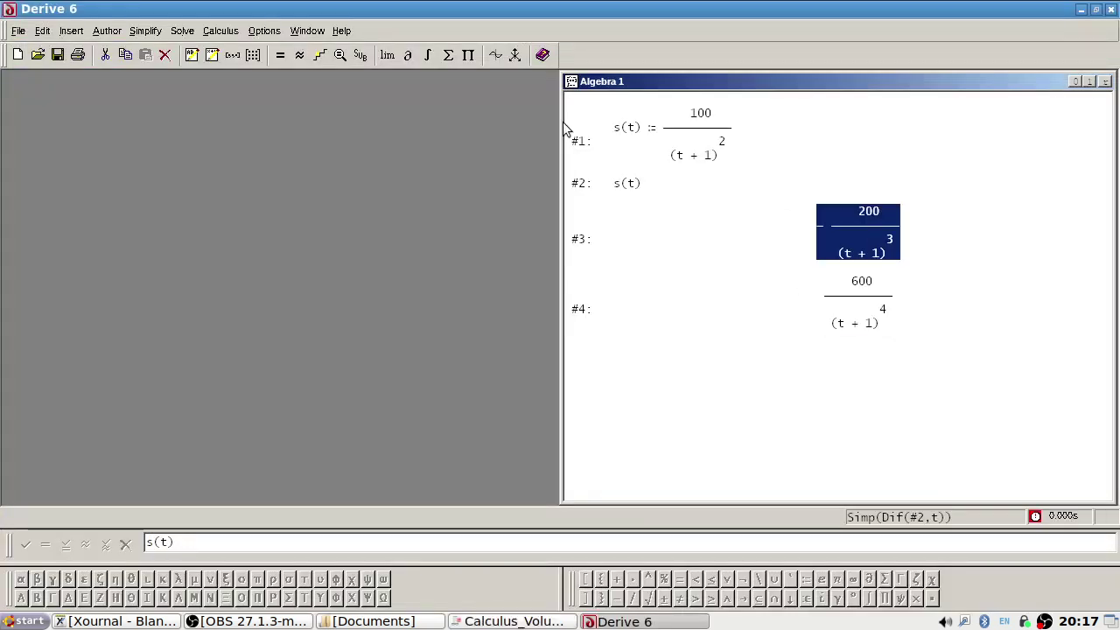
click(359, 55)
text(6)
click(273, 269)
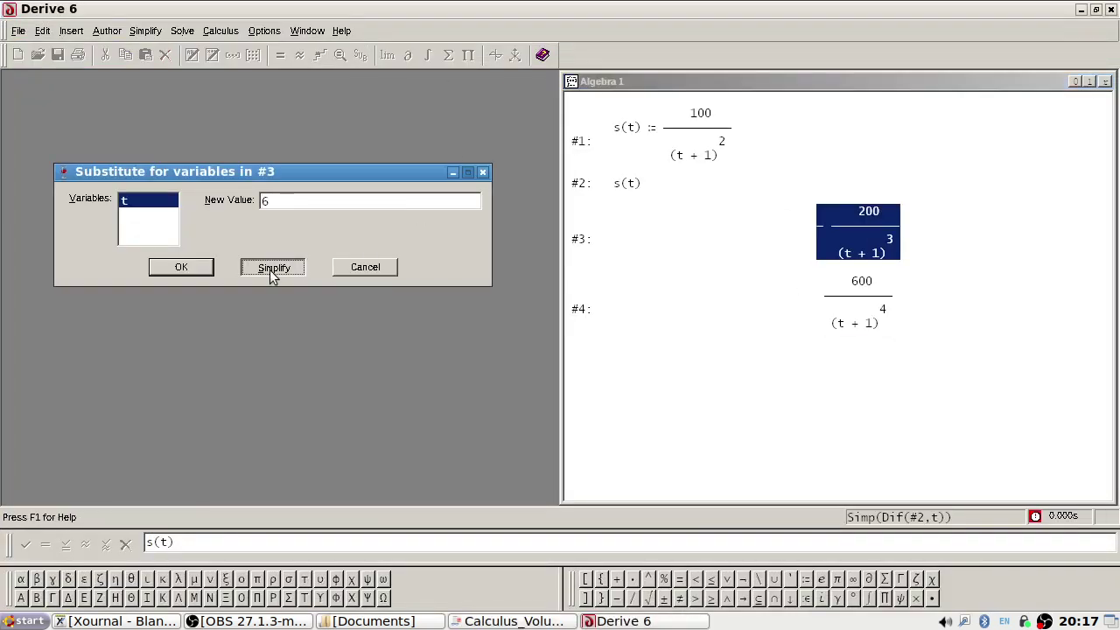
- Substitute t = 6 into the acceleration to get 600/2401
click(891, 313)
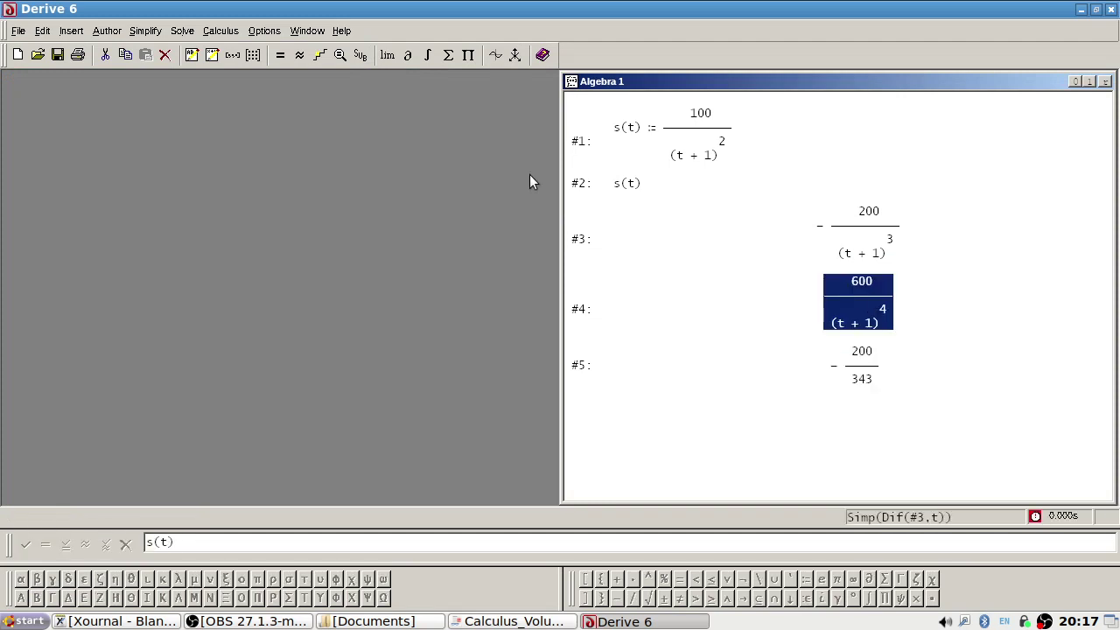
click(361, 55)
text(6)
click(265, 269)
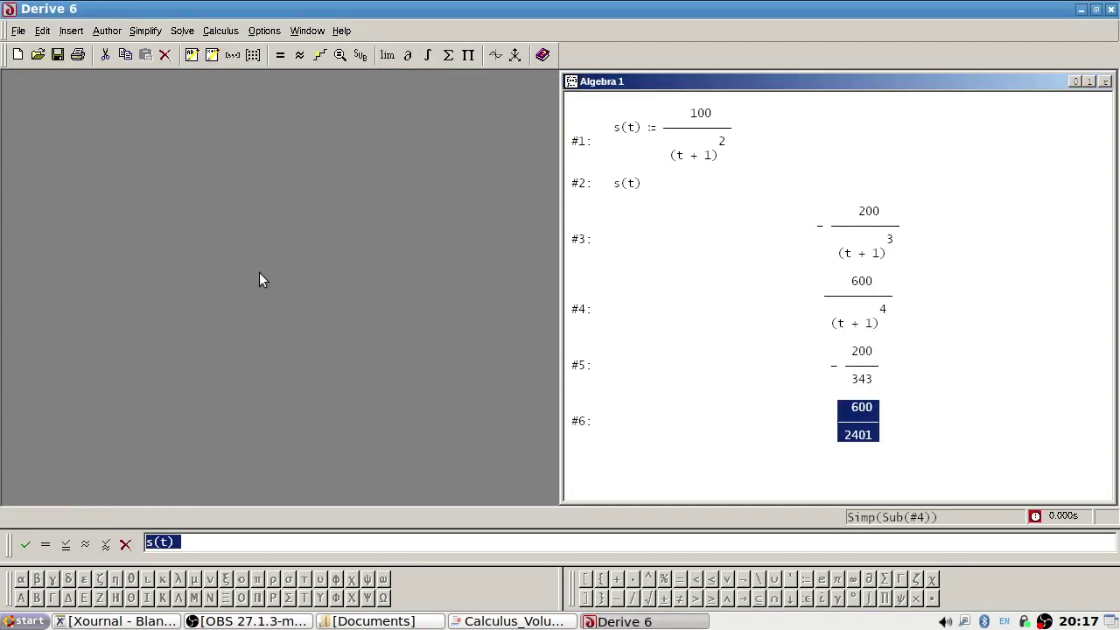
click(845, 358)
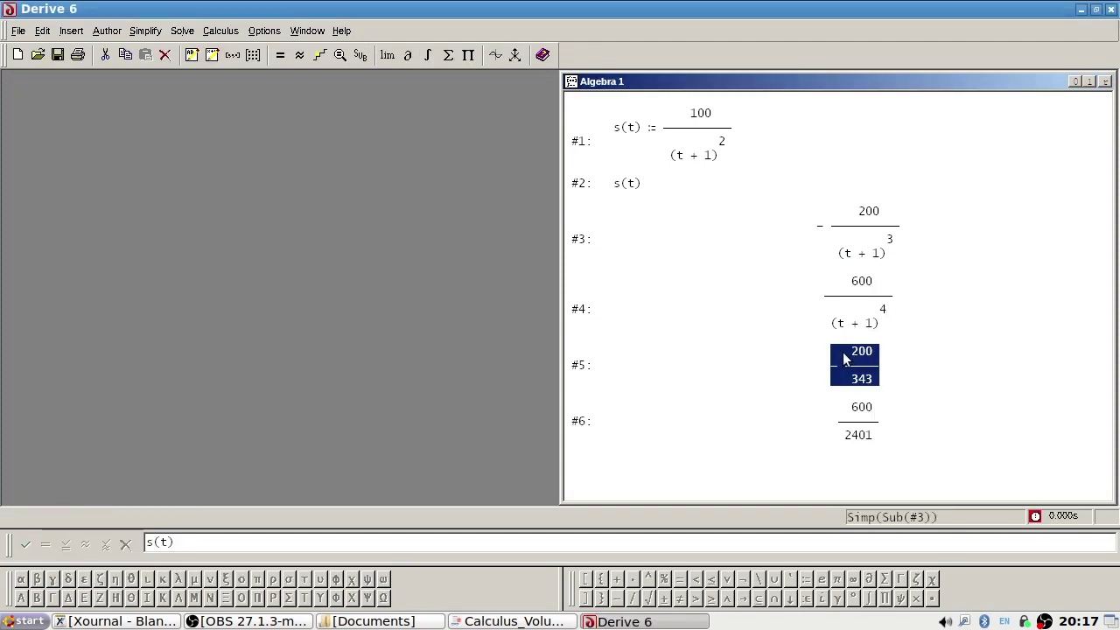
click(145, 31)
click(458, 7)
- Add the note "slowing down" as expression #7, answering part c
key(alt+Tab)
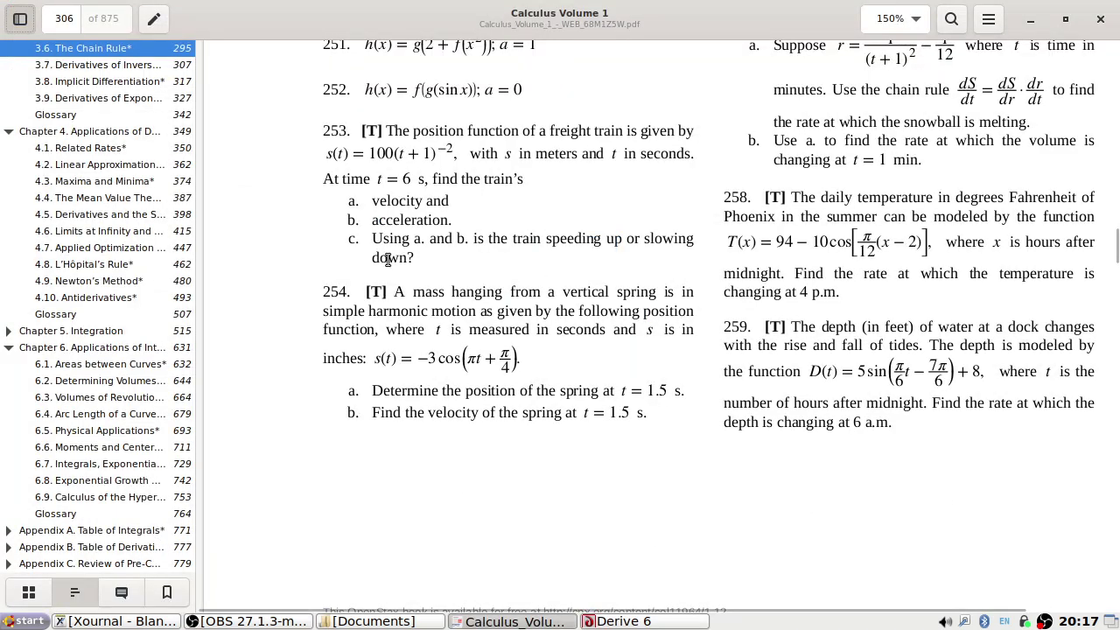
key(alt+Tab)
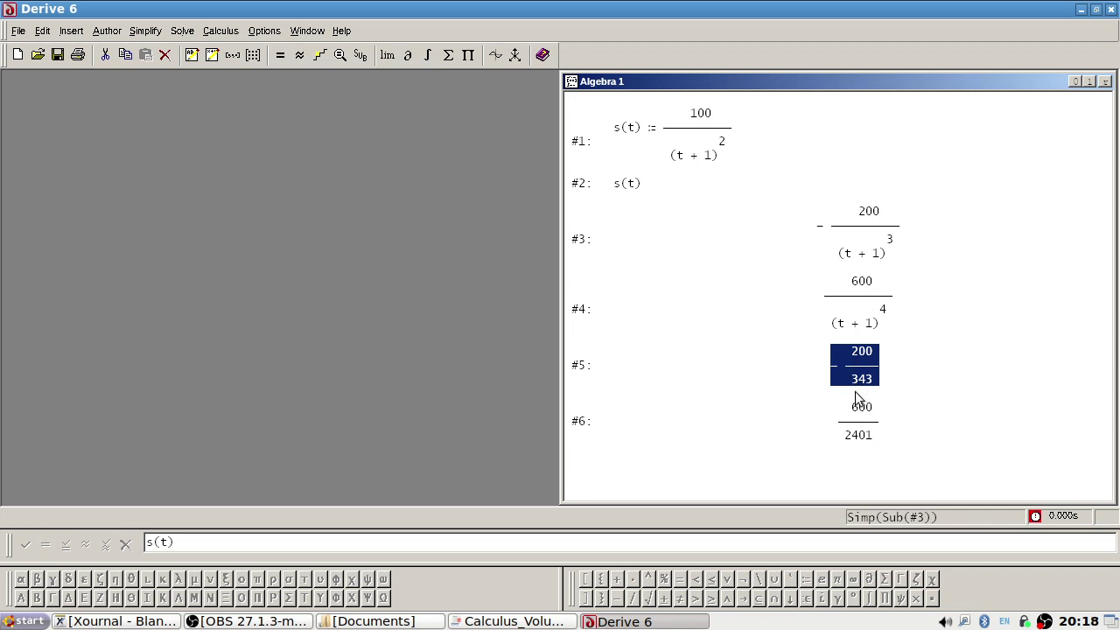
click(859, 544)
double_click(858, 544)
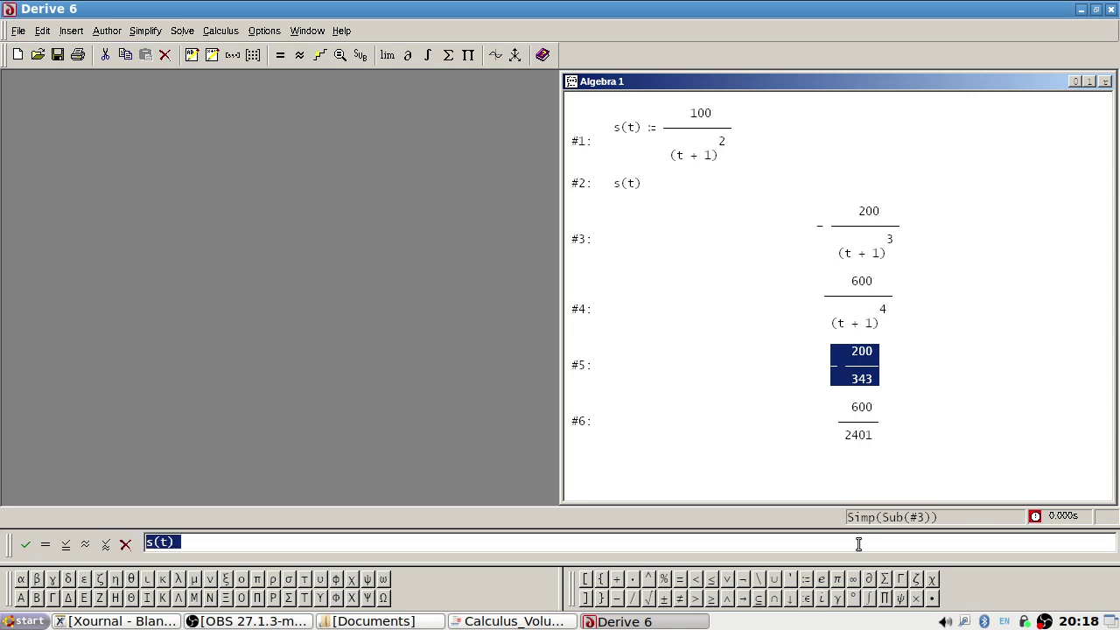
text("slowing down)
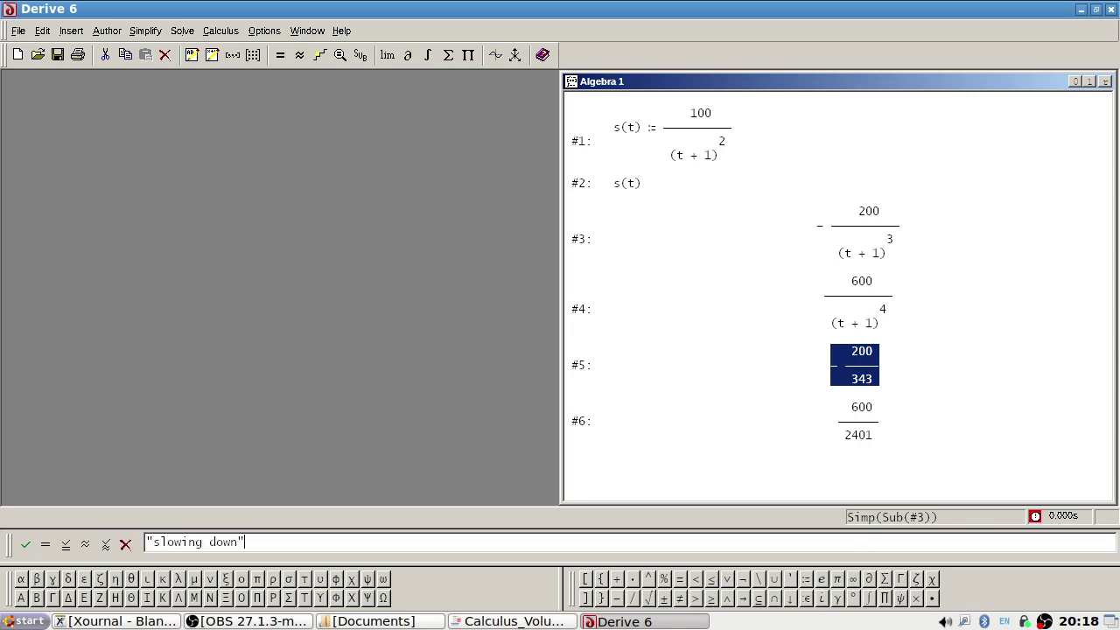
key(Return)
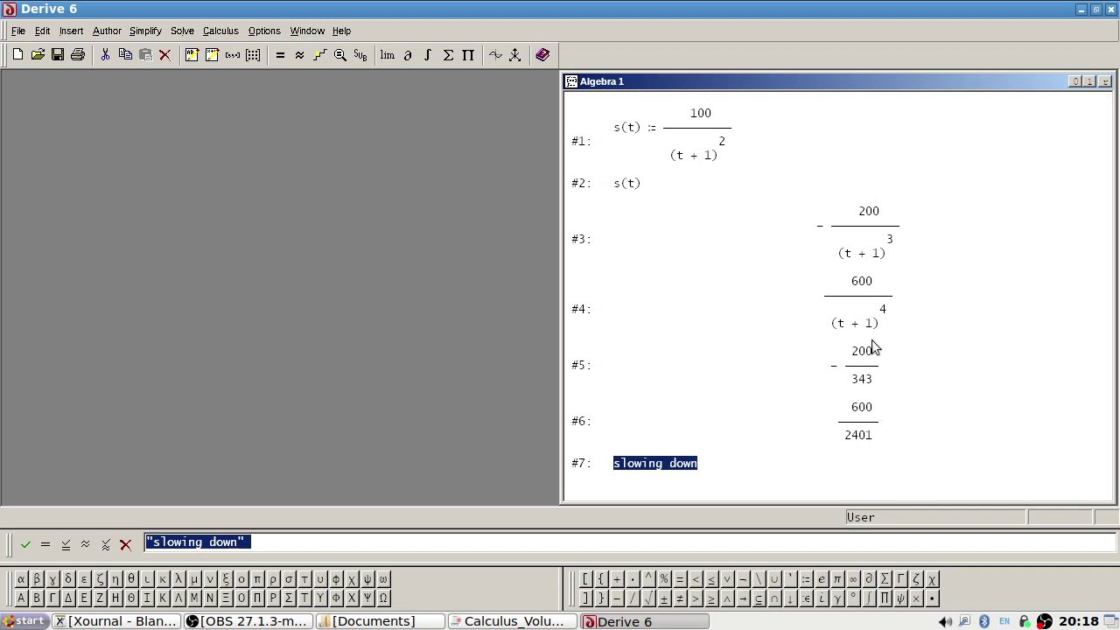
key(alt+Tab)
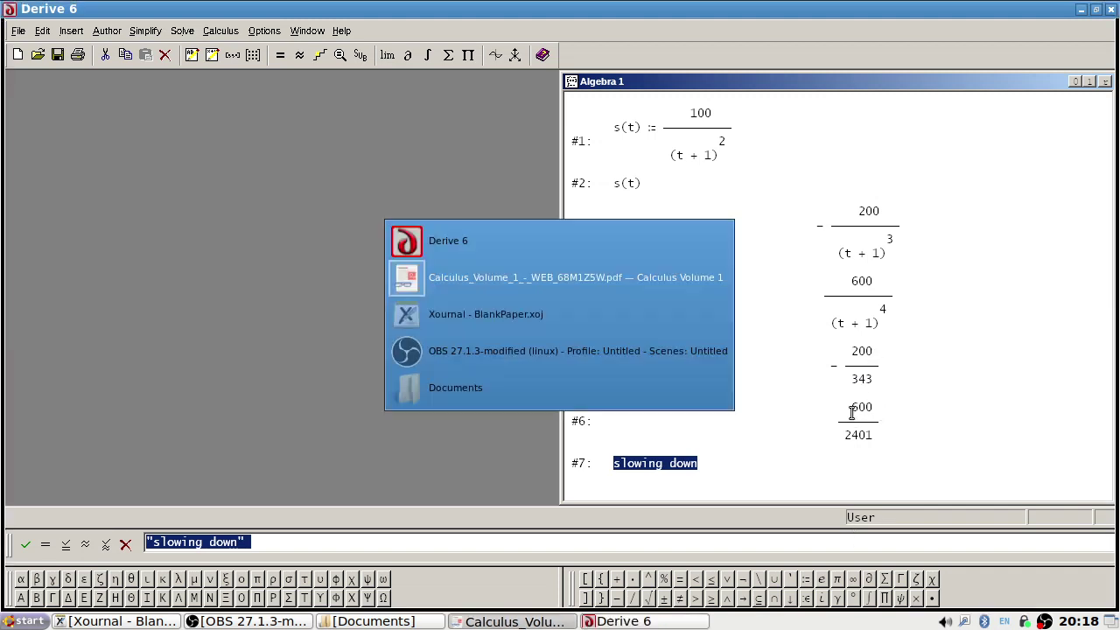
key(alt+Tab)
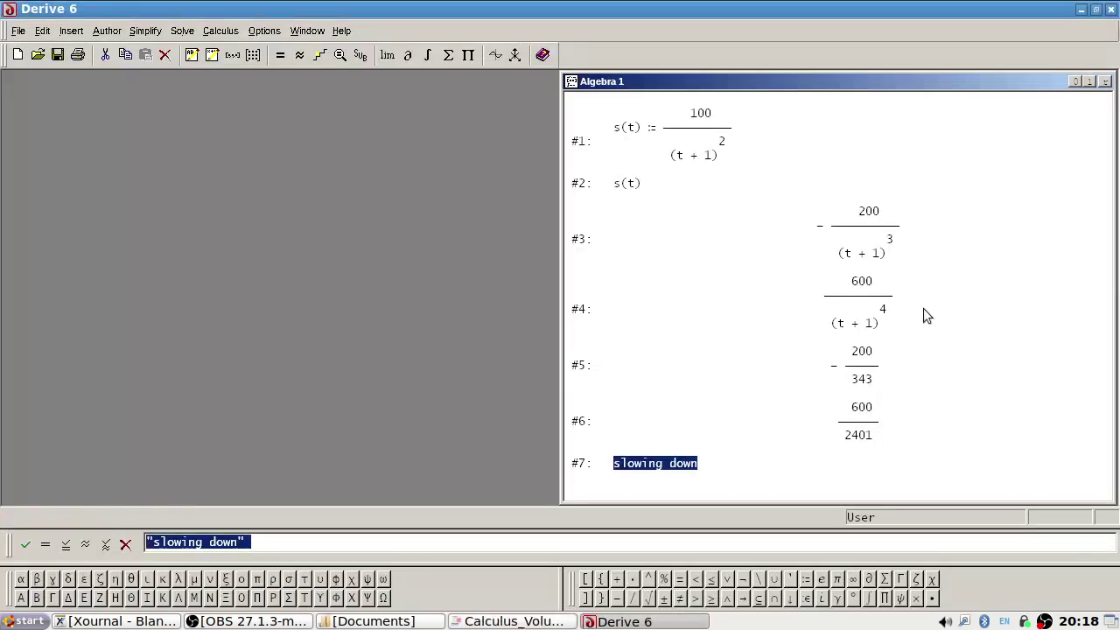
key(alt+Tab)
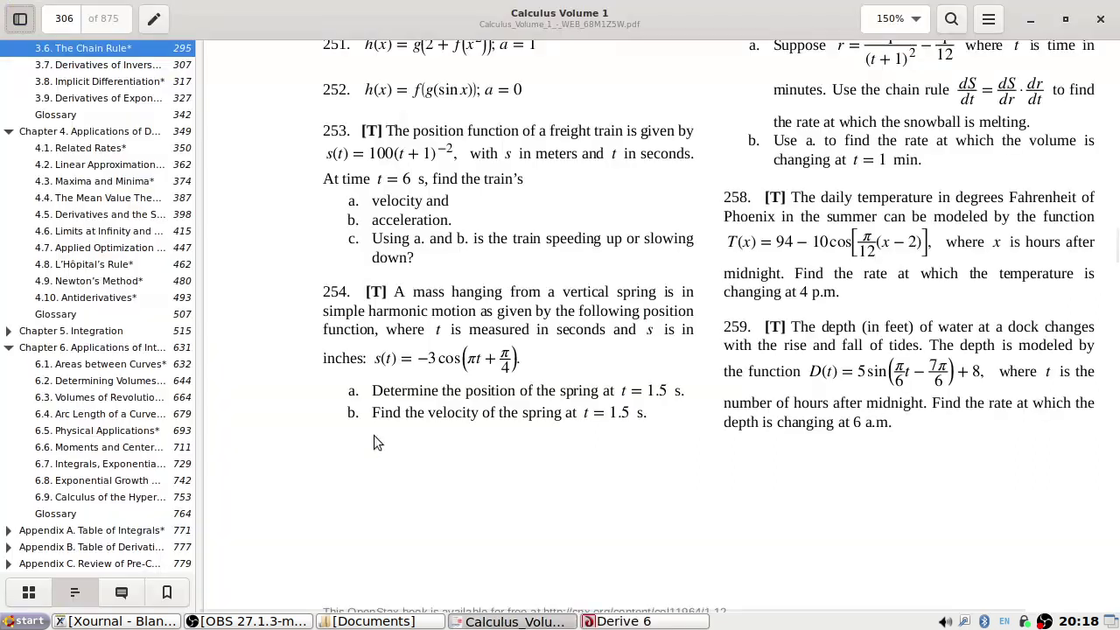
scroll(39, 306, down, 4)
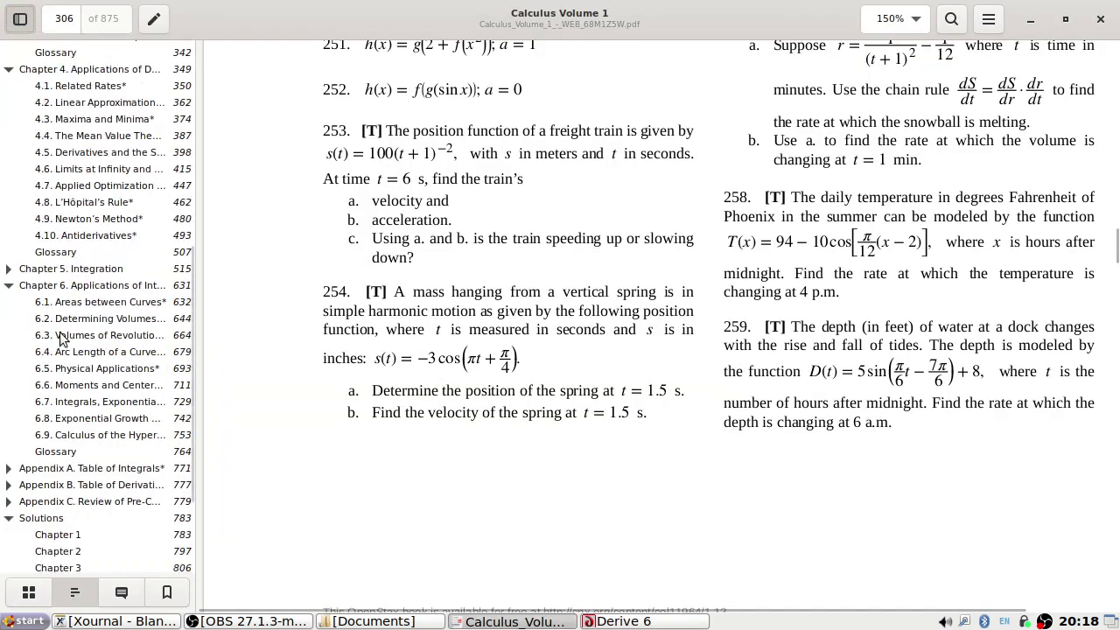
click(80, 436)
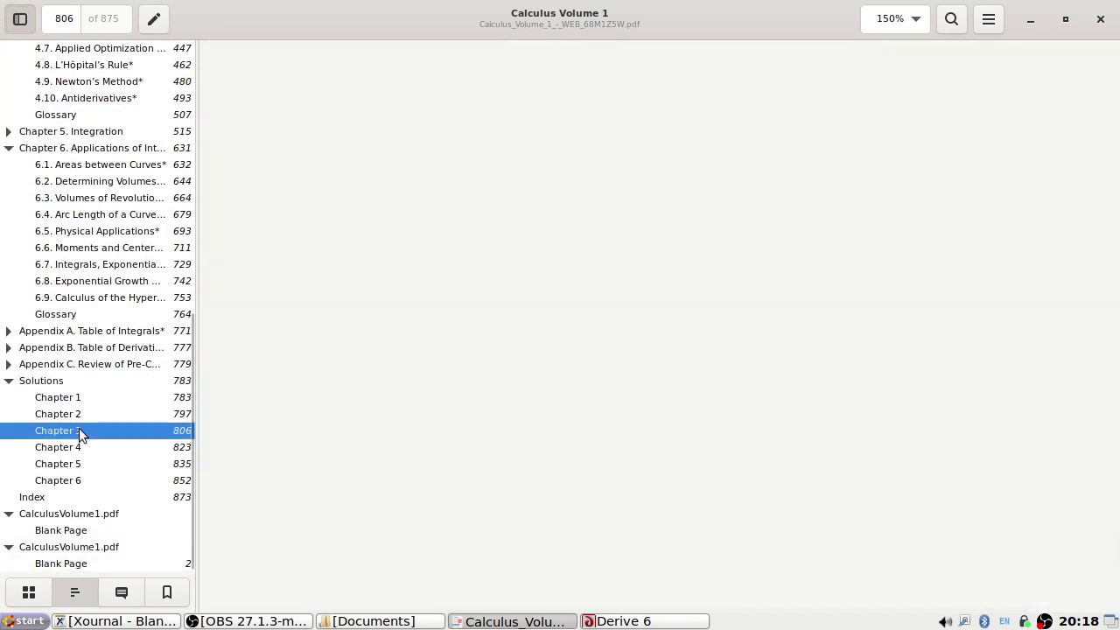
scroll(436, 357, down, 15)
scroll(542, 348, down, 20)
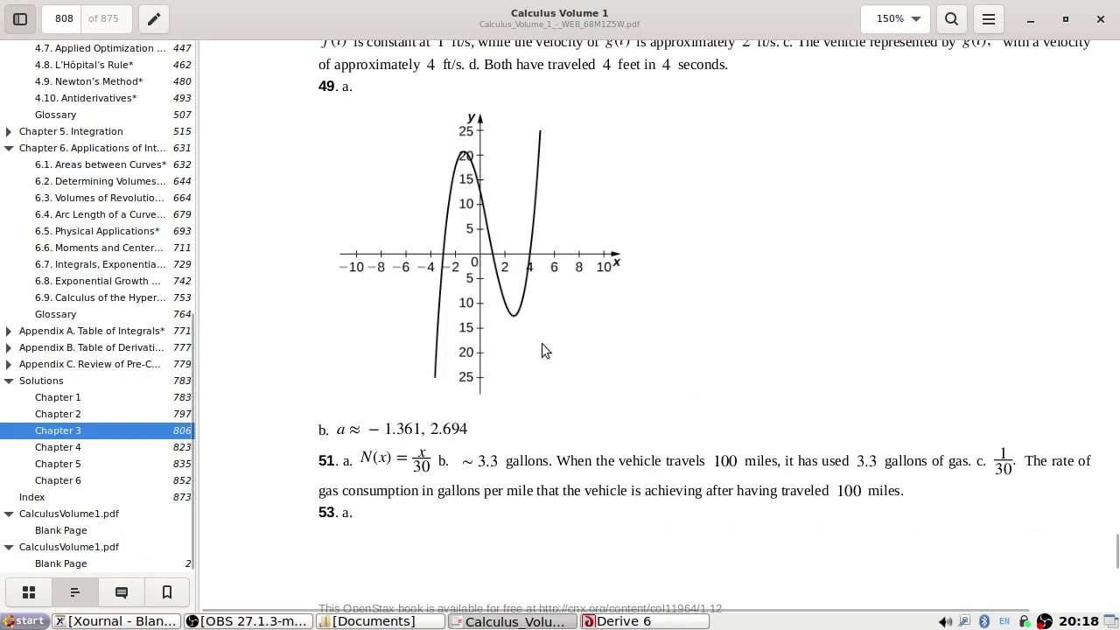
scroll(539, 343, down, 20)
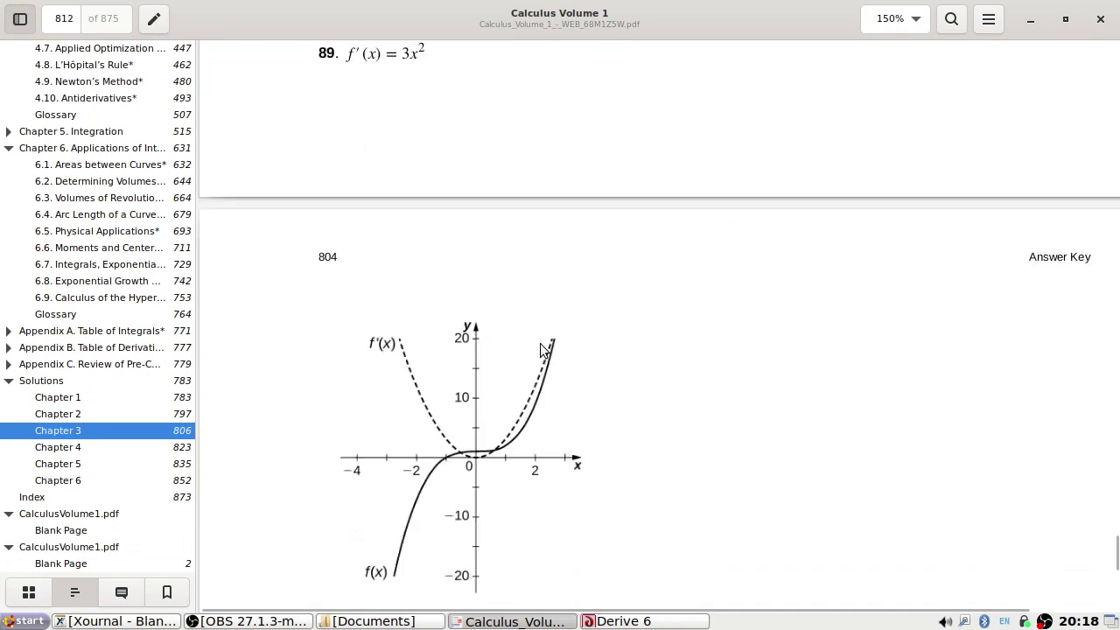
scroll(541, 351, down, 20)
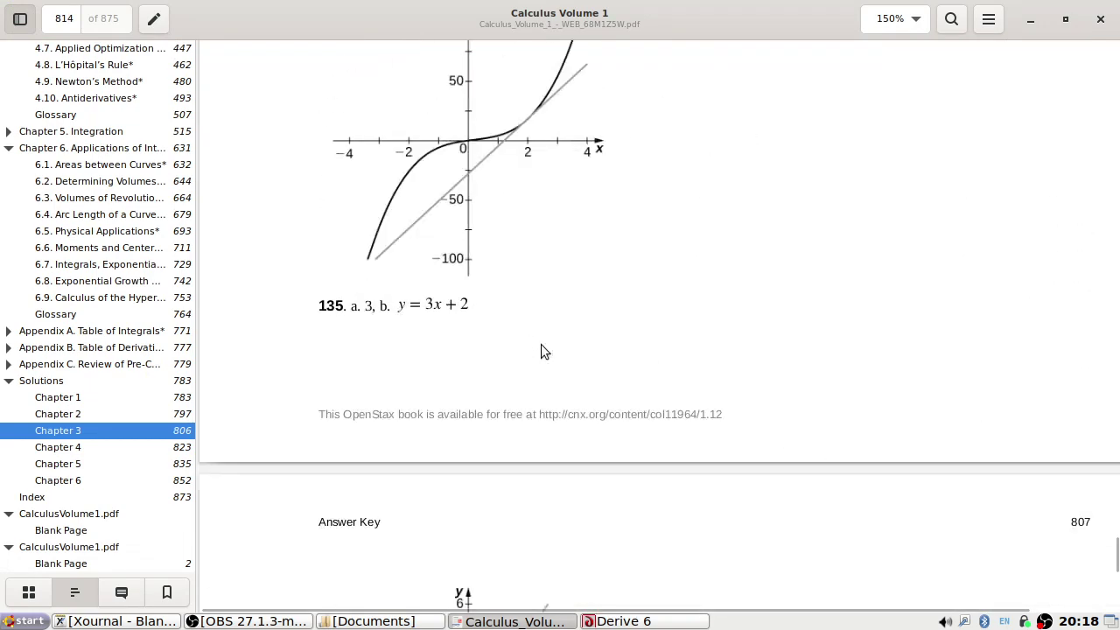
scroll(541, 350, down, 20)
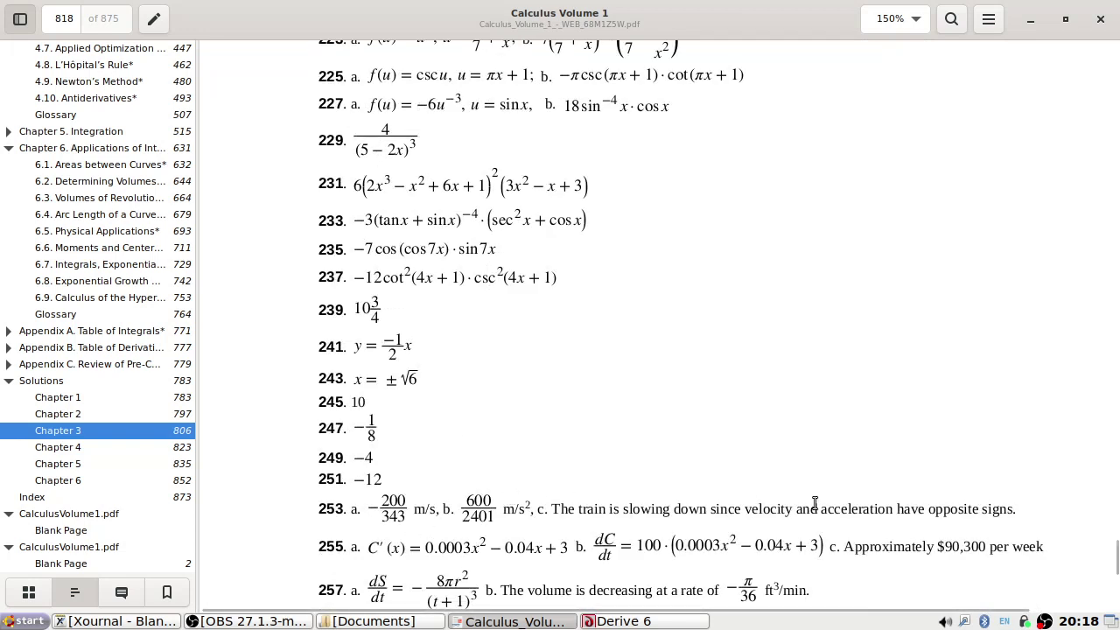
scroll(108, 221, up, 3)
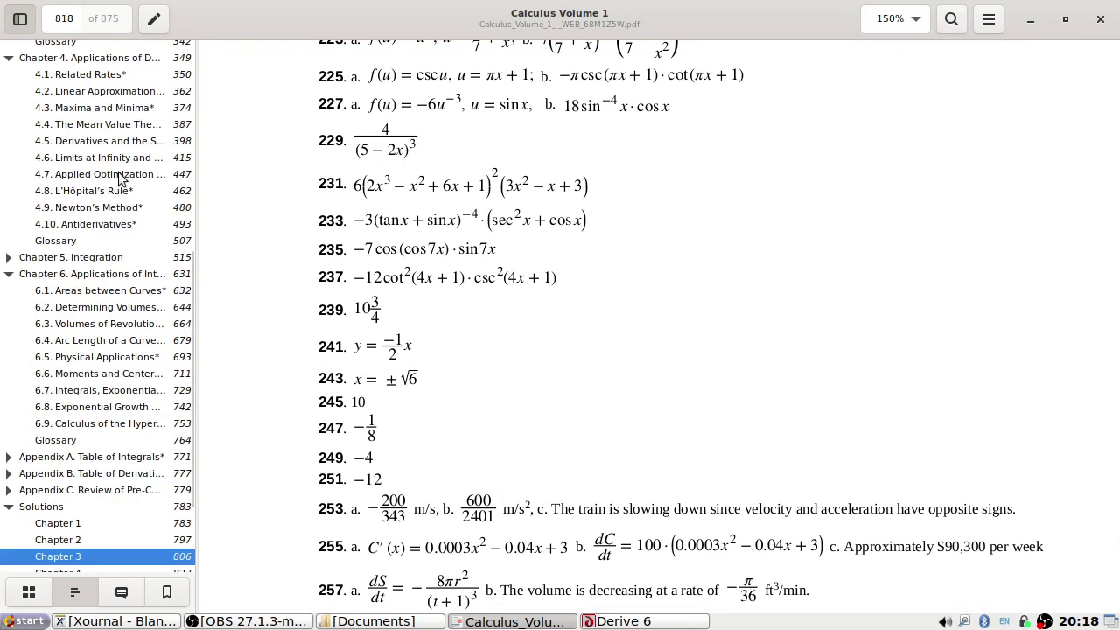
scroll(127, 166, up, 3)
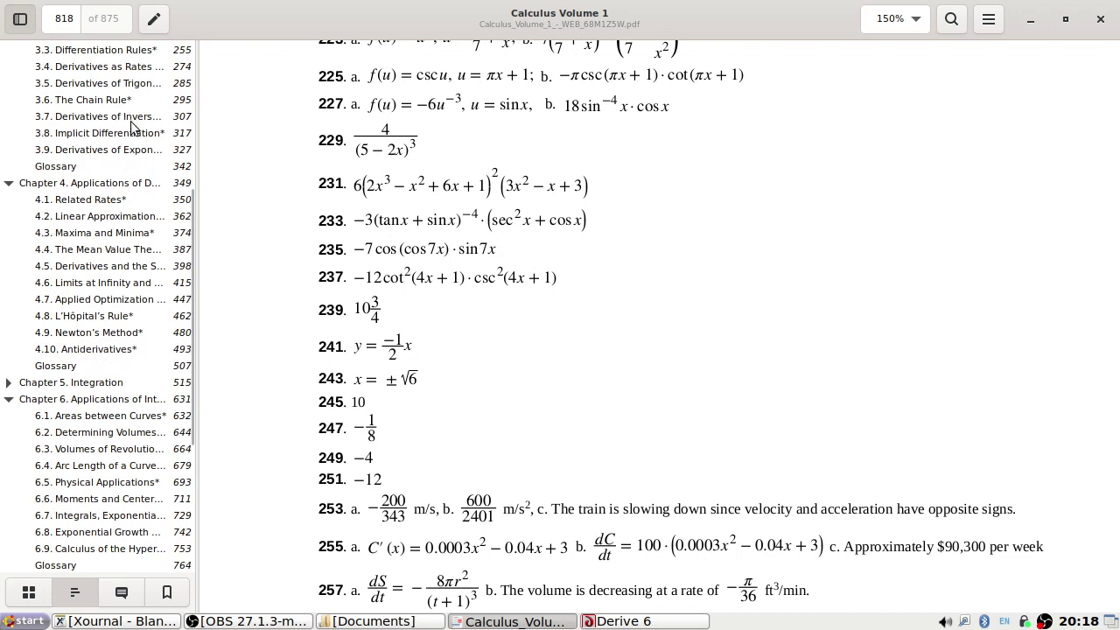
click(131, 120)
scroll(693, 368, up, 5)
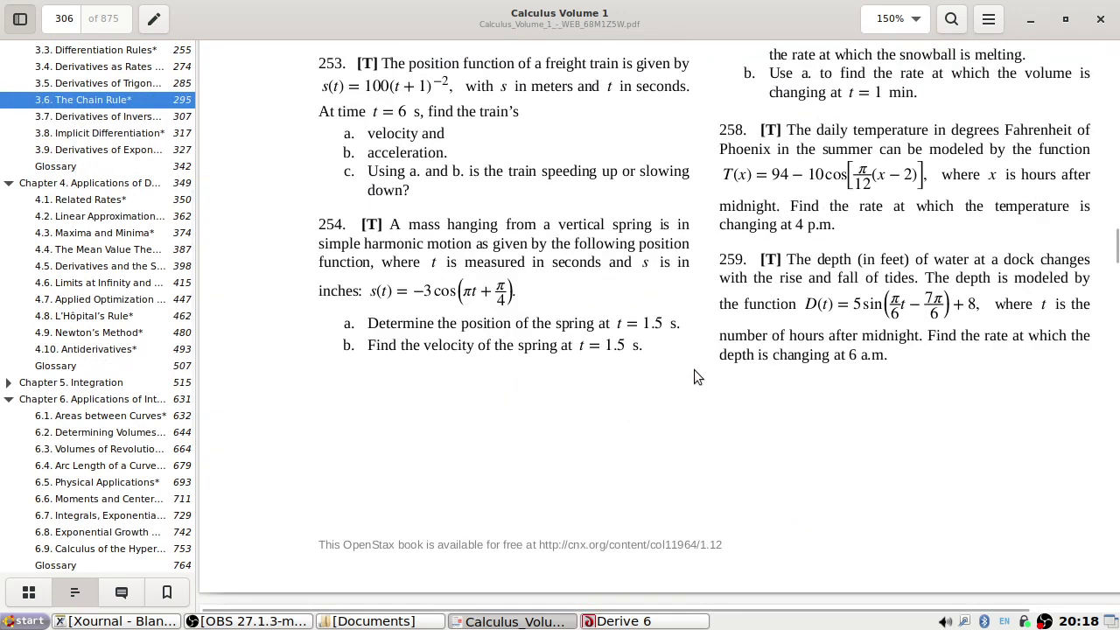
click(643, 621)
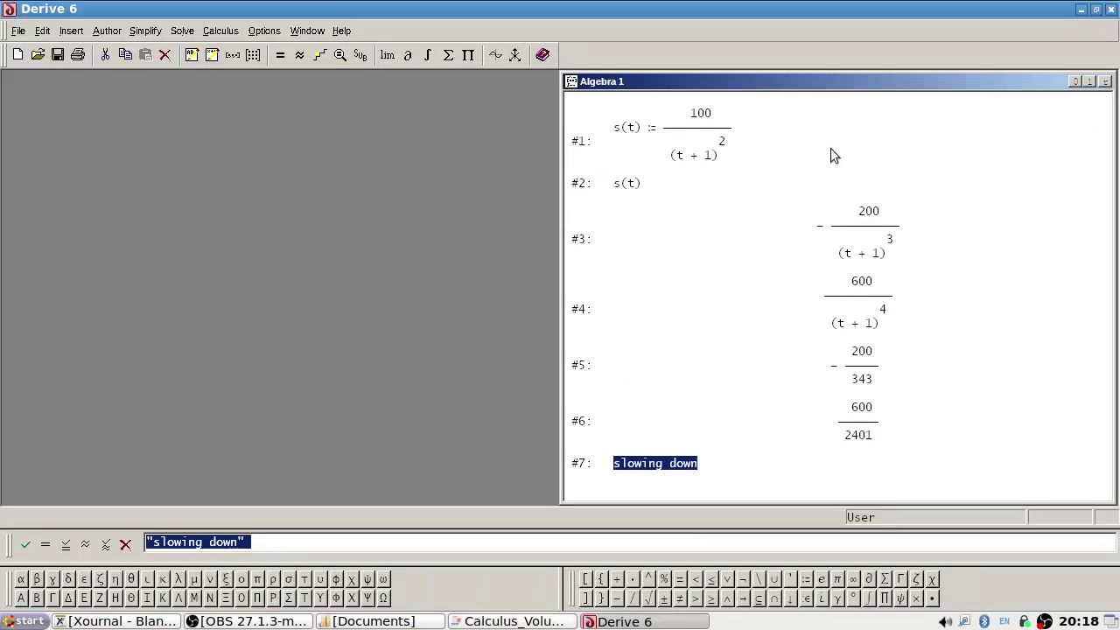
- Delete the old train-problem expressions from the worksheet
click(712, 127)
key(Delete)
key(Delete)
key(Delete)
key(Delete)
key(Delete)
key(Delete)
key(Delete)
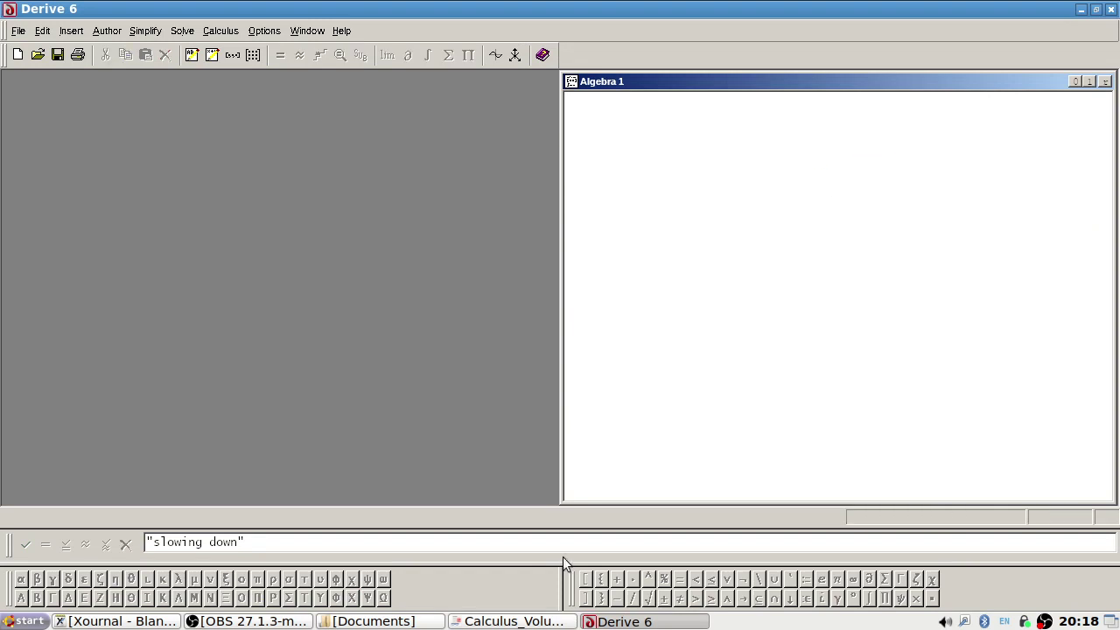
key(alt+Tab)
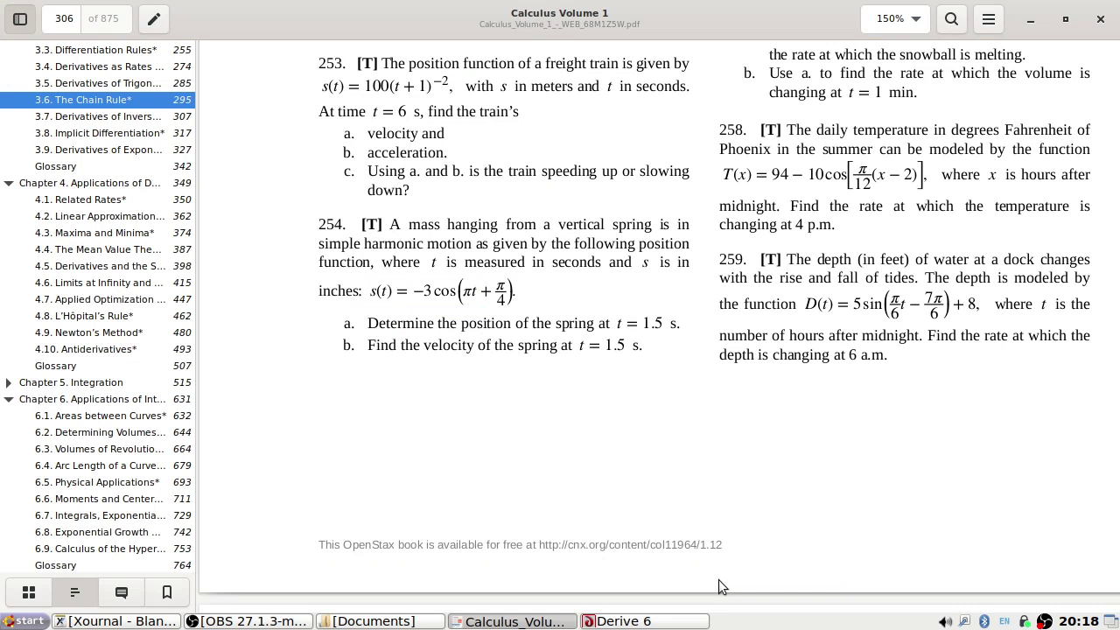
key(alt+Tab)
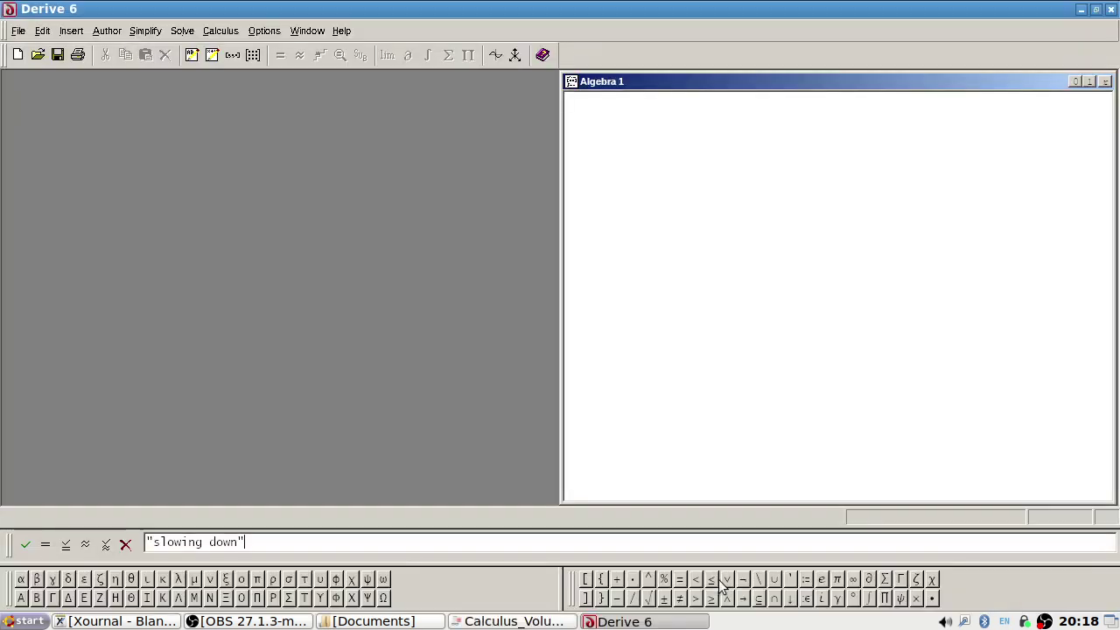
- Define the spring position s(t) := −3·cos(πt + π/4) as expression #1
text(s)
key(shift+Home)
text(s()
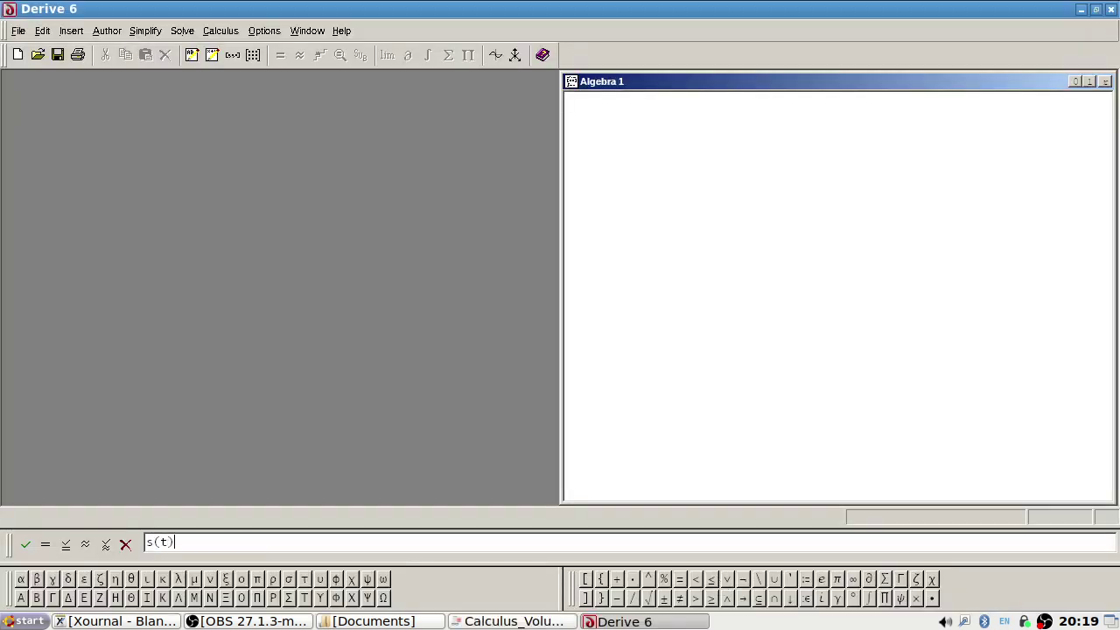
text(t) :=)
key(alt+Tab)
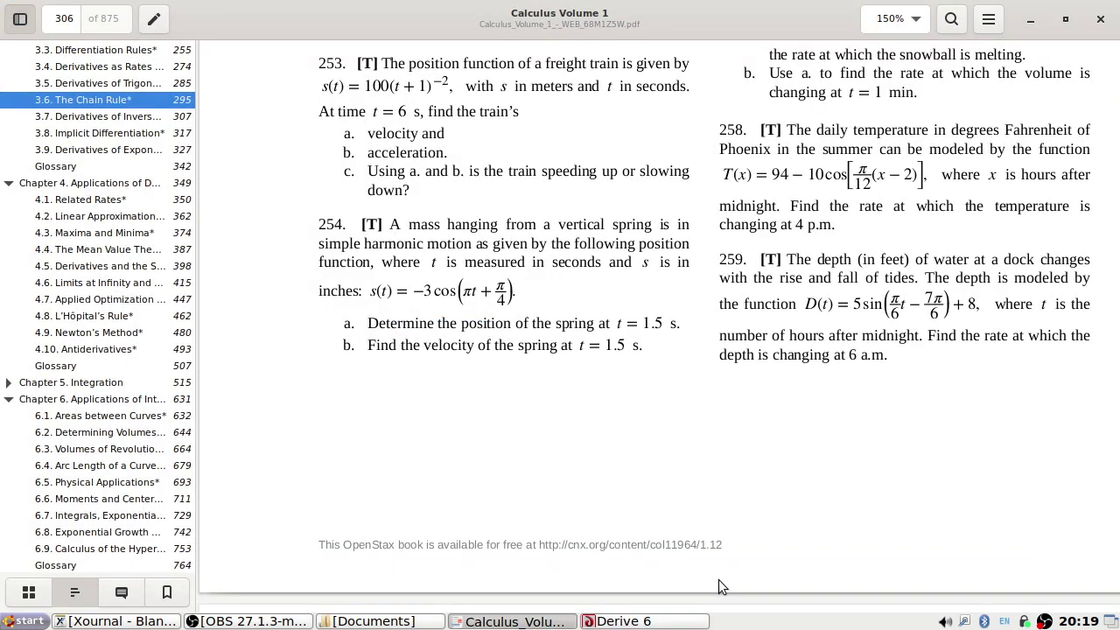
key(alt+Tab)
text(-3 cos)
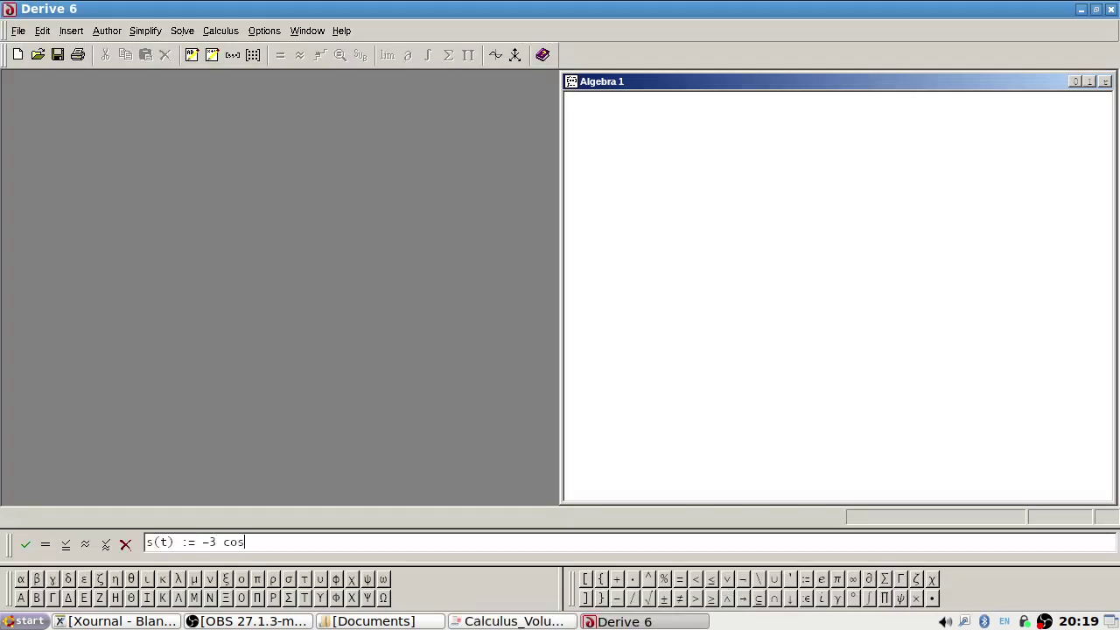
text(()
key(alt+Tab)
key(alt+Tab)
key(alt+p)
text(t)
key(alt+Tab)
key(alt+Tab)
text(+)
key(Return)
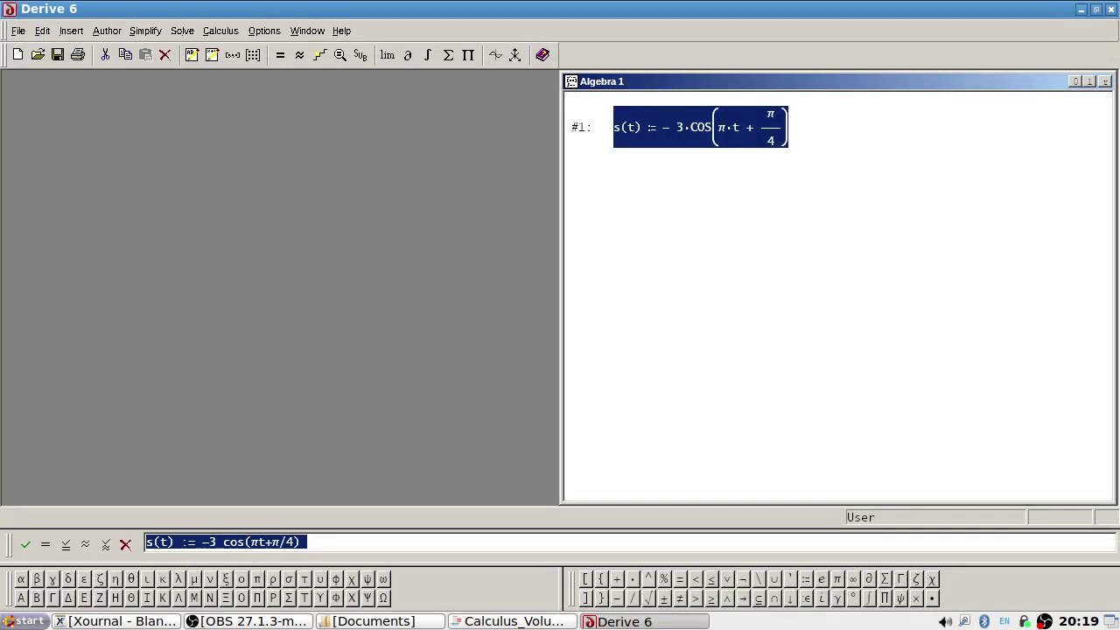
- Add s(t) as expression #2
text(s(t))
key(Return)
key(alt+Tab)
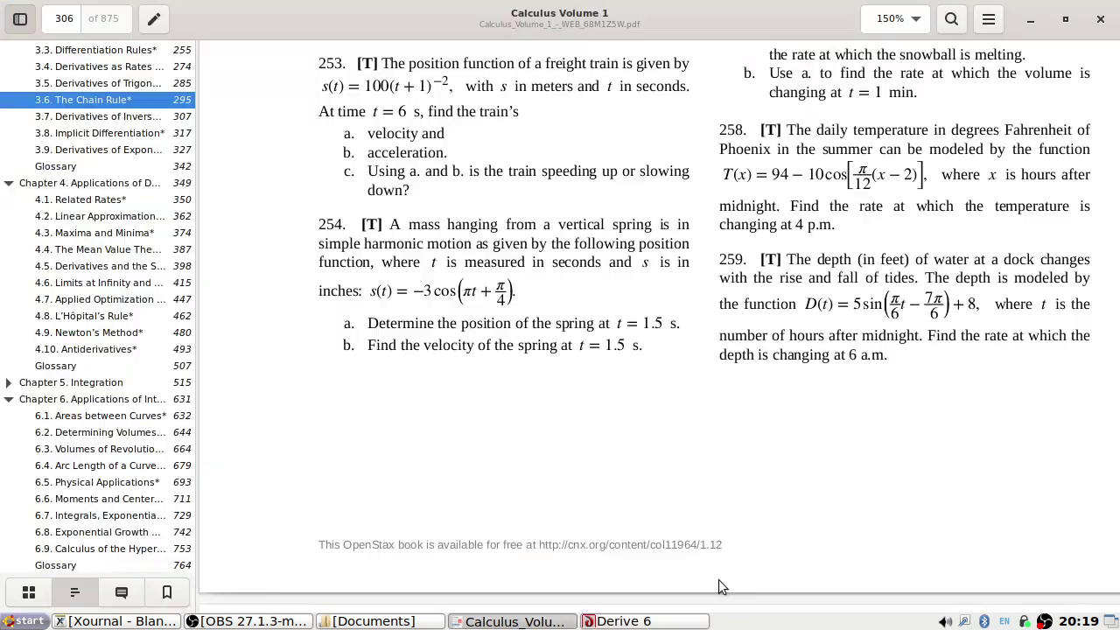
- Substitute t = 1.5 into s(t) to get the spring position −3√2/2
key(alt+Tab)
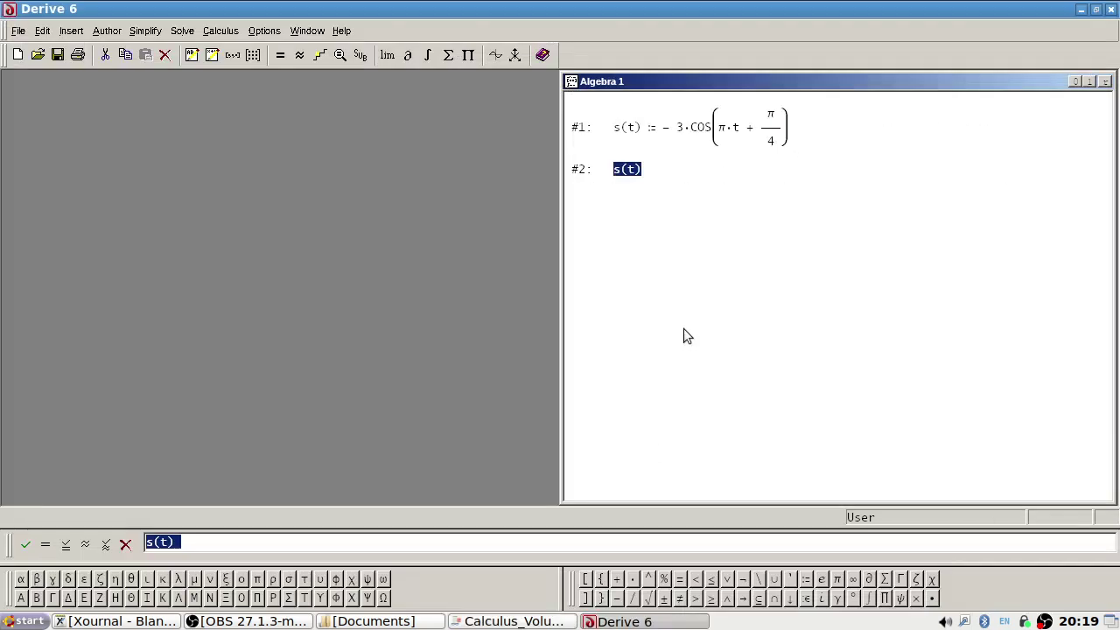
click(360, 55)
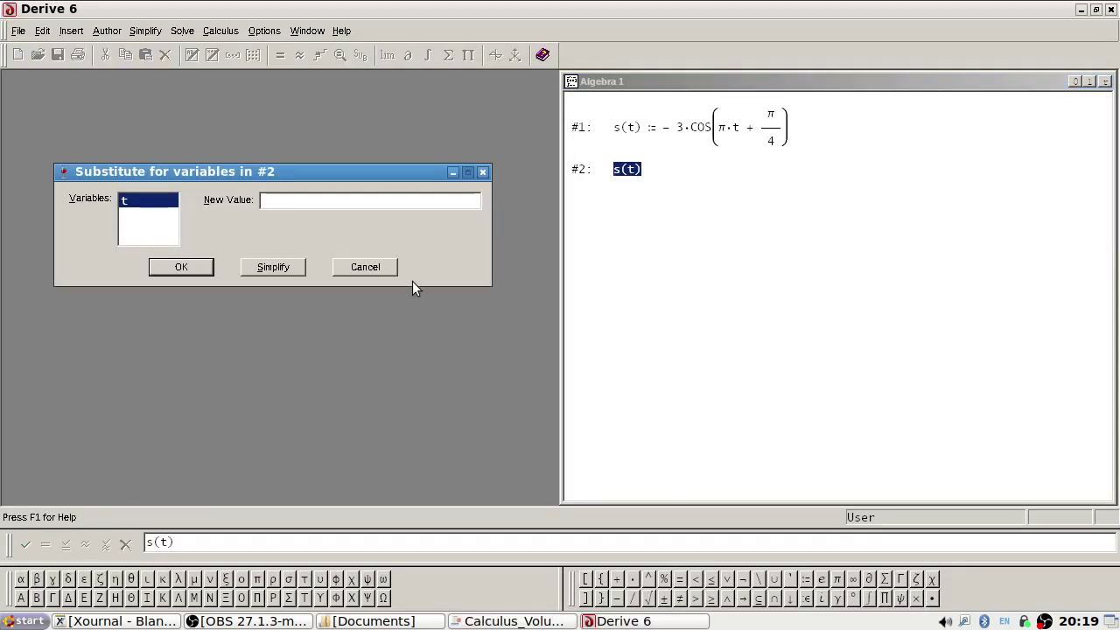
text(1.5)
click(281, 265)
key(alt+Tab)
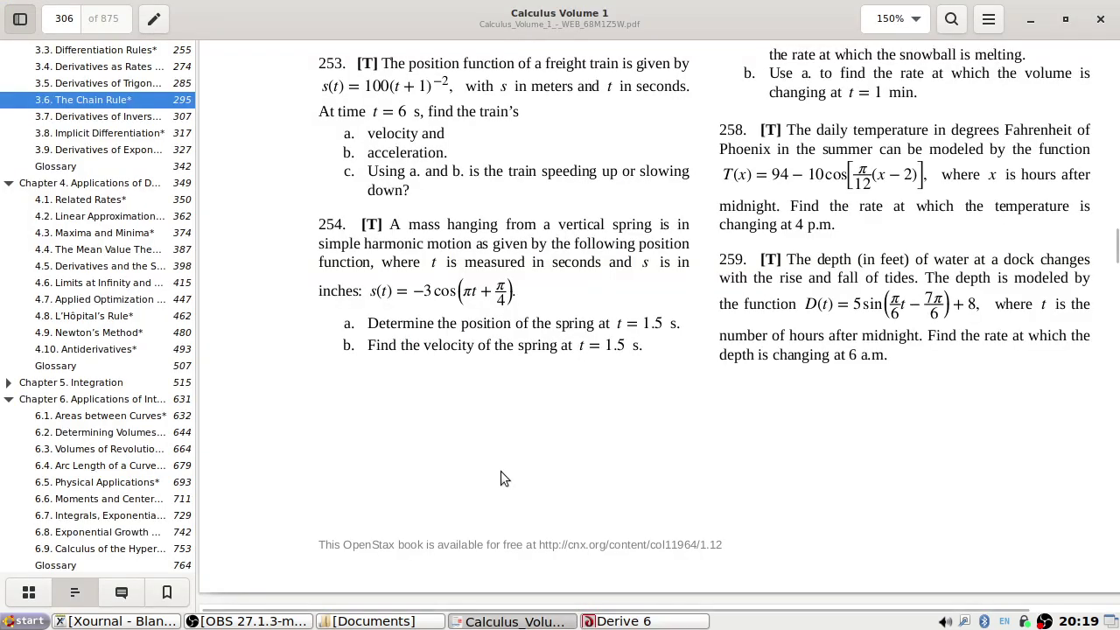
key(alt+Tab)
- Differentiate s(t) and evaluate the velocity at t = 1.5, giving −3√2·π/2
click(637, 171)
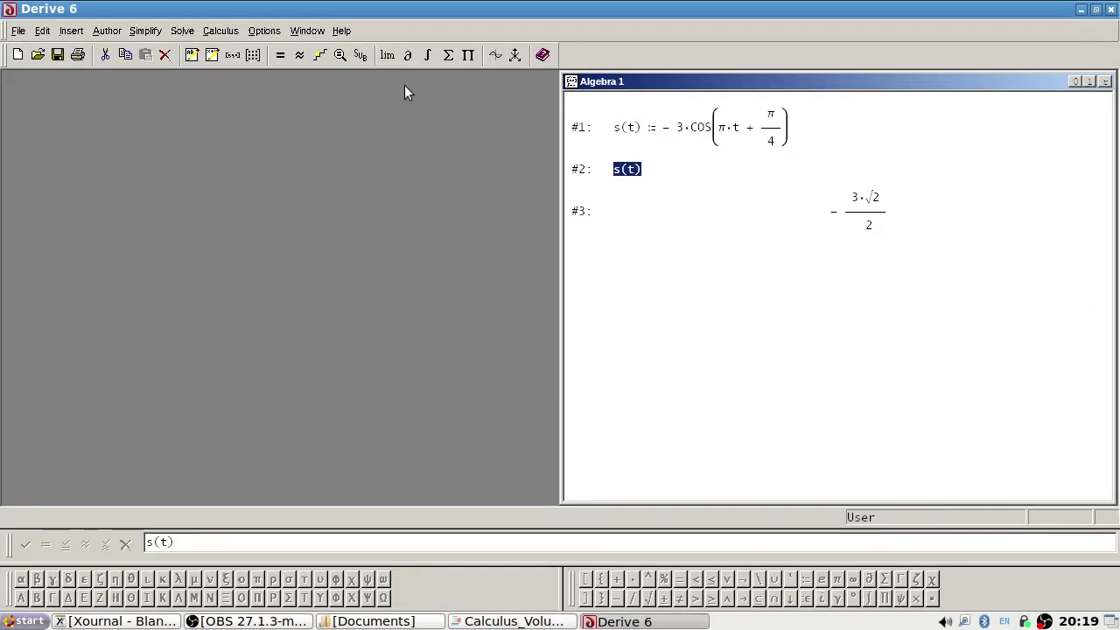
click(407, 54)
click(260, 278)
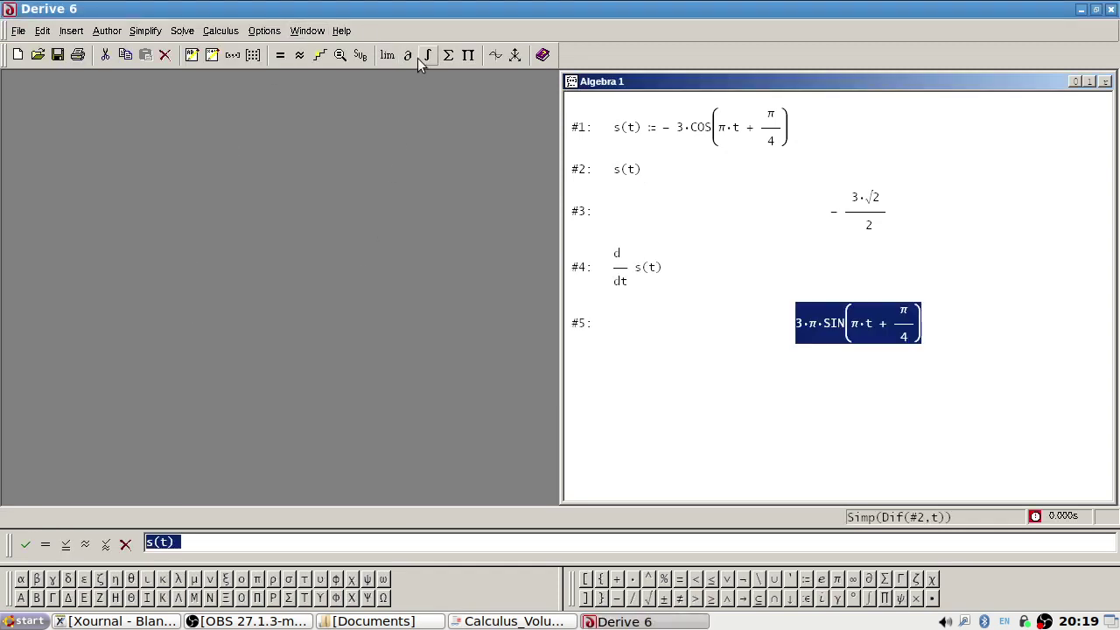
click(361, 54)
text(1)
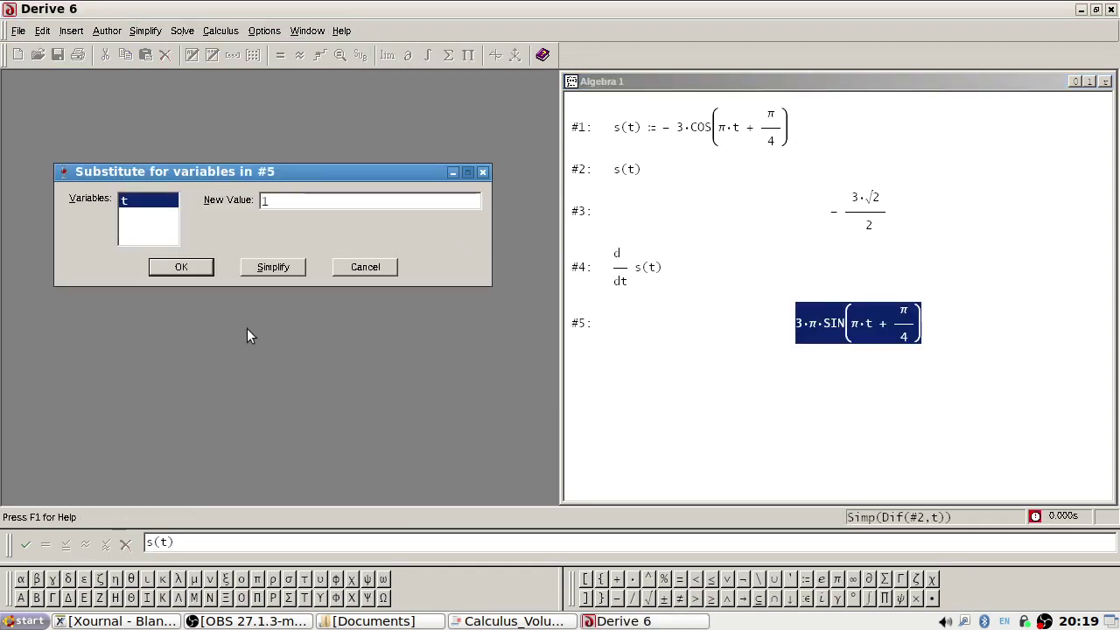
text(.5)
click(293, 272)
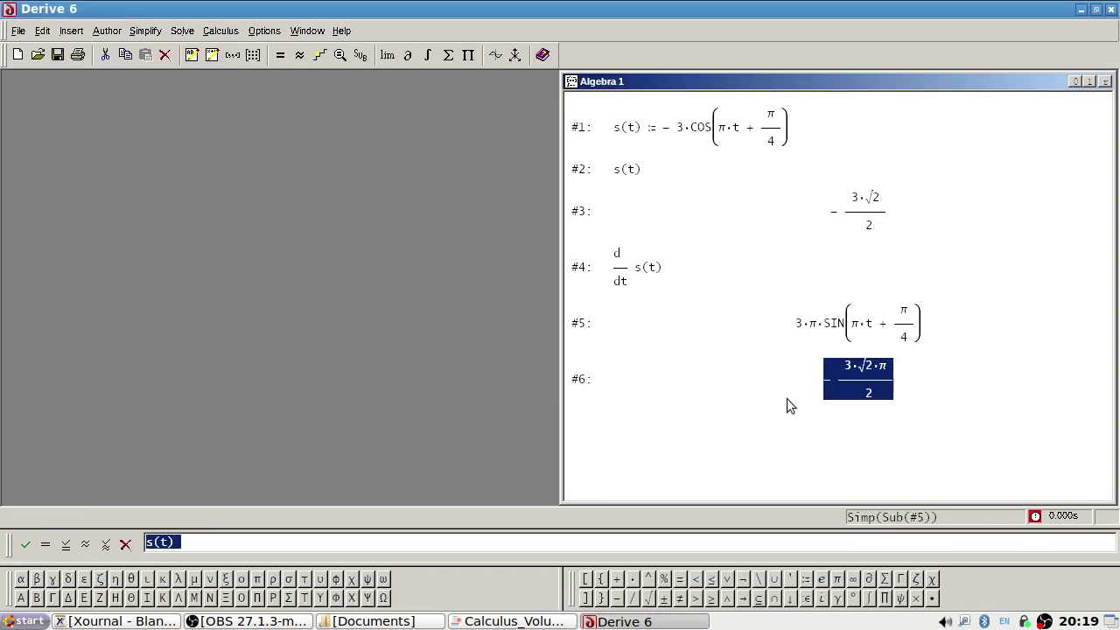
- Scroll the textbook up to problem 255
key(alt+Tab)
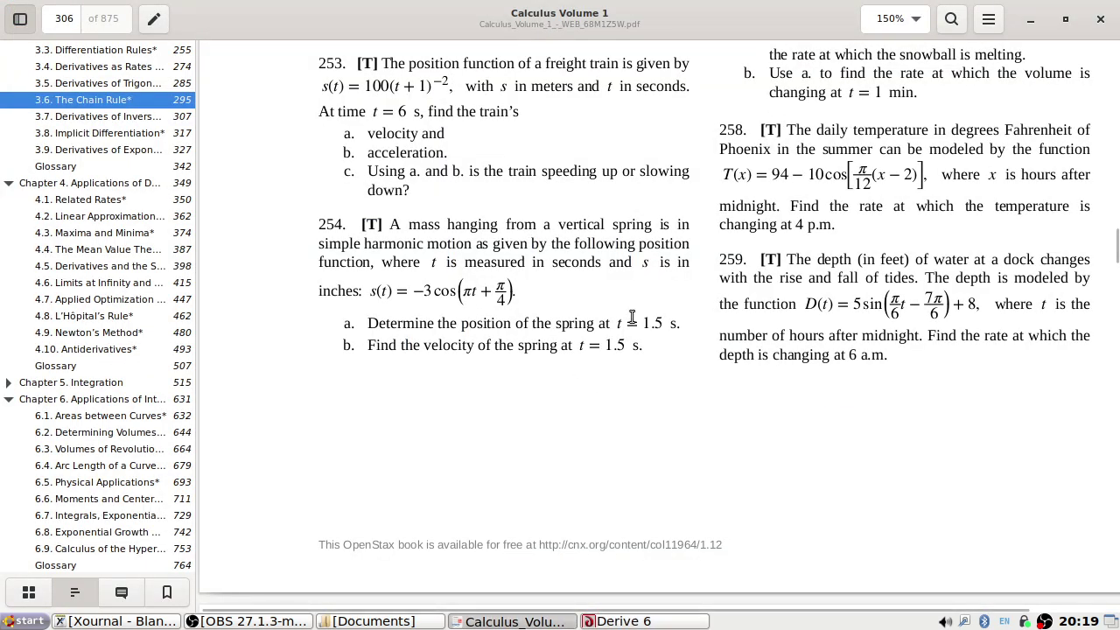
scroll(630, 315, up, 2)
scroll(630, 315, up, 3)
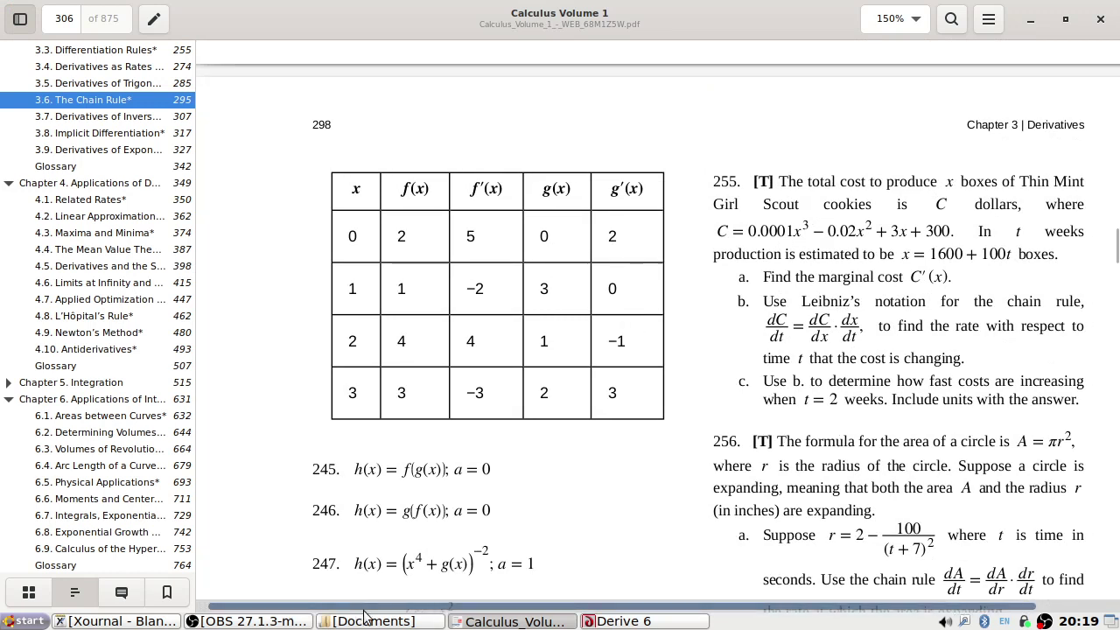
- Clear the old spring expressions from the worksheet
scroll(456, 607, right, 2)
key(alt+Tab)
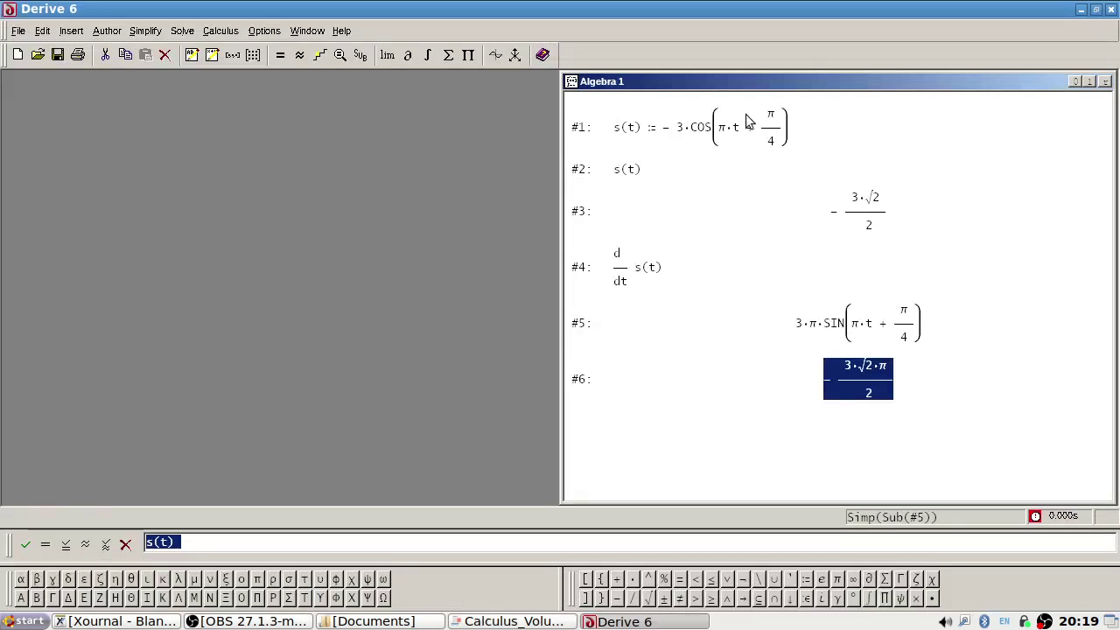
click(745, 115)
key(Delete)
key(Delete)
key(Delete)
key(Delete)
key(Delete)
key(Delete)
mouse_move(607, 544)
mouse_down()
mouse_move(610, 554)
mouse_move(610, 538)
mouse_up()
- Begin the cost function entry with C(x) := 0.0001 from problem 255
key(alt+Tab)
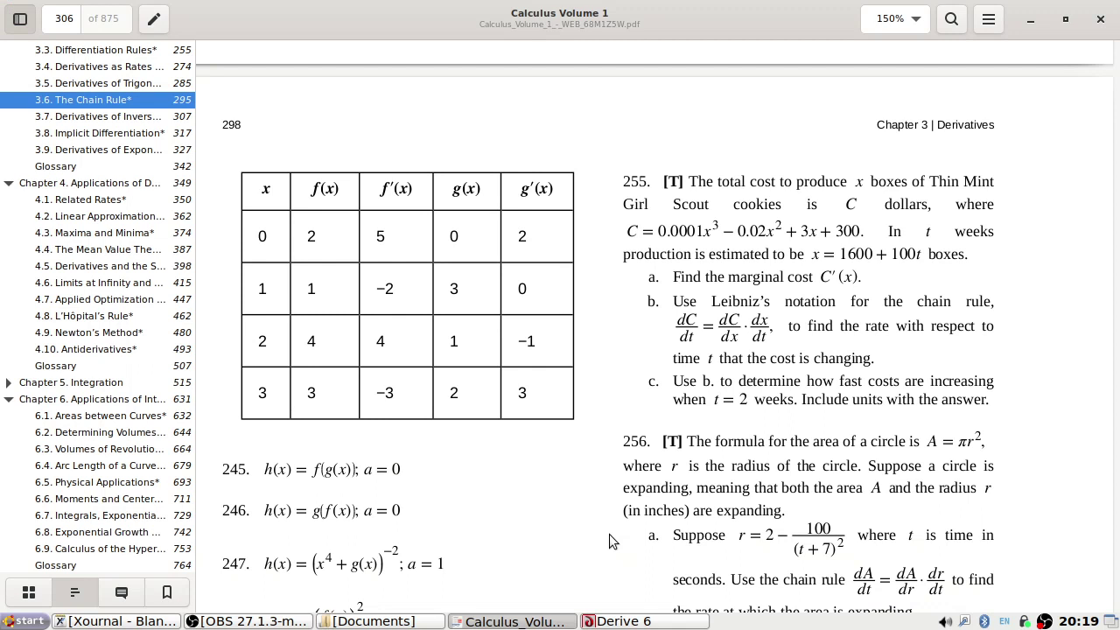
key(alt+Tab)
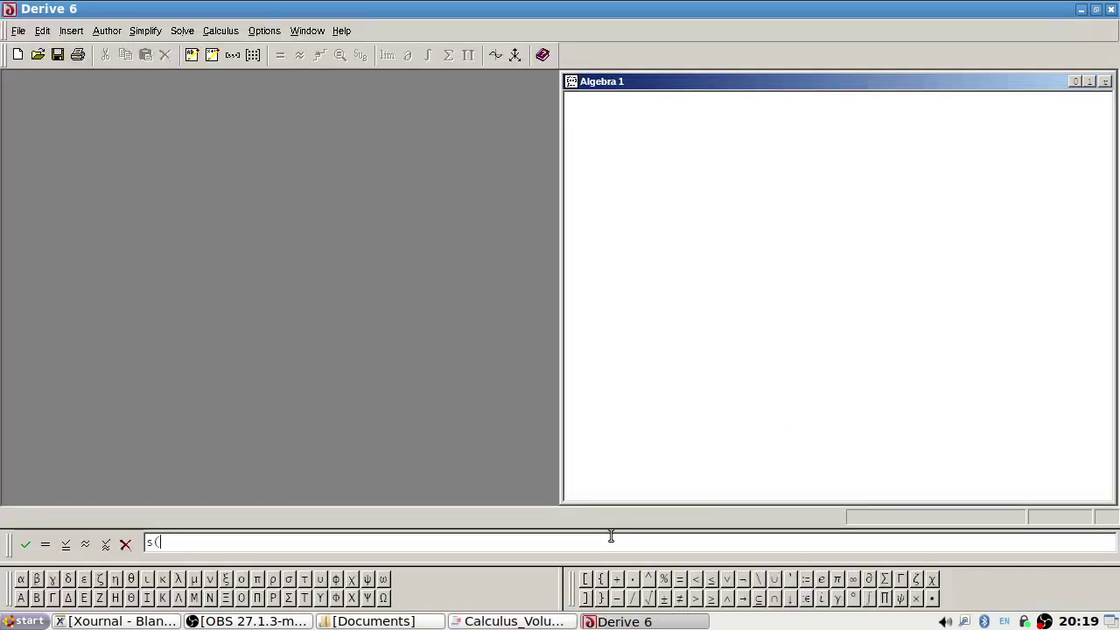
key(BackSpace)
key(BackSpace)
text(C(x) :=)
key(alt+Tab)
key(alt+Tab)
text(0.0)
- Finish the cost function with x^3 − 0.02x^2 + 3x + 300 and enter it as #1
key(alt+Tab)
key(alt+Tab)
text(001)
key(alt+Tab)
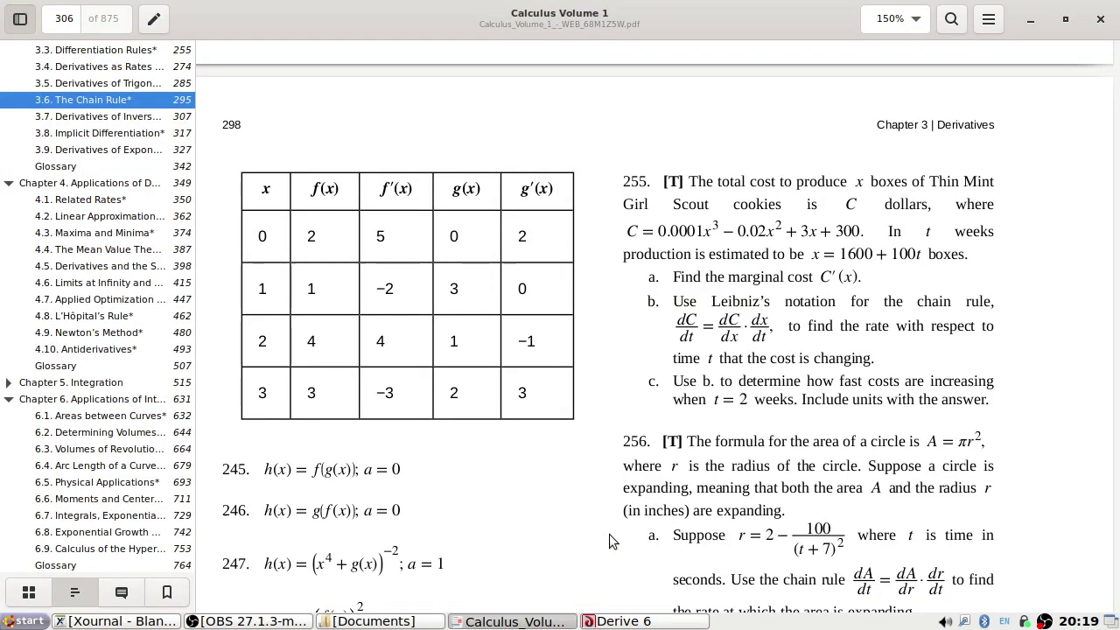
key(alt+Tab)
text(x^3)
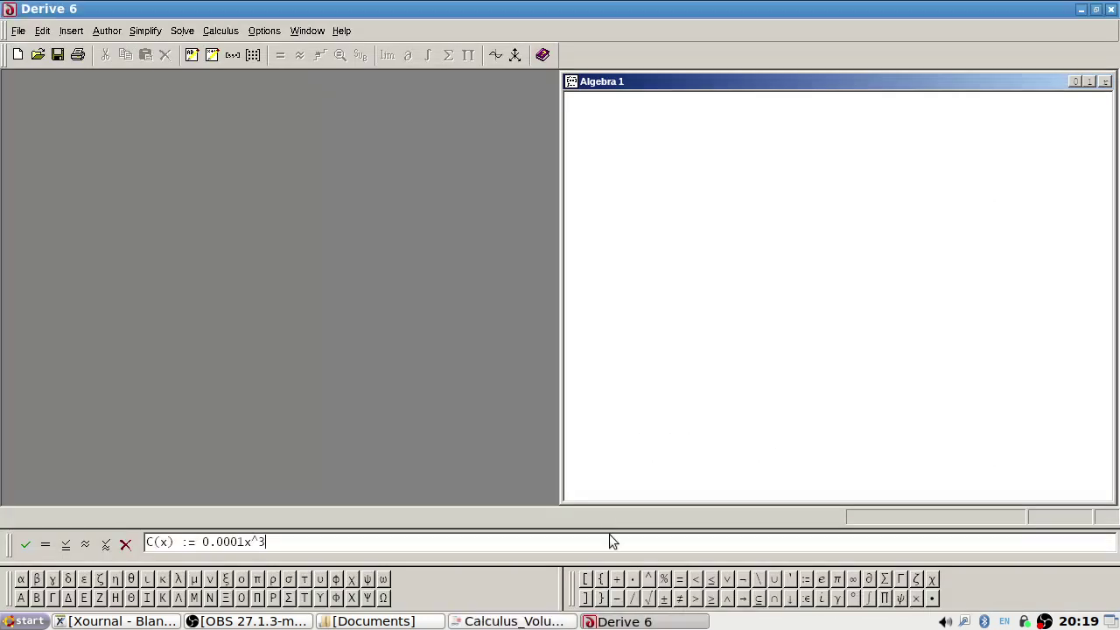
key(alt+Tab)
key(alt+Tab)
text(-0.02x^2)
key(alt+Tab)
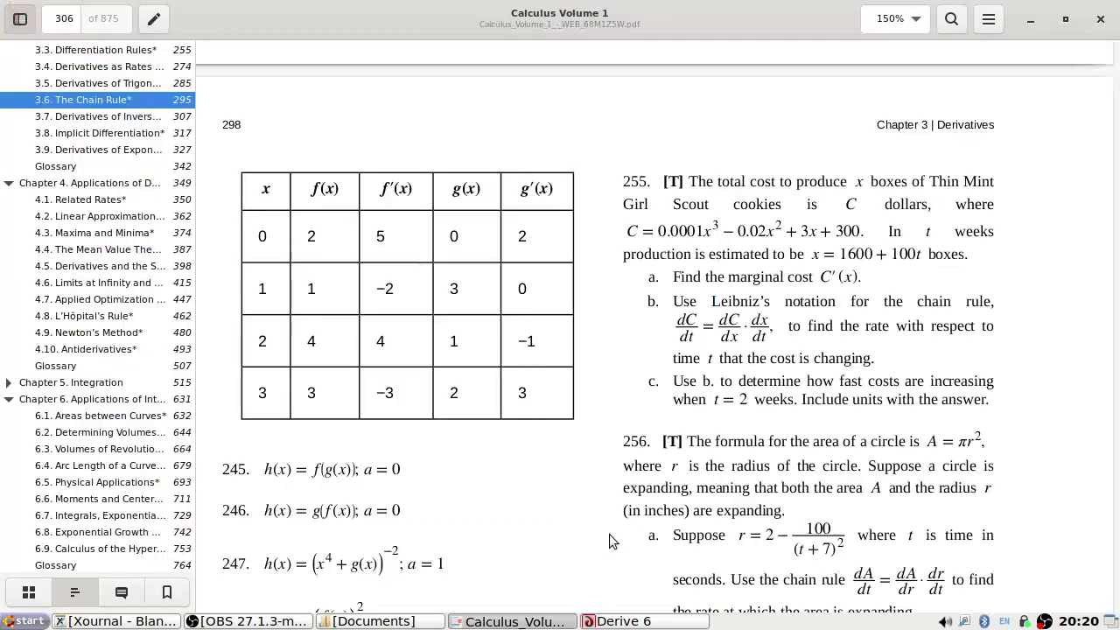
key(alt+Tab)
text(+)
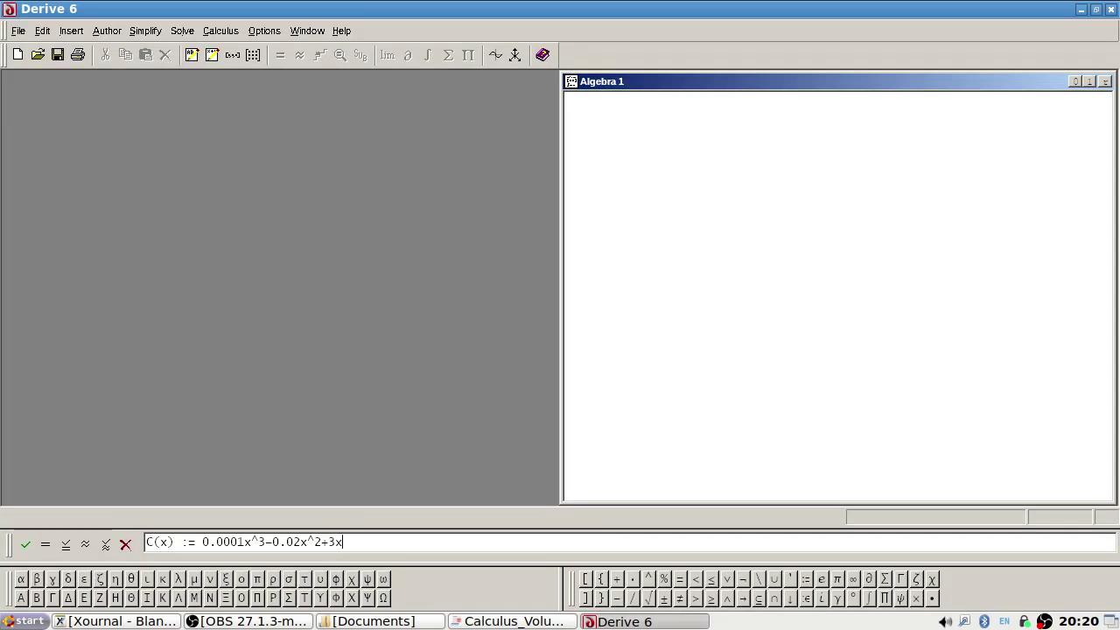
text(3x+300)
key(Return)
key(alt+Tab)
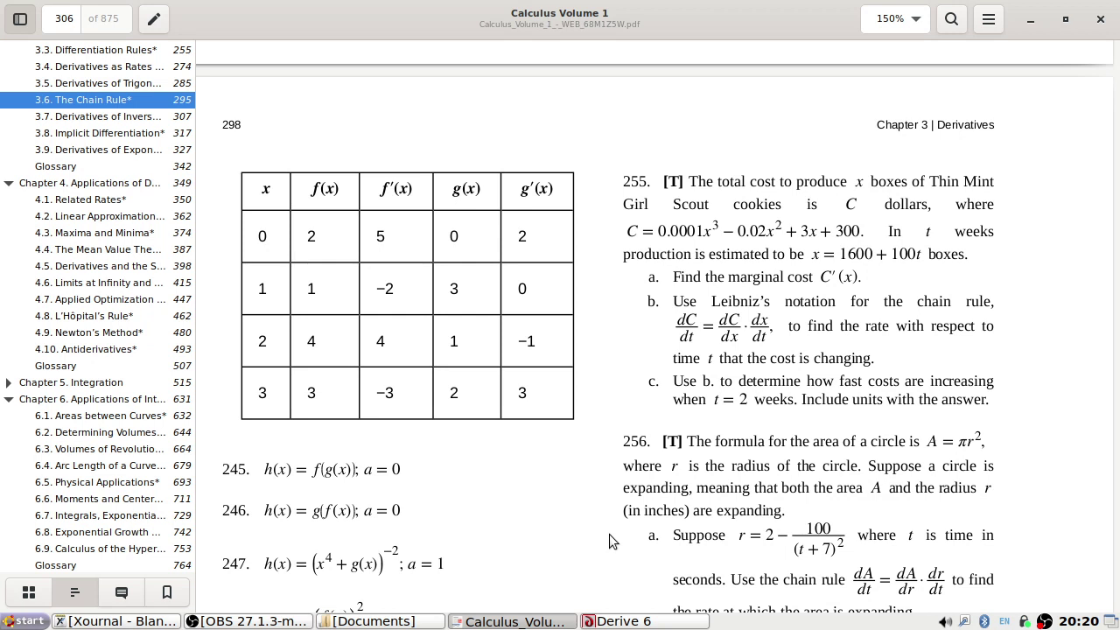
key(alt+Tab)
- Enter the production equation x = 1600 + 100t as expression #2
text(x)
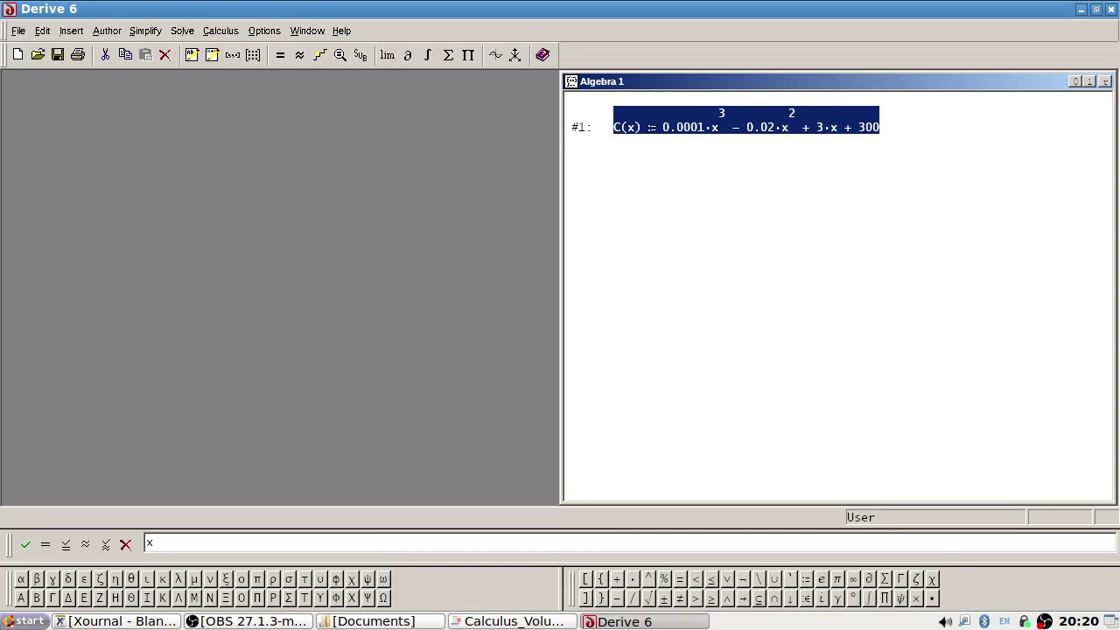
text( =)
key(alt+Tab)
key(alt+Tab)
text(160)
key(alt+Tab)
key(alt+Tab)
text(0)
key(BackSpace)
text(+100t)
key(Return)
key(alt+Tab)
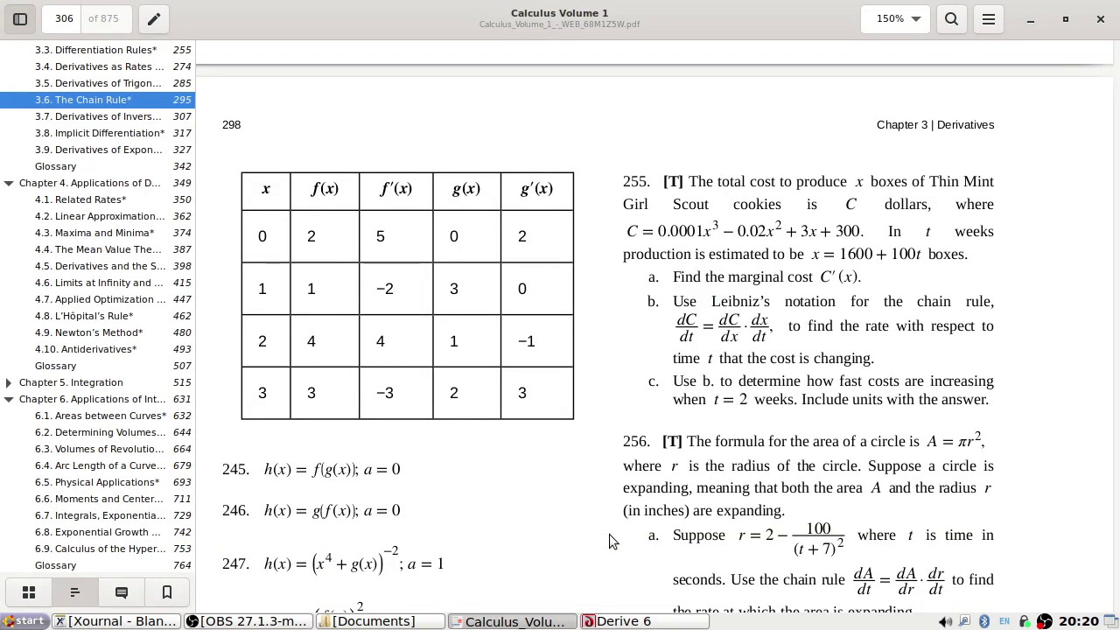
key(alt+Tab)
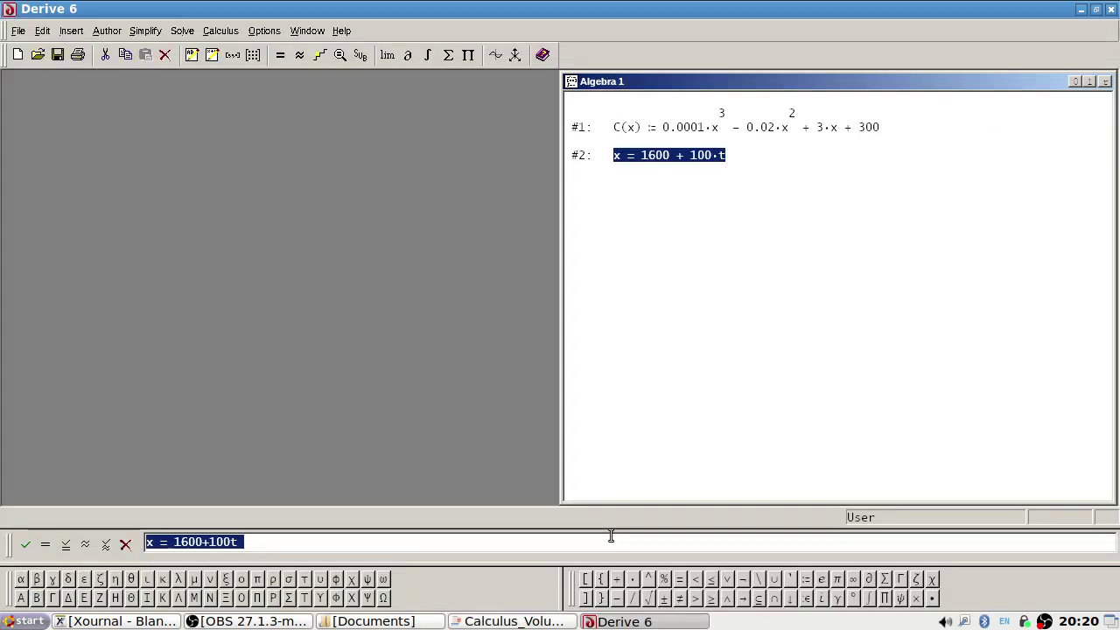
- Add C(x) and differentiate it to get marginal cost 3x²/10000 − x/25 + 3
text(C(x)
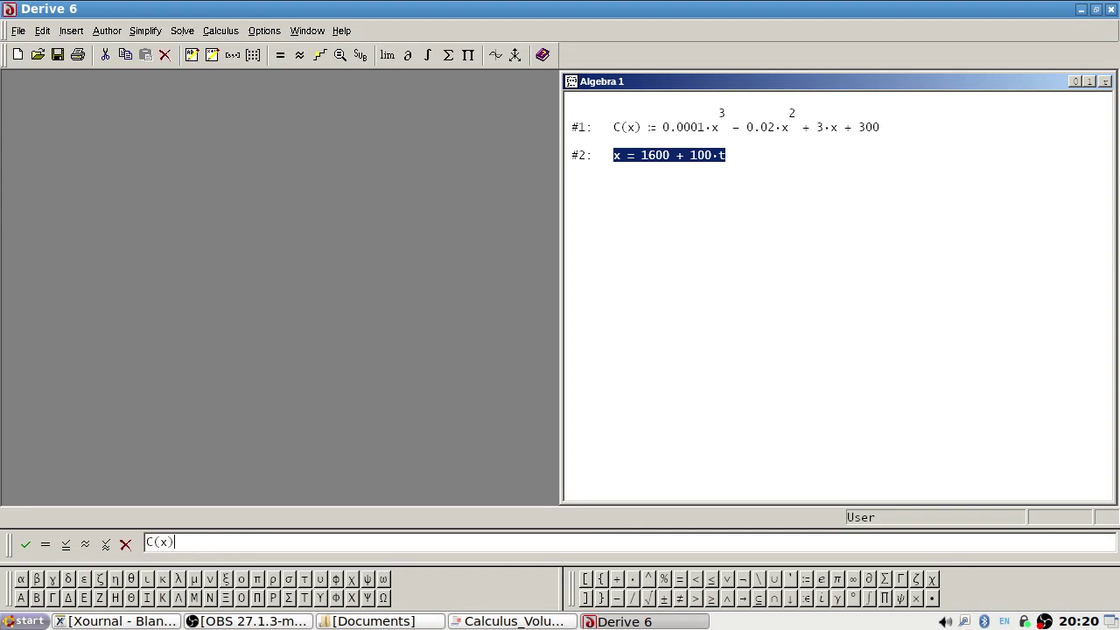
key(Return)
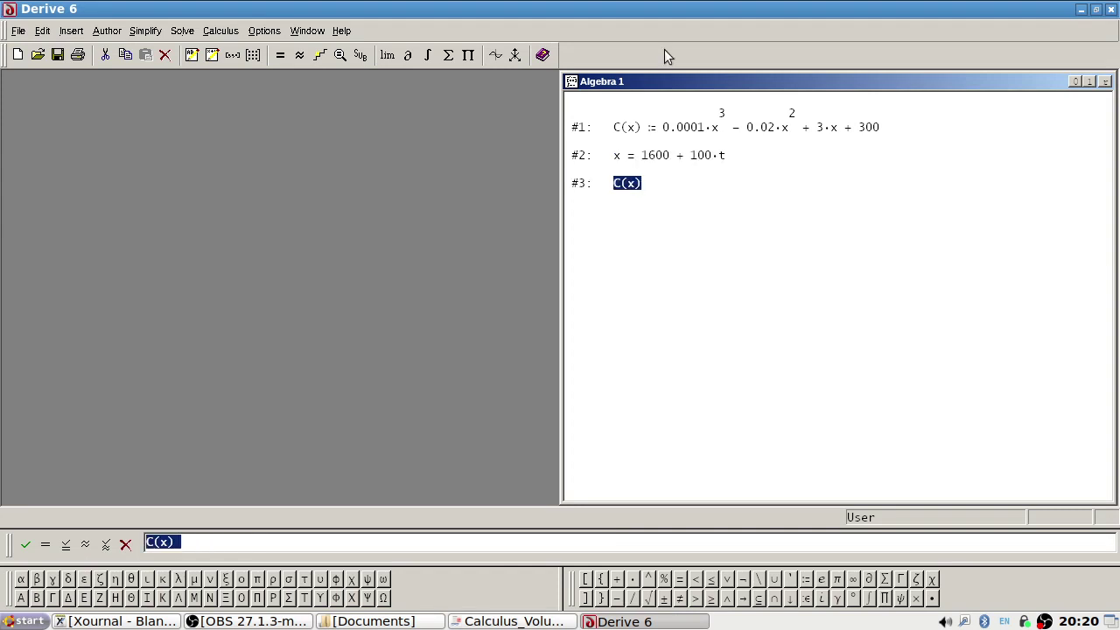
click(408, 54)
click(193, 279)
click(560, 621)
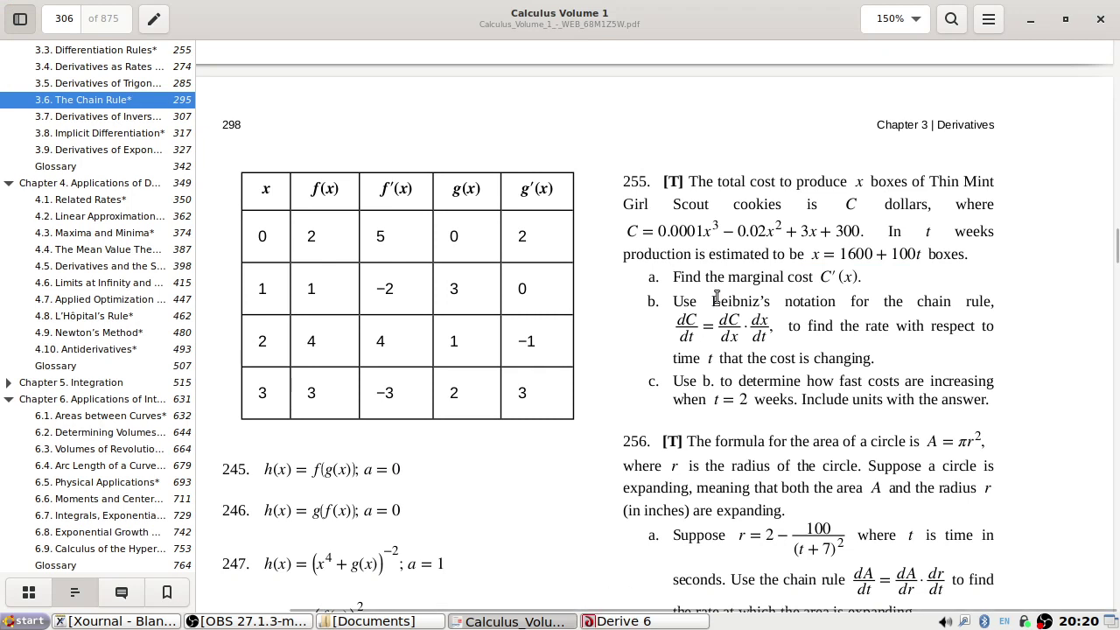
click(625, 617)
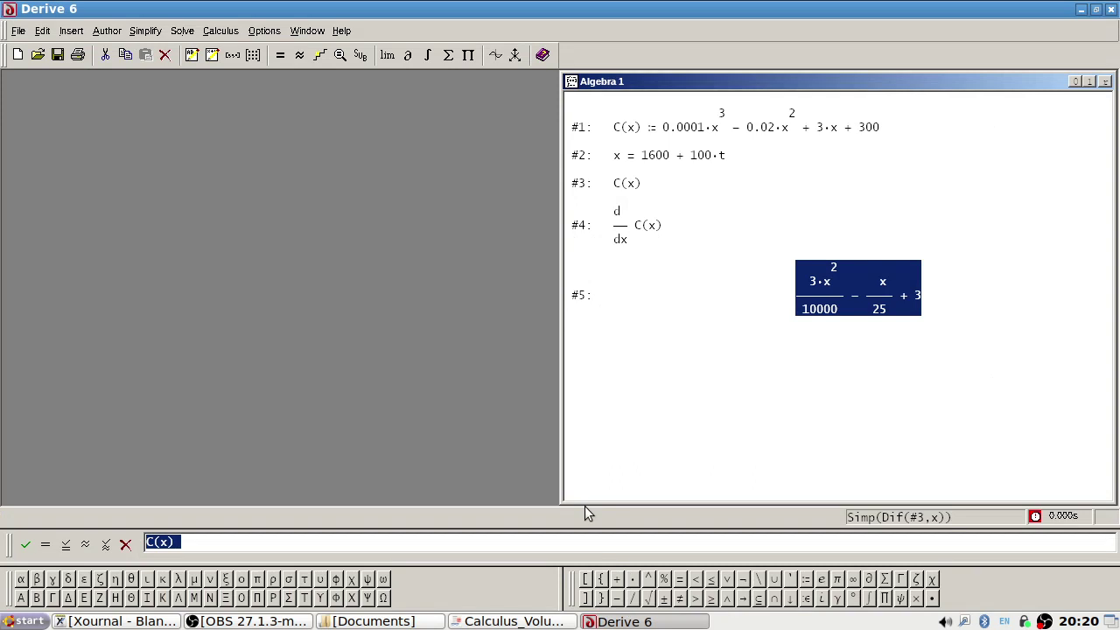
- Edit expression #2 into the definition x(t) := 1600 + 100·t
right_click(686, 161)
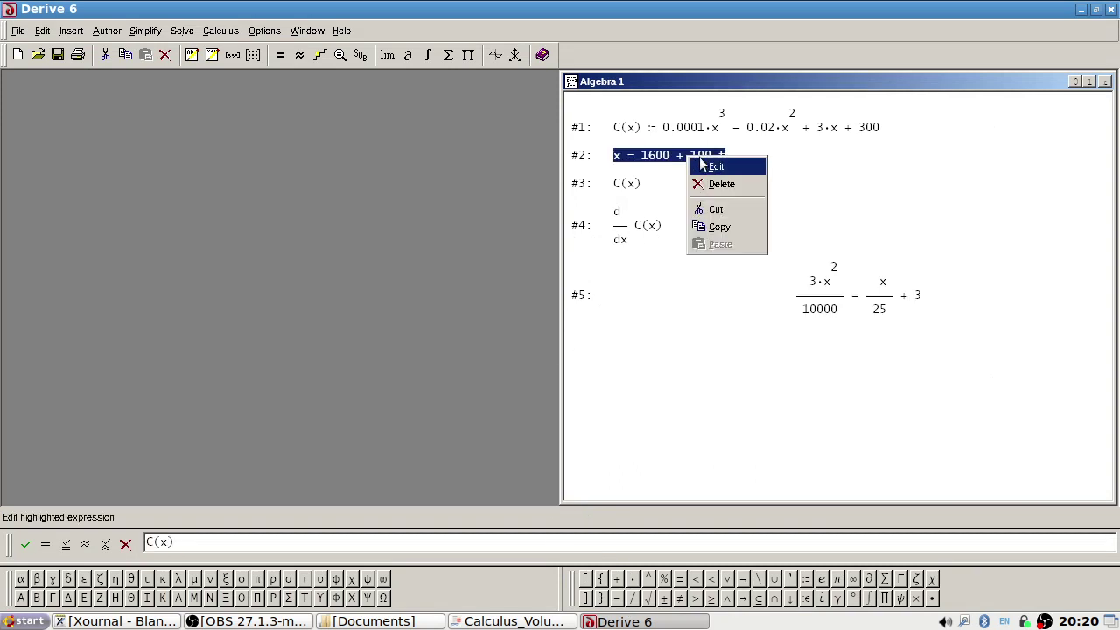
click(722, 167)
click(159, 545)
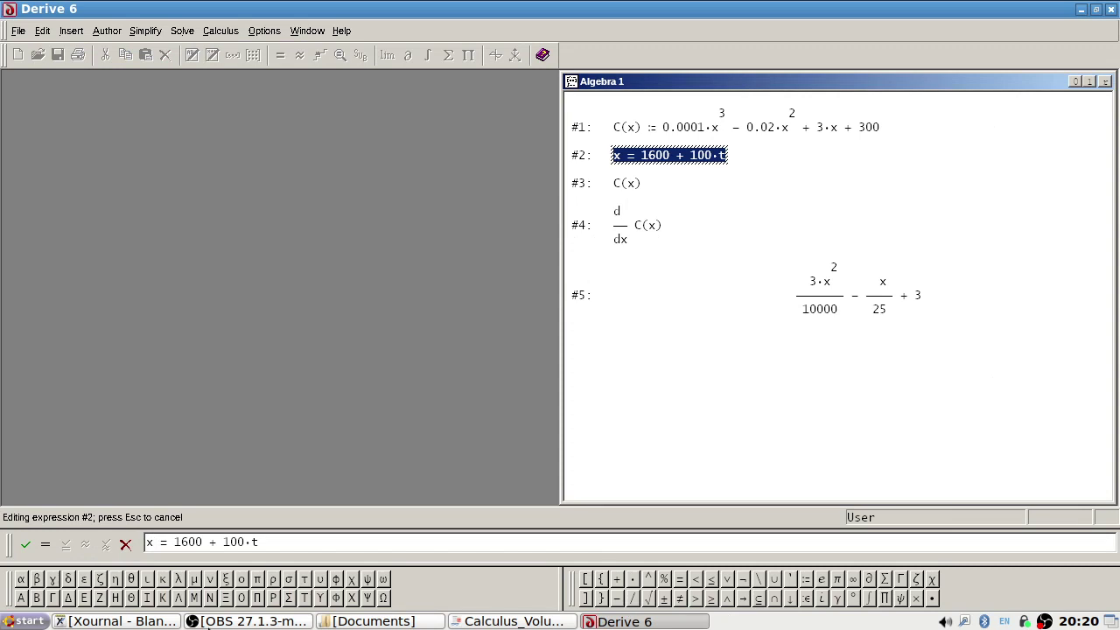
text((t) )
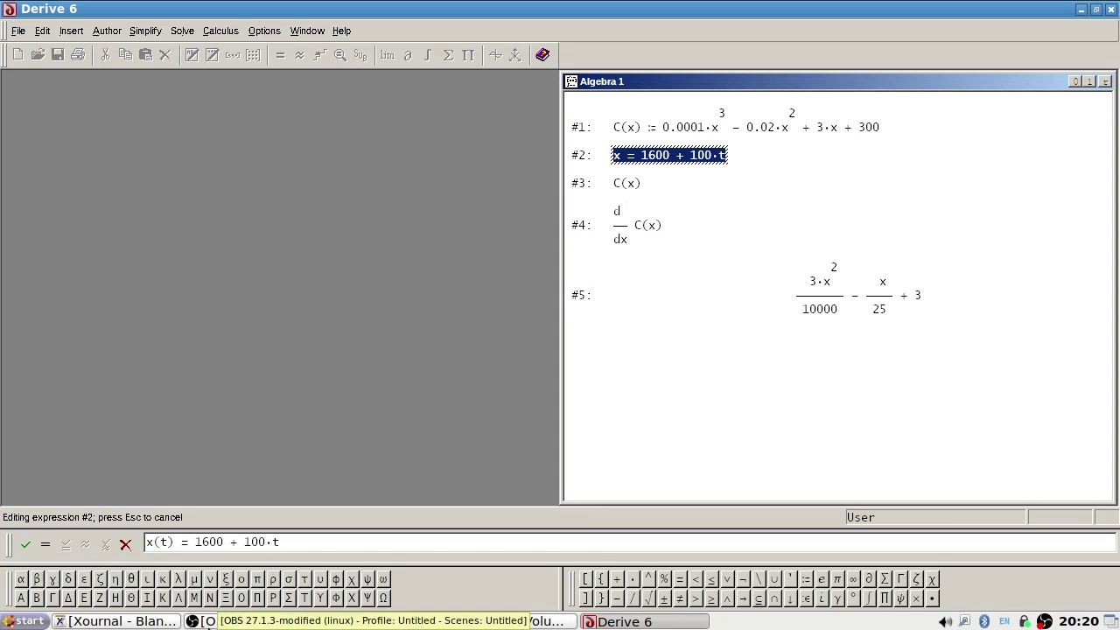
text(:)
key(Return)
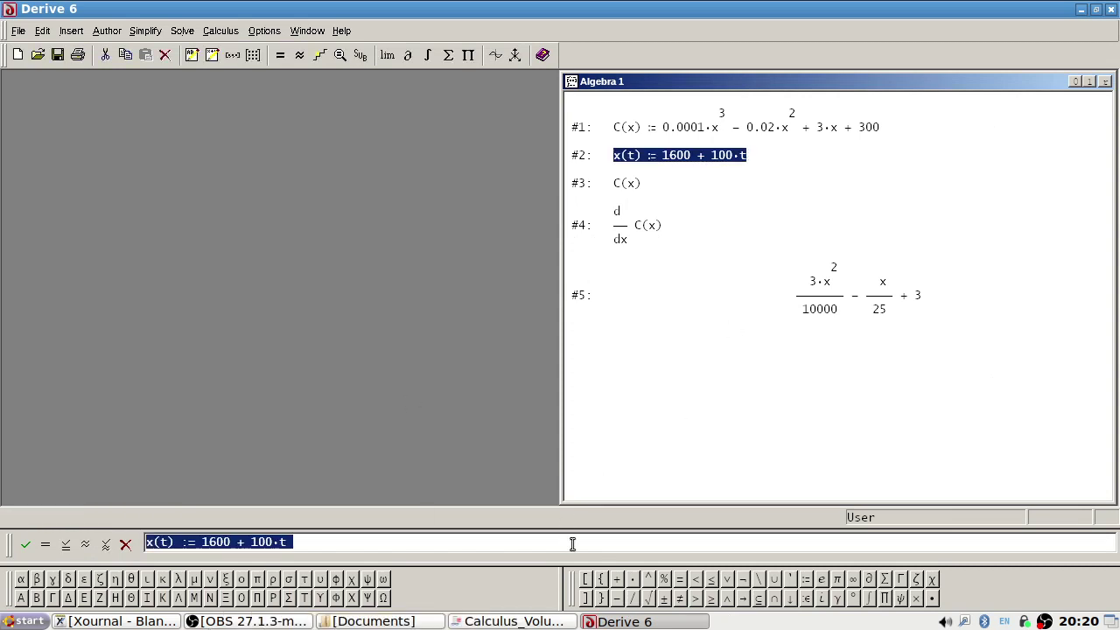
- Delete the duplicate x(t) definition at #6 and start typing C(x(t))
click(872, 308)
right_click(872, 308)
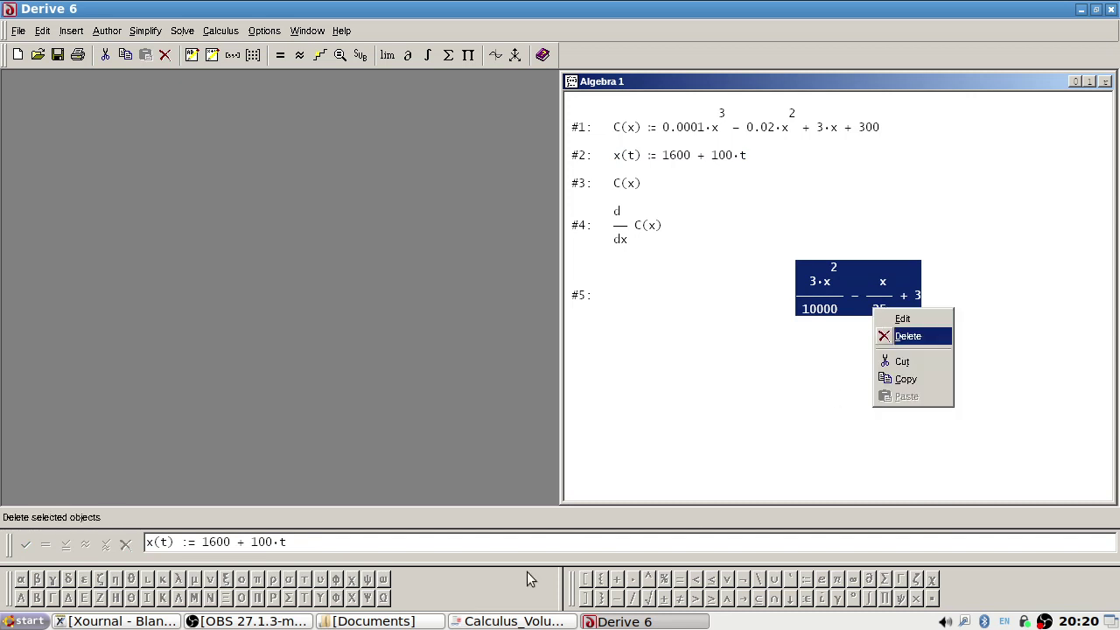
click(489, 540)
key(Return)
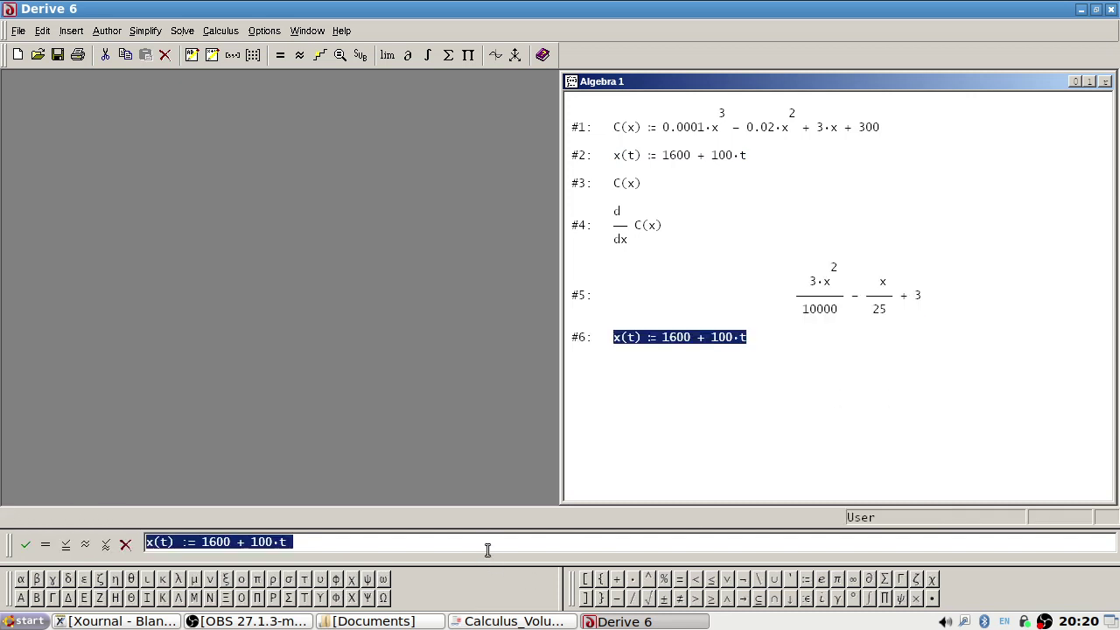
key(Delete)
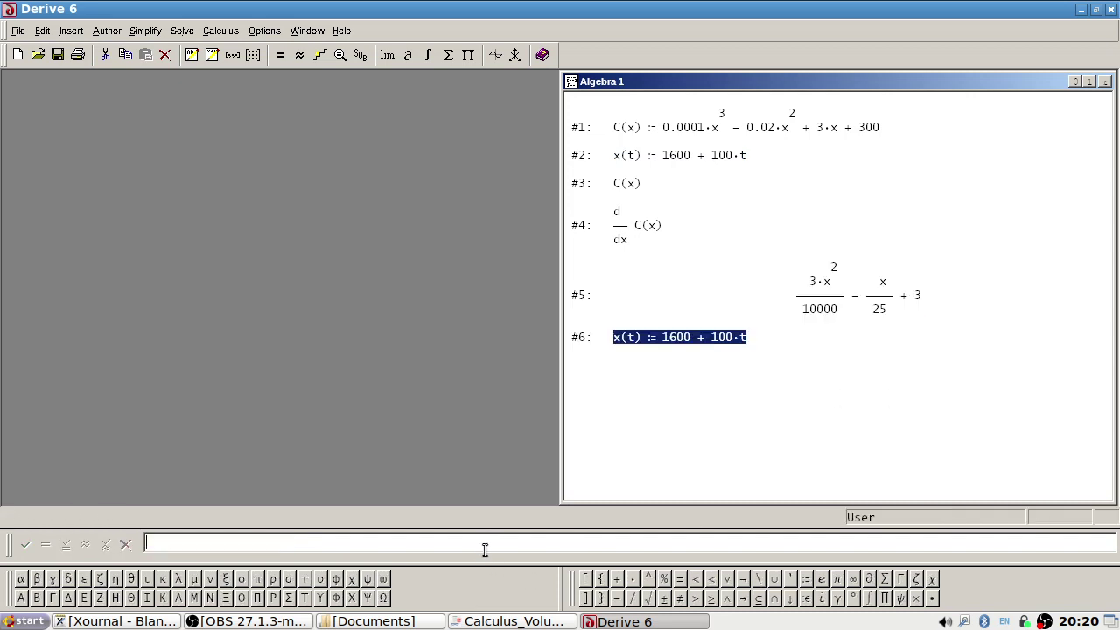
right_click(722, 340)
click(744, 369)
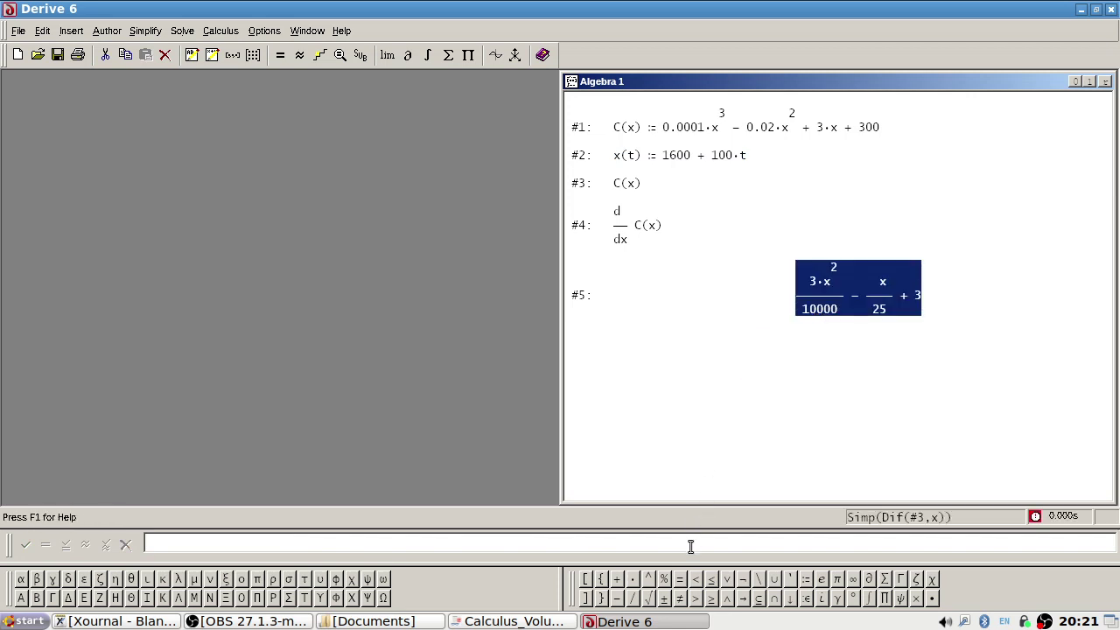
text(C(x(t)))
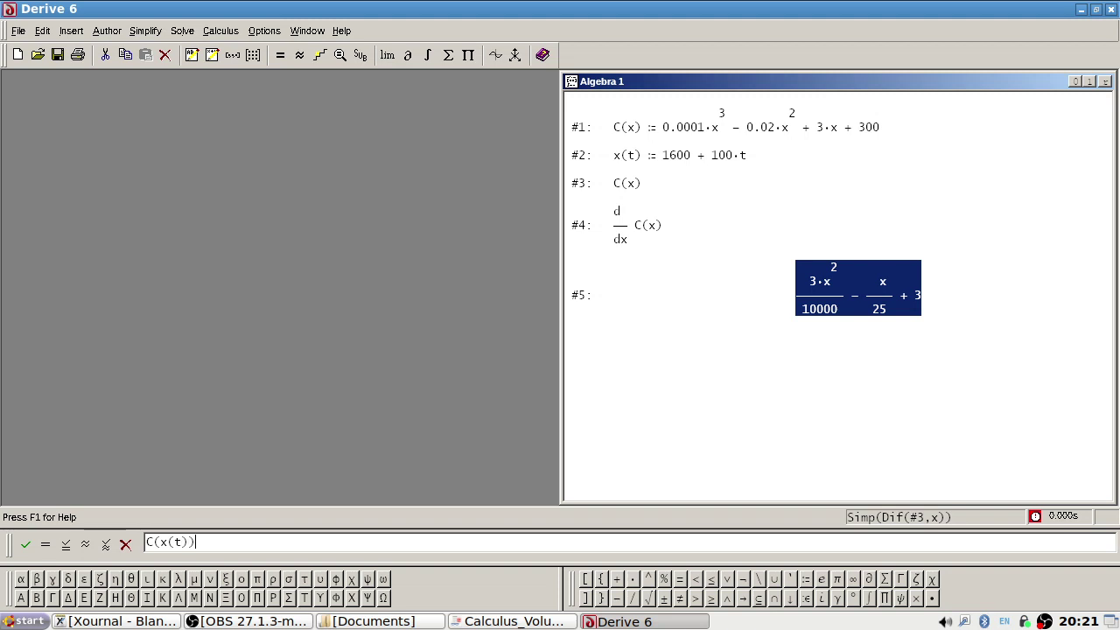
- Enter C(x(t)) as #6 and differentiate it in t, giving 100·(3·t² + 92·t + 707)
key(Return)
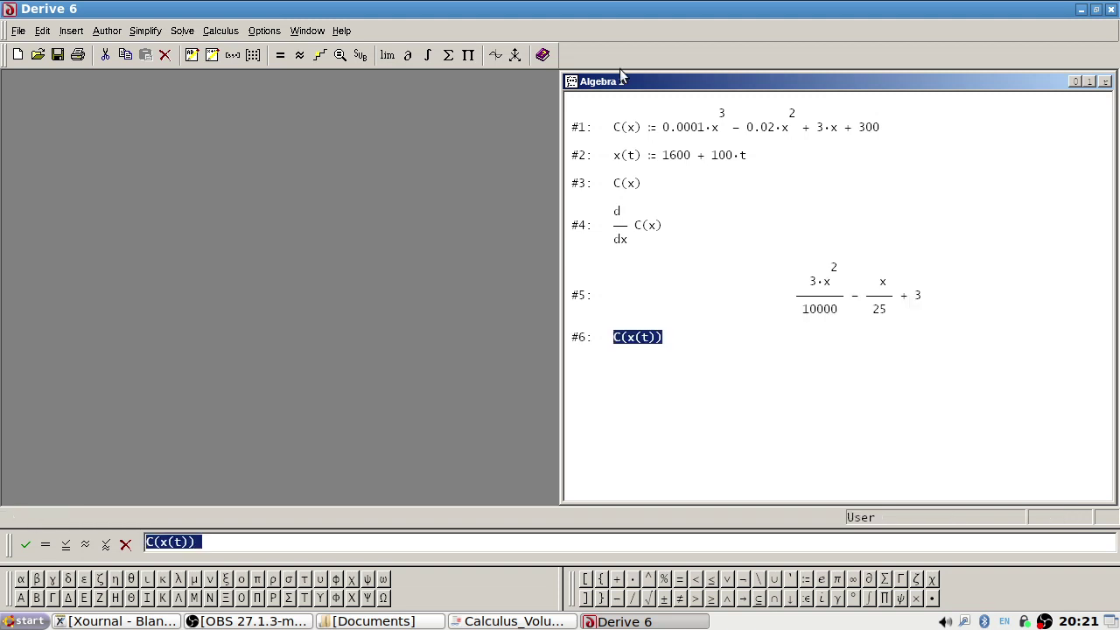
click(401, 54)
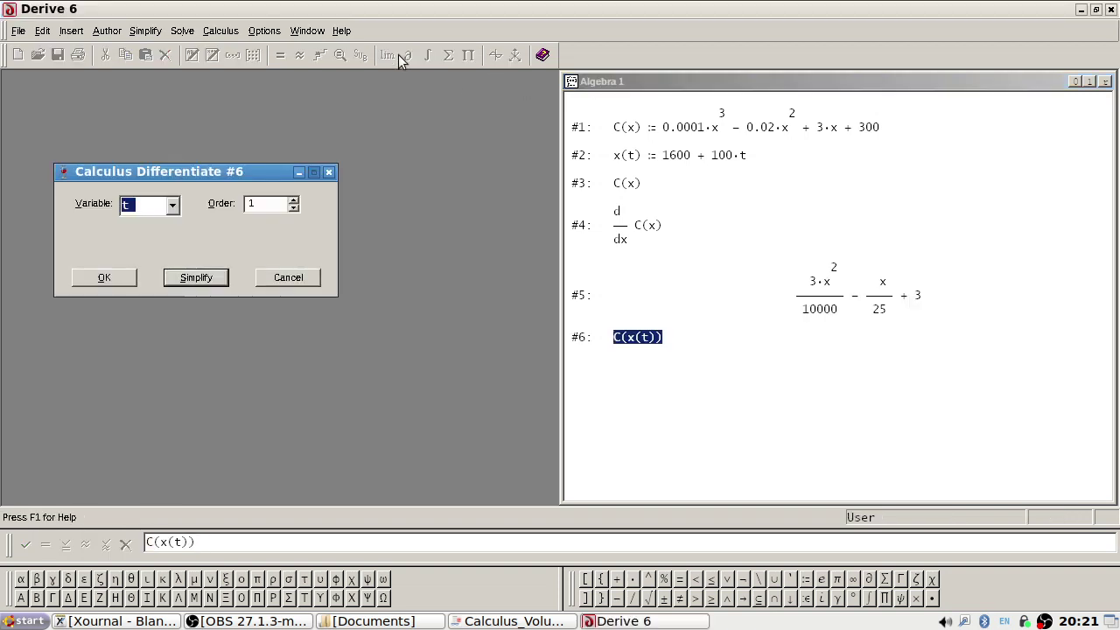
click(206, 275)
key(alt+Tab)
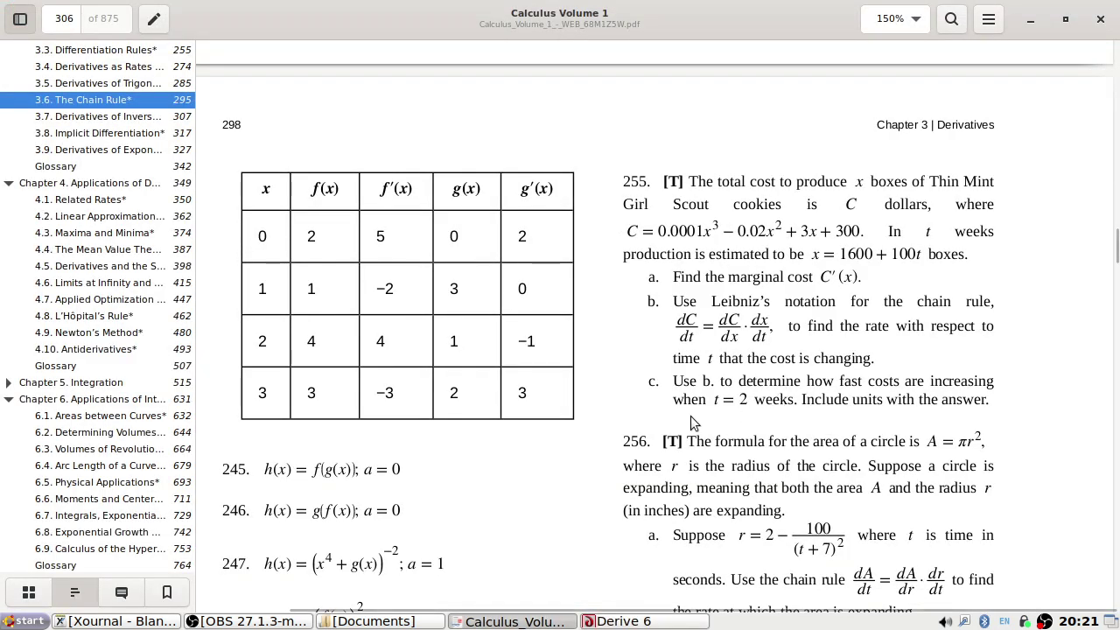
- Evaluate the cost-rate derivative at t = 2, giving 90300
key(alt+Tab)
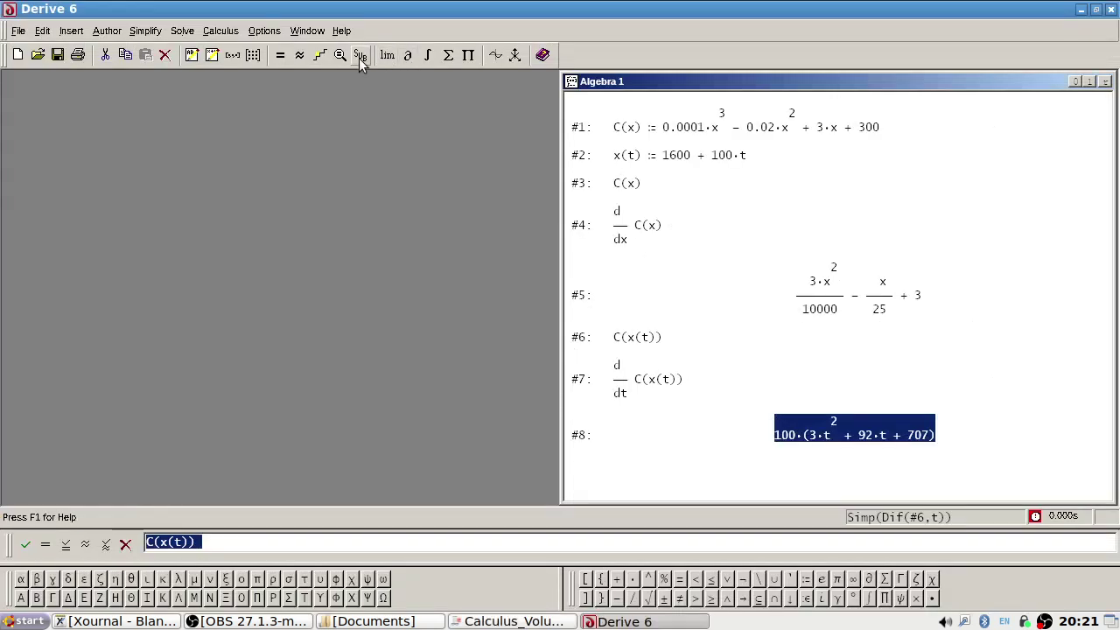
click(360, 55)
text(2)
click(259, 266)
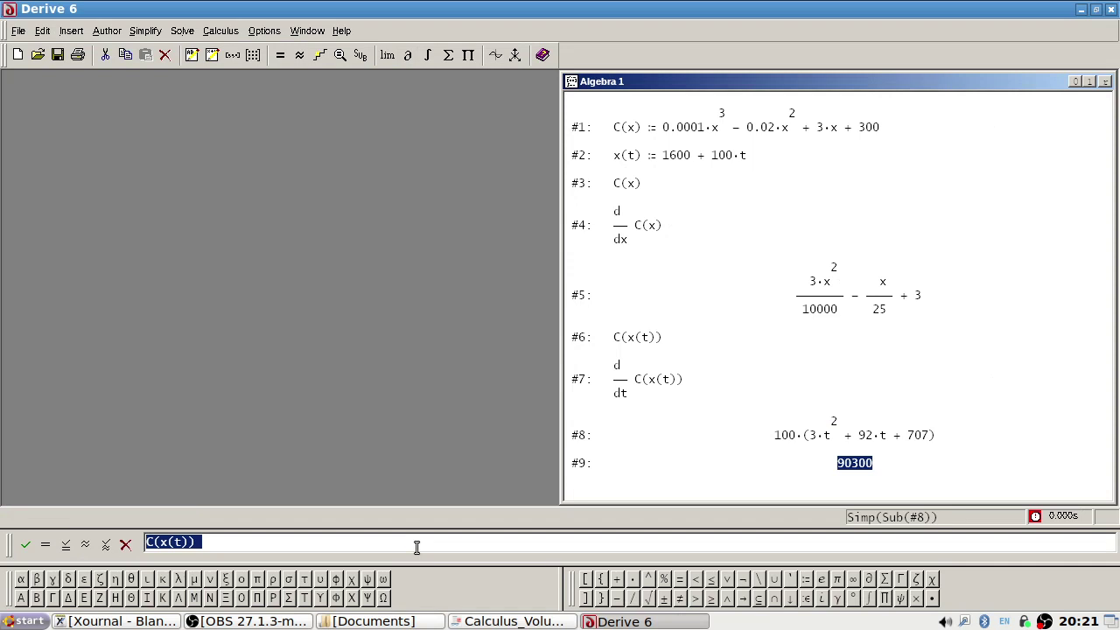
- Add the note "90300 dollars per week" to the worksheet
text("90300 d)
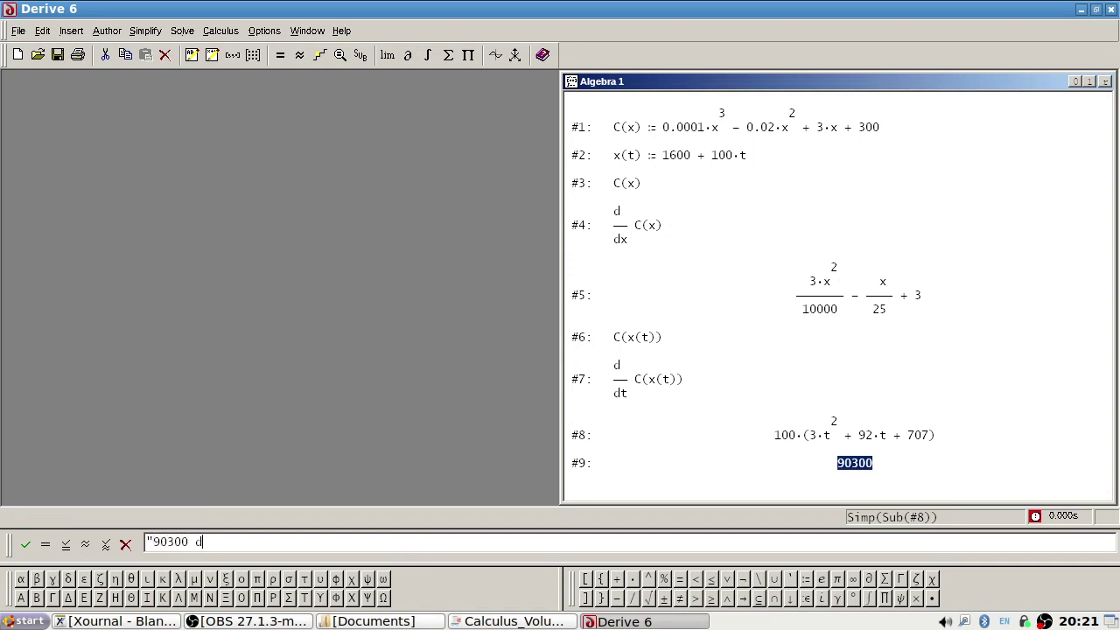
text(ollars)
text(per week")
key(Return)
key(alt+Tab)
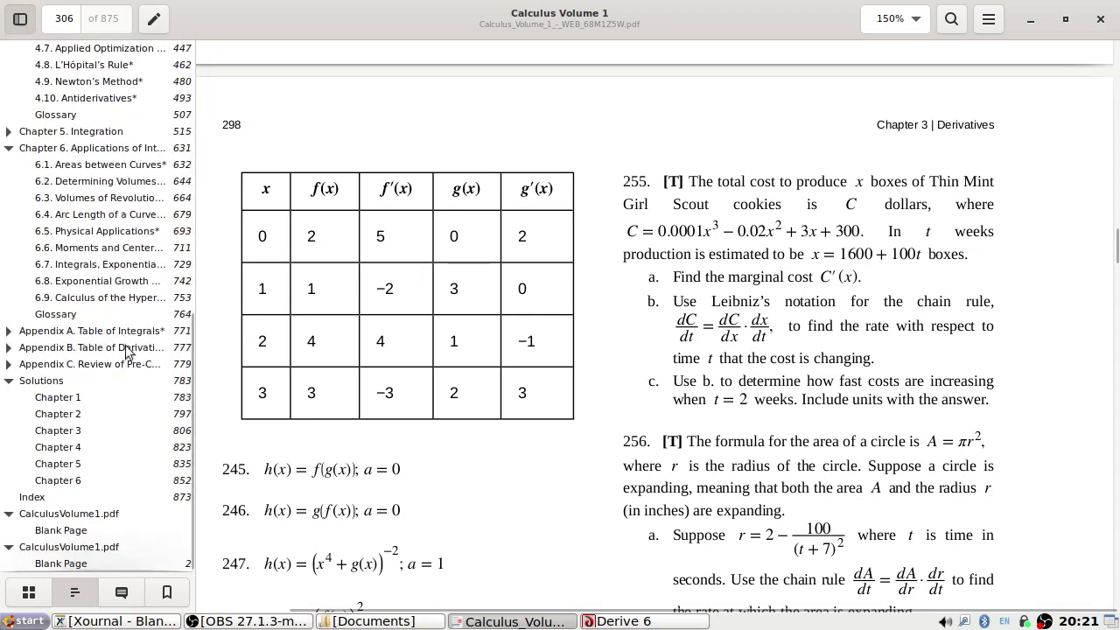
- Look up answer 255 (about $90,300 per week) in the Chapter 4 solutions
scroll(130, 350, down, 5)
click(72, 448)
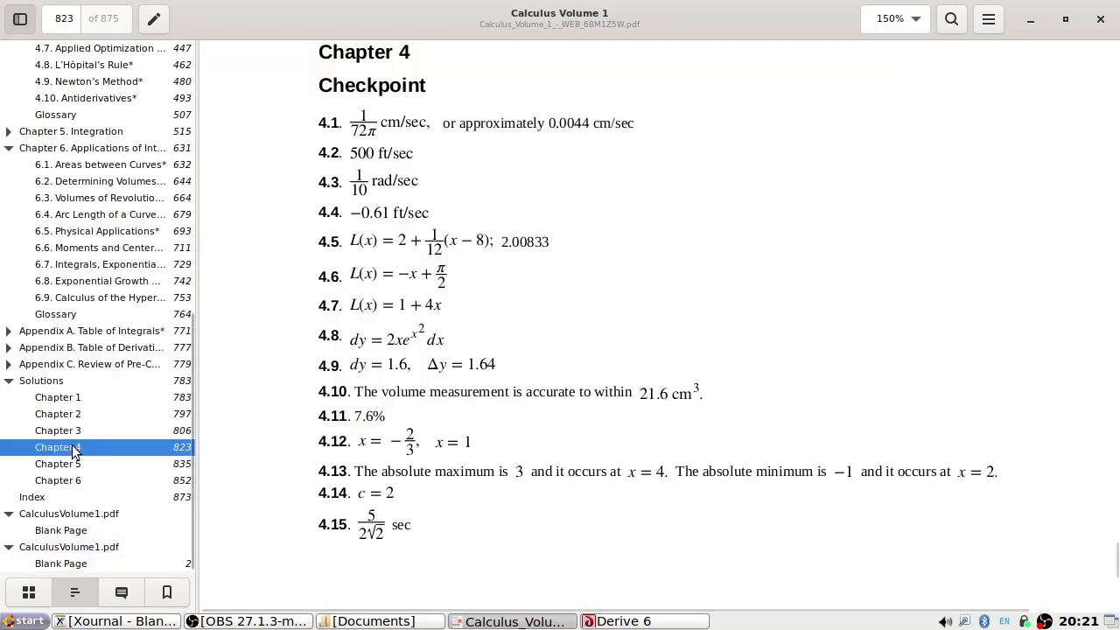
scroll(501, 315, up, 5)
scroll(503, 313, up, 10)
key(alt+Tab)
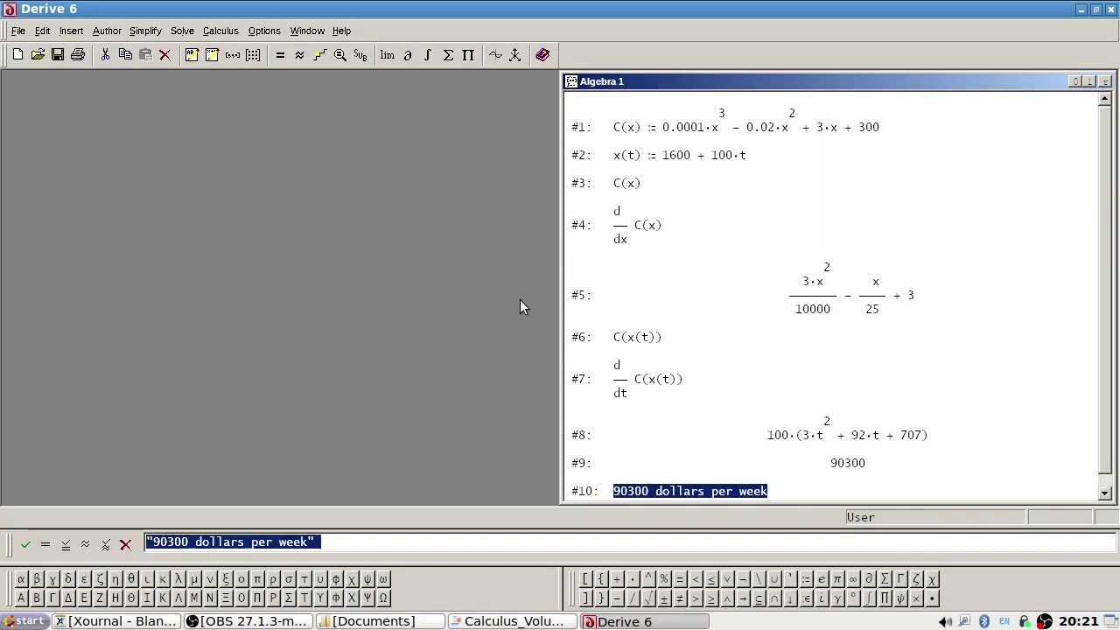
key(alt+Tab)
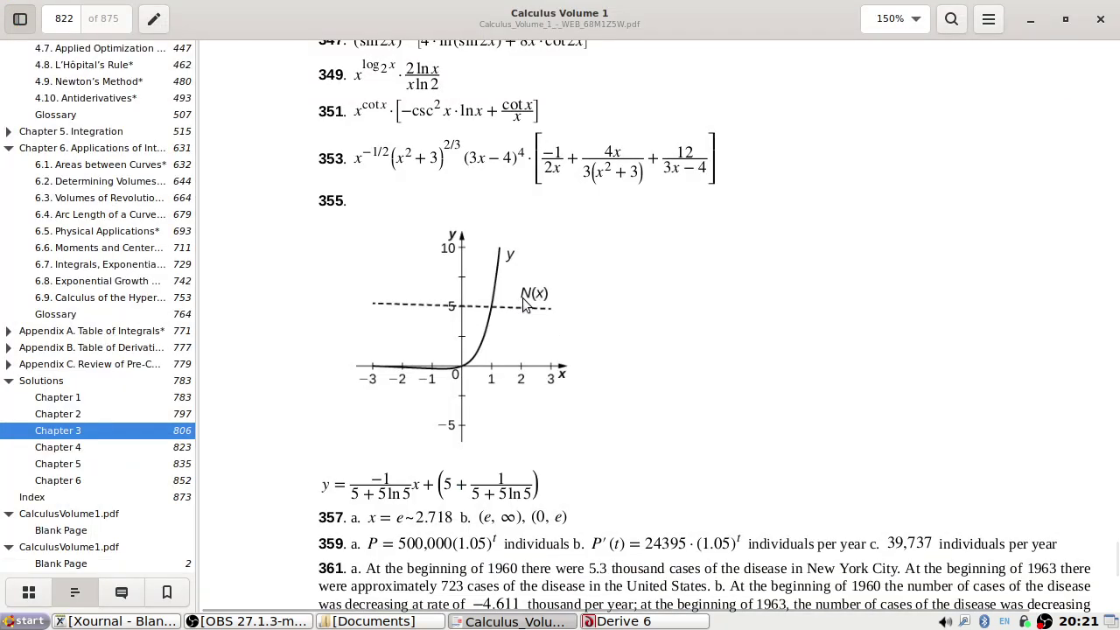
scroll(524, 296, up, 5)
scroll(524, 302, up, 10)
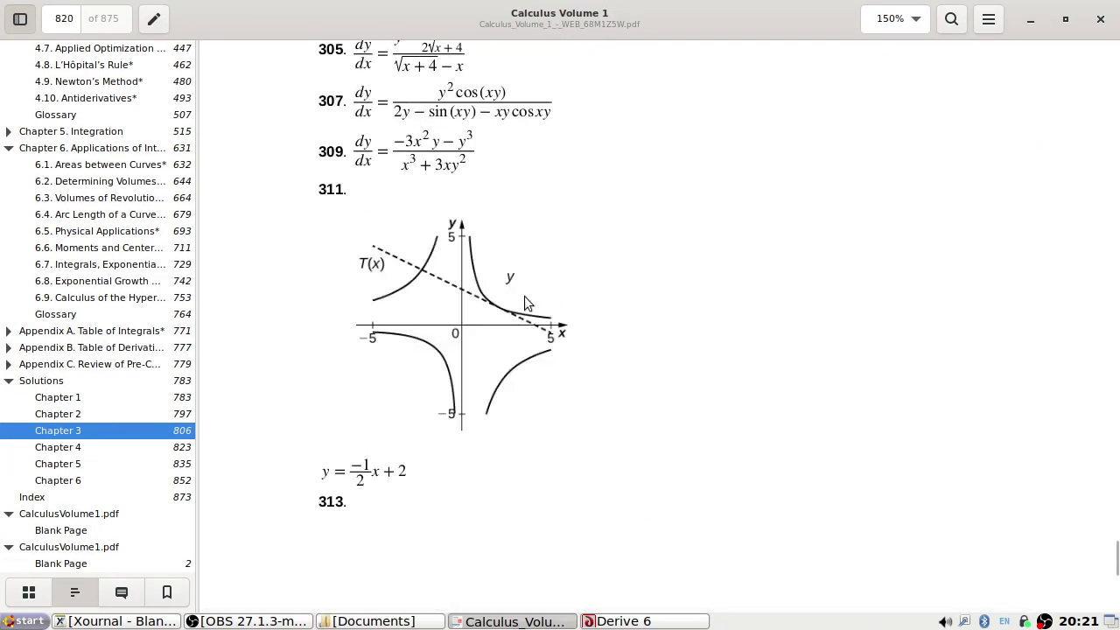
scroll(460, 344, up, 10)
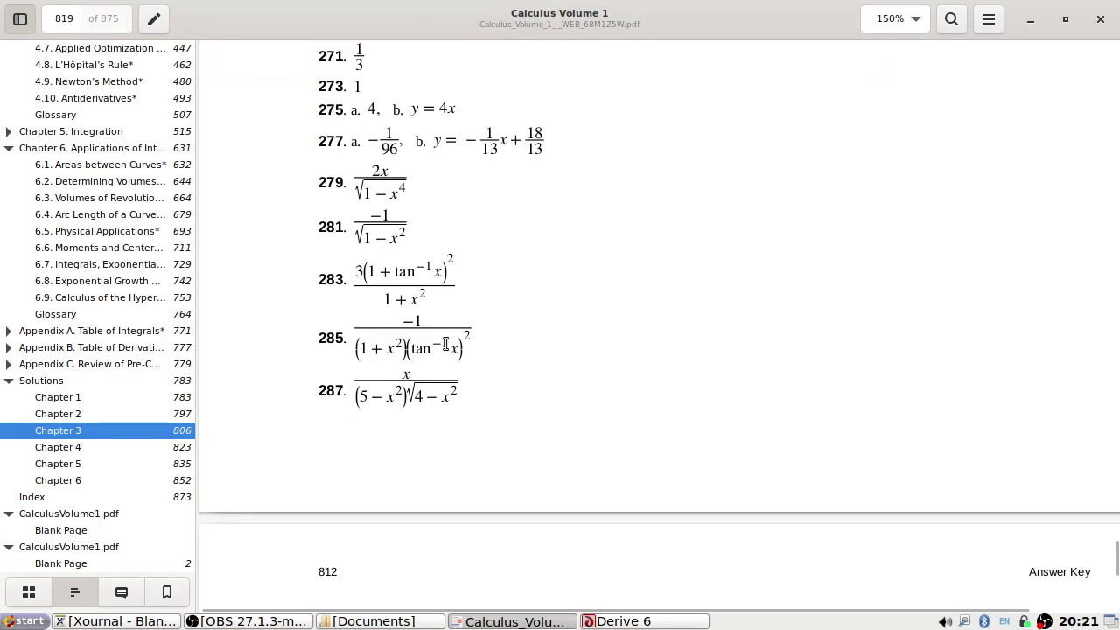
scroll(445, 345, up, 15)
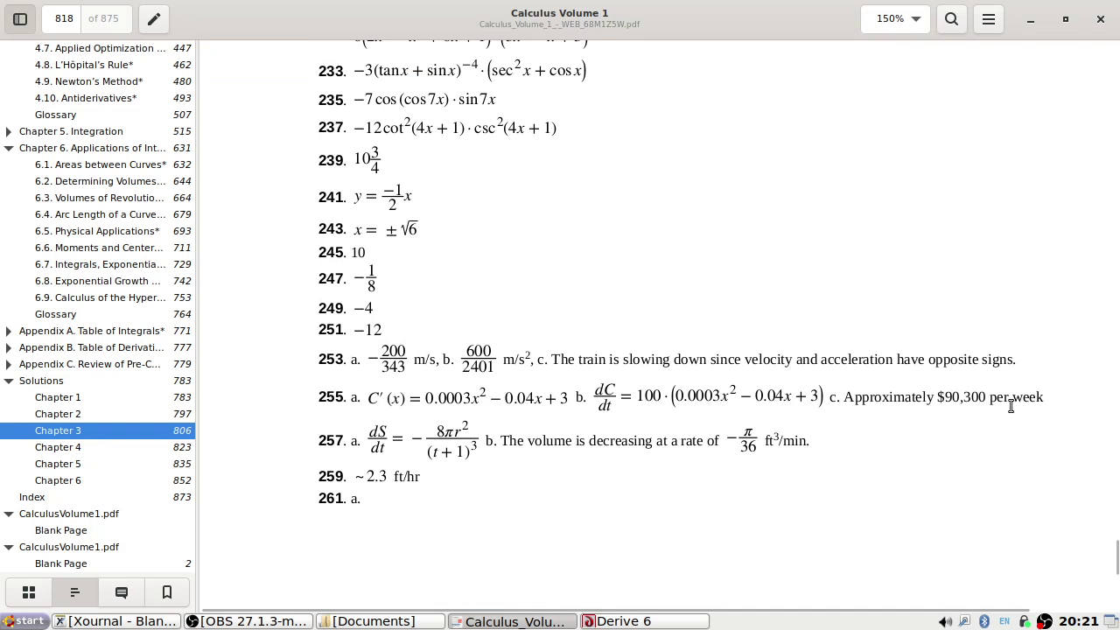
key(alt+Tab)
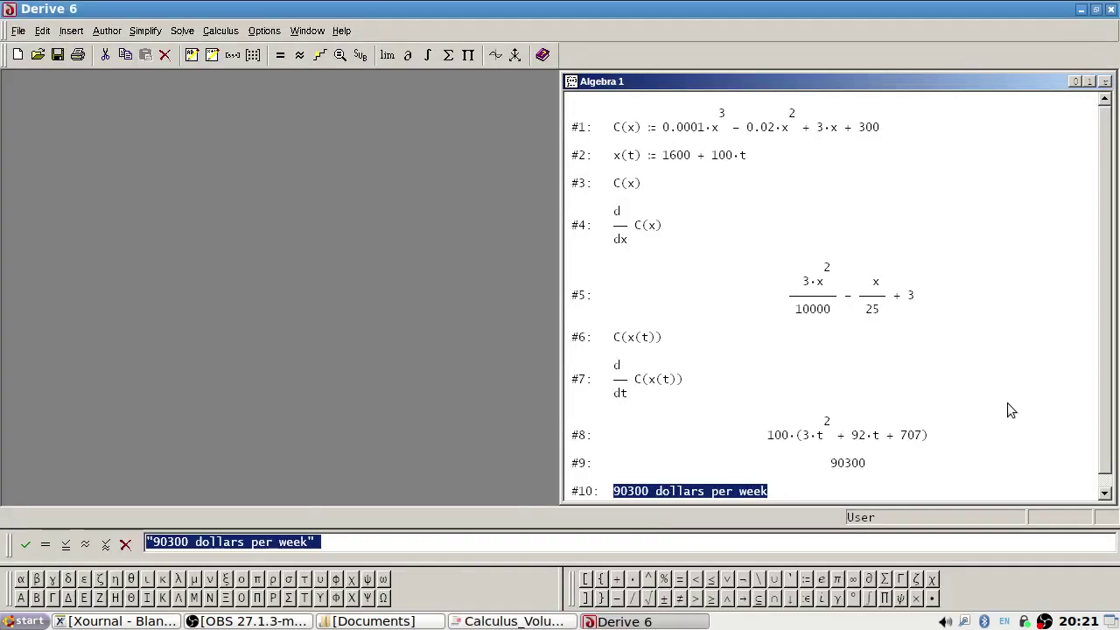
key(alt+Tab)
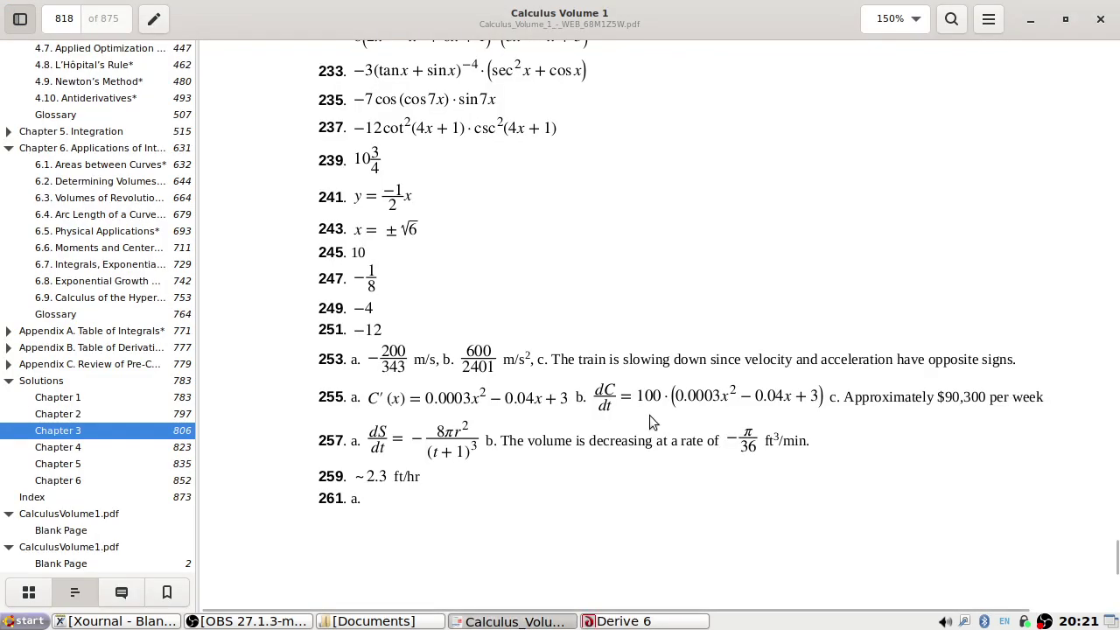
- Return to the section 3.7 chain-rule exercises via page 253, then bring Derive forward
click(70, 17)
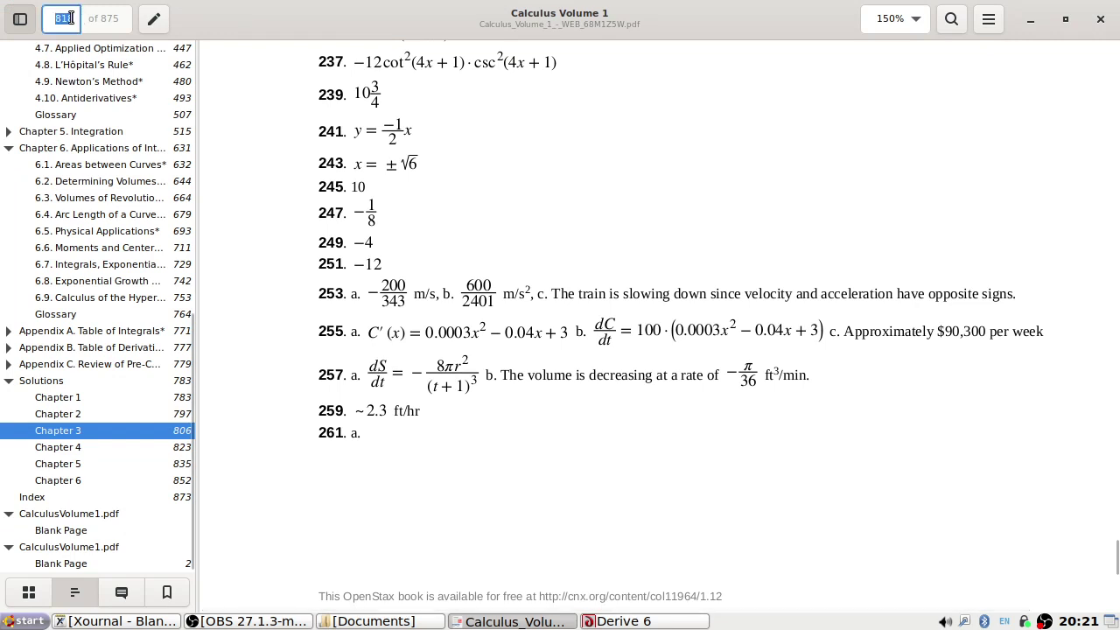
text(253)
key(Return)
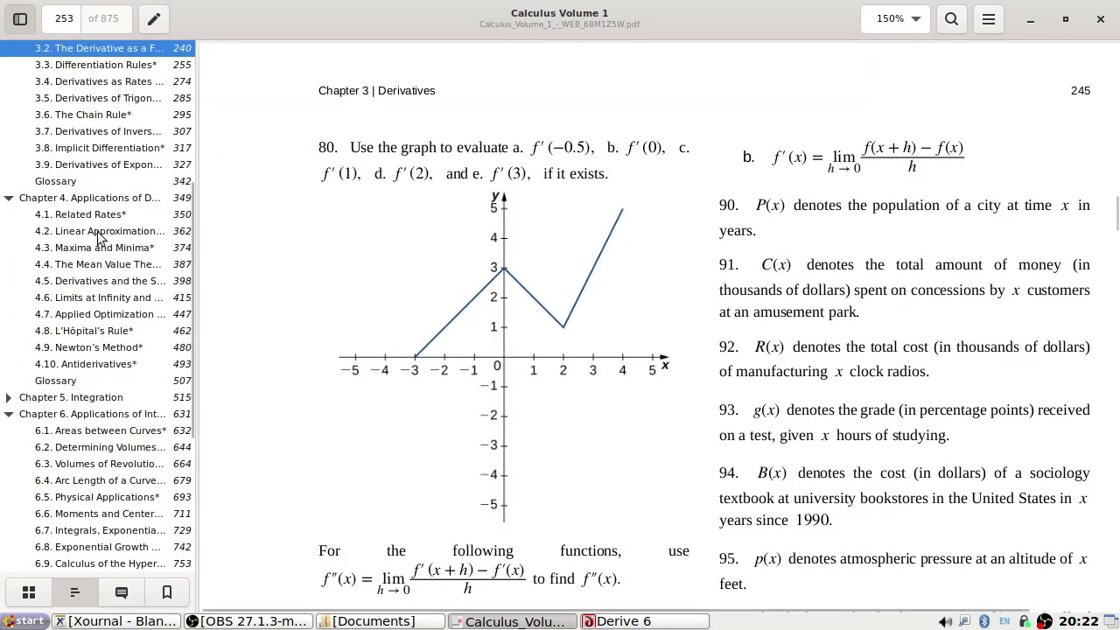
click(112, 132)
scroll(530, 372, up, 10)
scroll(535, 402, down, 1)
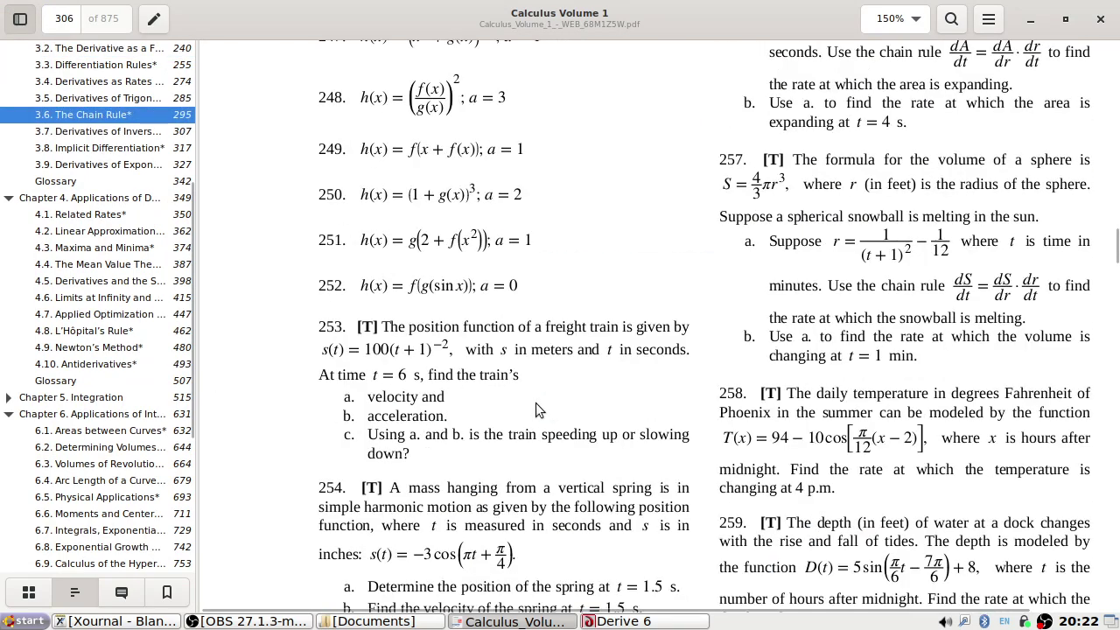
scroll(535, 402, up, 1)
scroll(587, 405, up, 5)
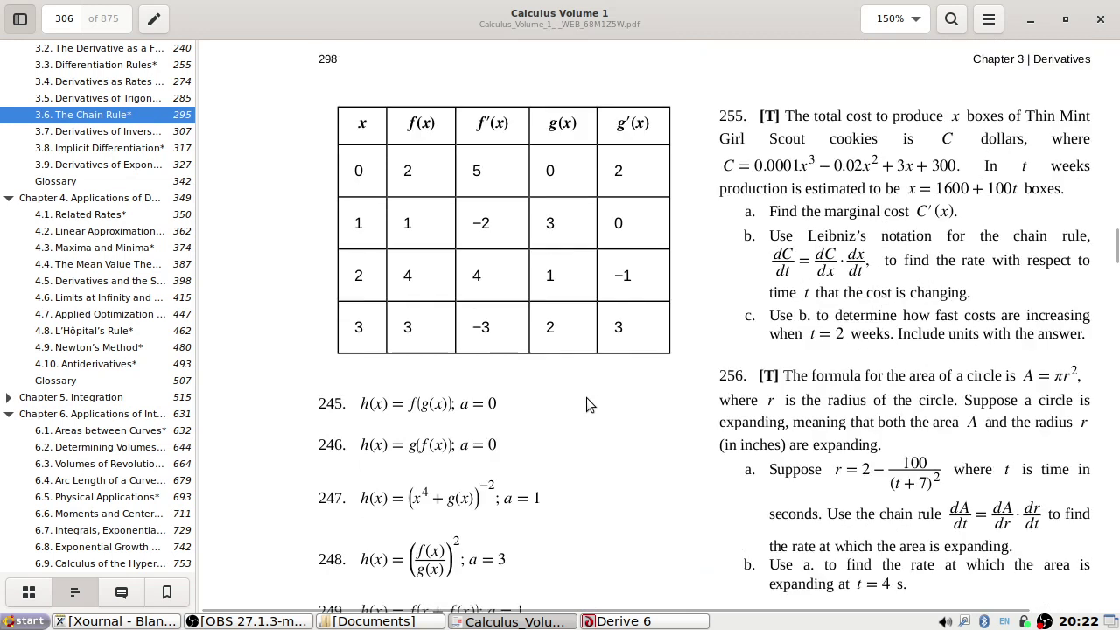
scroll(586, 397, down, 2)
scroll(587, 398, down, 1)
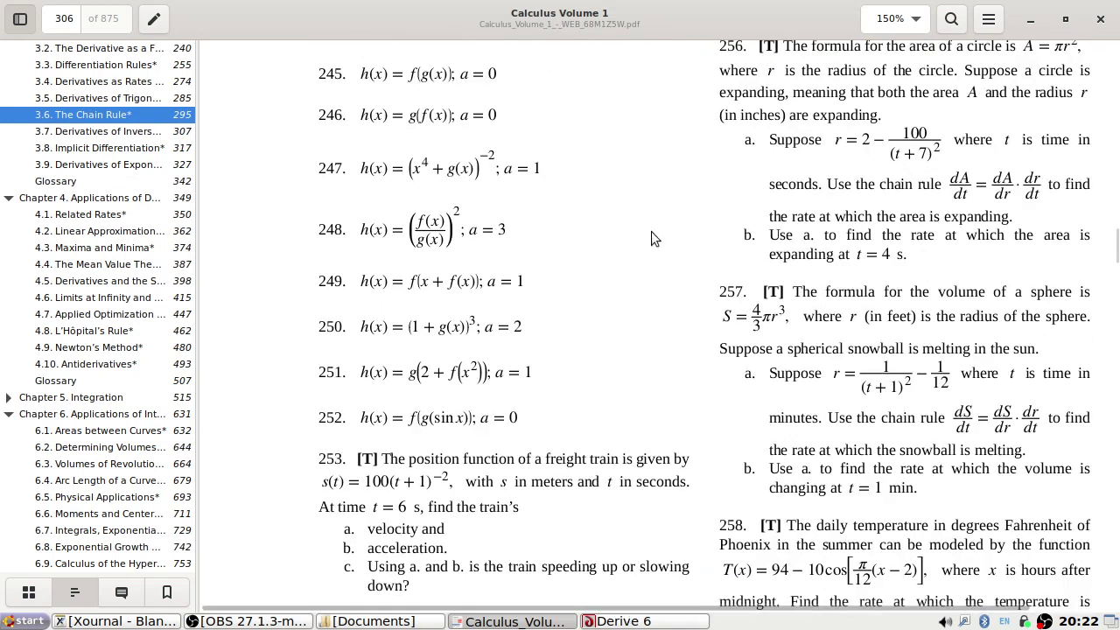
click(626, 622)
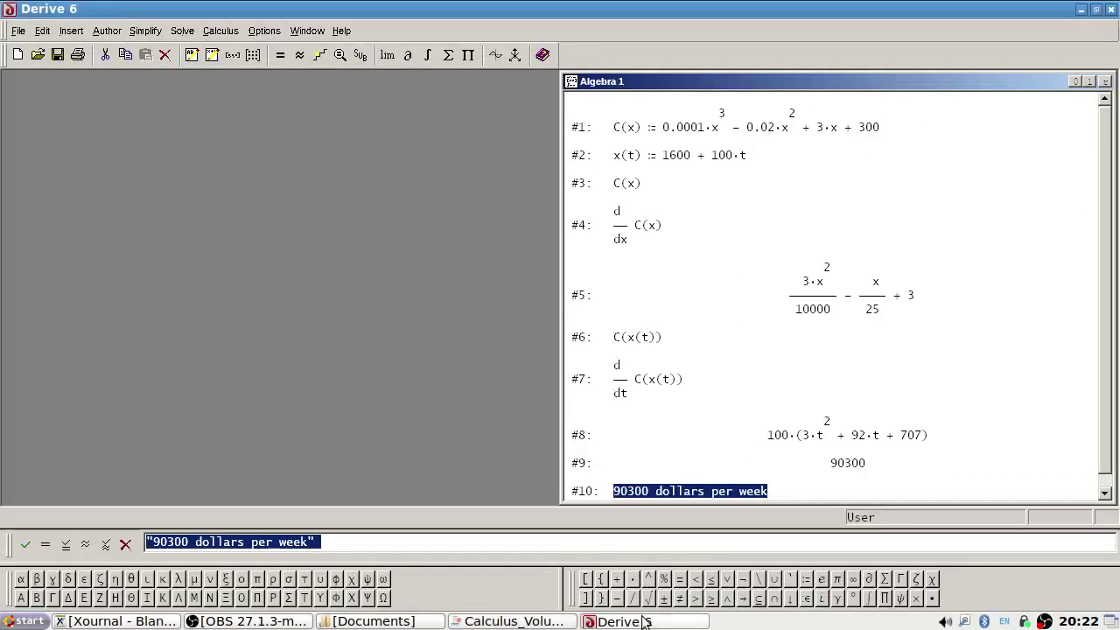
- Resize the Derive window narrower so the textbook PDF shows beside it
click(1096, 9)
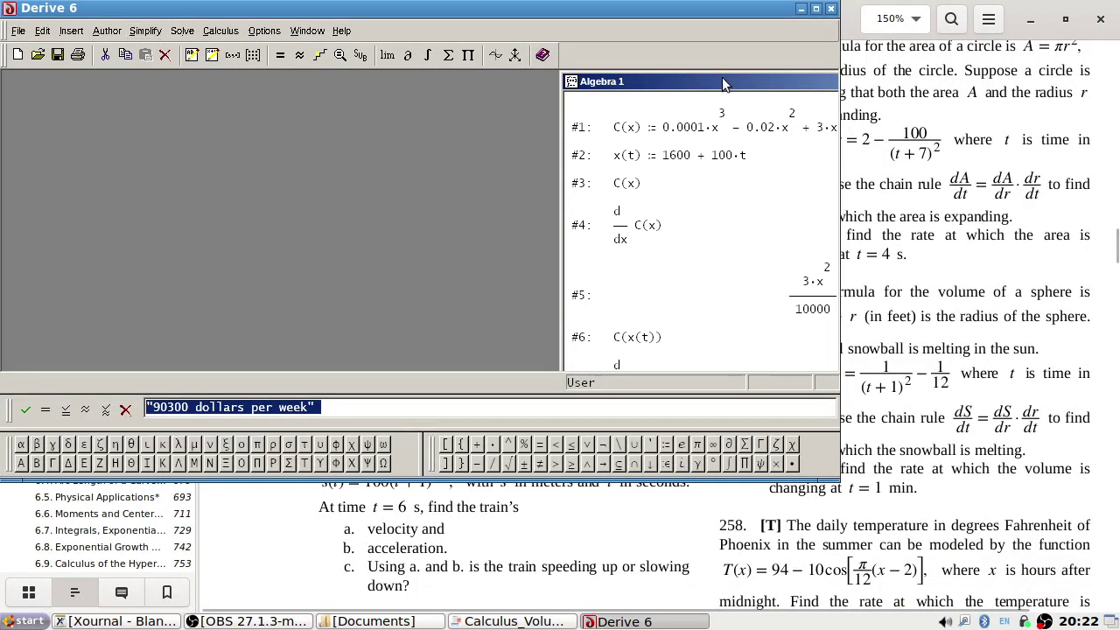
drag(723, 82, 300, 94)
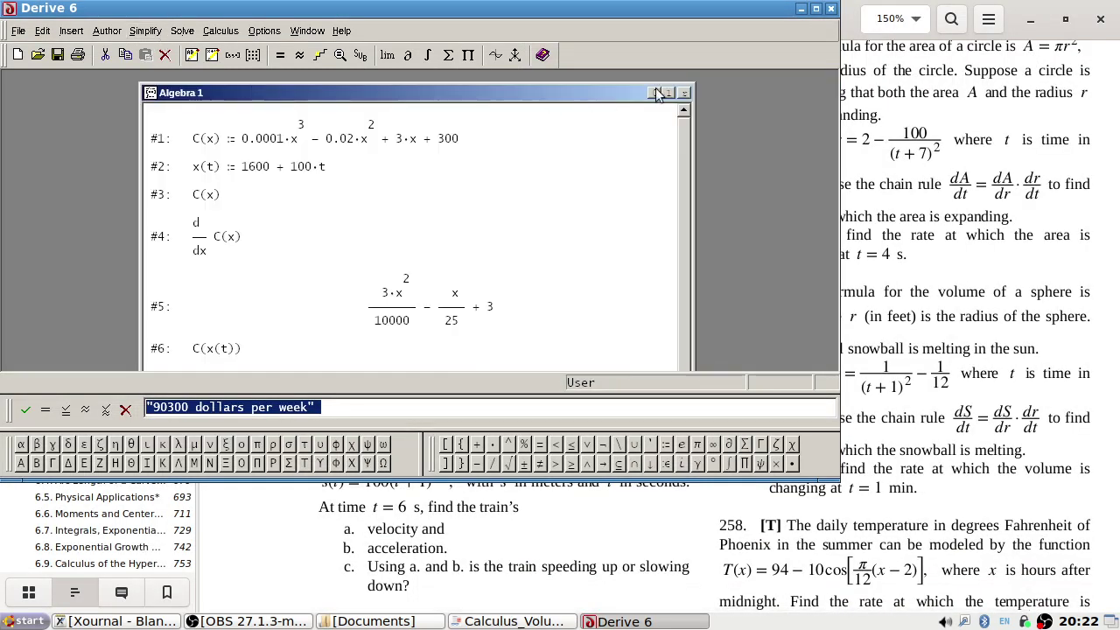
click(667, 93)
scroll(470, 264, down, 10)
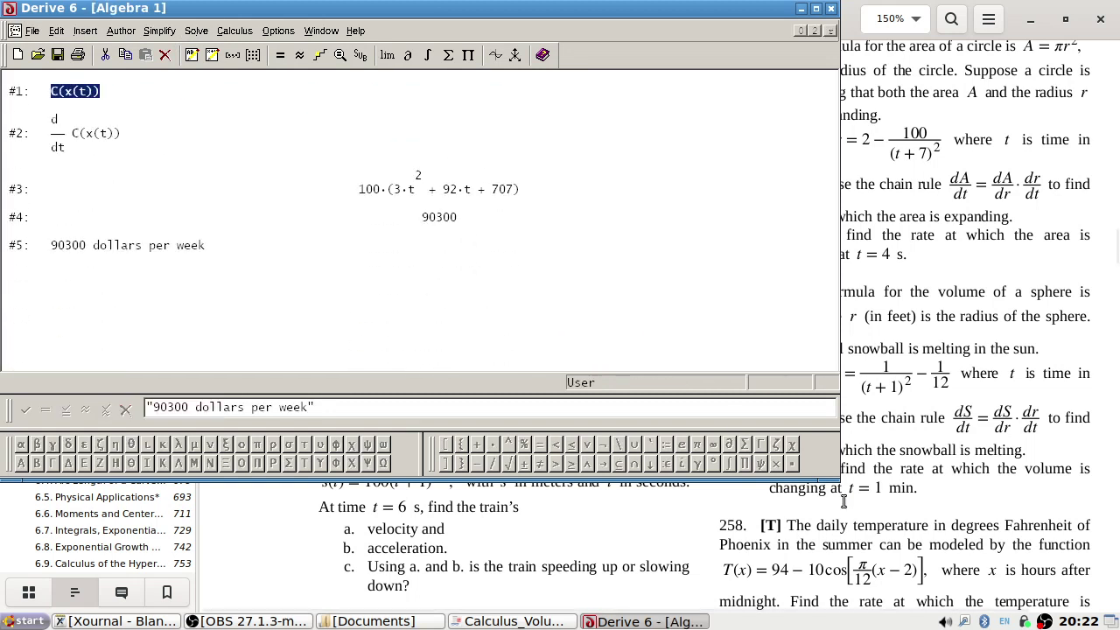
drag(842, 489, 699, 604)
- Define A(r) := π·r² as #1 and r(t) := 2 − 100/(t + 7)² as #2
click(466, 526)
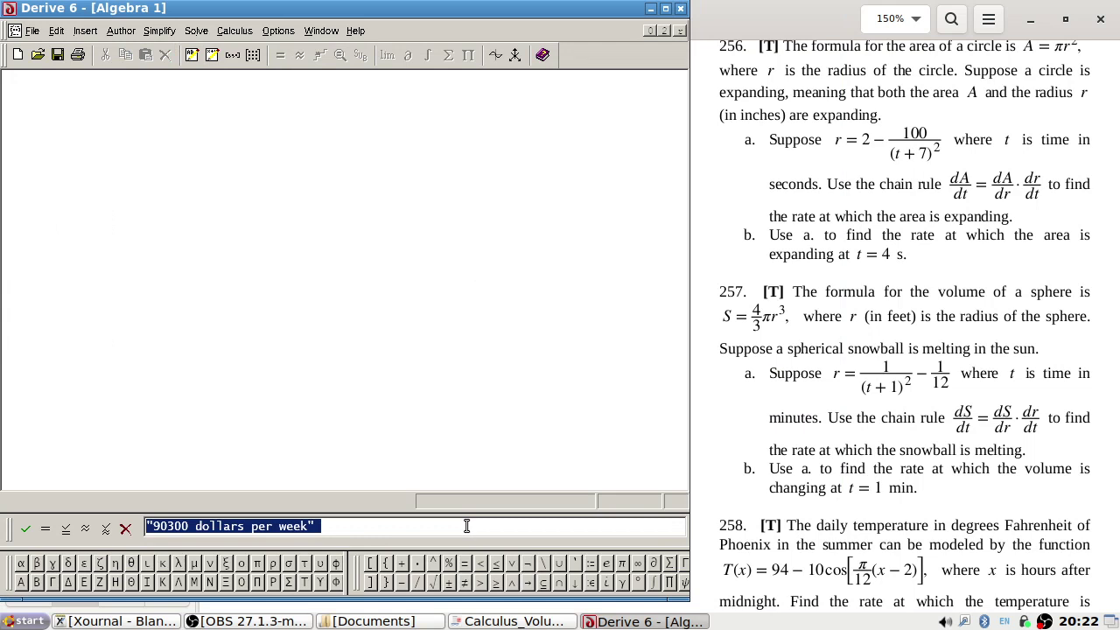
key(BackSpace)
text(A(r) := πr^2)
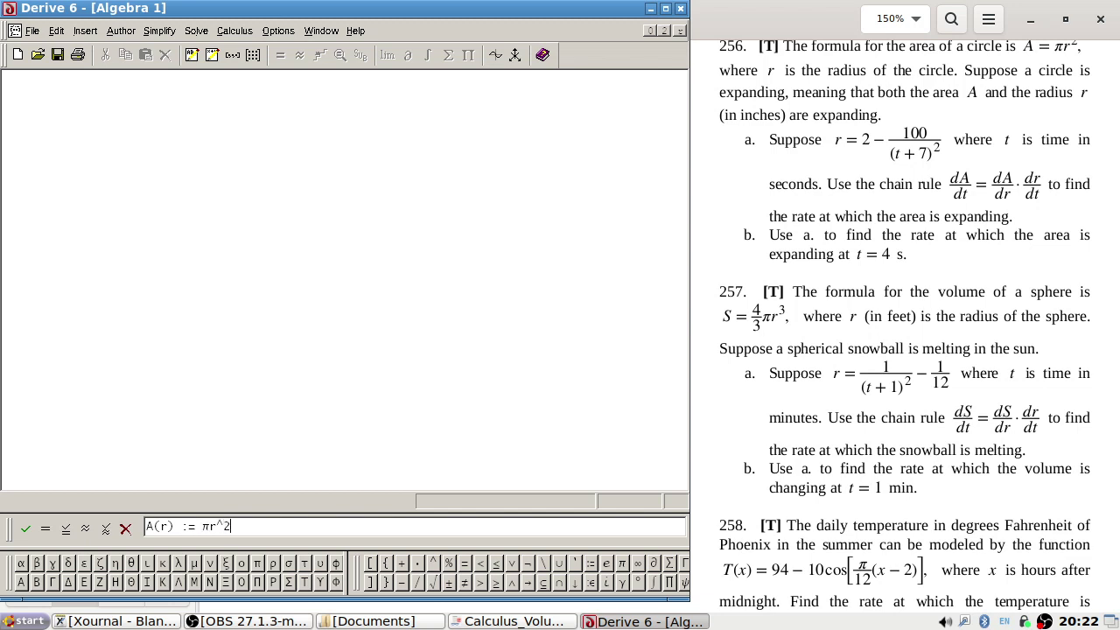
key(Return)
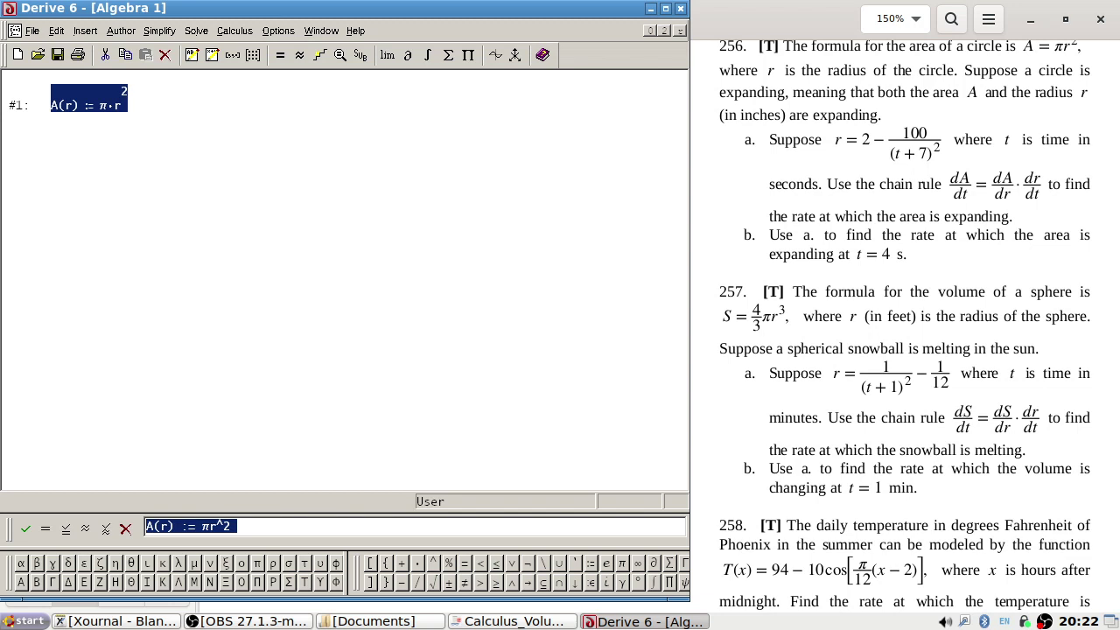
text(r(t)
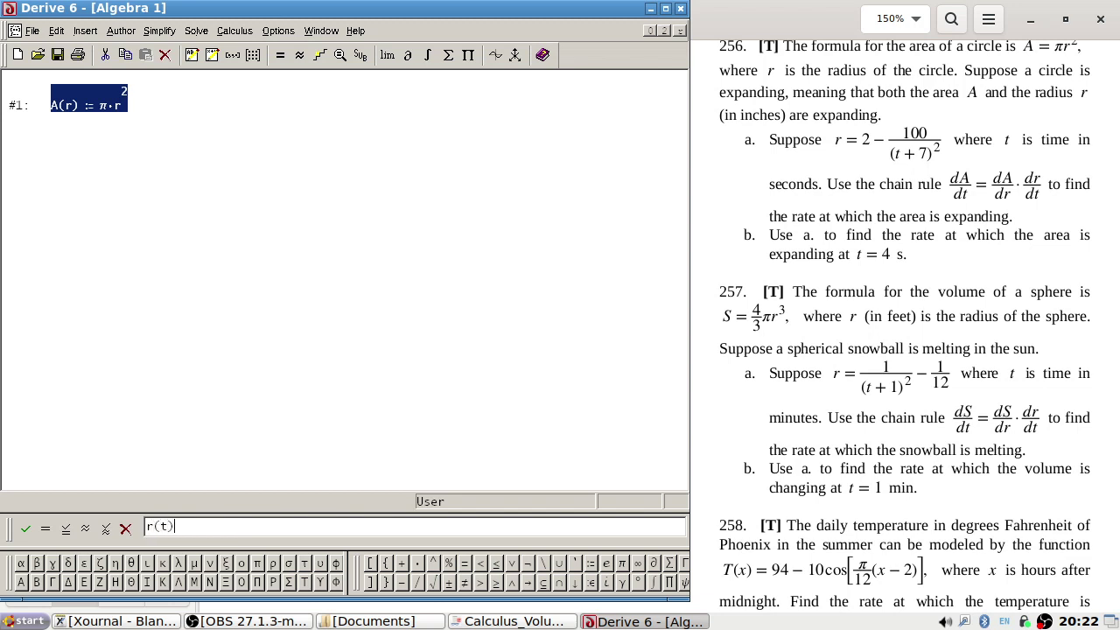
text() := 2 - 100/(t+7)^2)
key(Return)
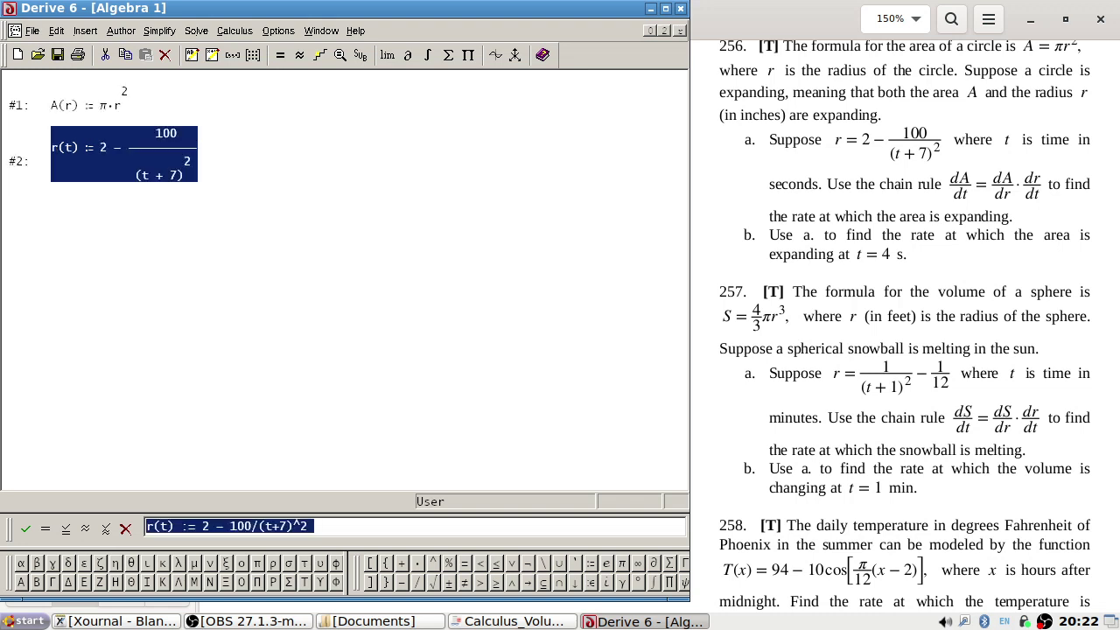
click(309, 526)
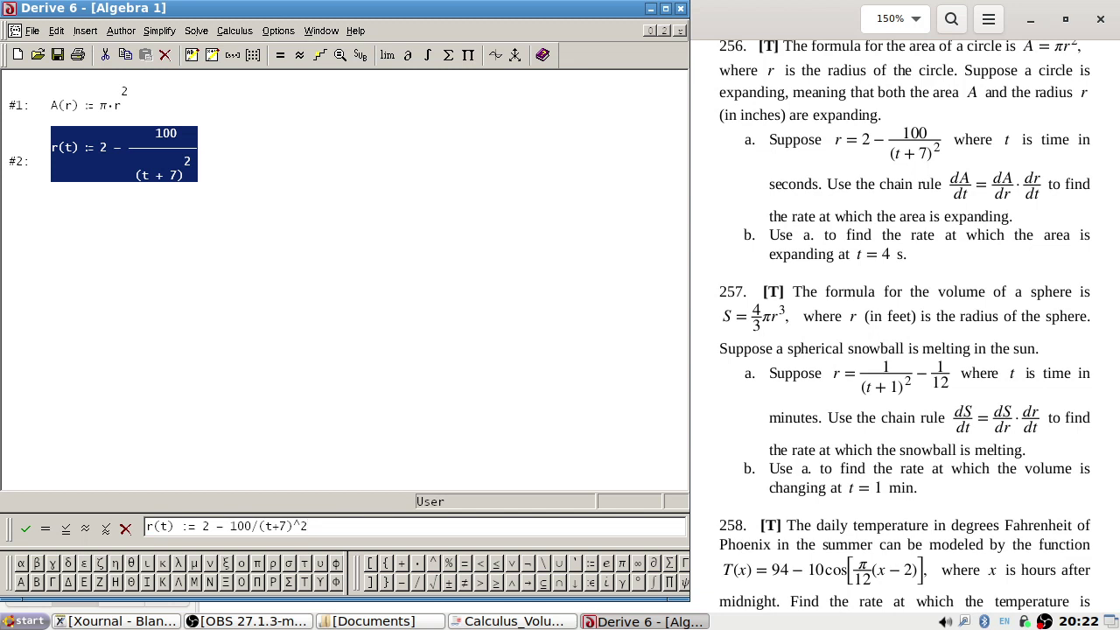
key(shift+Home)
- Try several A(r) entries on the entry line, then erase them
key(Delete)
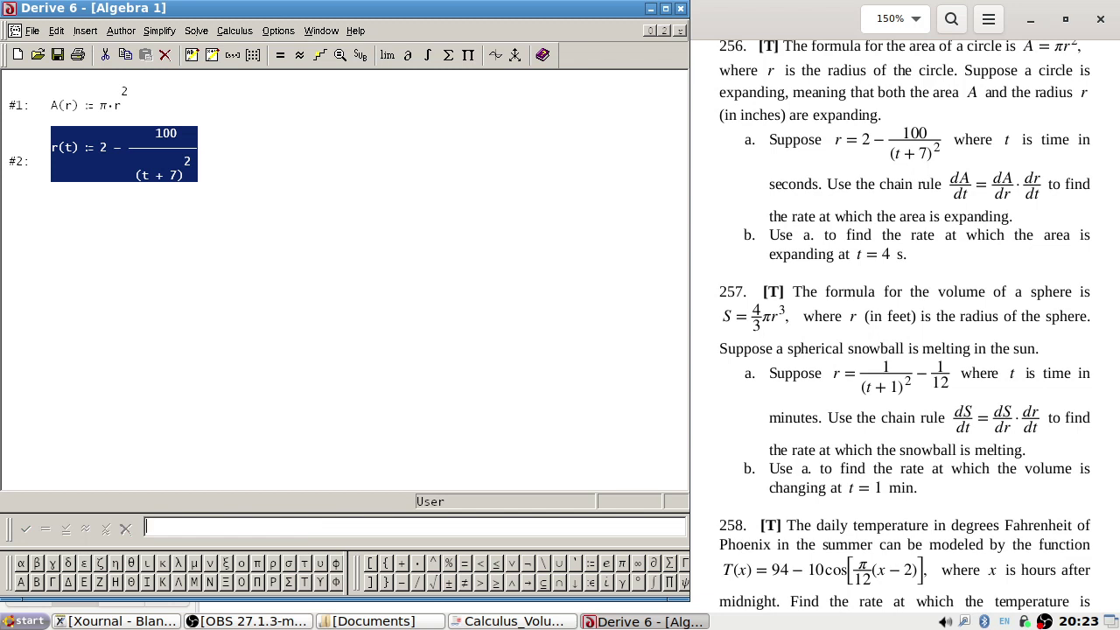
text(A(r)
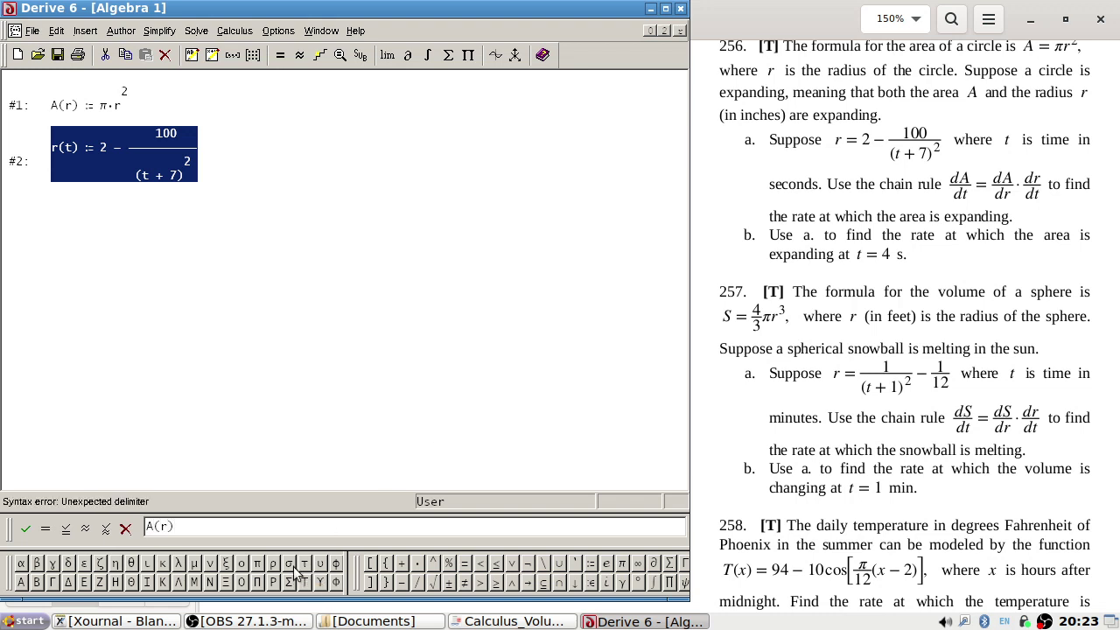
key(BackSpace)
key(BackSpace)
key(BackSpace)
key(Delete)
text(A(r))
click(100, 106)
click(222, 526)
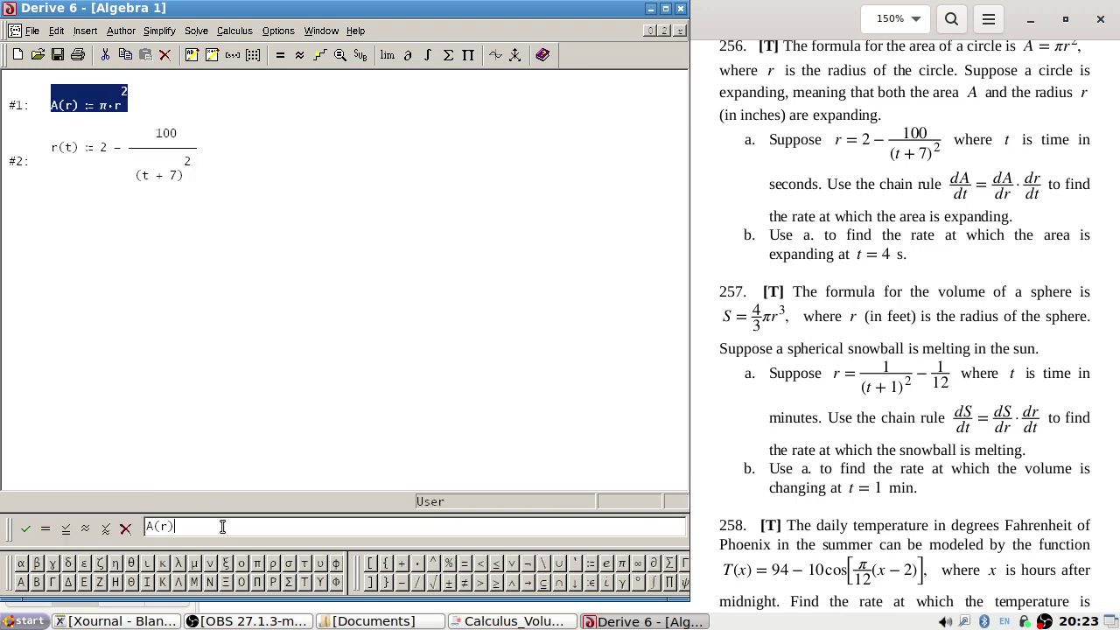
click(125, 529)
text(a)
key(Return)
text(A(r))
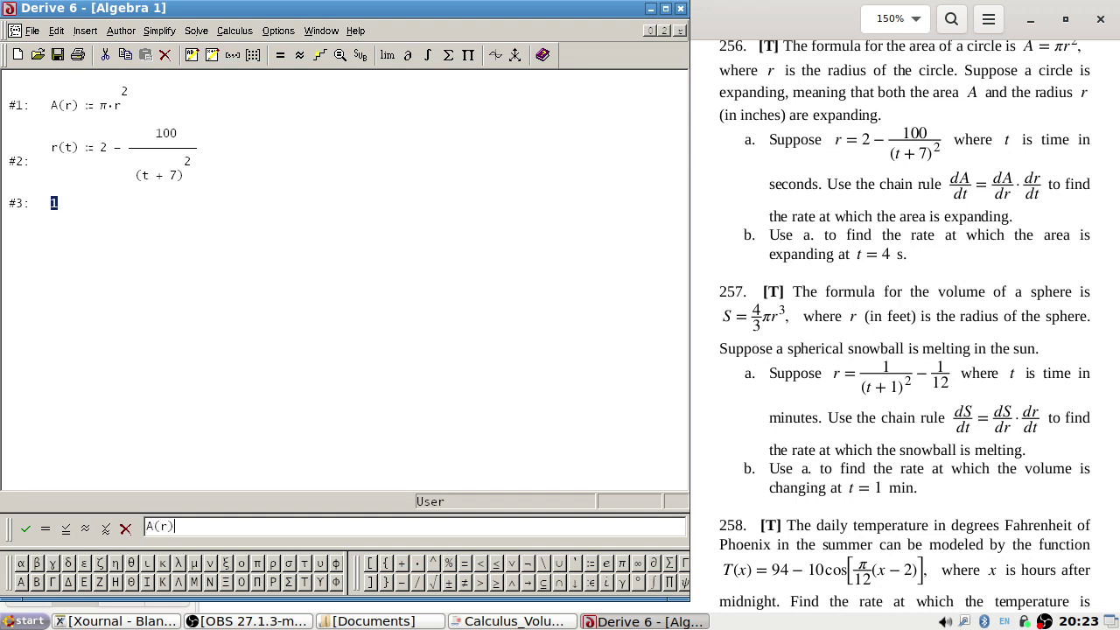
key(Return)
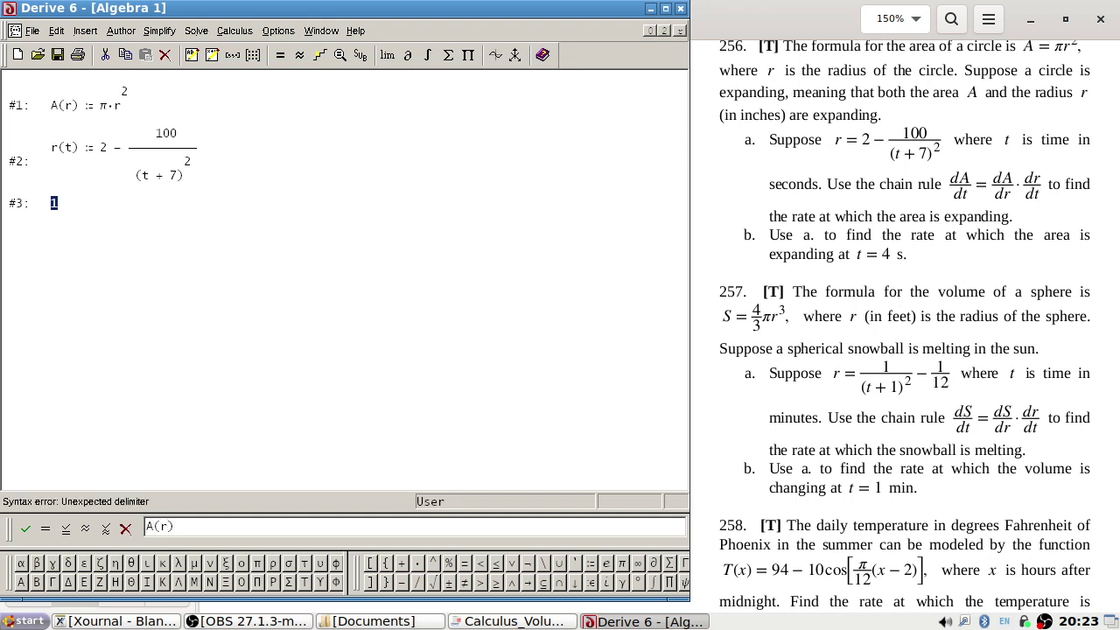
key(Delete)
key(Return)
key(BackSpace)
key(BackSpace)
key(BackSpace)
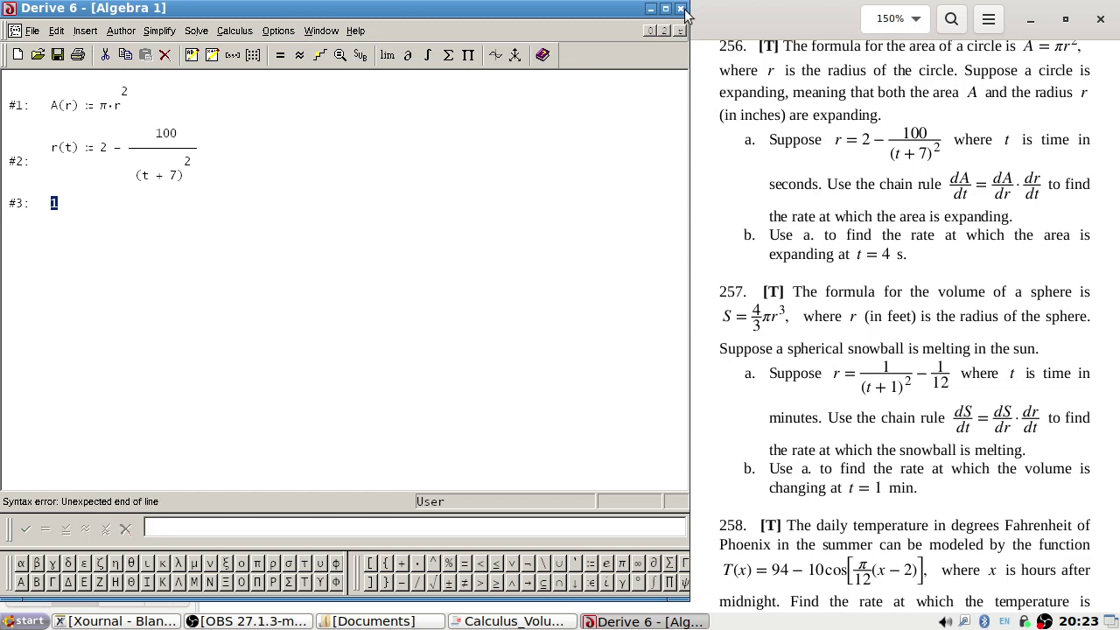
- Maximize Derive and delete the stray expression 1 at #3
click(665, 8)
click(187, 158)
click(58, 203)
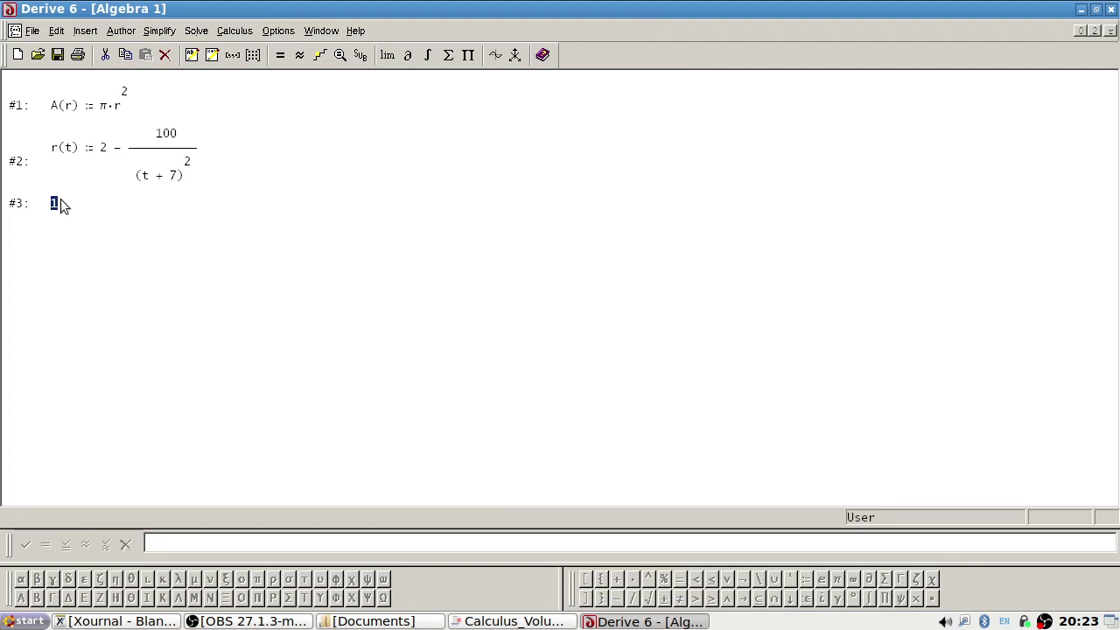
key(Delete)
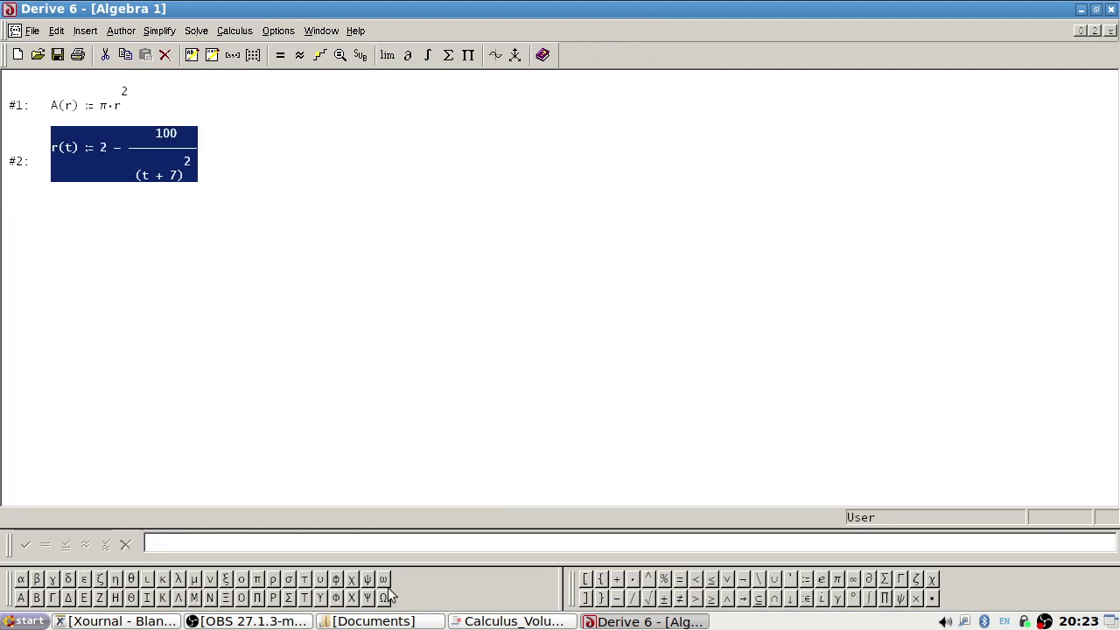
- Enter the composition A(r(t)) as expression #3
text(A(r))
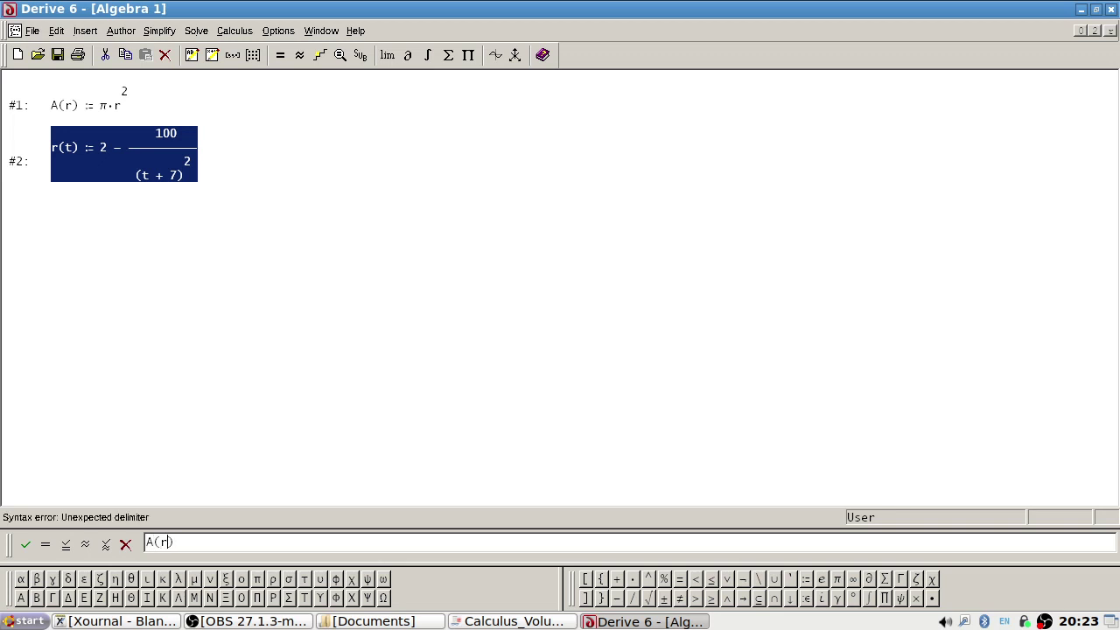
click(159, 543)
text(\)
key(BackSpace)
key(BackSpace)
key(BackSpace)
key(BackSpace)
key(BackSpace)
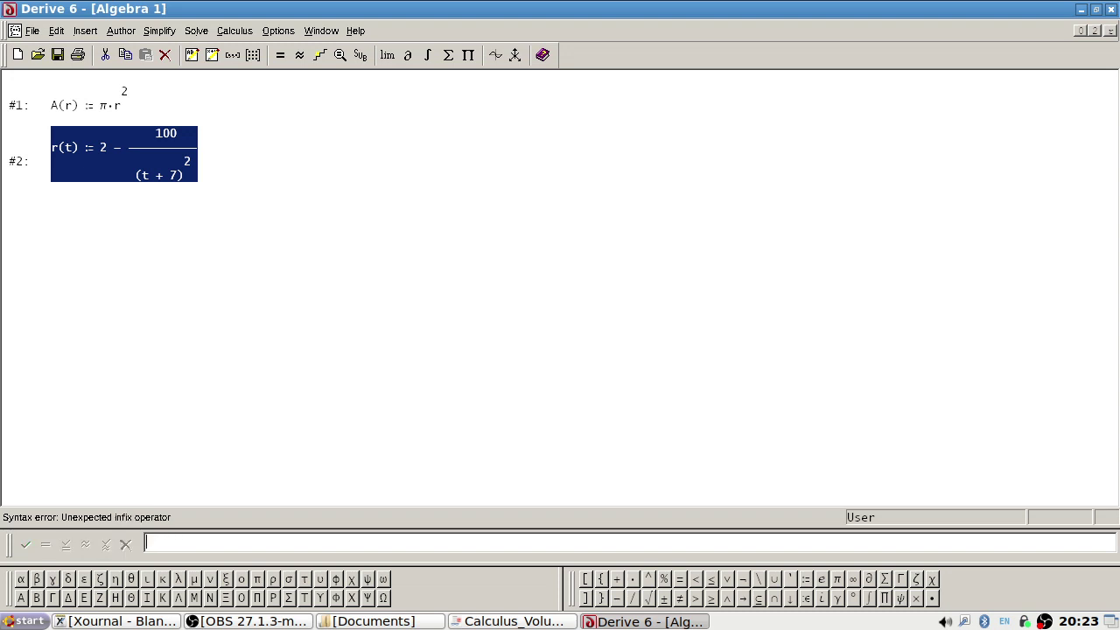
text(A(r(t)))
key(Return)
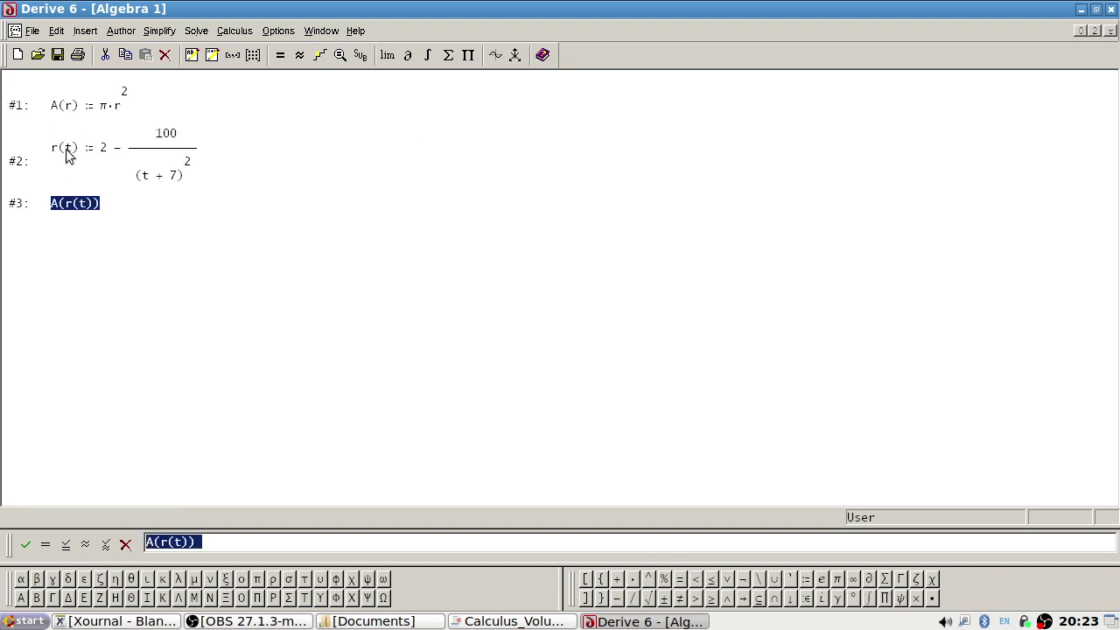
- Differentiate A(r(t)) to 800·π·(t²+14·t−1)/(t+7)⁵, then enter #1 to repeat A(r) := π·r²
click(409, 58)
click(220, 278)
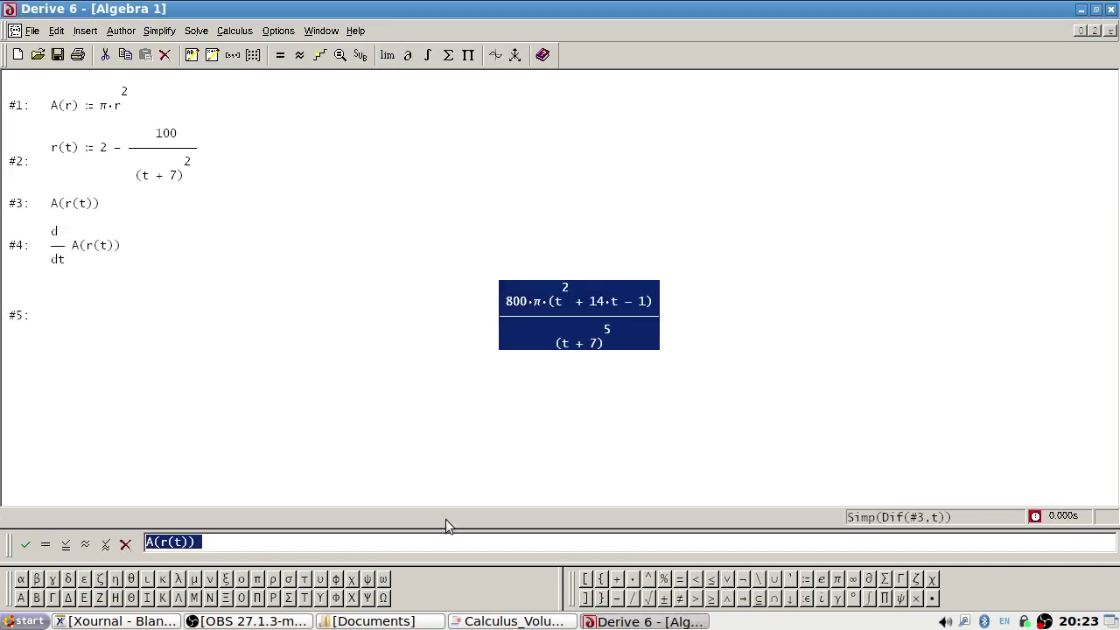
text(A)
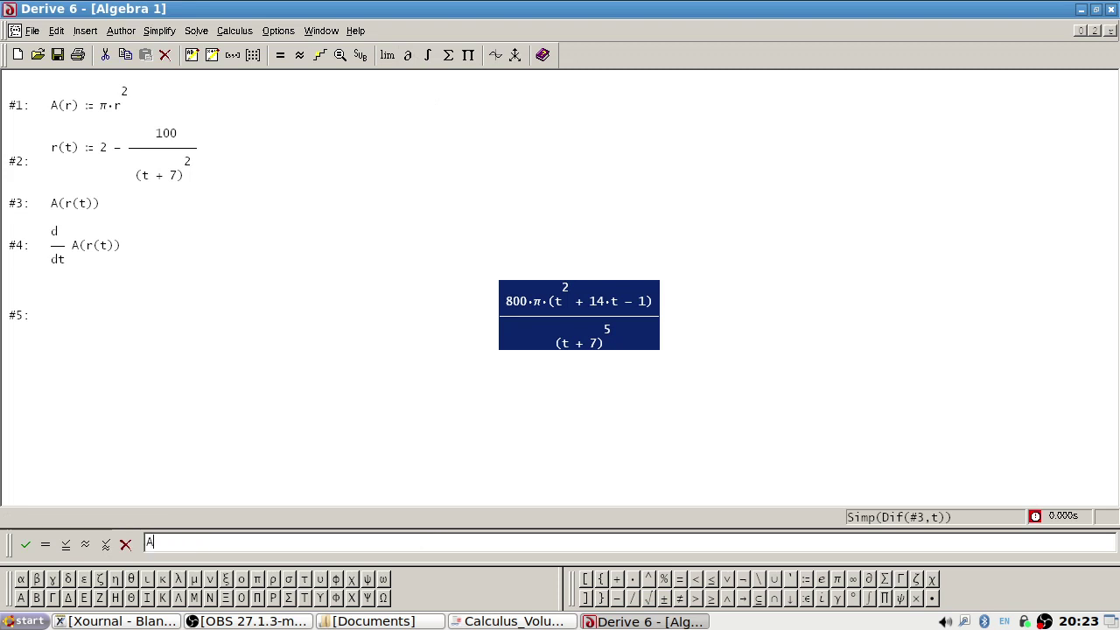
text(())
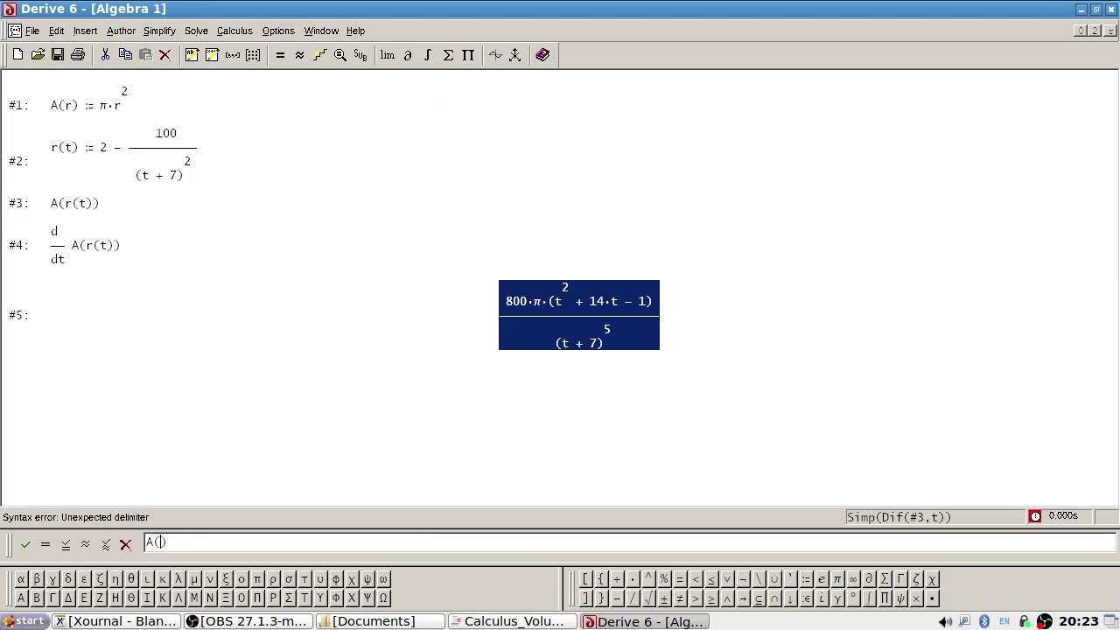
key(BackSpace)
key(BackSpace)
key(Delete)
text(#1)
key(Return)
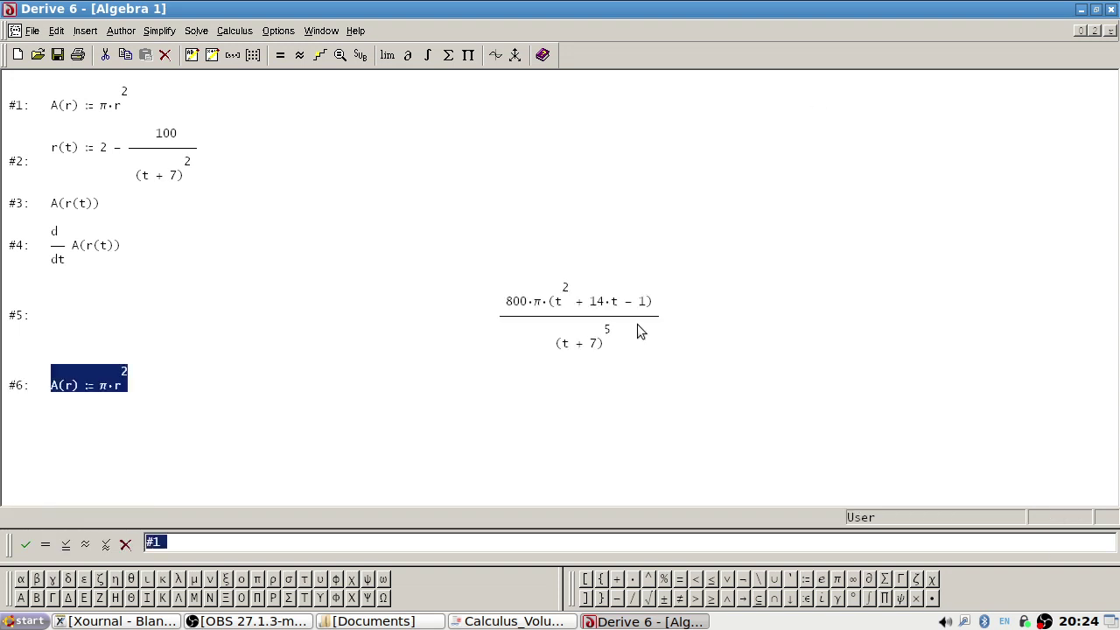
- Delete the duplicate A(r) expression at #6
right_click(116, 370)
click(138, 380)
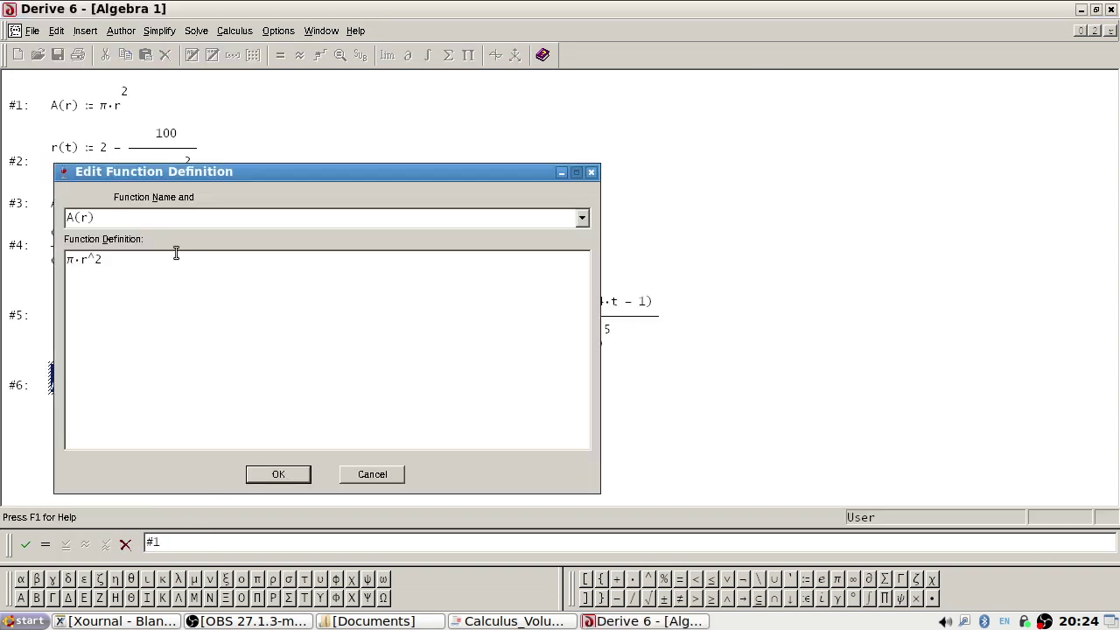
click(371, 475)
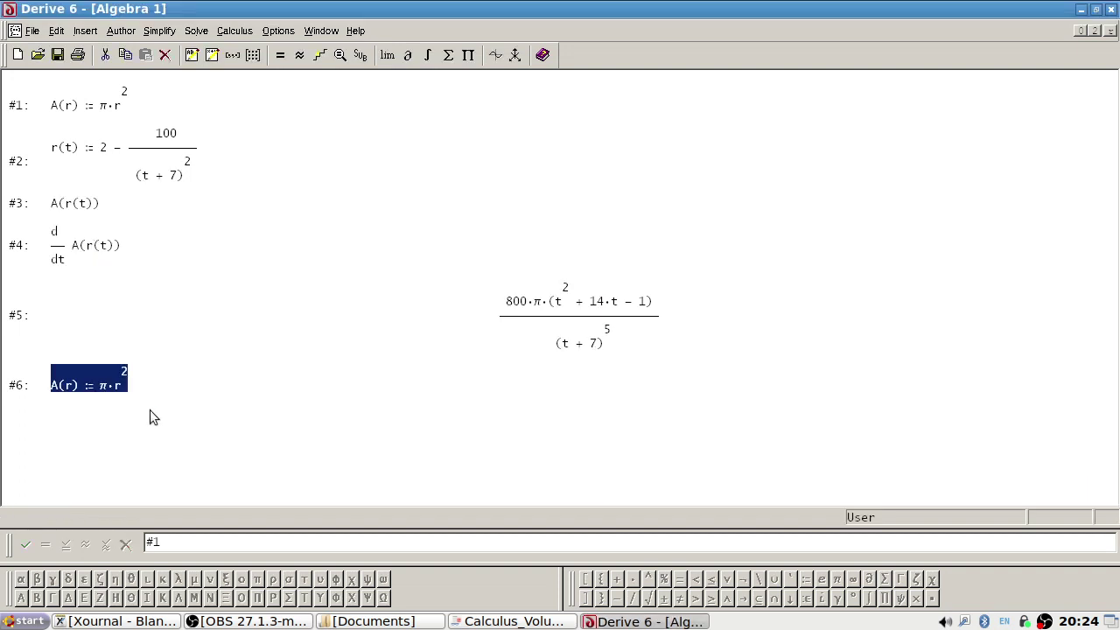
key(Delete)
click(587, 617)
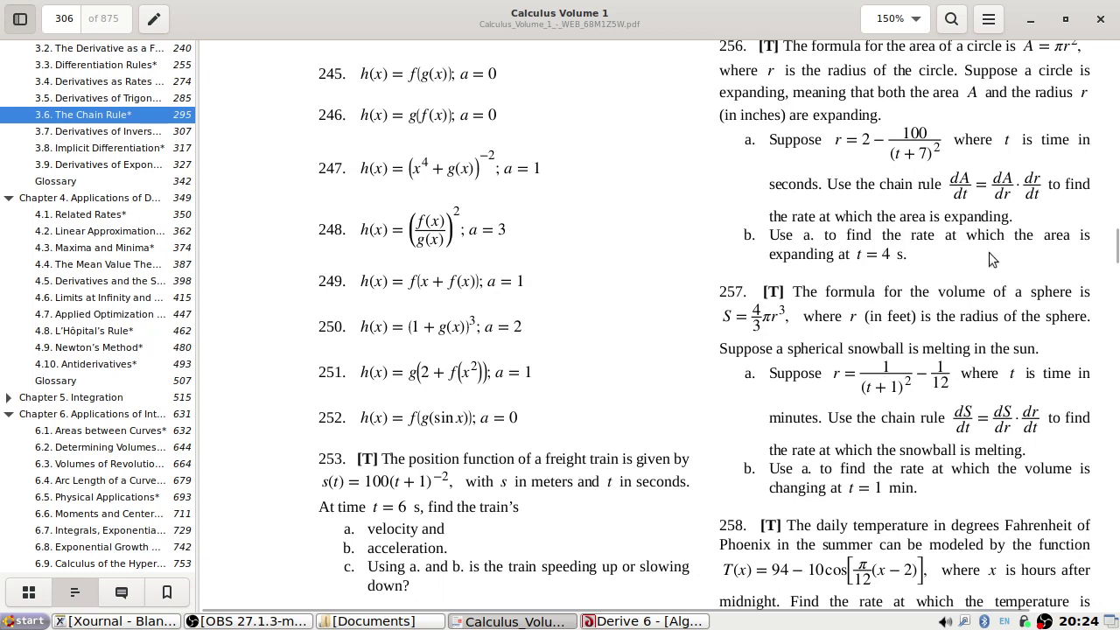
key(alt+Tab)
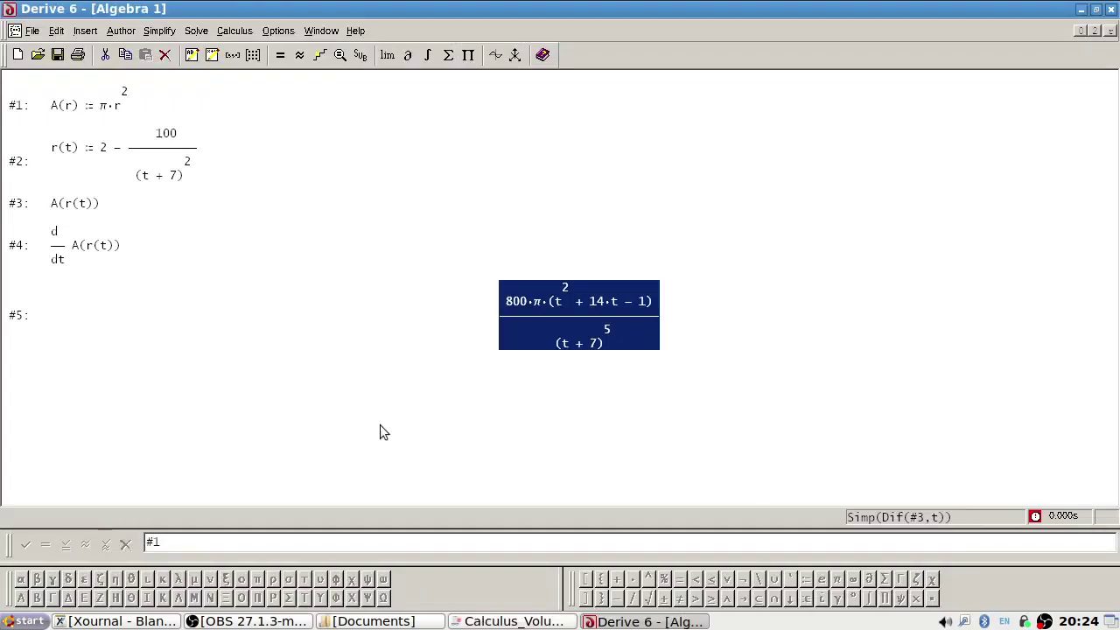
- Evaluate the area rate at t = 4 (56800·π/161051), noting "inches squared per second"
click(360, 54)
text(4)
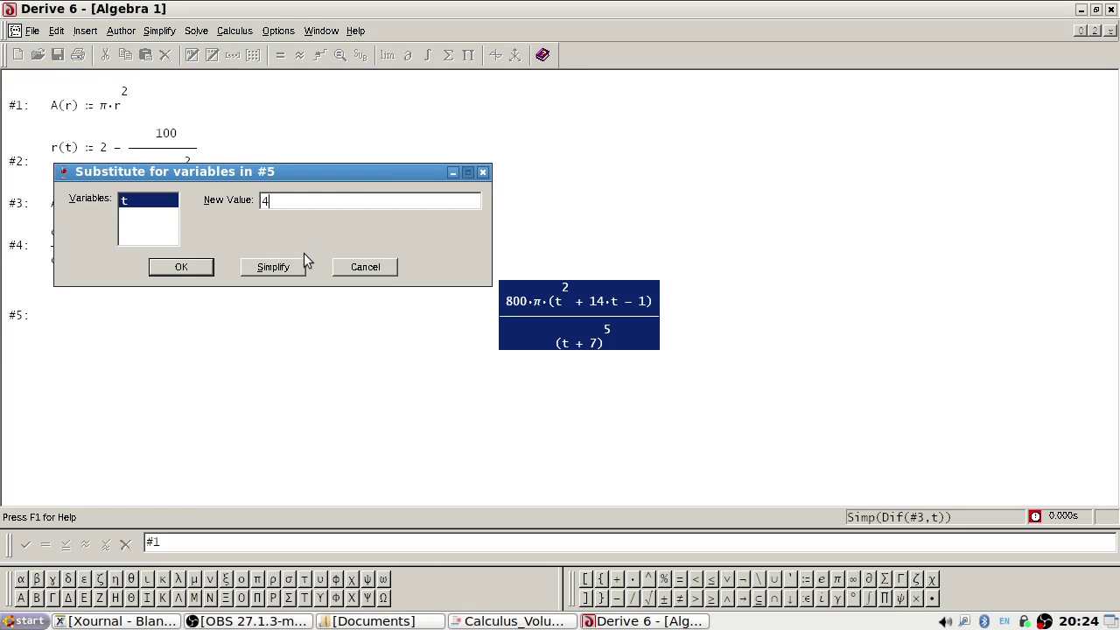
click(289, 265)
key(alt+Tab)
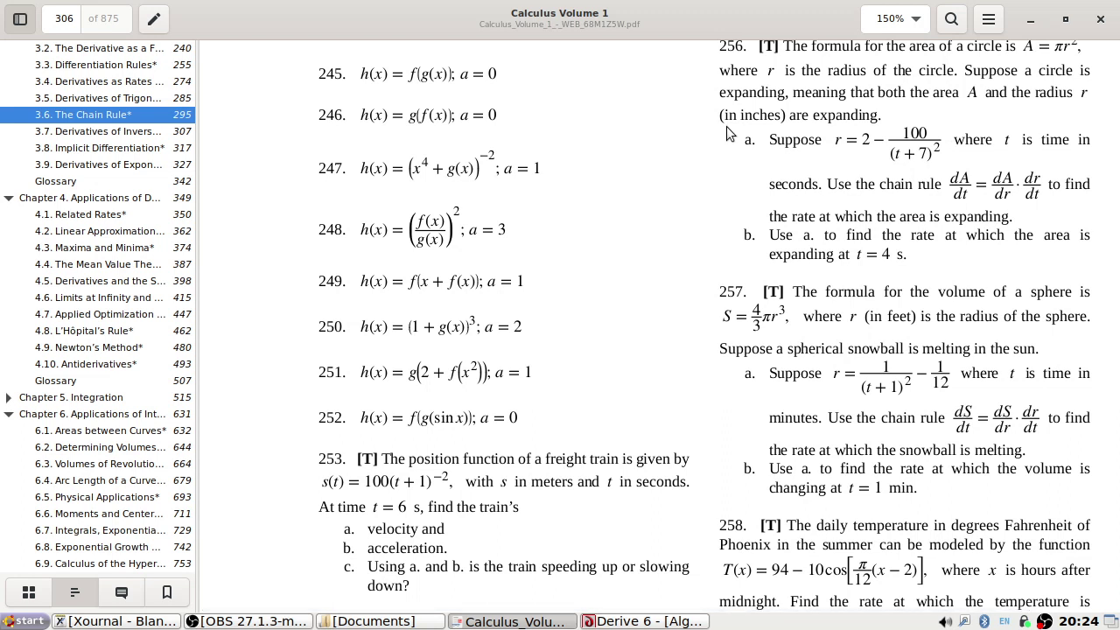
key(alt+Tab)
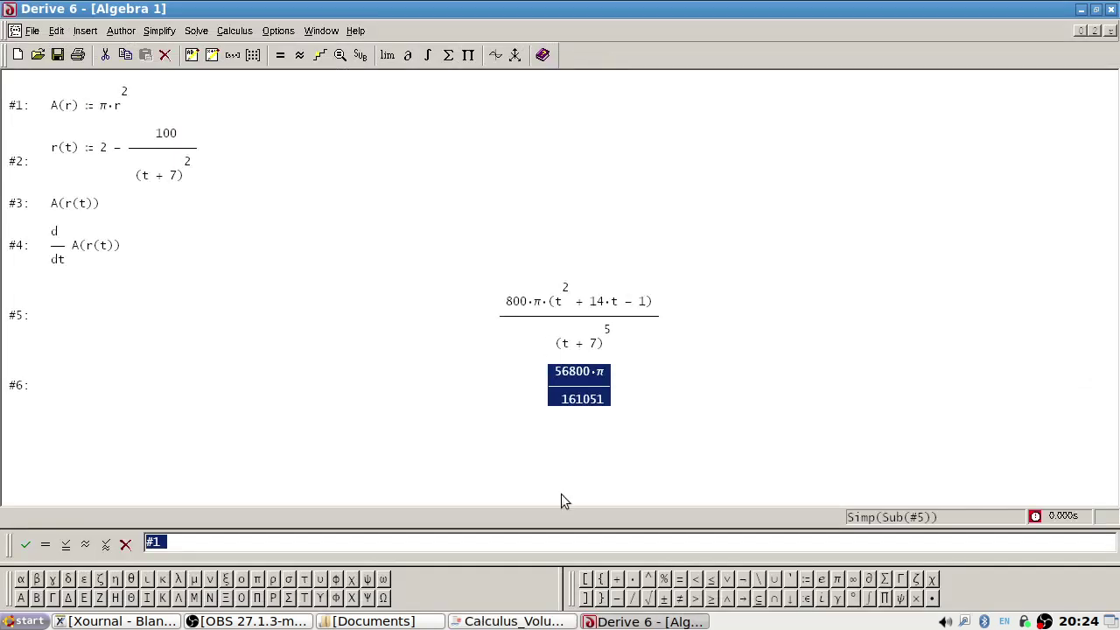
text("inches squared per second")
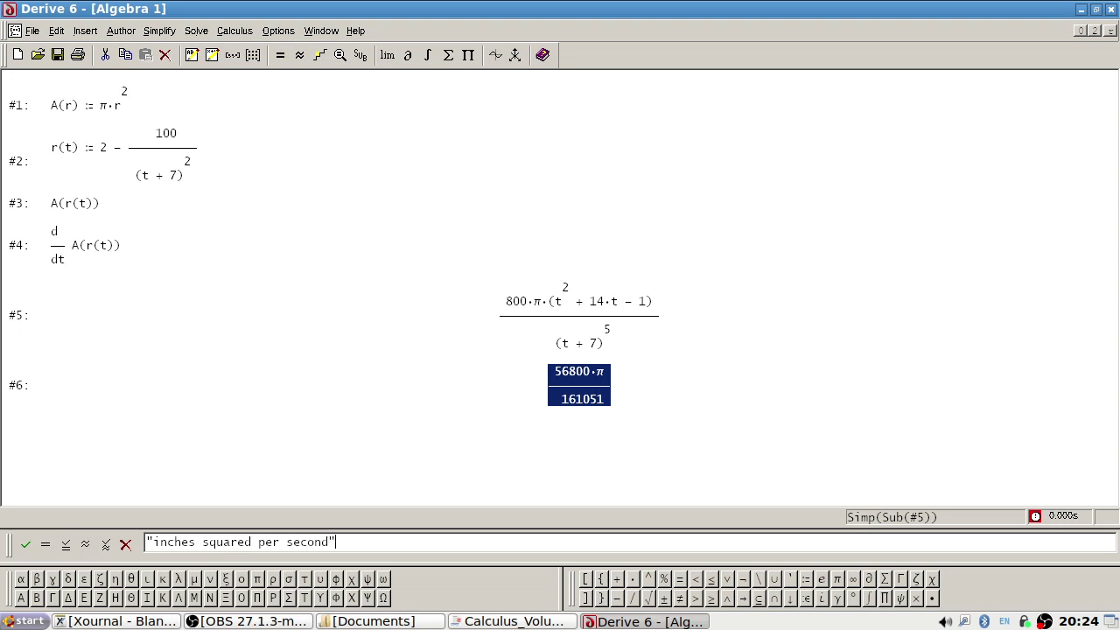
key(Return)
- Clear every expression from the worksheet
key(alt+Tab)
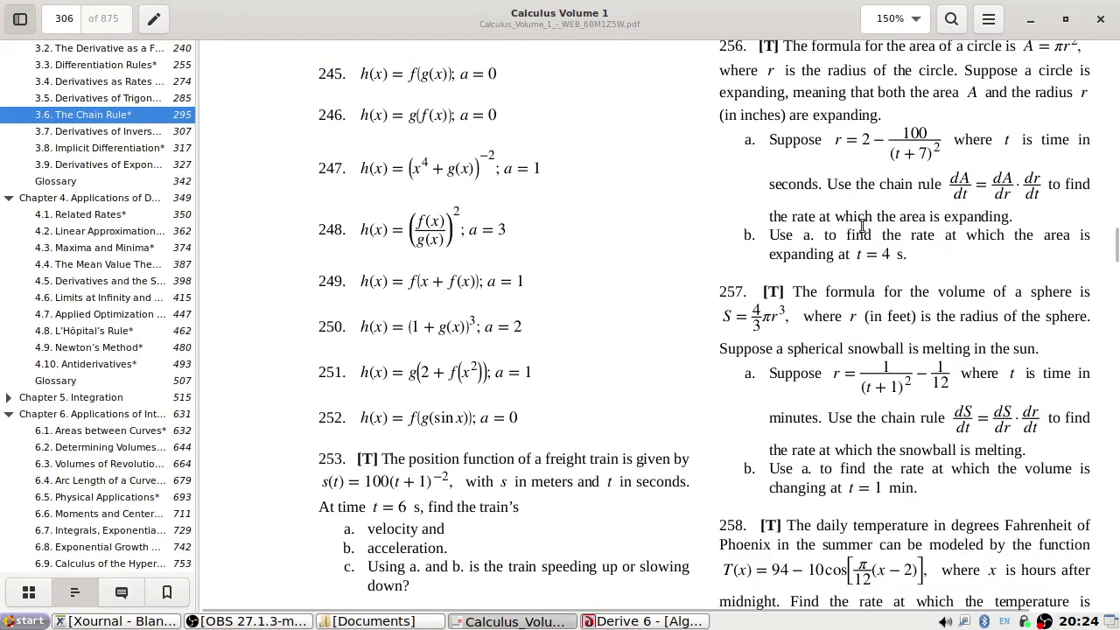
scroll(781, 238, down, 3)
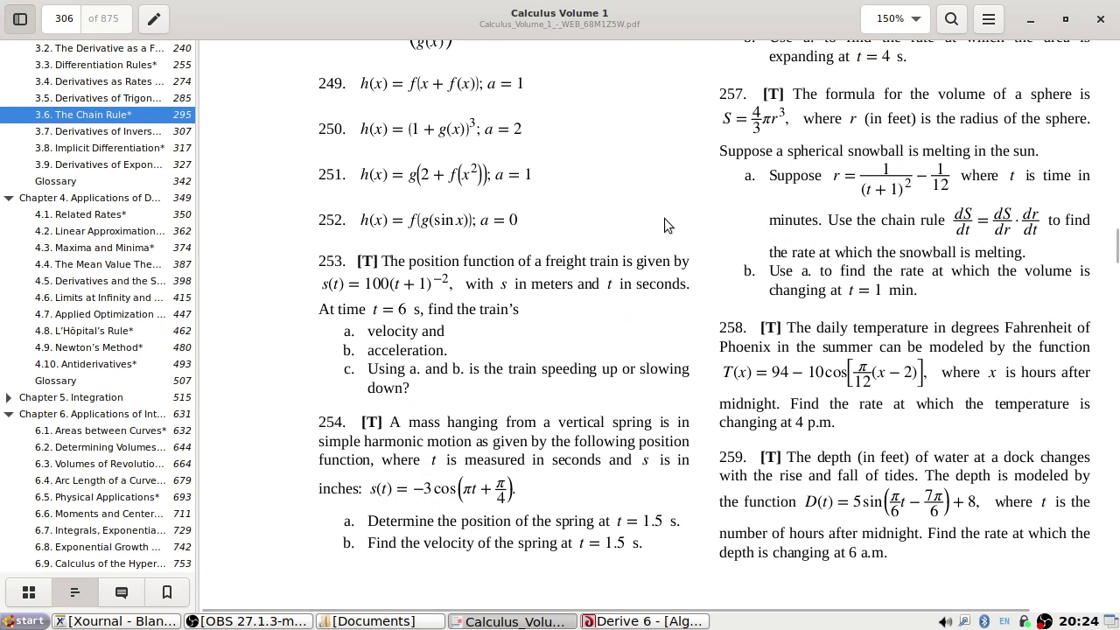
key(alt+Tab)
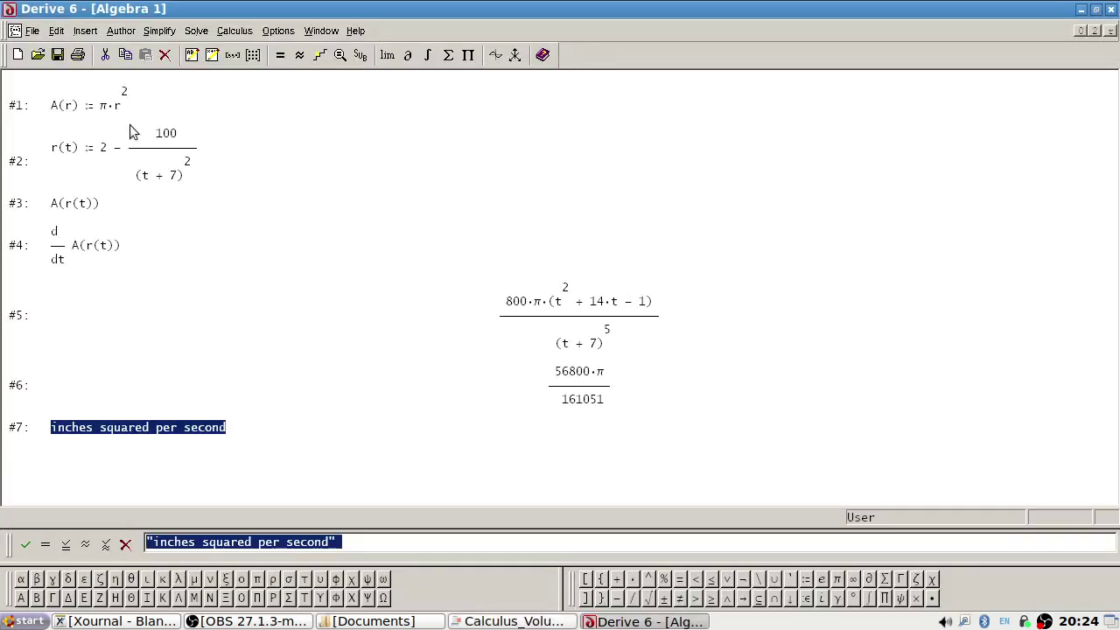
click(113, 111)
key(Delete)
key(Delete)
key(Delete)
key(Delete)
key(Delete)
key(Delete)
key(Delete)
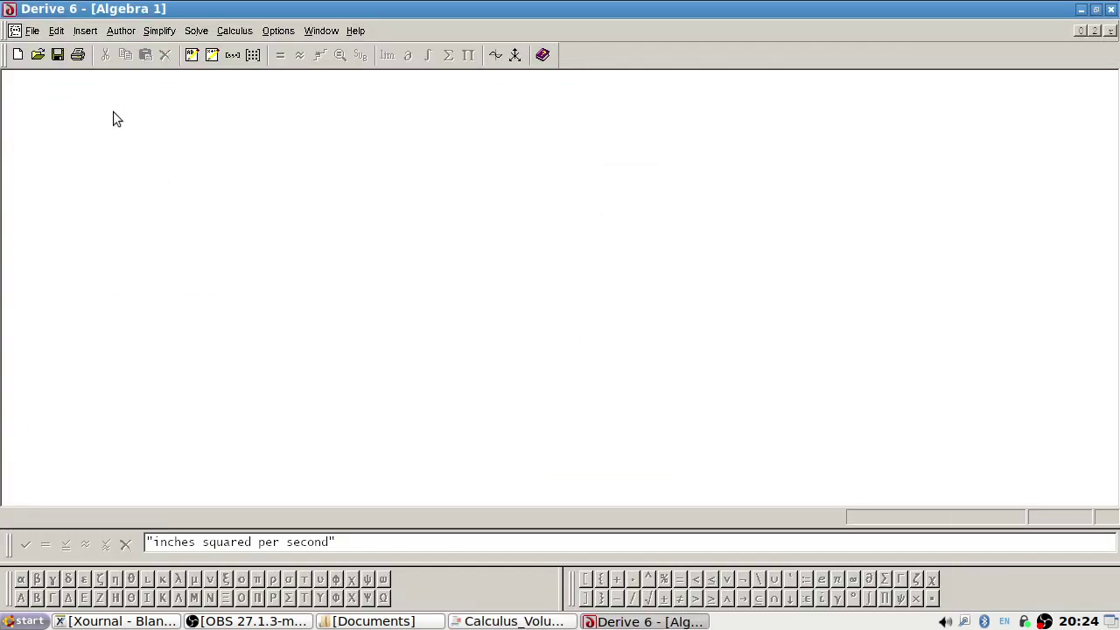
- Restore the window beside the PDF and define S(r) := 4/3·π·r³ as #1
click(1096, 8)
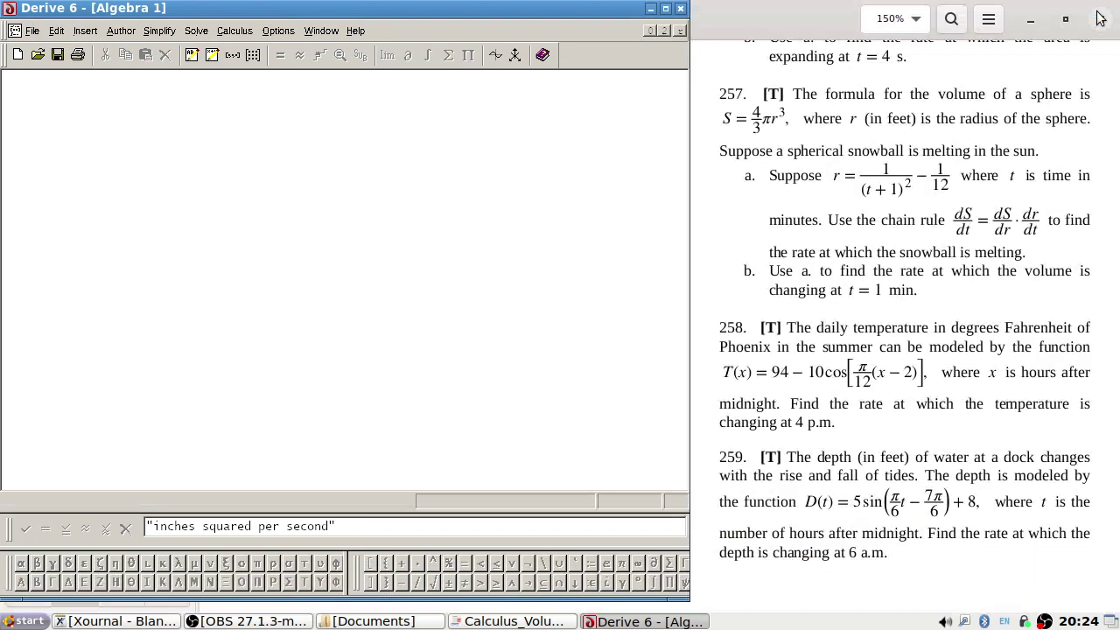
click(346, 524)
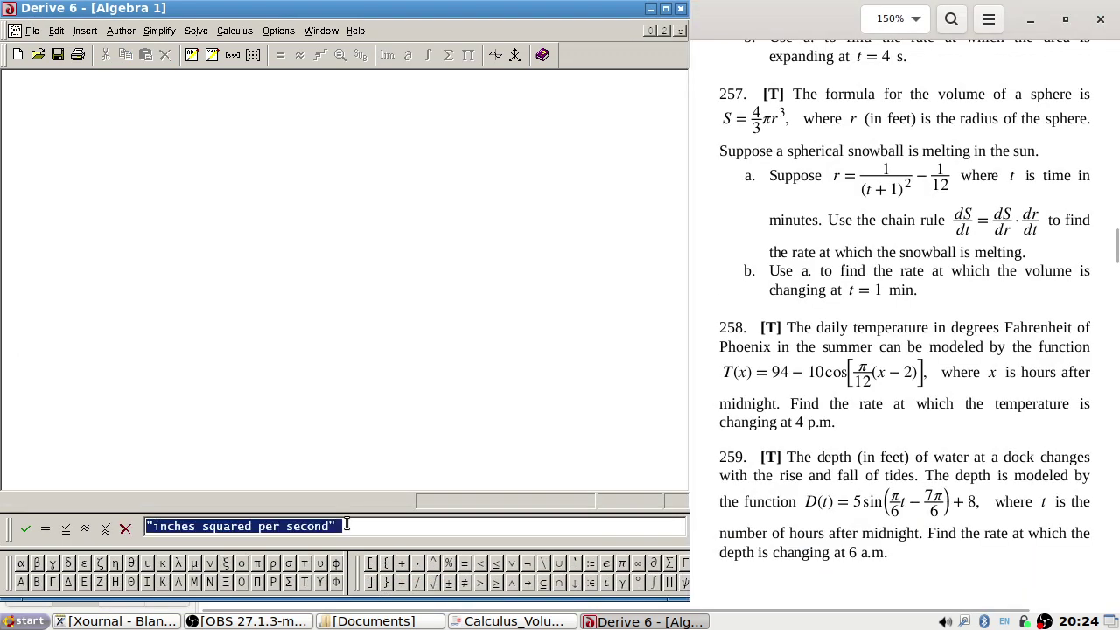
key(BackSpace)
text(S()
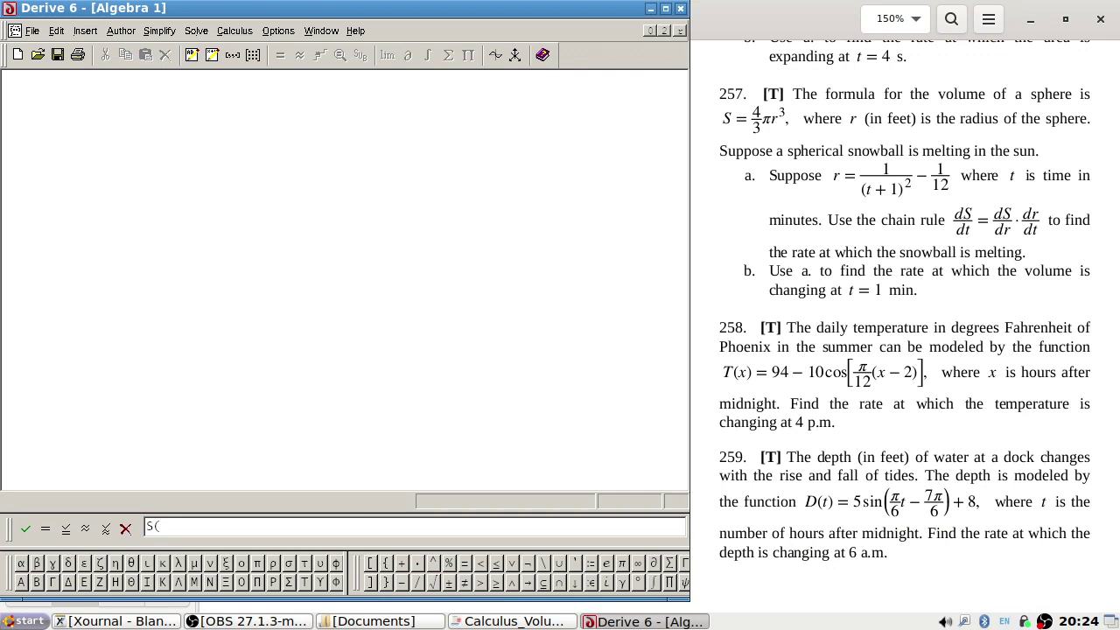
text(r) := 4/3 π r^3)
key(Return)
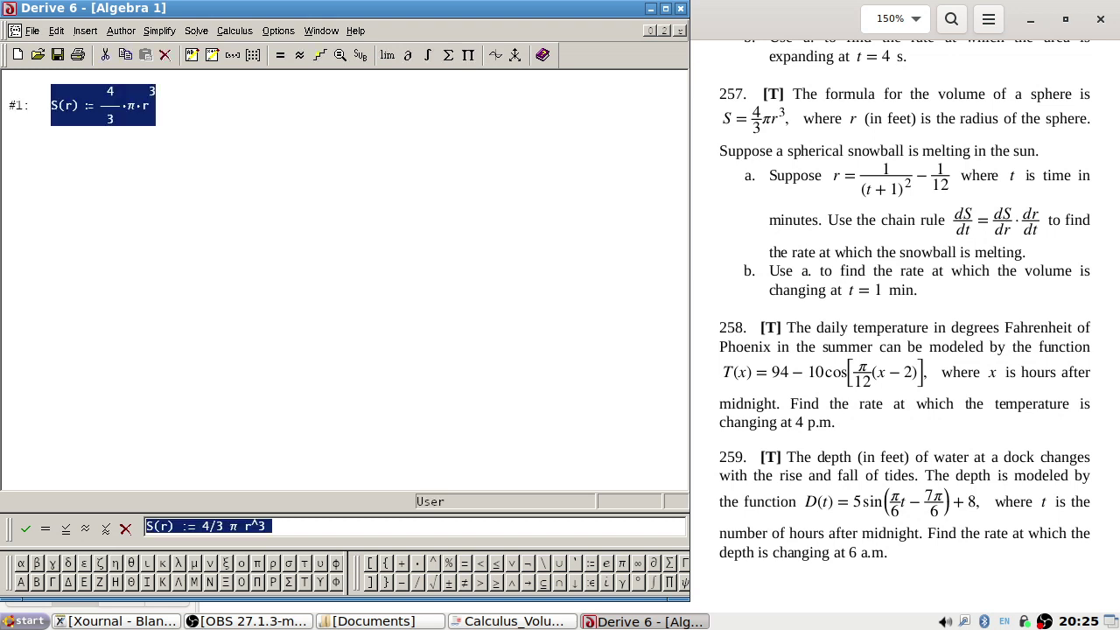
- Add r(t) := 1/(t+1)² − 1/12 as #2 and the composition S(r(t)) as #3
text(S(r)
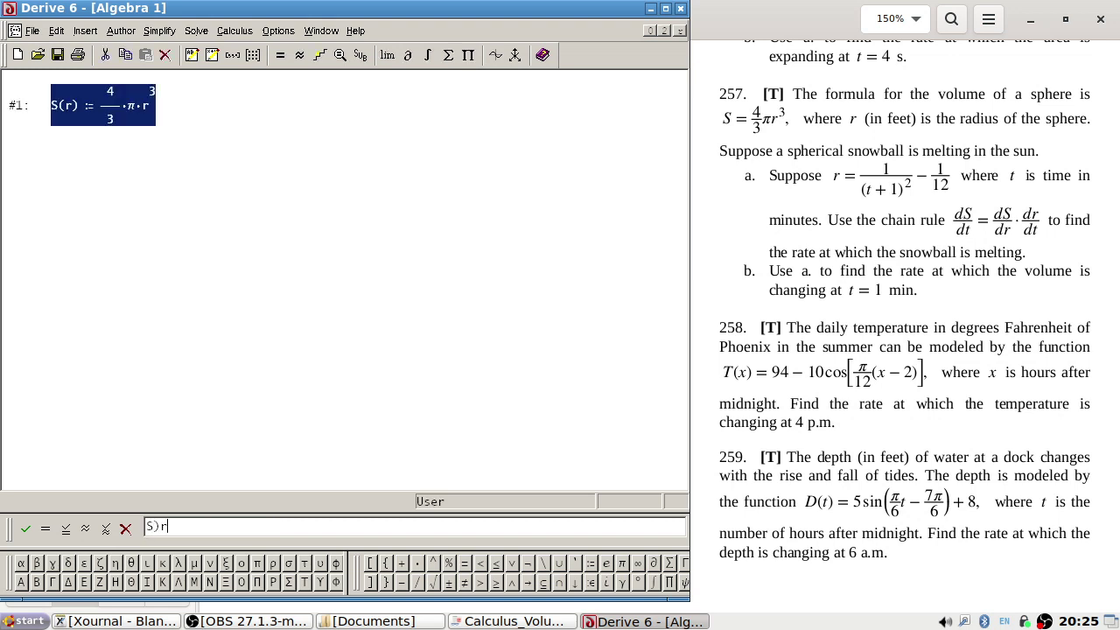
text())
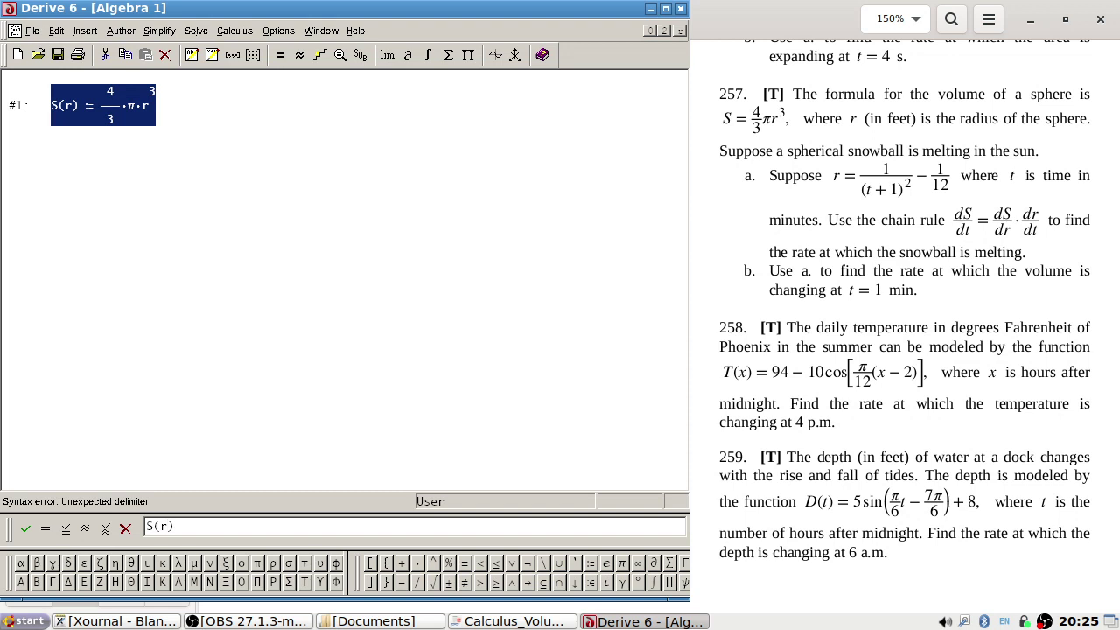
key(shift+Home)
key(BackSpace)
text(r(t) := 1/))
key(BackSpace)
text((t+1)^2 - 1/12)
key(Return)
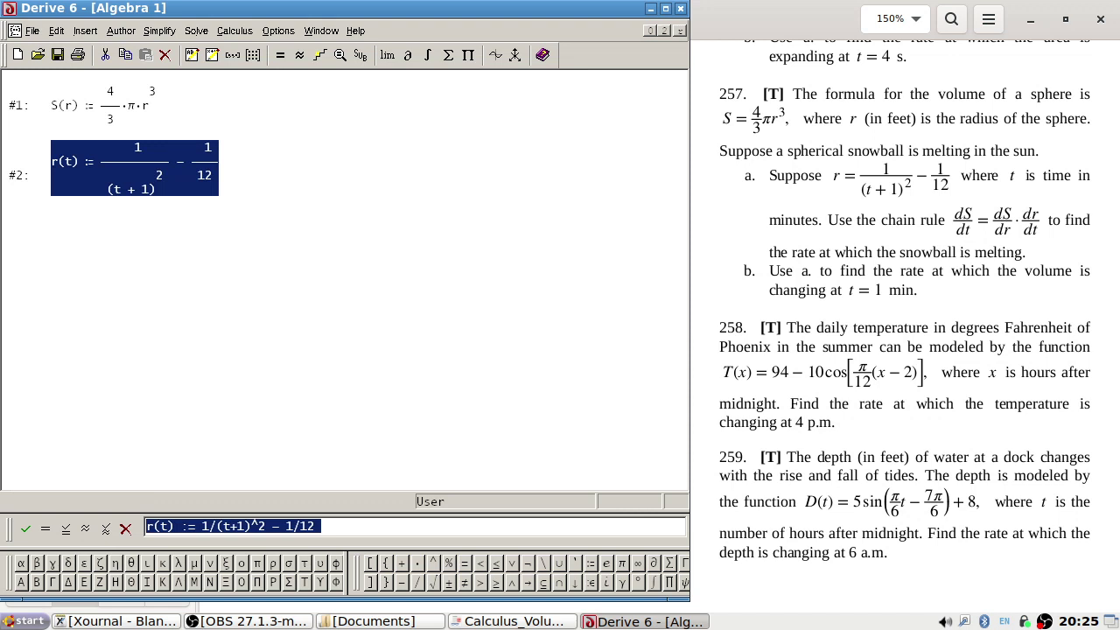
text(S)
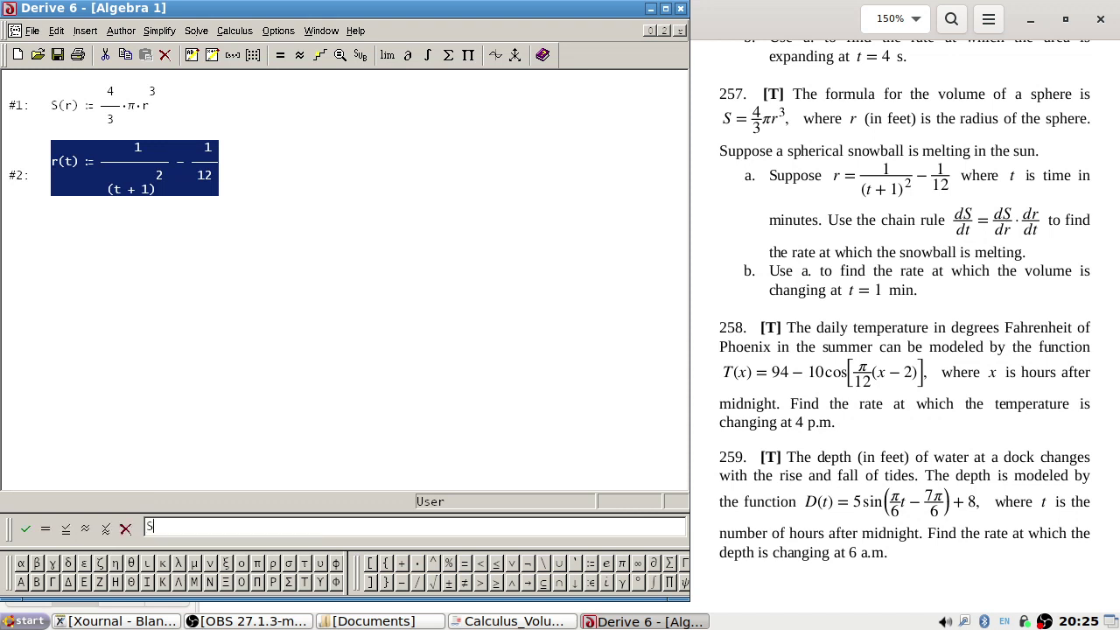
text((r(t)))
key(Return)
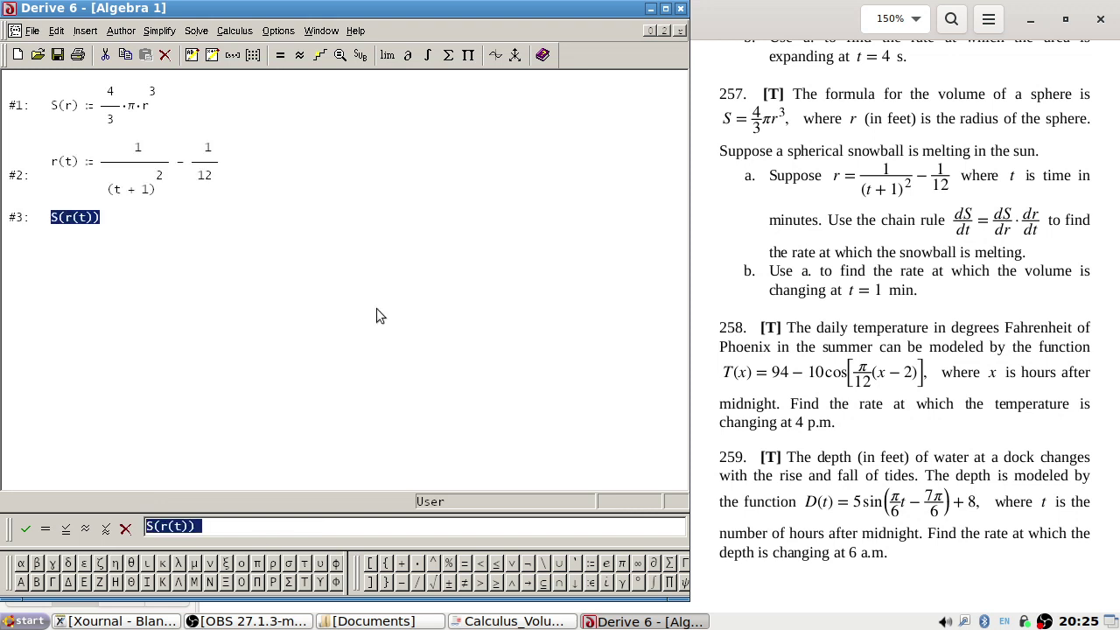
click(407, 55)
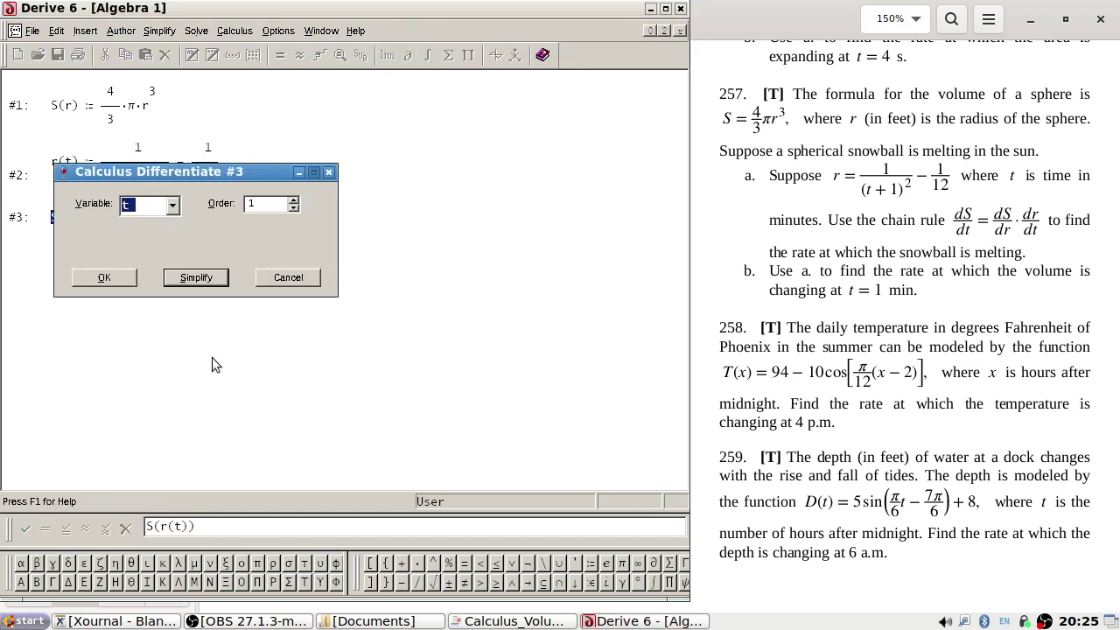
- Simplify dS/dt and evaluate it at t = 1, giving −π/36
click(198, 277)
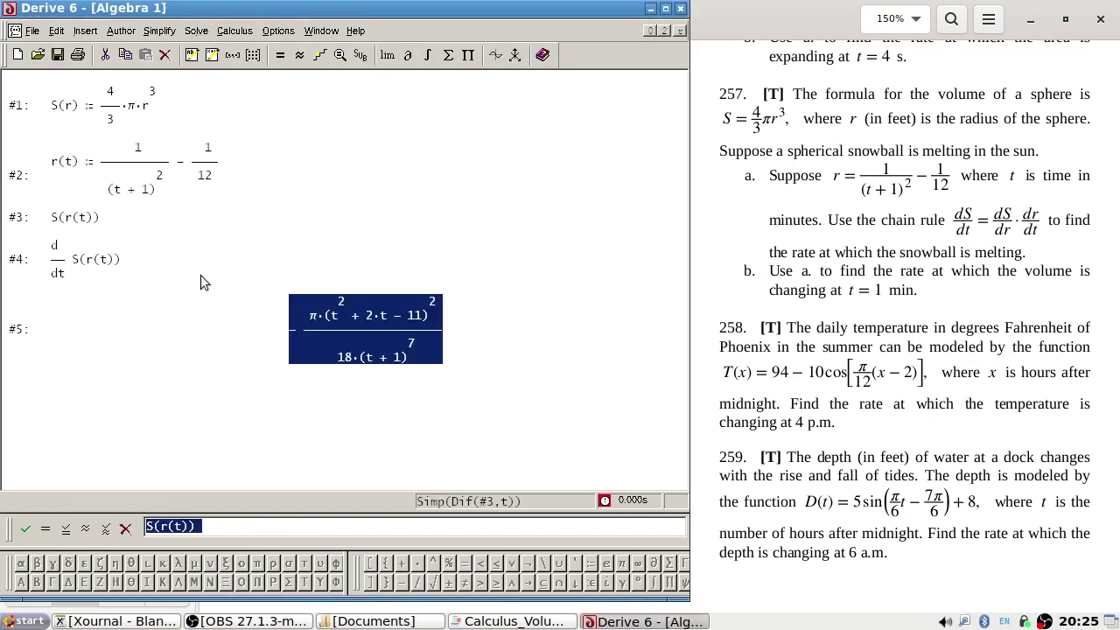
click(361, 56)
text(1)
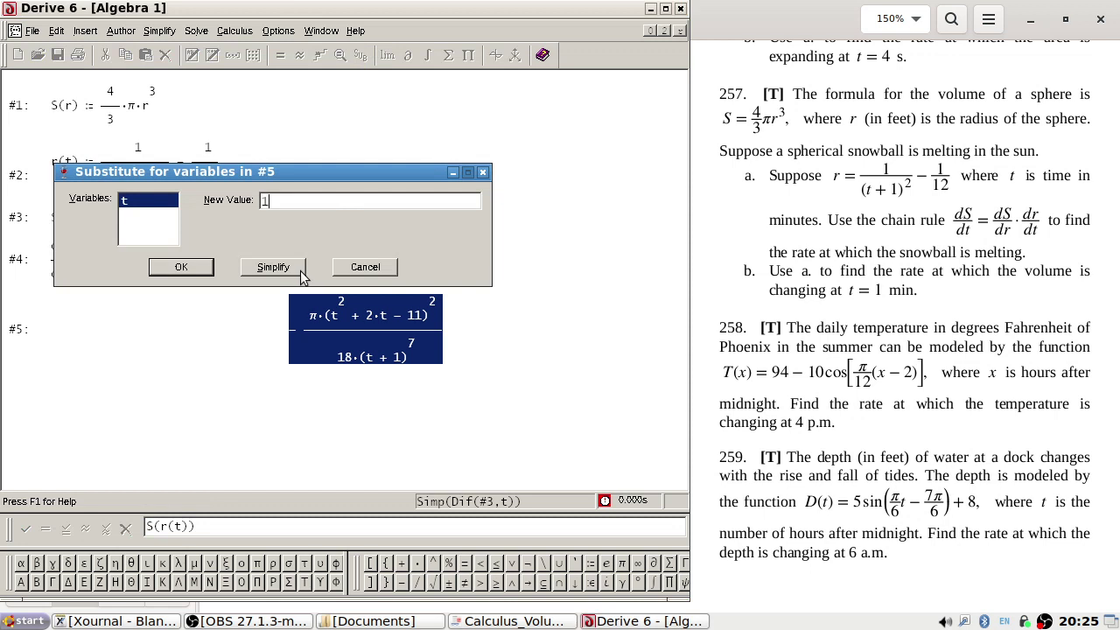
click(297, 270)
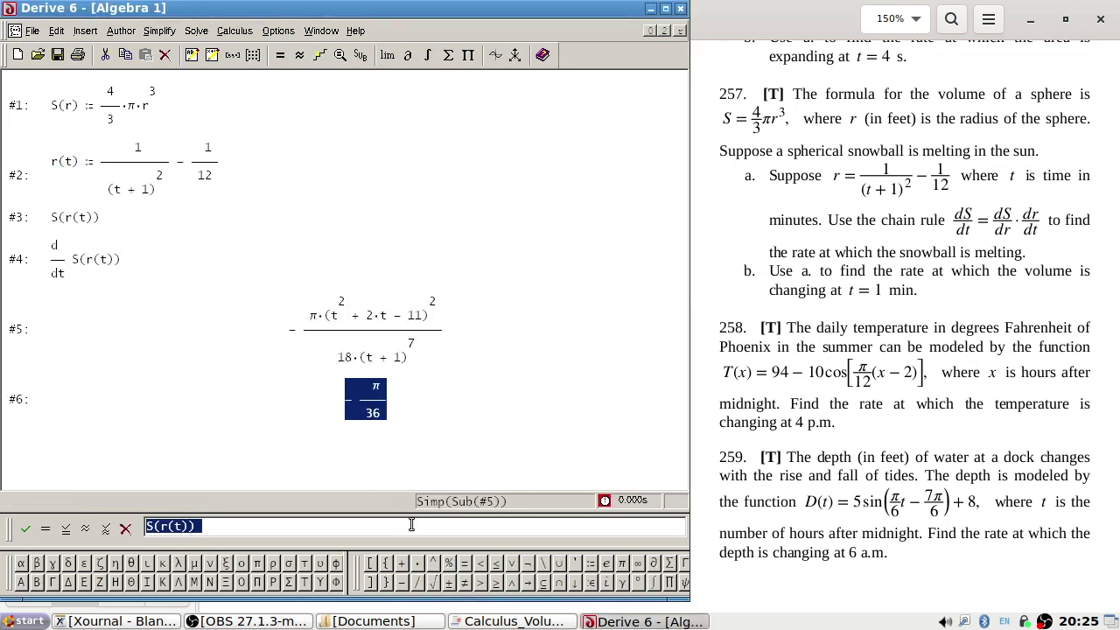
- Add the units note "feet cubed per minutes" as #7
text(")
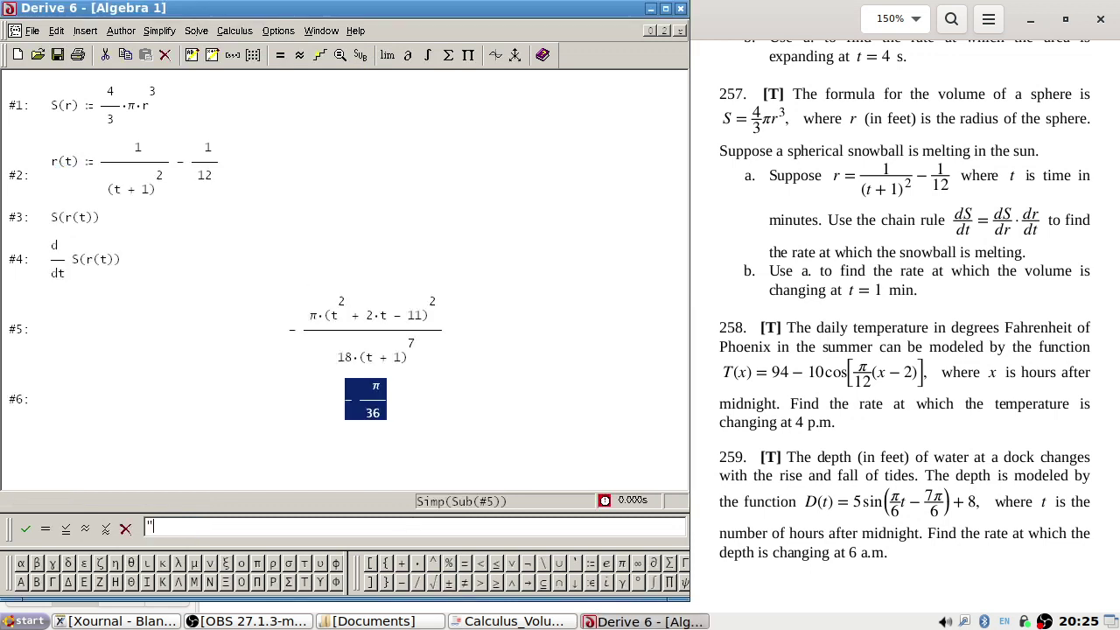
text(feet cubed per minutes")
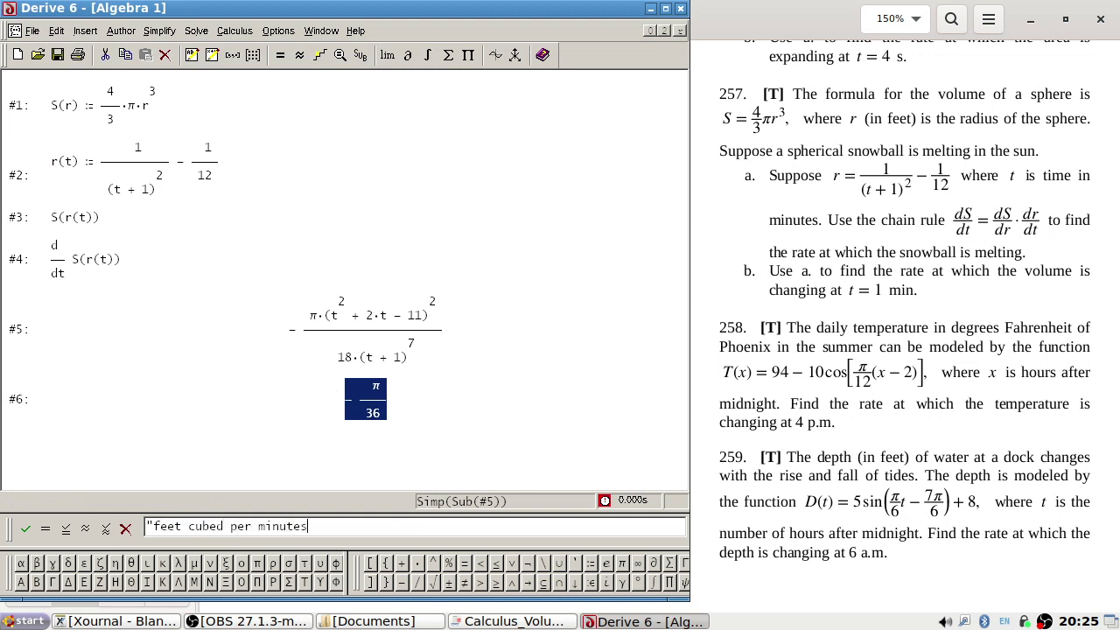
key(Return)
- Check answer 257's −π/36 ft³/min in the textbook's solutions section
key(alt+Tab)
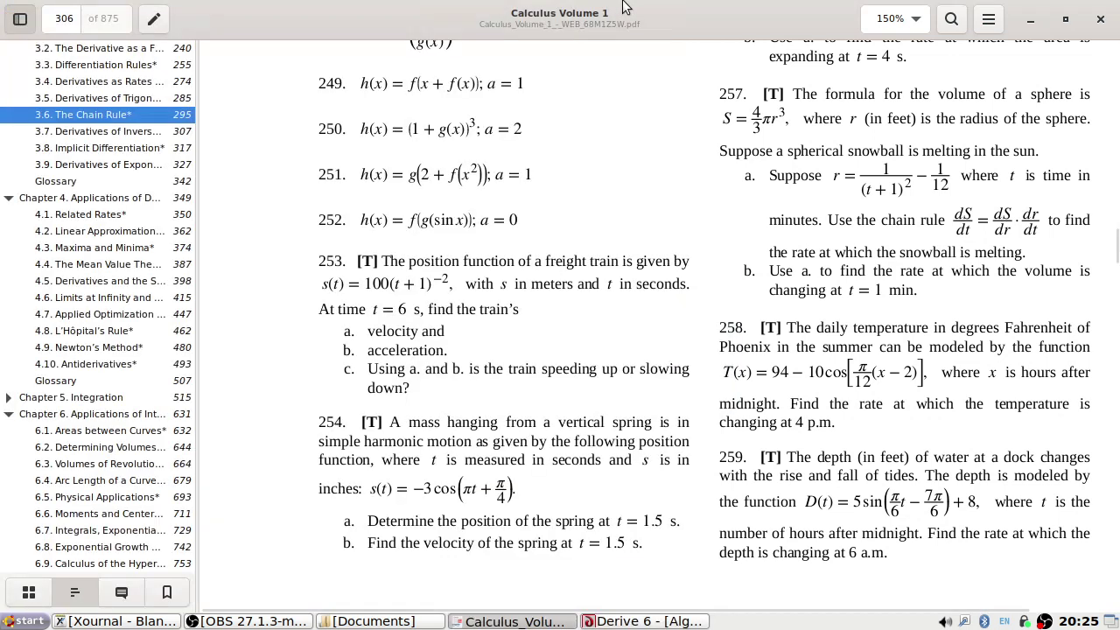
scroll(62, 421, down, 3)
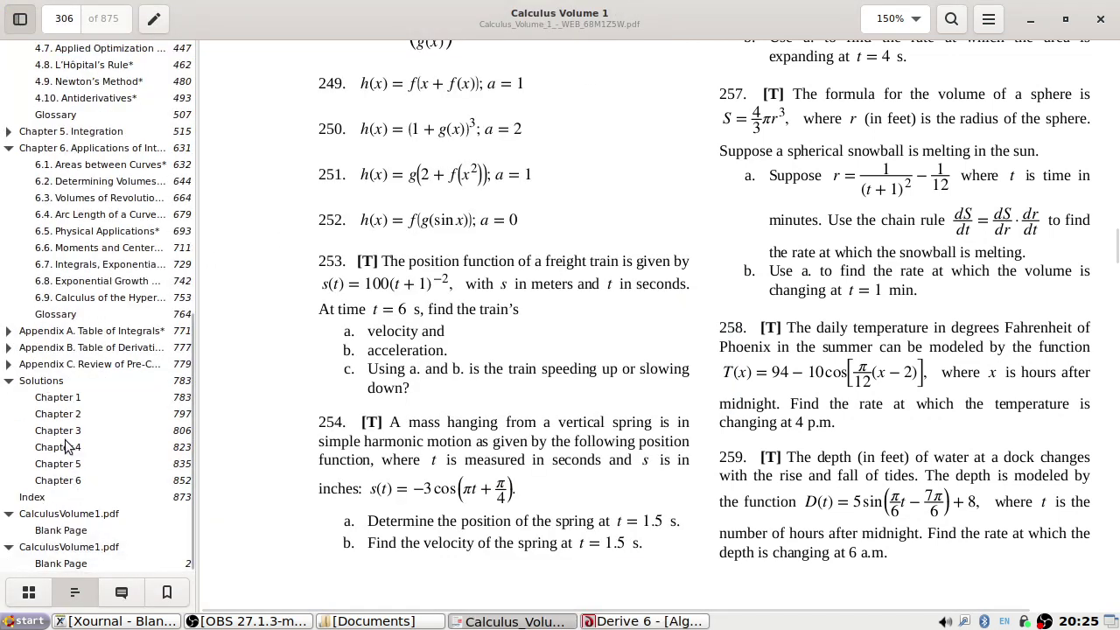
click(58, 447)
scroll(416, 278, up, 15)
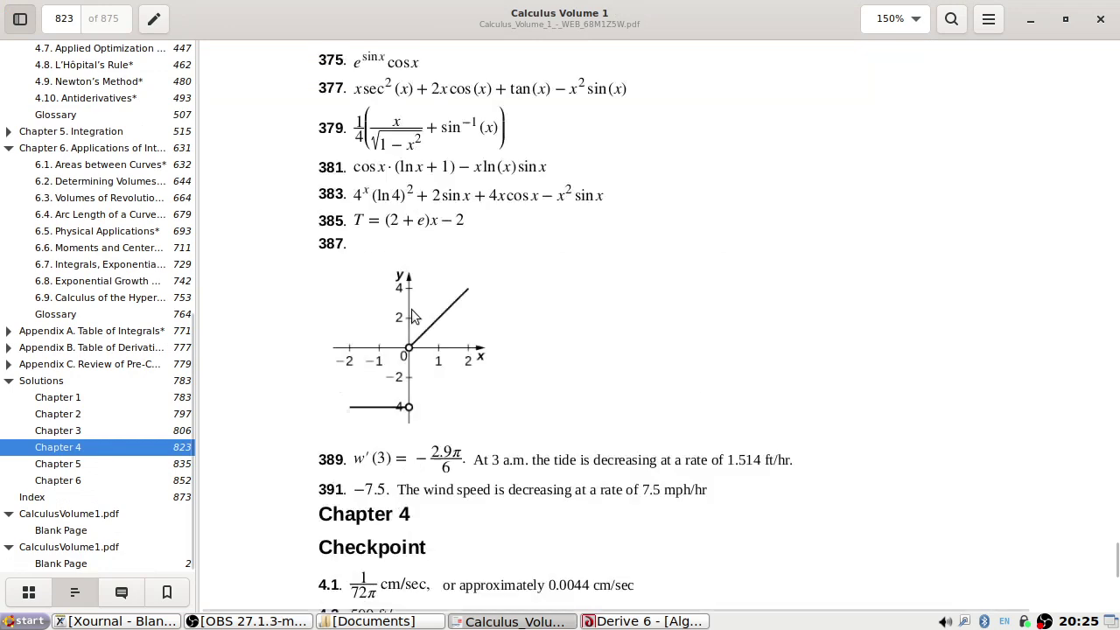
scroll(411, 263, up, 20)
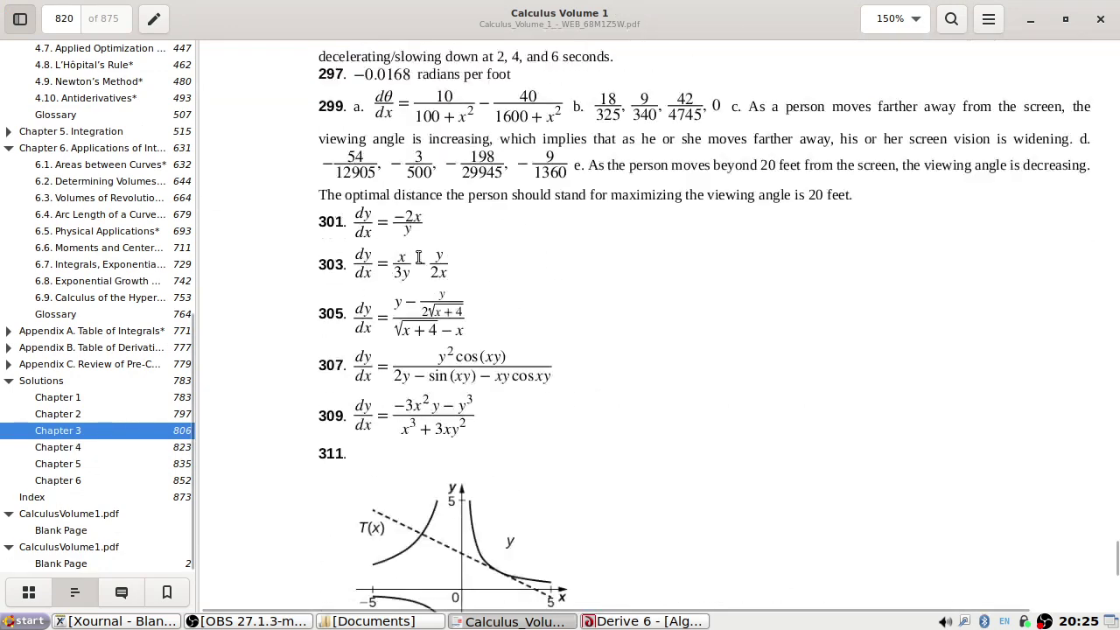
scroll(420, 256, up, 8)
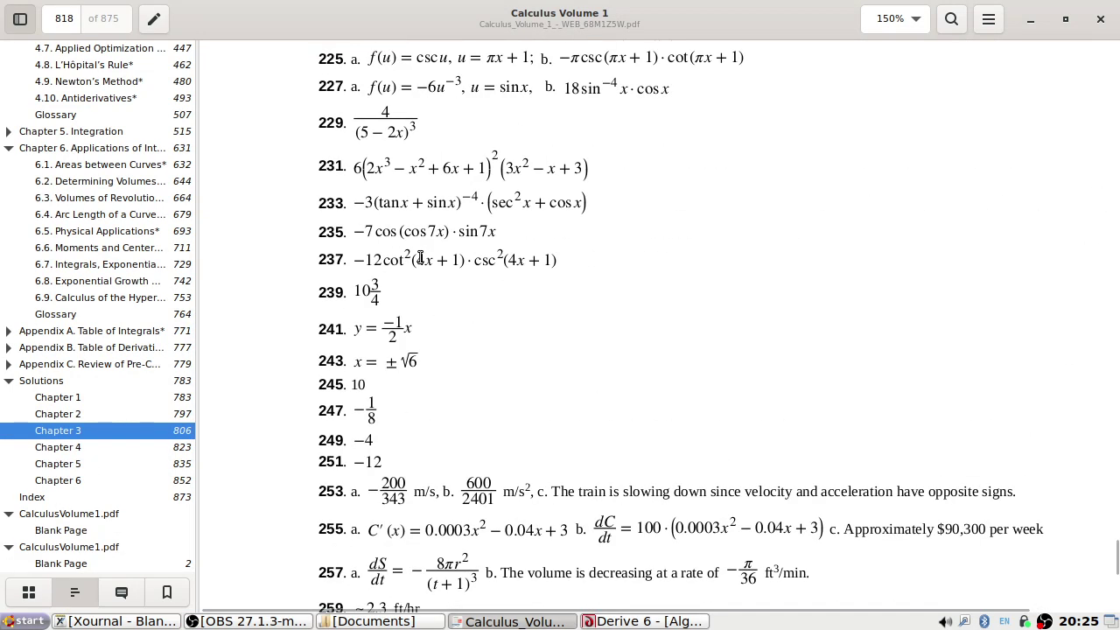
scroll(423, 234, down, 4)
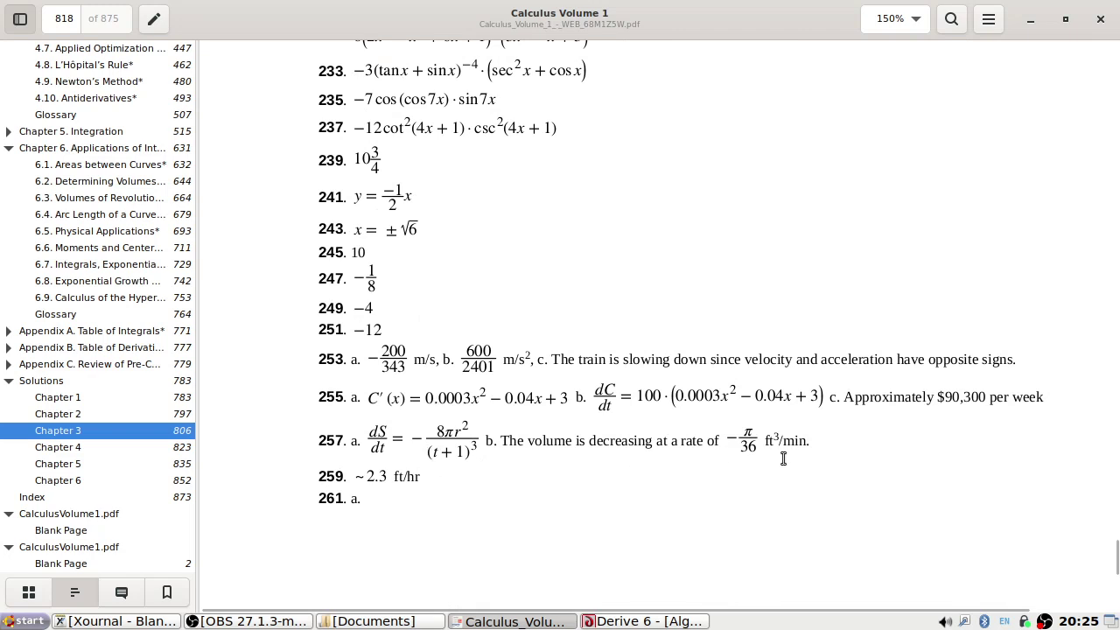
- Return the textbook to the section 3.7 exercises on page 306 and select the first worksheet expression
key(alt+Tab)
key(alt+Tab)
scroll(77, 210, up, 3)
scroll(79, 214, up, 3)
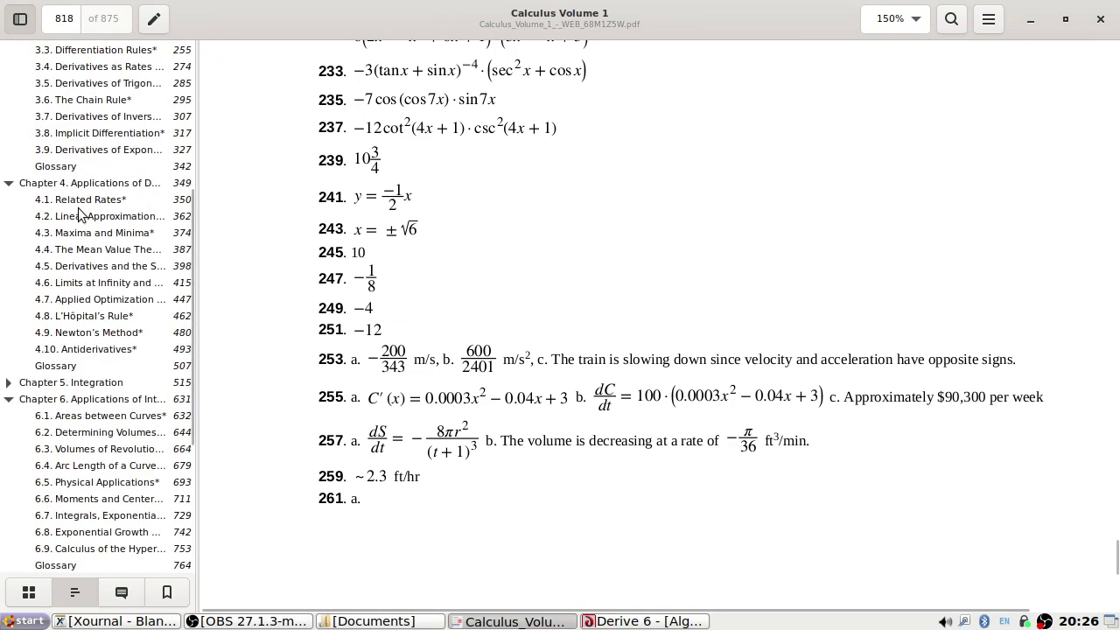
scroll(117, 212, up, 3)
click(117, 247)
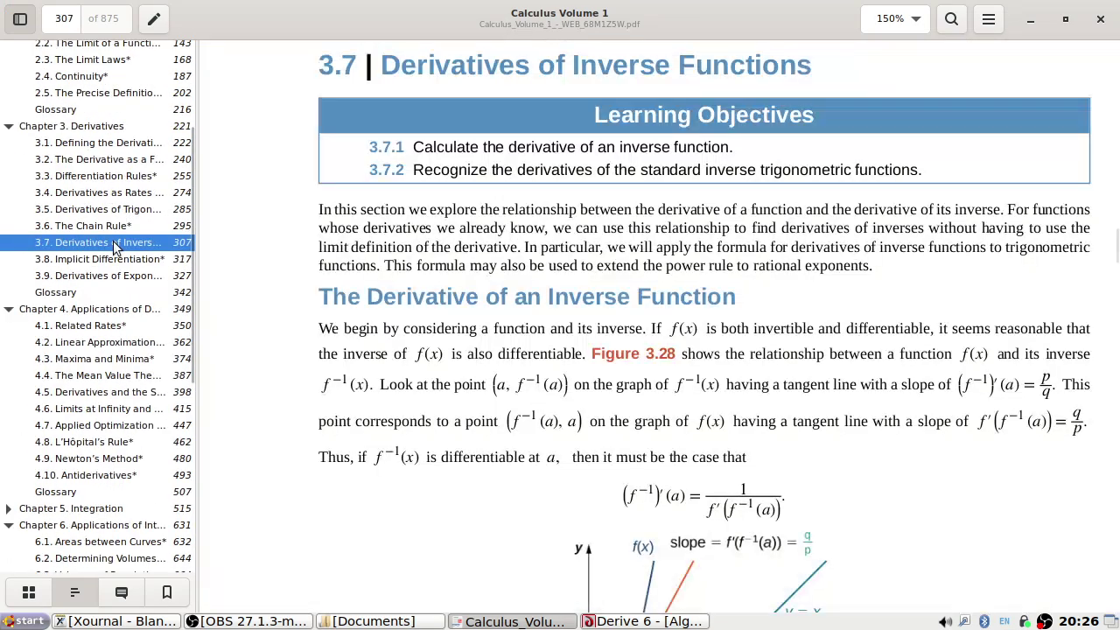
scroll(680, 237, up, 8)
scroll(683, 238, down, 5)
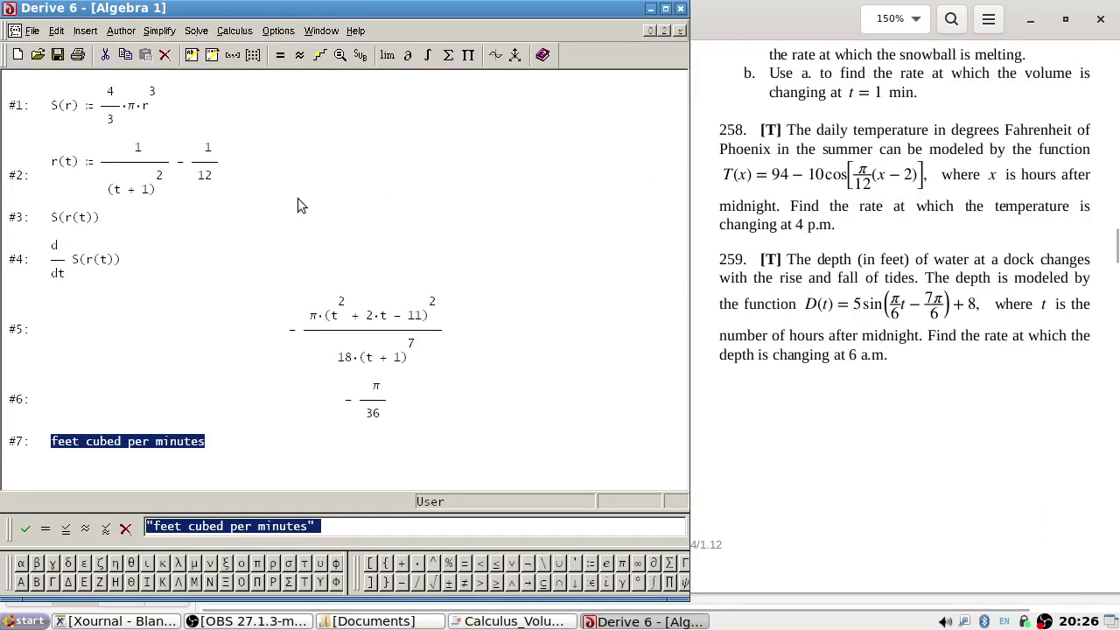
click(101, 109)
- Delete the old work, enter T(x) := 94 - 10 cos(π/12(x-2)) as #1, and begin differentiating T(x)
key(Delete)
key(Delete)
key(Delete)
key(Delete)
key(Delete)
key(Delete)
key(Delete)
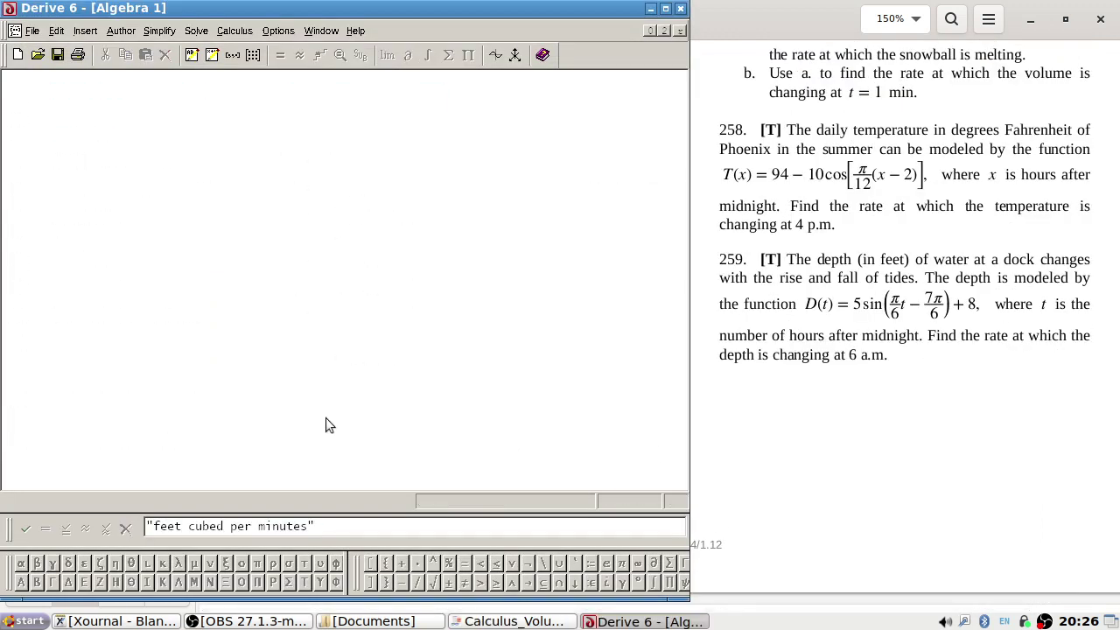
triple_click(362, 525)
text(T()
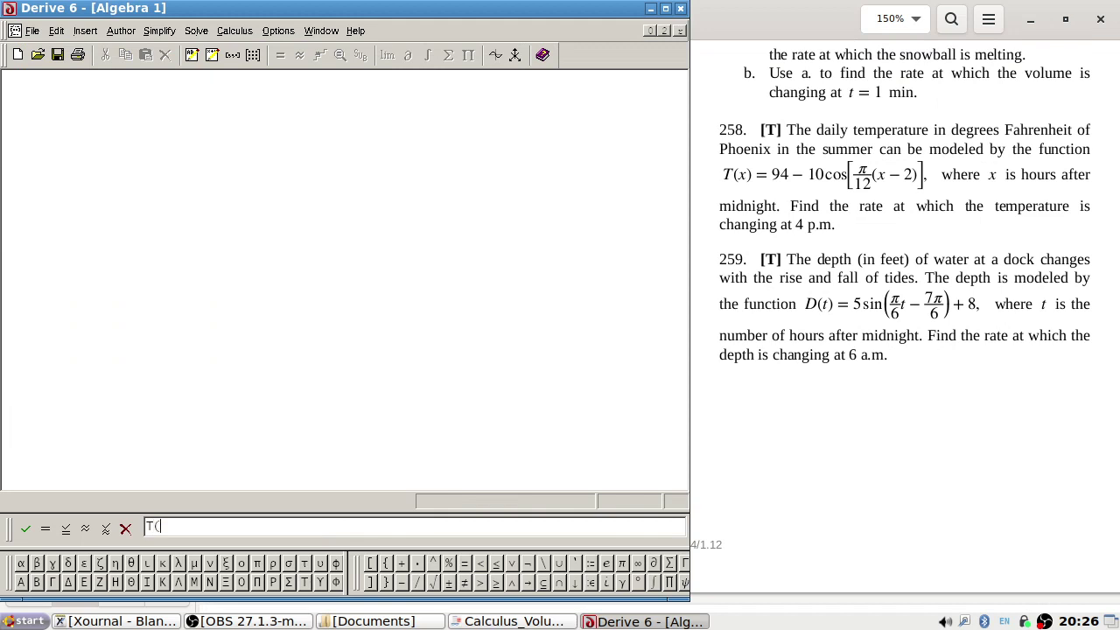
text(x) := 94 - 10 cos(π/12(x-2)))
key(Return)
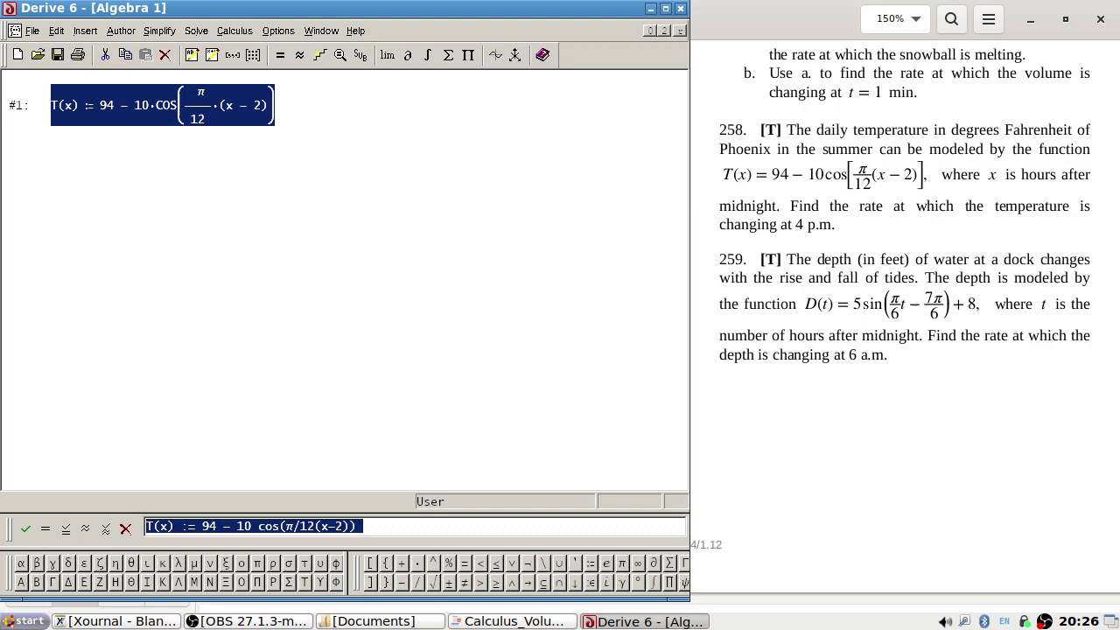
text(T()
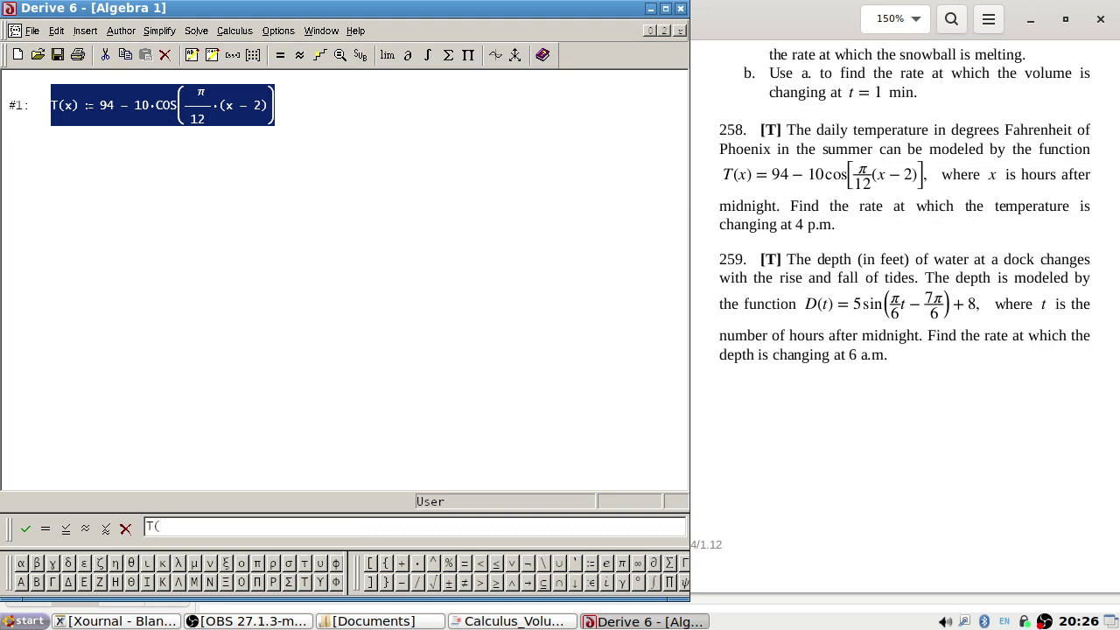
text(x))
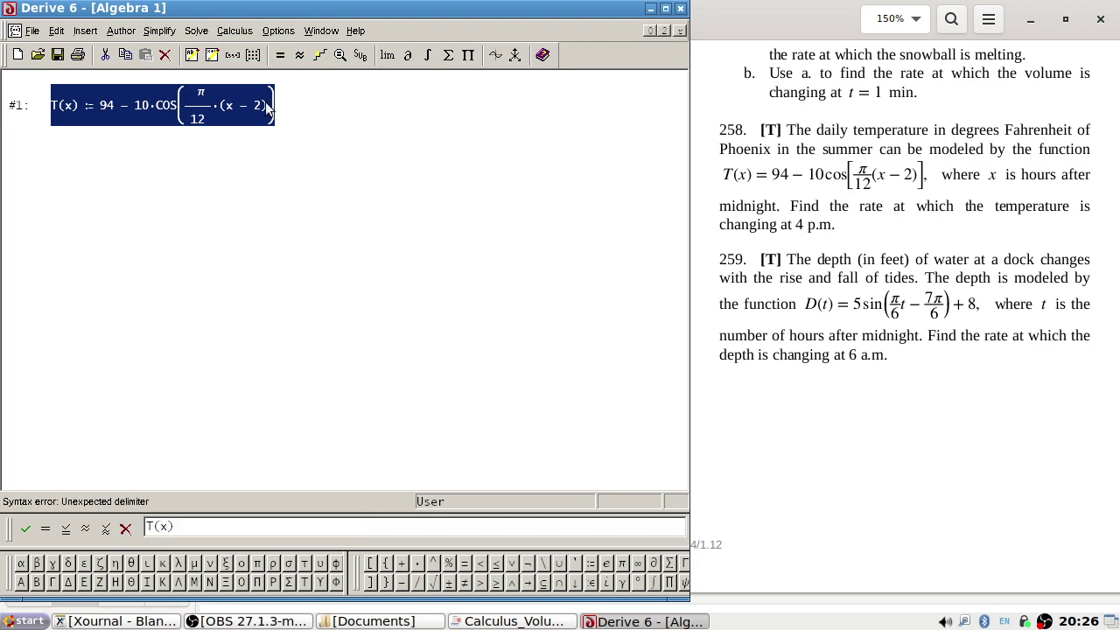
click(407, 55)
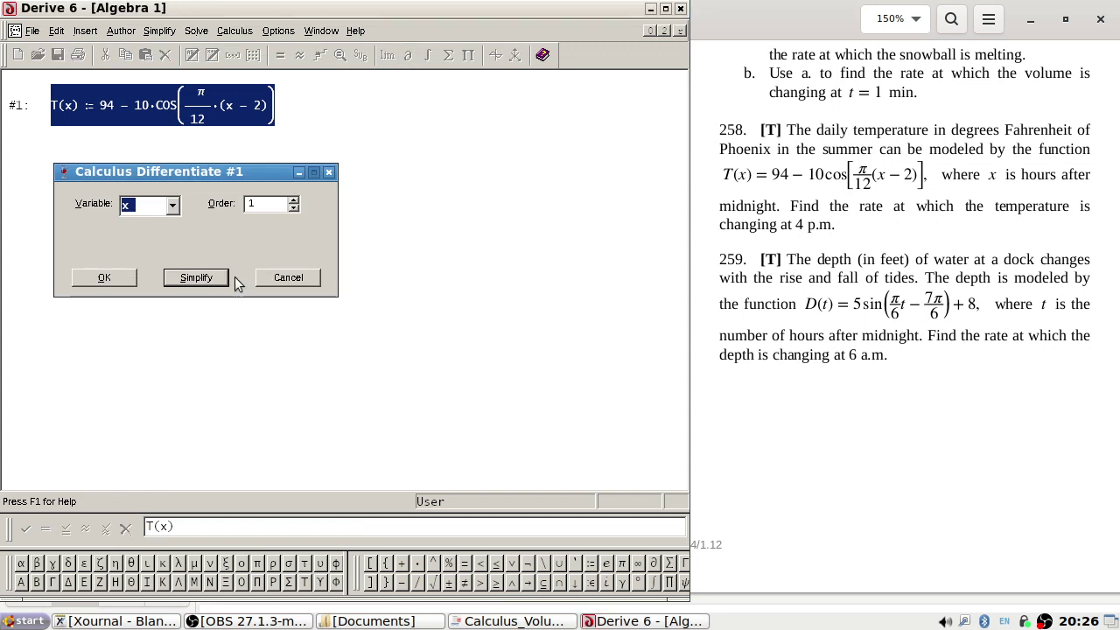
- Abandon the failed T(x) derivative after its syntax error and remove the stray bracket
click(184, 285)
click(555, 331)
click(278, 280)
text(])
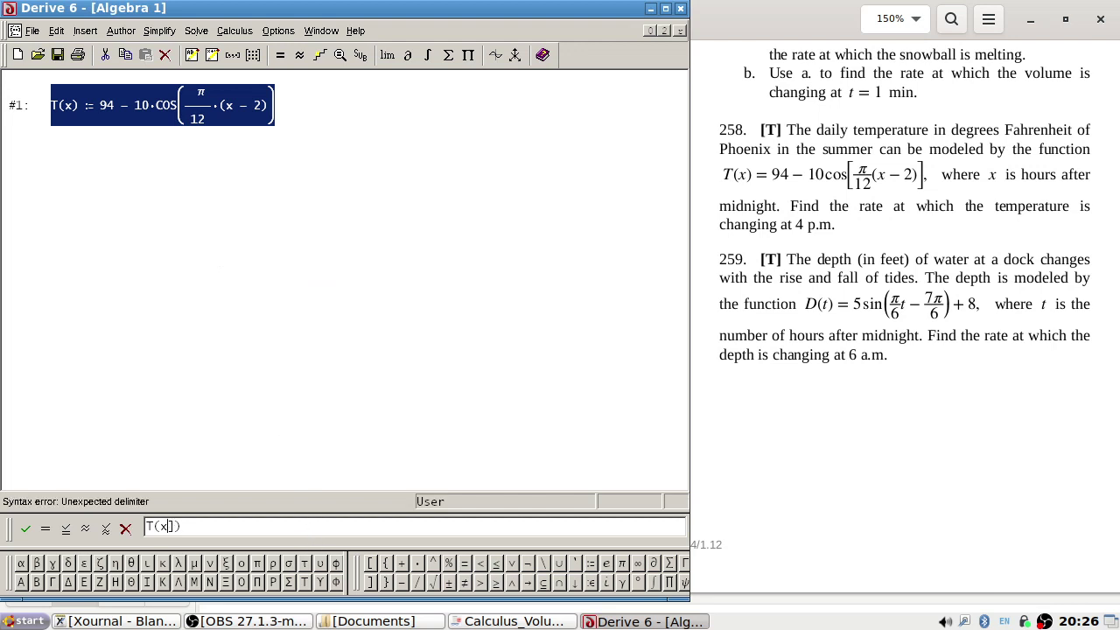
key(BackSpace)
- Change the entry to T(1) and add it as a new expression
click(270, 524)
key(shift+Home)
click(304, 529)
key(BackSpace)
key(BackSpace)
text(1))
key(Return)
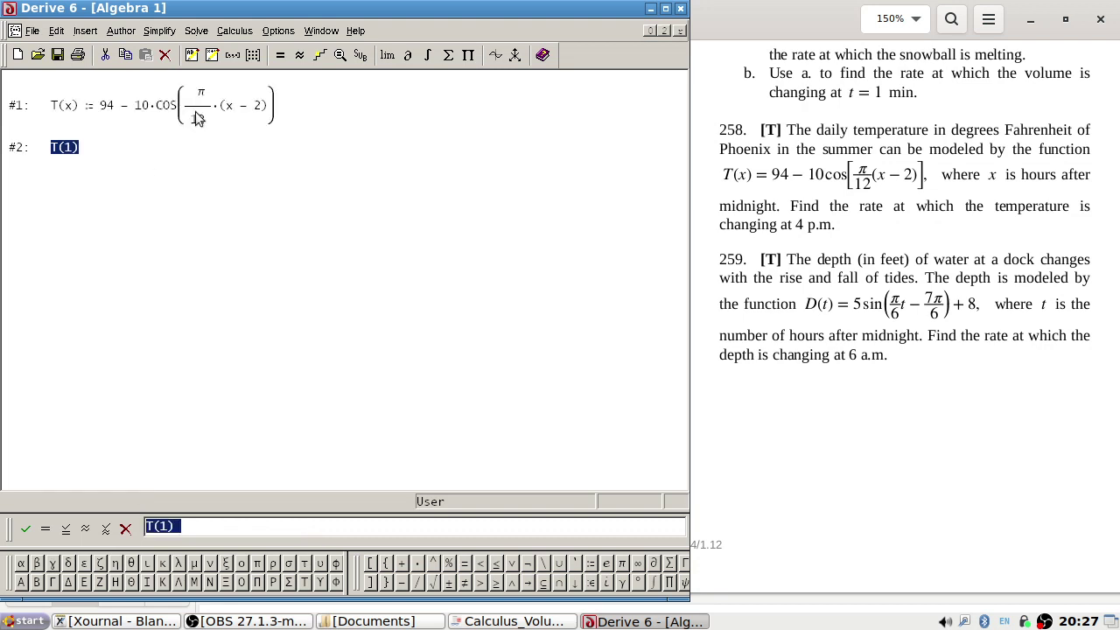
- Edit expression #2 from T(1) back to T(x) and clear the entry line
right_click(61, 146)
click(79, 153)
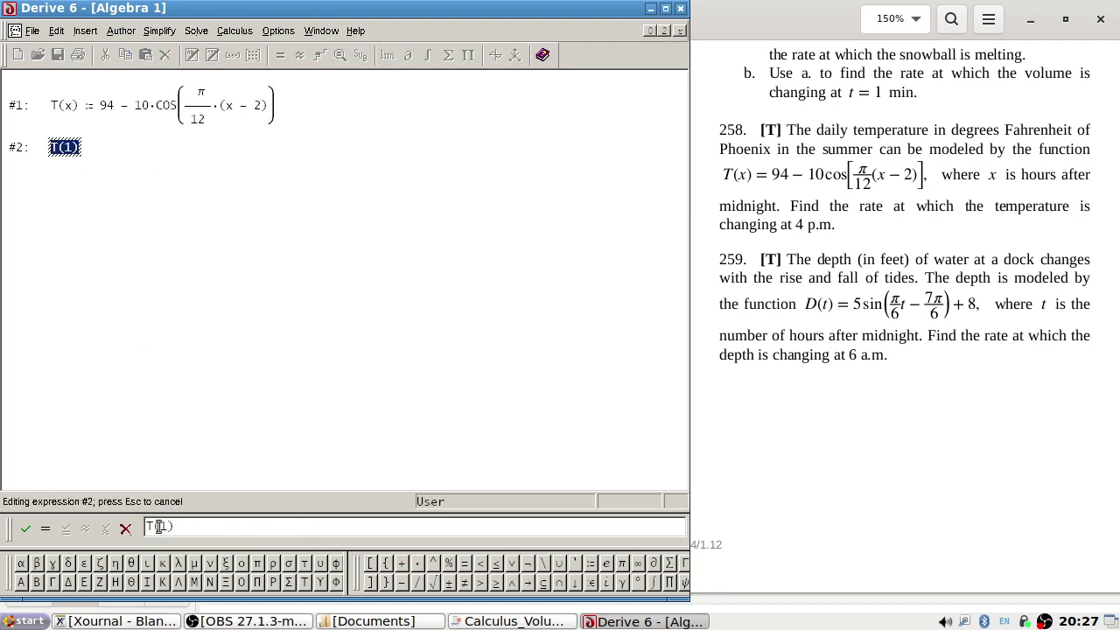
key(End)
key(BackSpace)
key(BackSpace)
text(x))
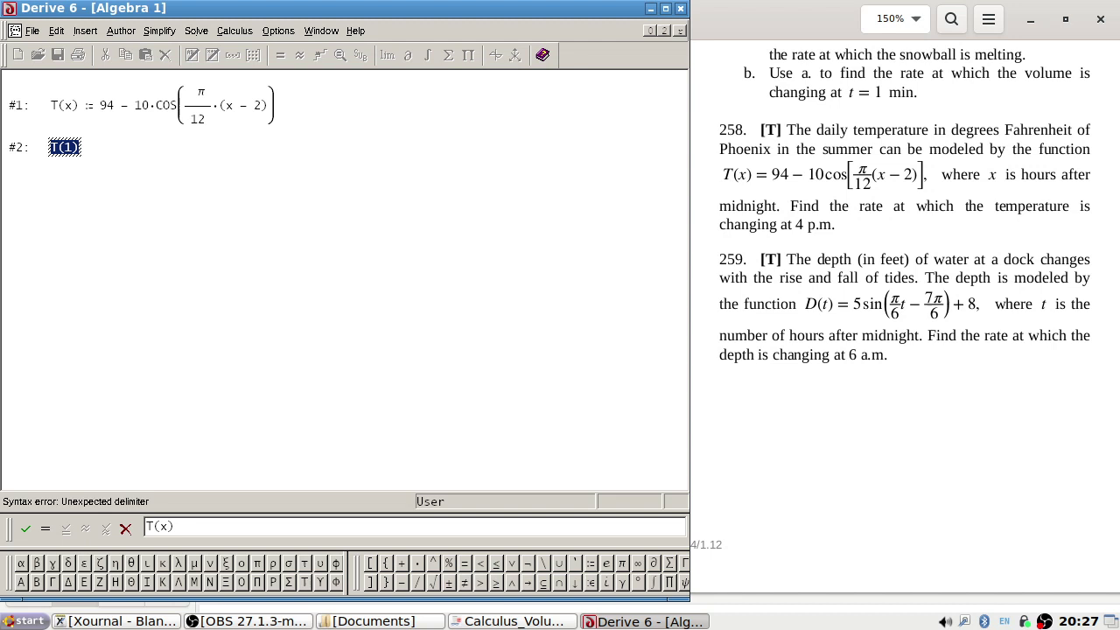
click(109, 104)
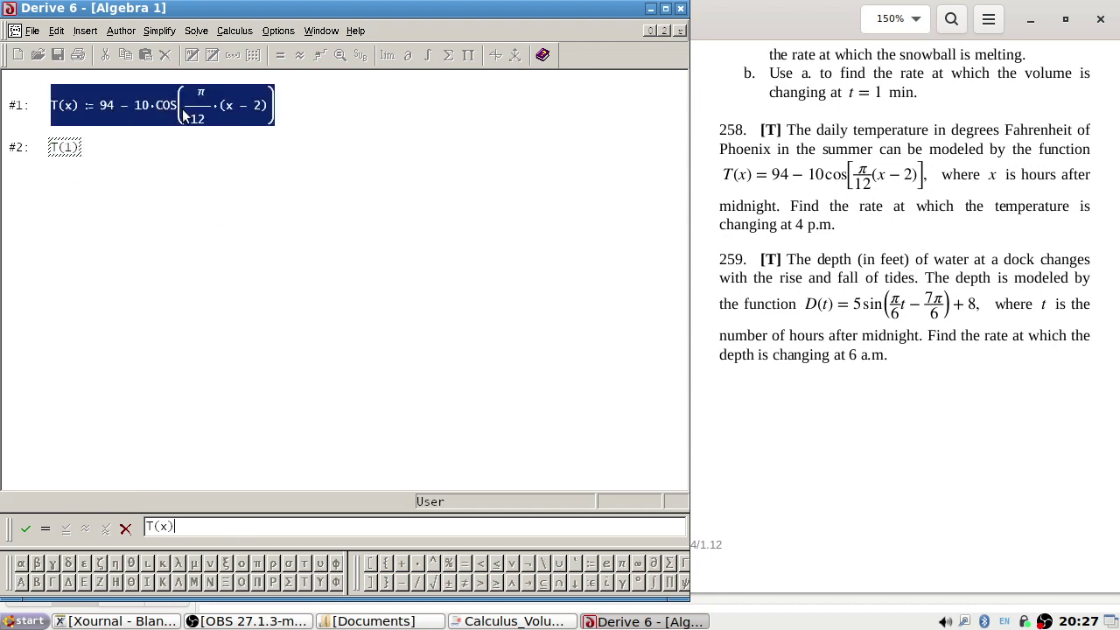
drag(177, 531, 152, 527)
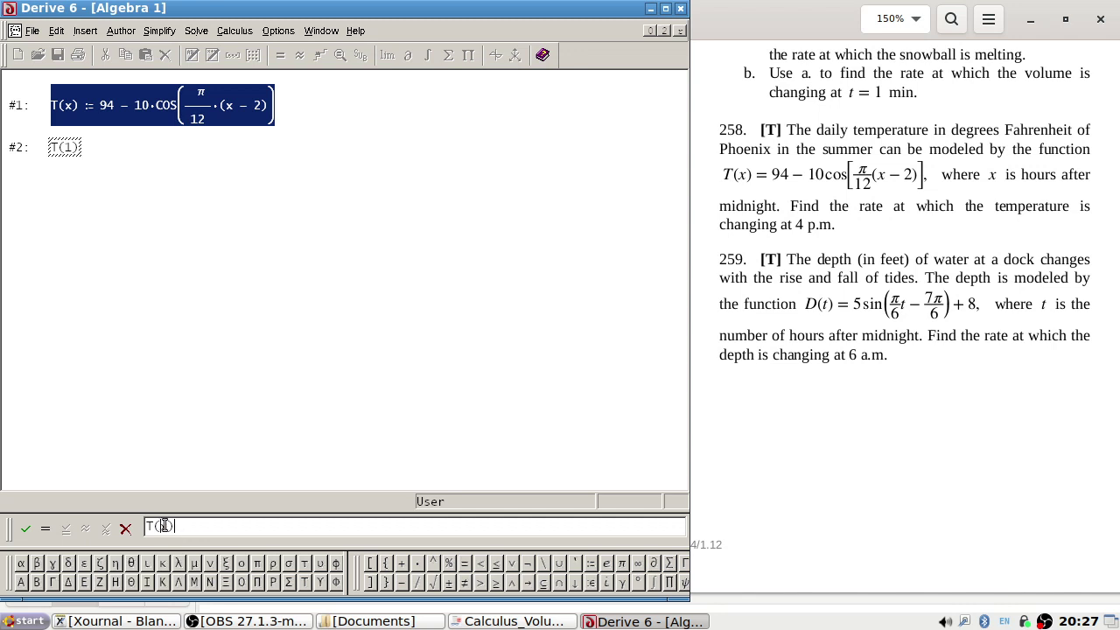
key(BackSpace)
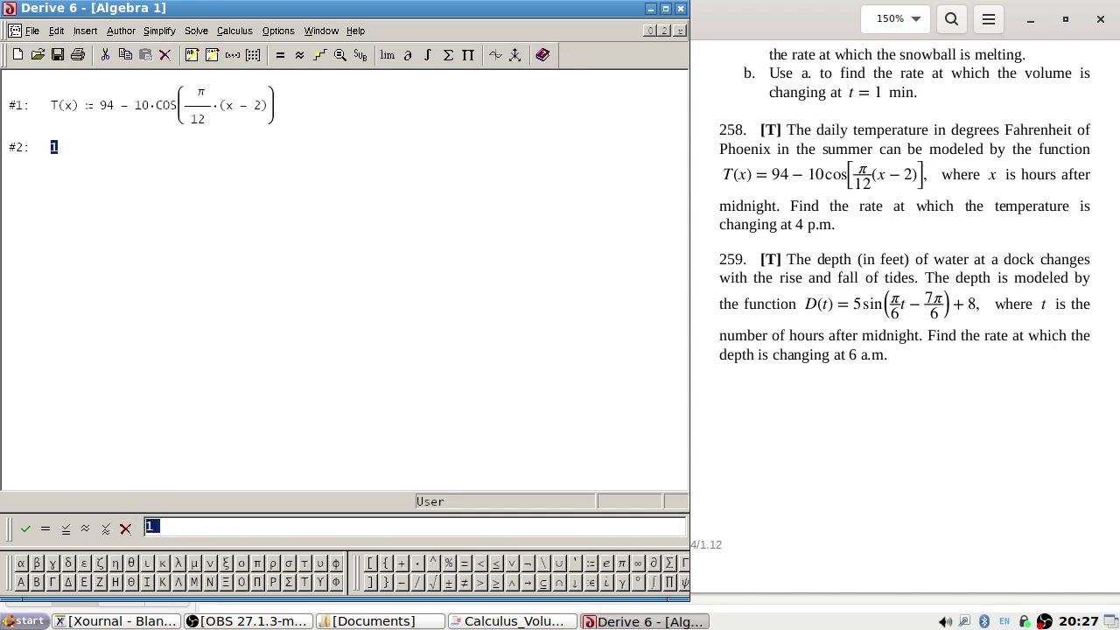
- Copy the temperature function's definition text and add it as a new expression
right_click(177, 116)
click(193, 117)
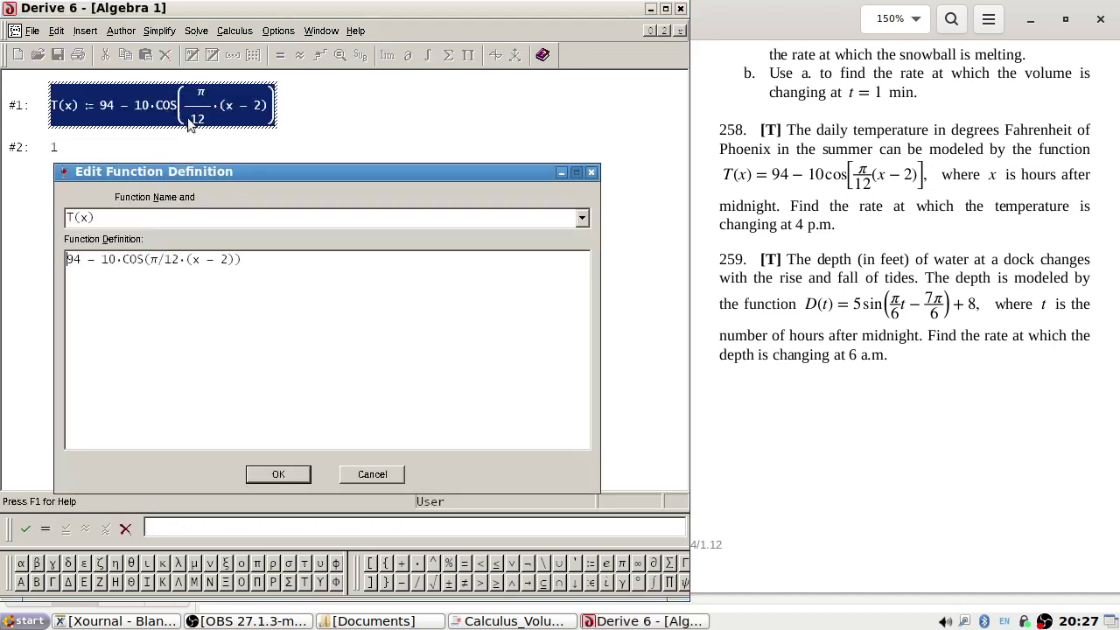
drag(255, 262, 66, 259)
key(ctrl+c)
click(372, 474)
click(367, 529)
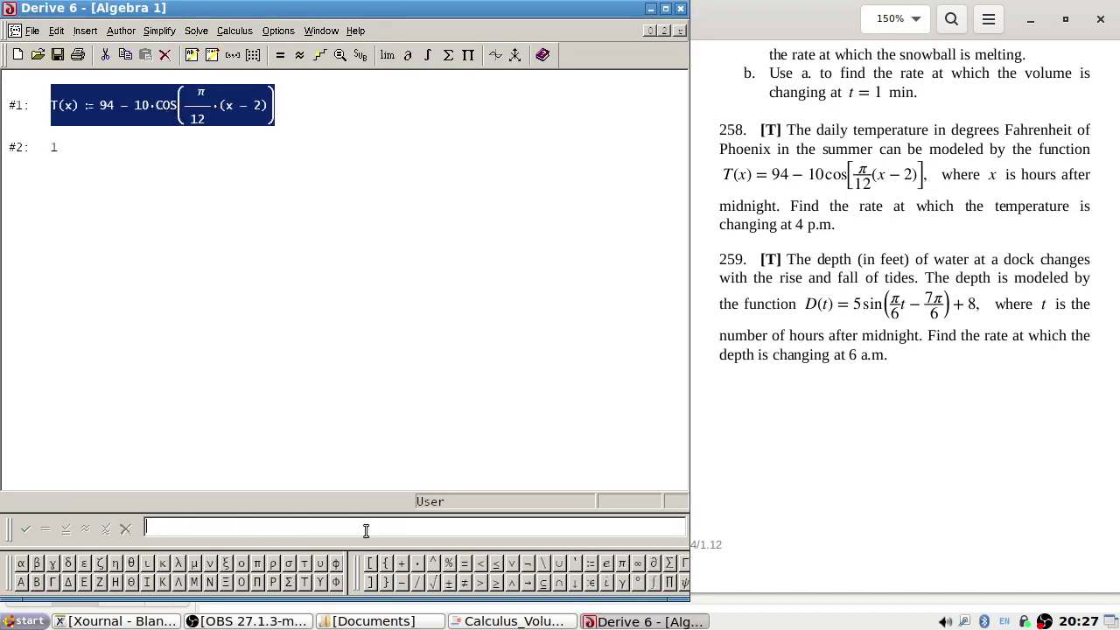
key(ctrl+v)
key(Return)
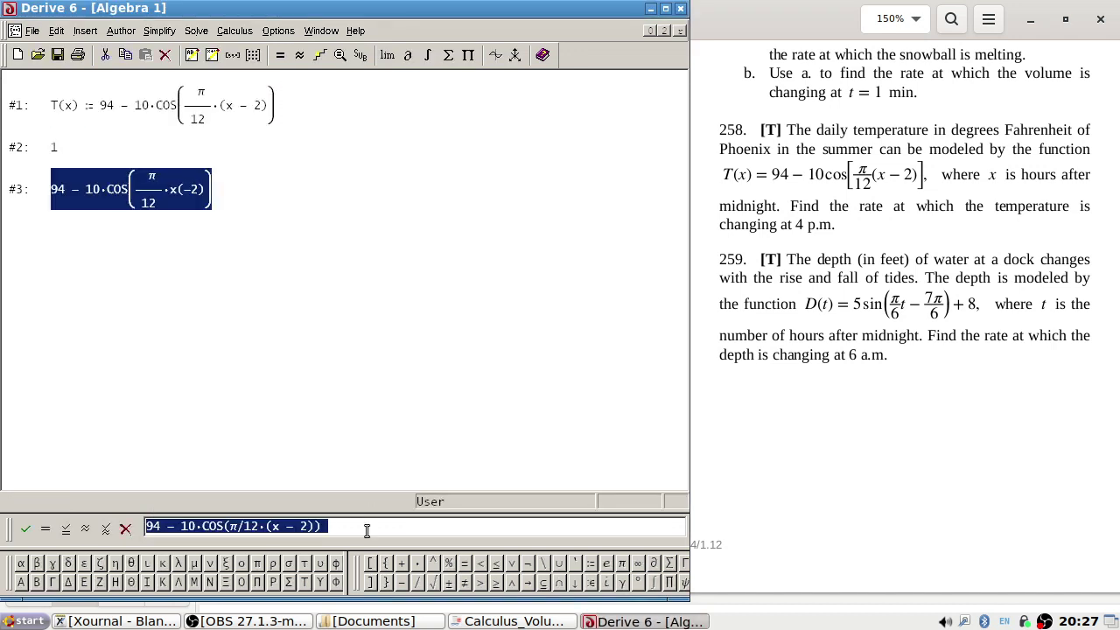
- Dismiss the invalid substitution warning and delete the stray expression
click(361, 58)
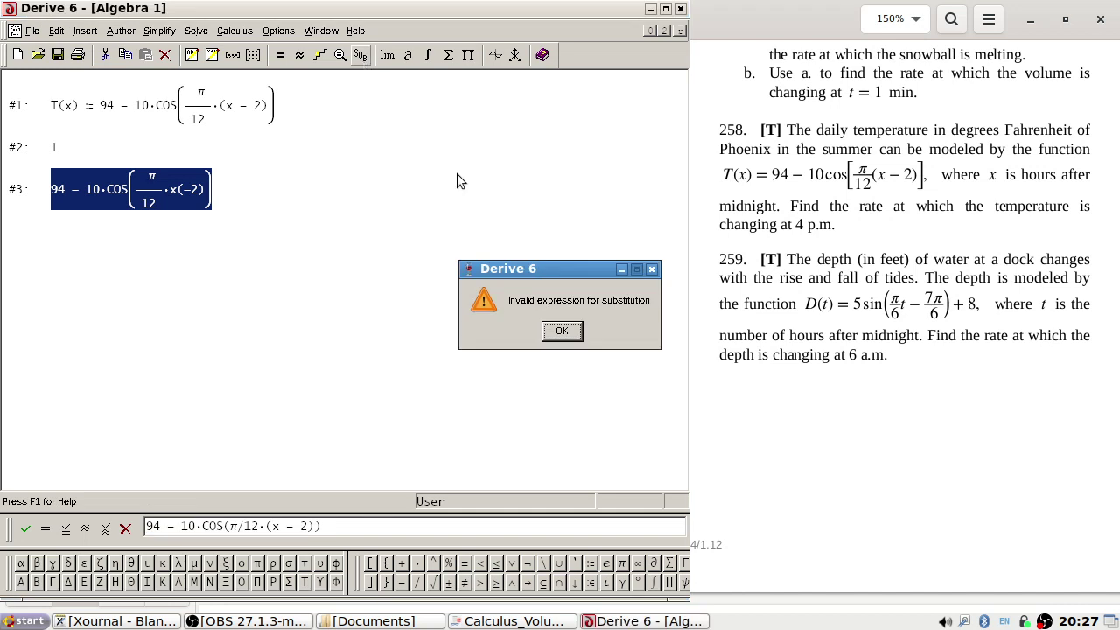
click(564, 331)
click(53, 147)
key(Delete)
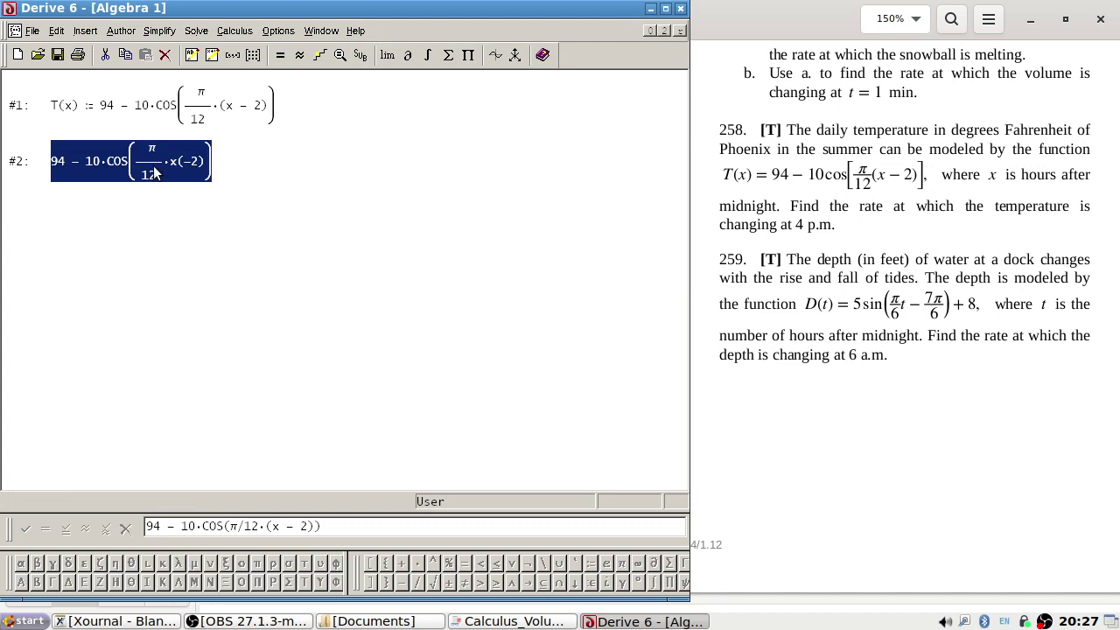
- Edit expression #2 to regroup the cosine argument as (π/12)·(x−2)
right_click(153, 173)
click(175, 179)
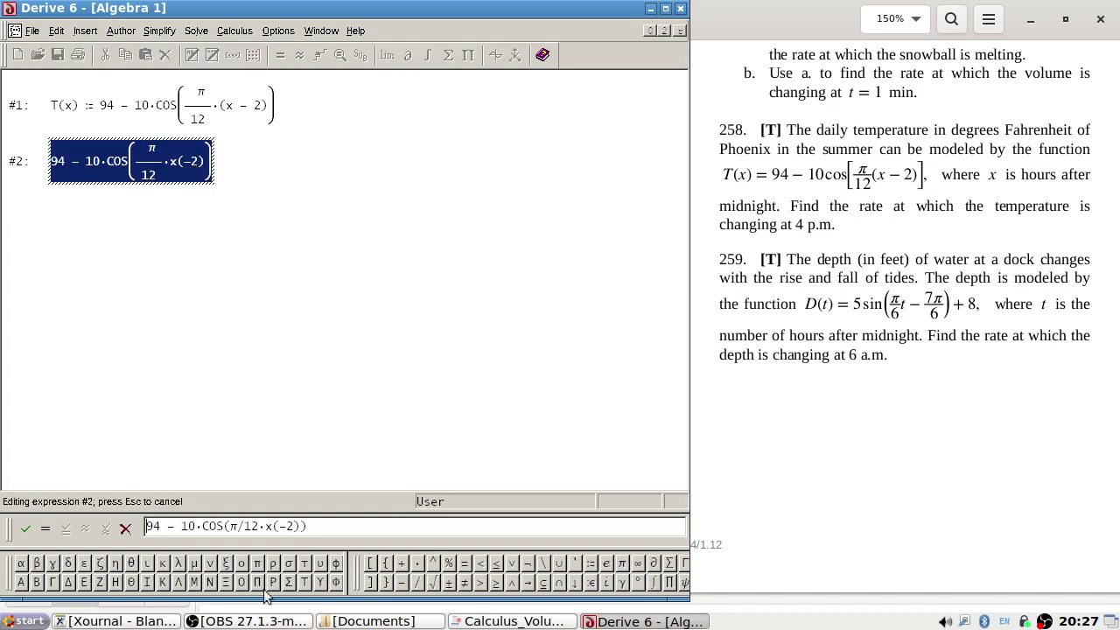
click(280, 528)
key(BackSpace)
text(()
key(Right)
text())
key(Right)
text(()
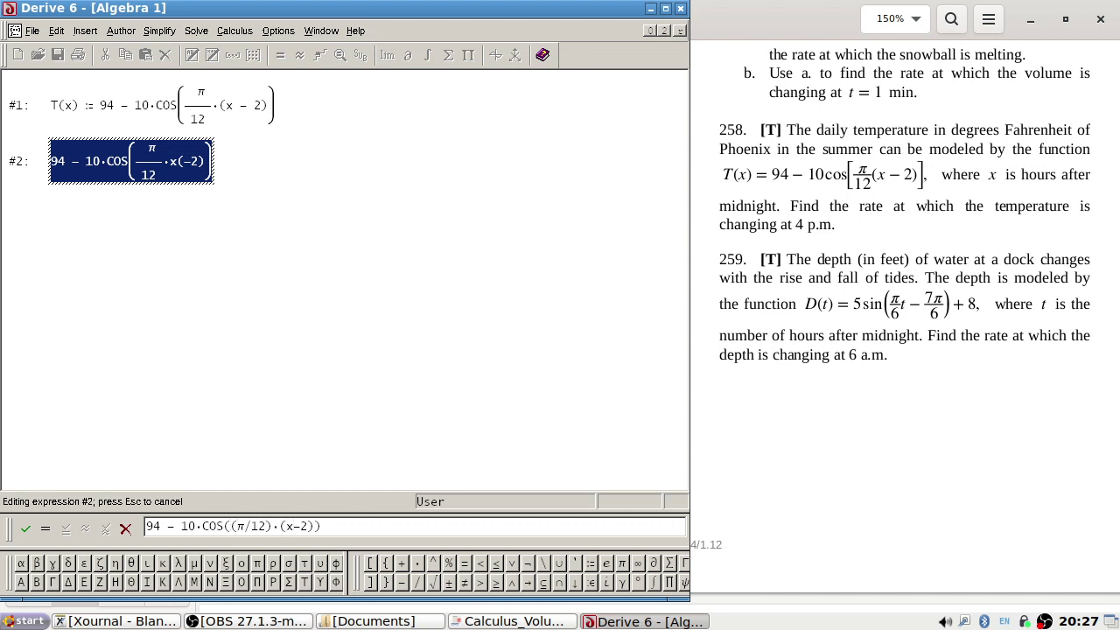
key(Return)
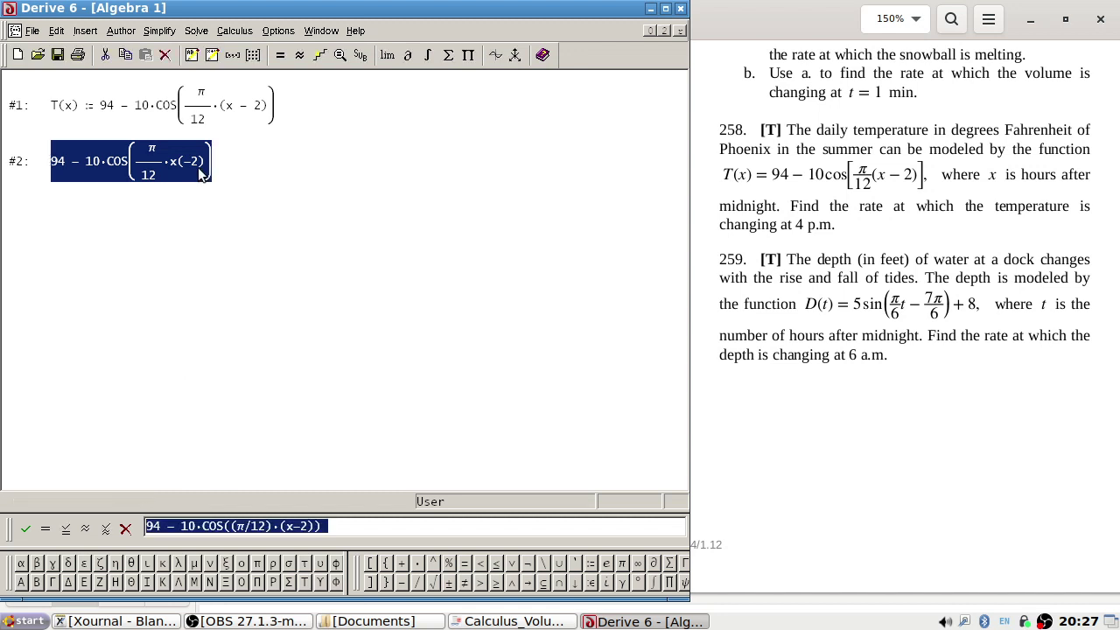
- Delete the duplicate entry and select the T(x) definition
click(344, 522)
key(Return)
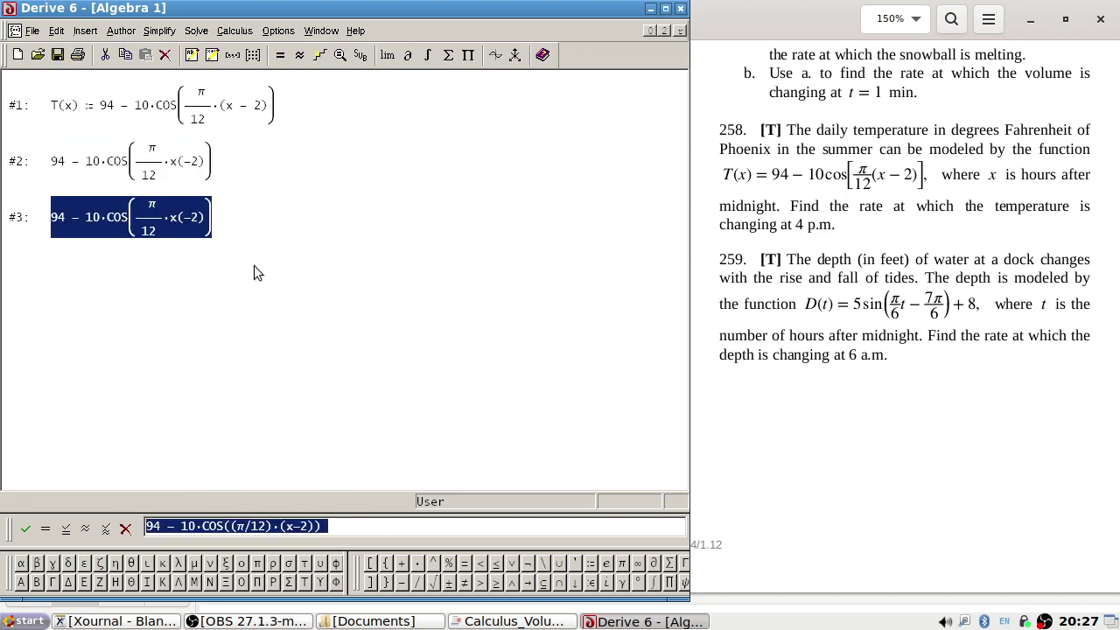
key(Delete)
click(206, 107)
- Delete the T(x) definition and rewrite the remaining cosine argument as (x-2)*(π/12)
key(Delete)
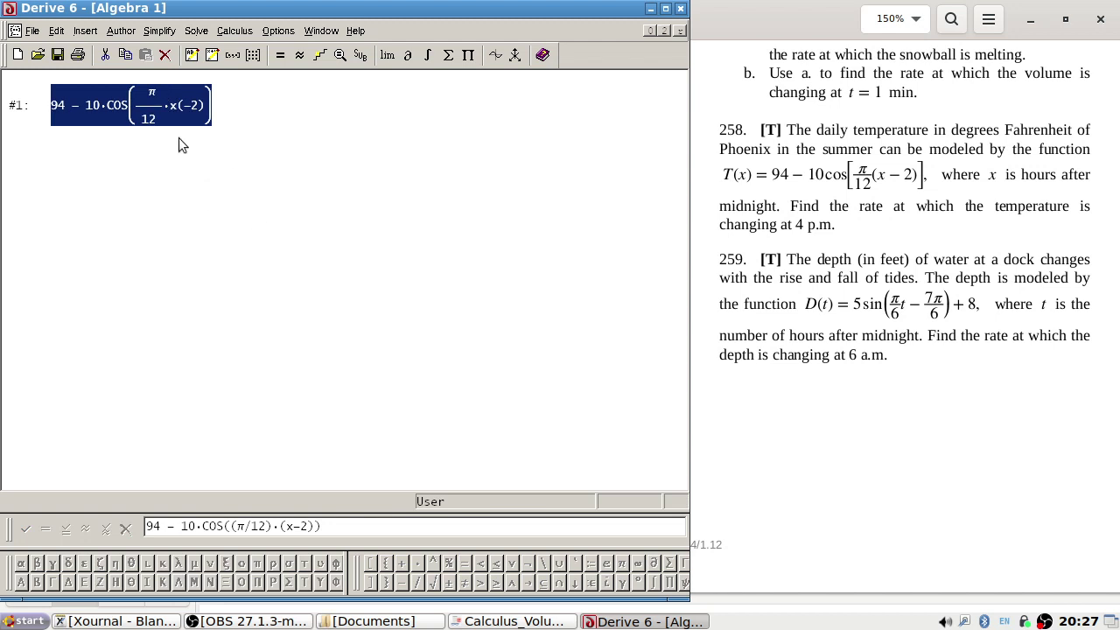
right_click(178, 116)
click(205, 128)
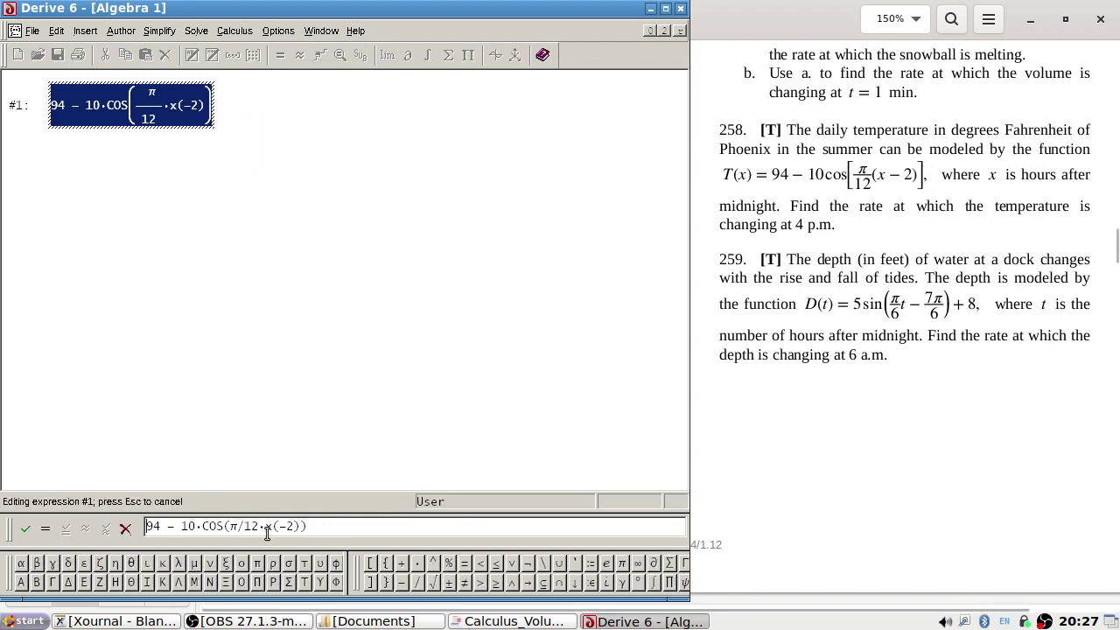
drag(302, 527, 261, 534)
key(Delete)
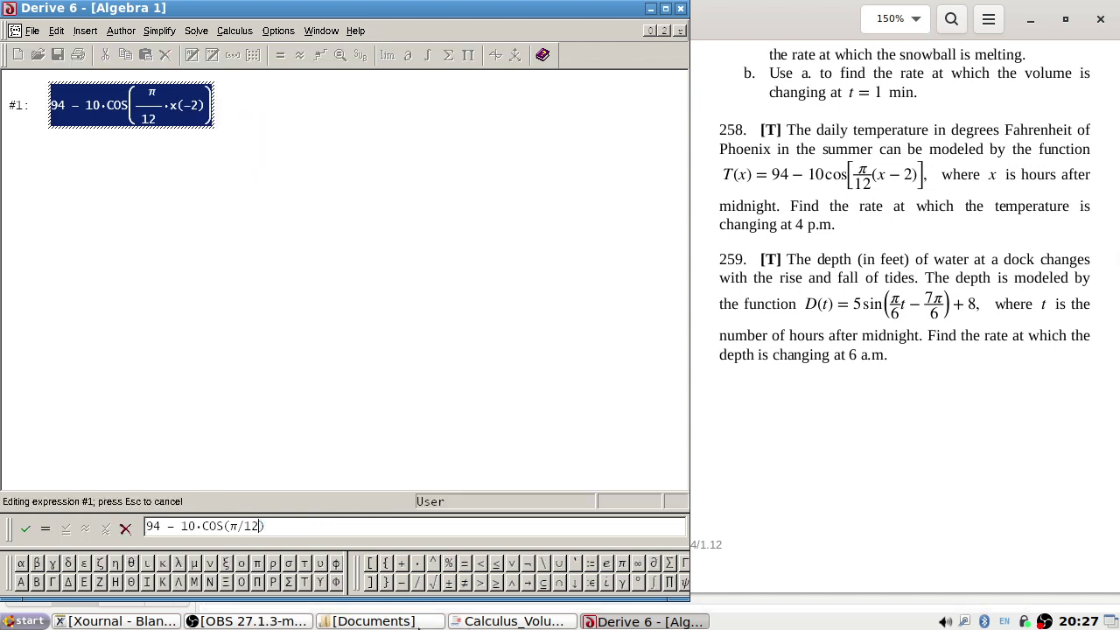
text())
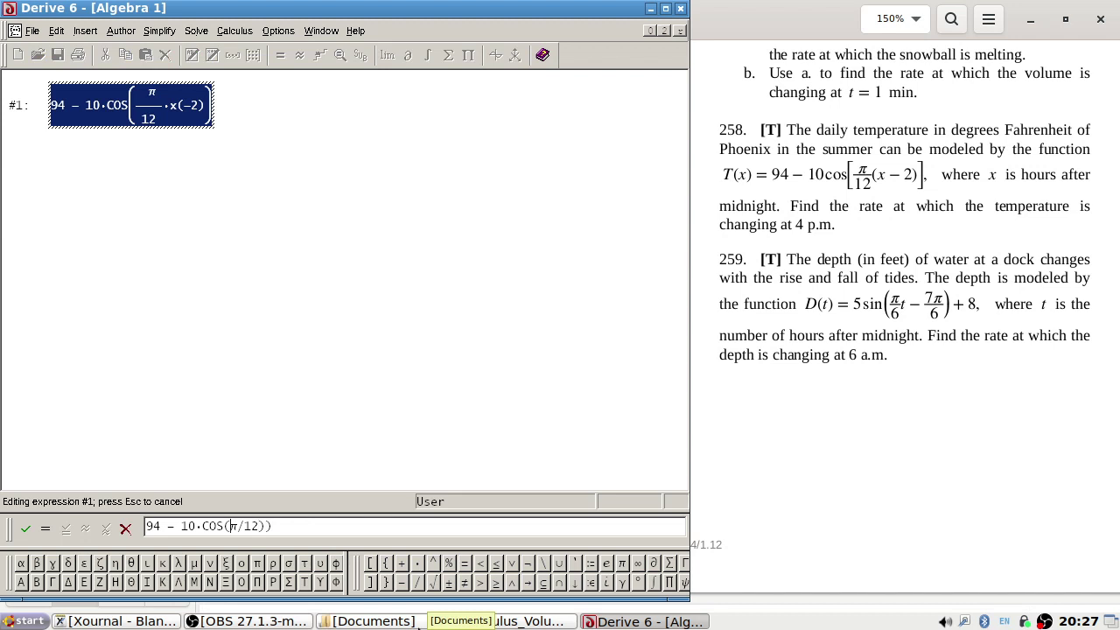
key(Left)
key(Left)
key(Left)
key(Left)
key(Left)
key(Left)
key(Left)
text((())
text(x-2)
key(Right)
text(*)
key(Return)
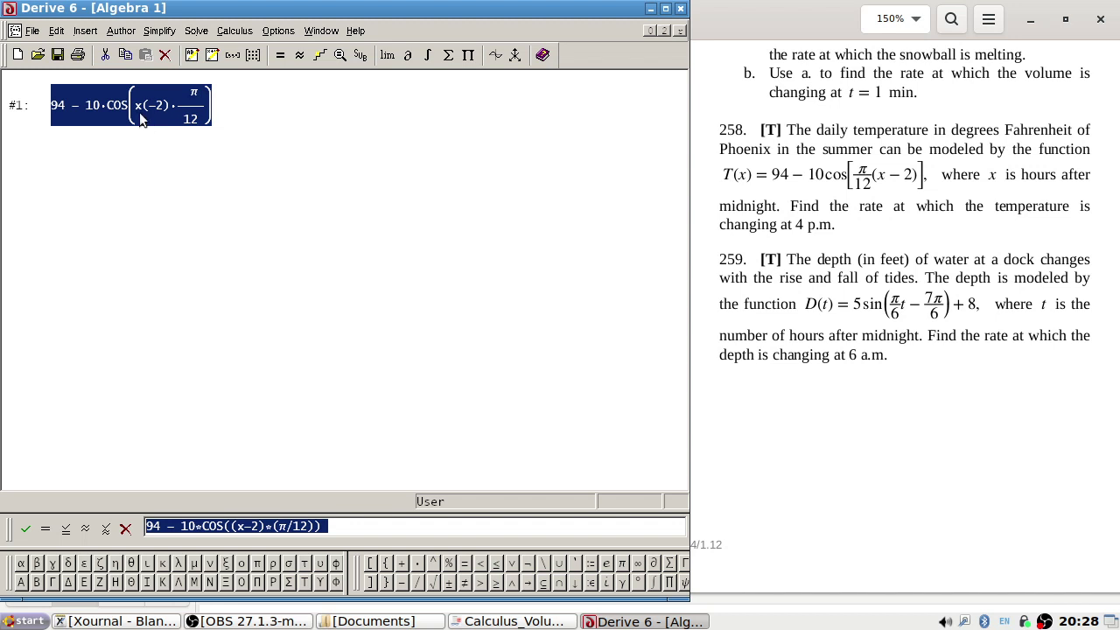
- Try variant spellings of x−2 as new expressions, then delete the test copies
click(248, 528)
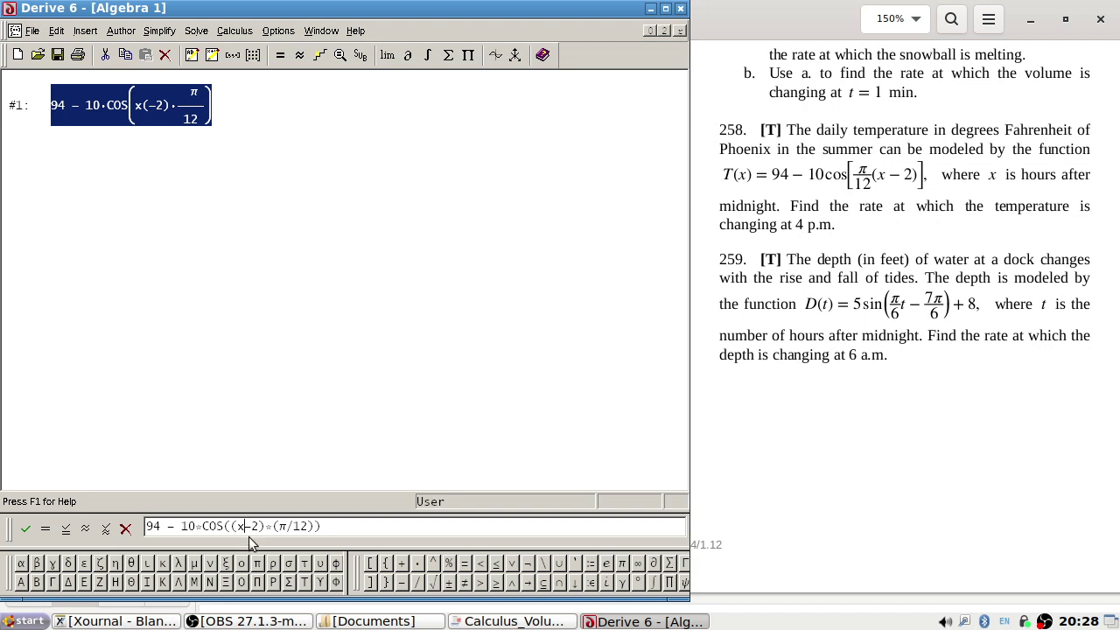
text(-)
key(Return)
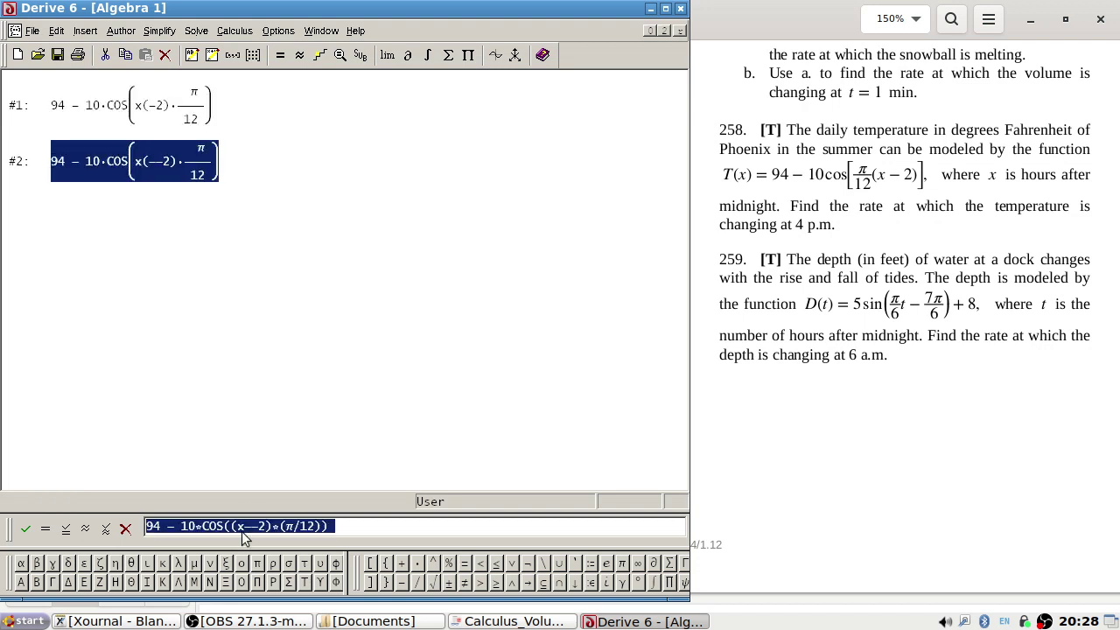
click(242, 531)
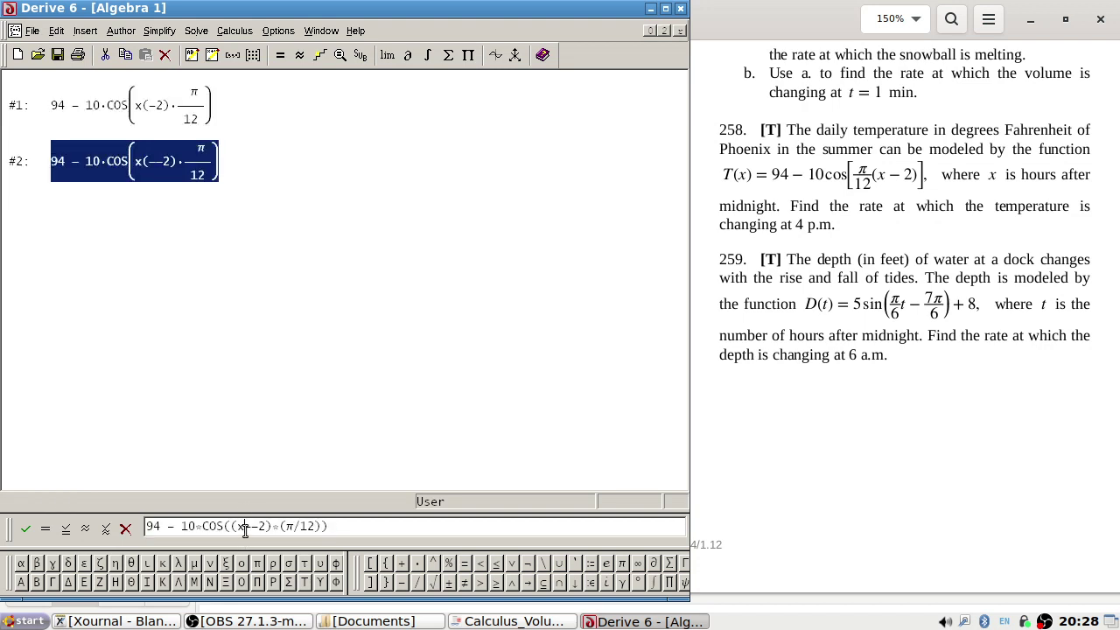
text(x)
key(Return)
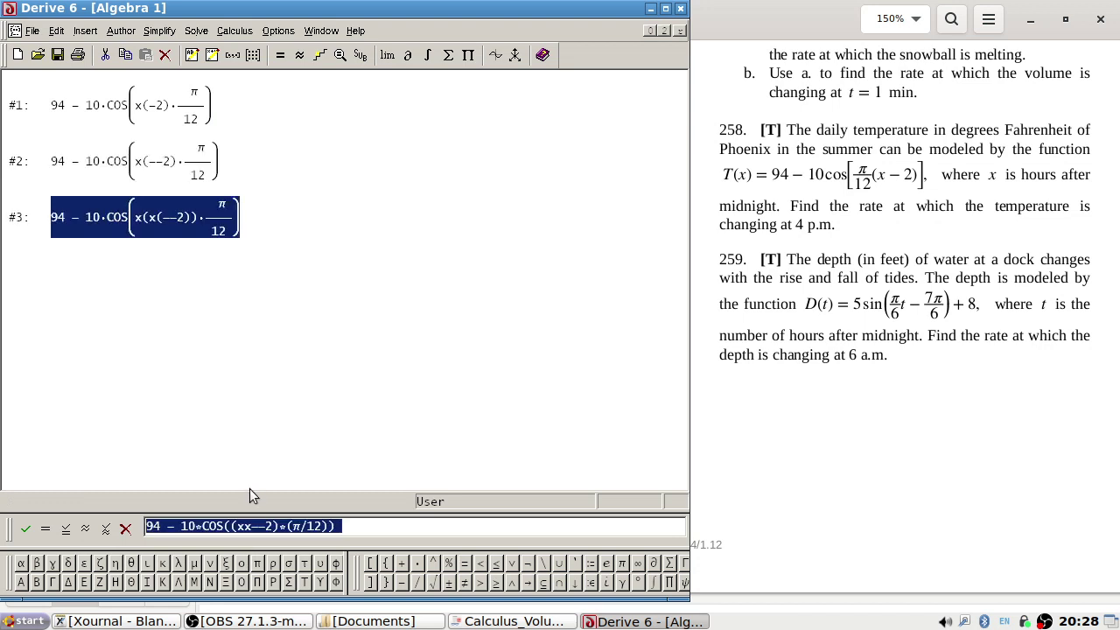
click(256, 526)
key(BackSpace)
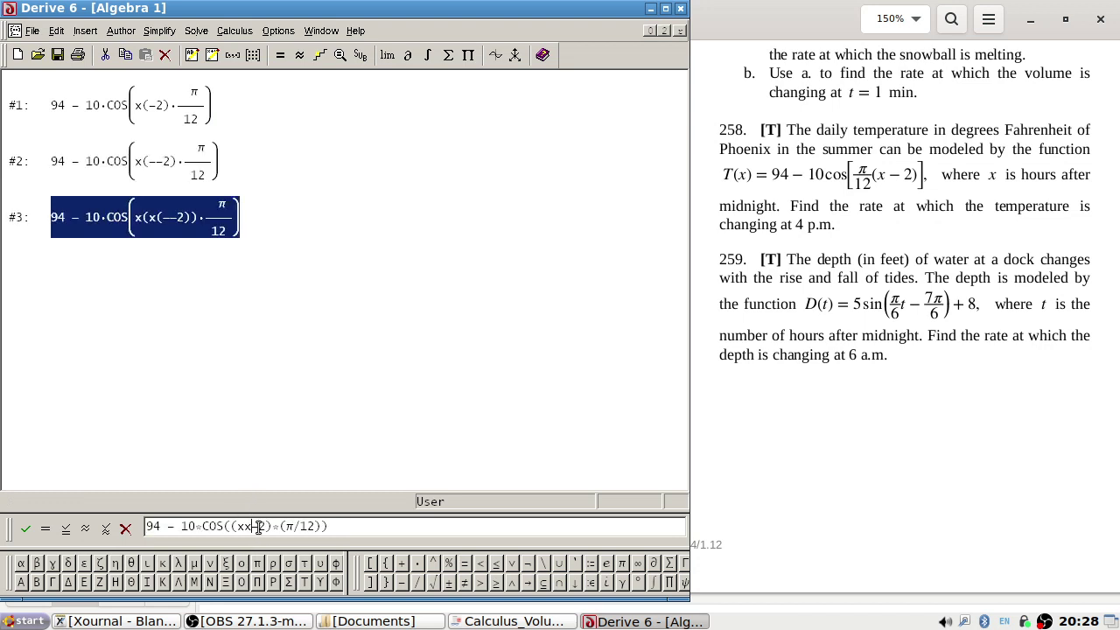
key(Return)
click(183, 210)
key(Delete)
key(Delete)
key(Delete)
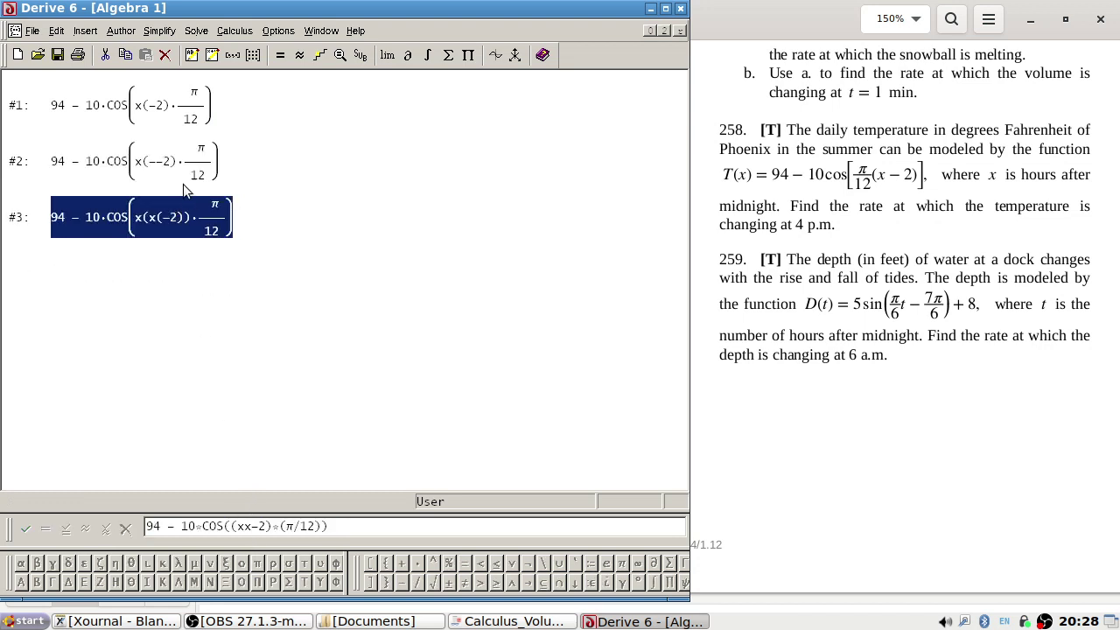
- Edit expression #1 to put square brackets around x−2
right_click(156, 84)
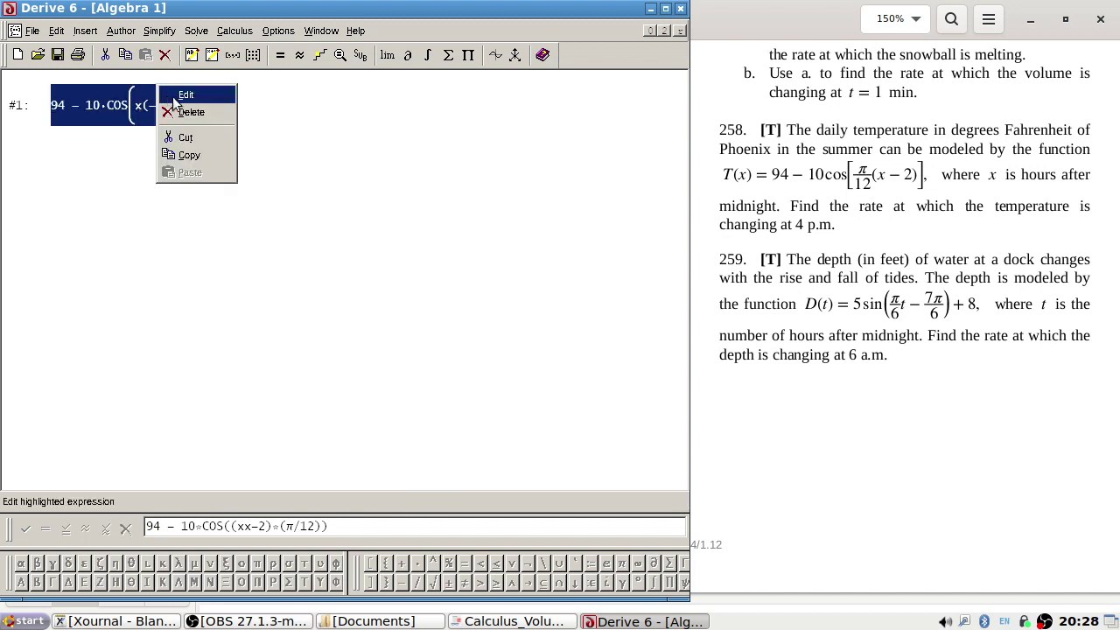
click(186, 90)
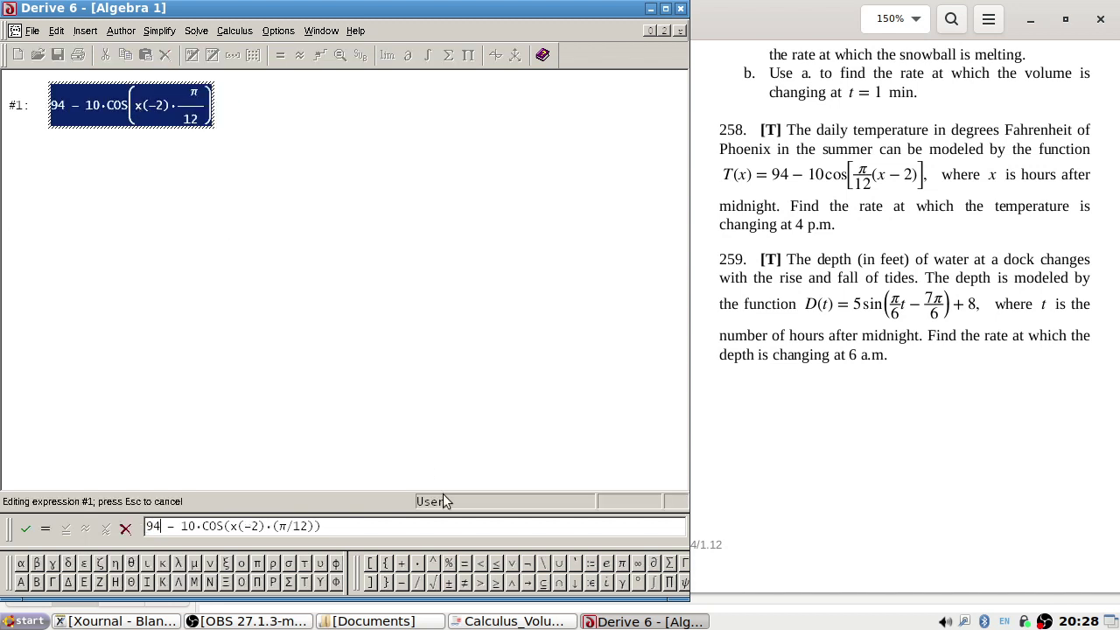
key(BackSpace)
key(Left)
text([)
key(Right)
key(BackSpace)
text(])
key(Return)
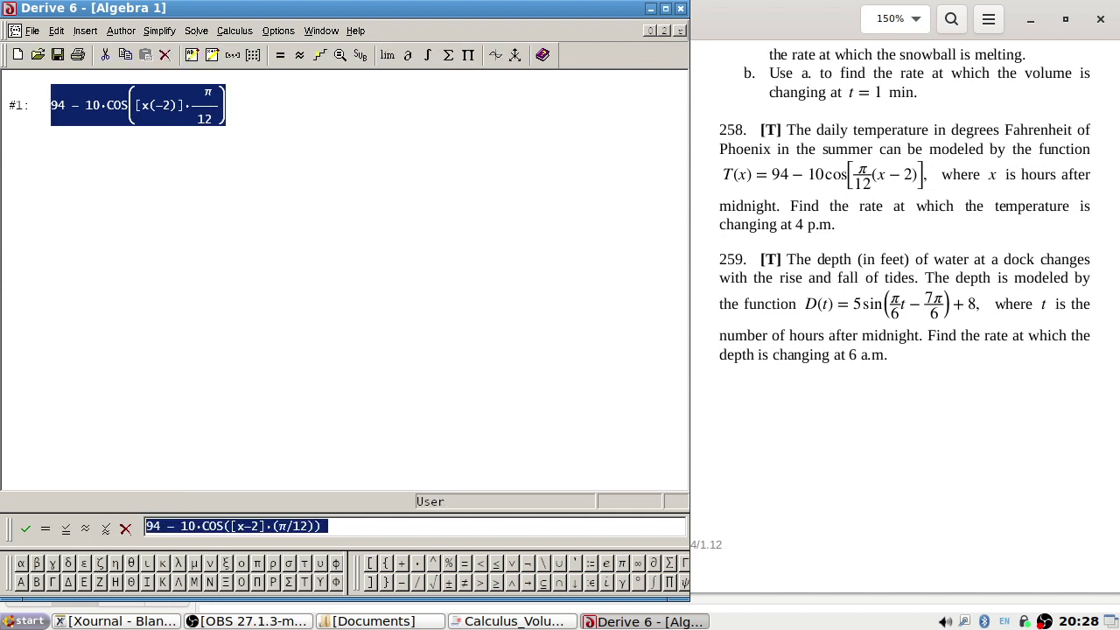
- Select the whole formula for copying and browse the applications menu's Accessories
key(Right)
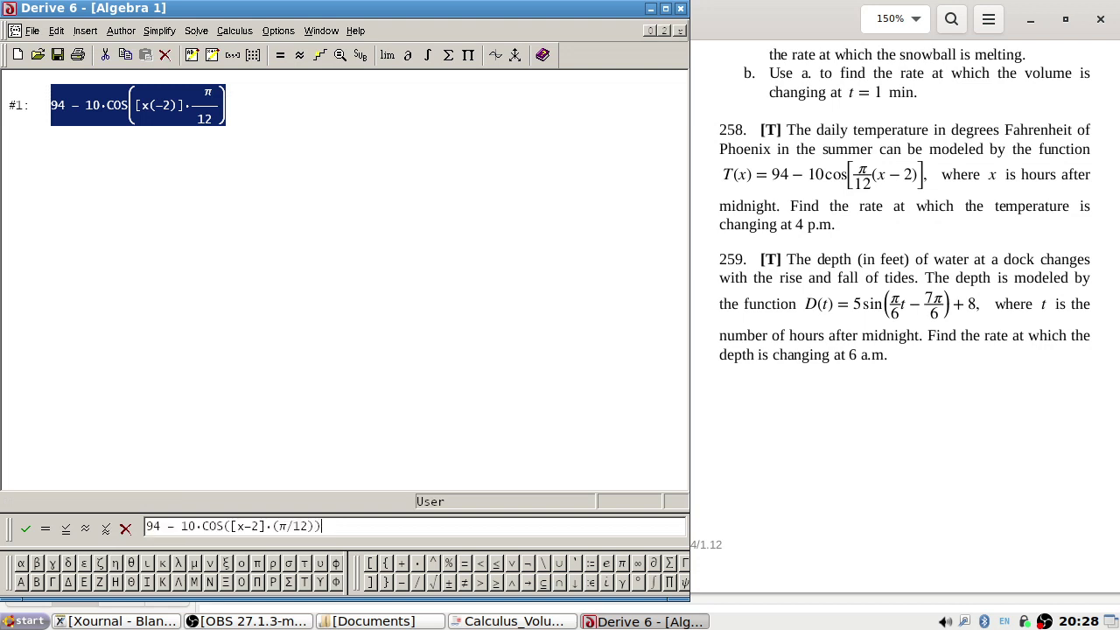
key(shift+Home)
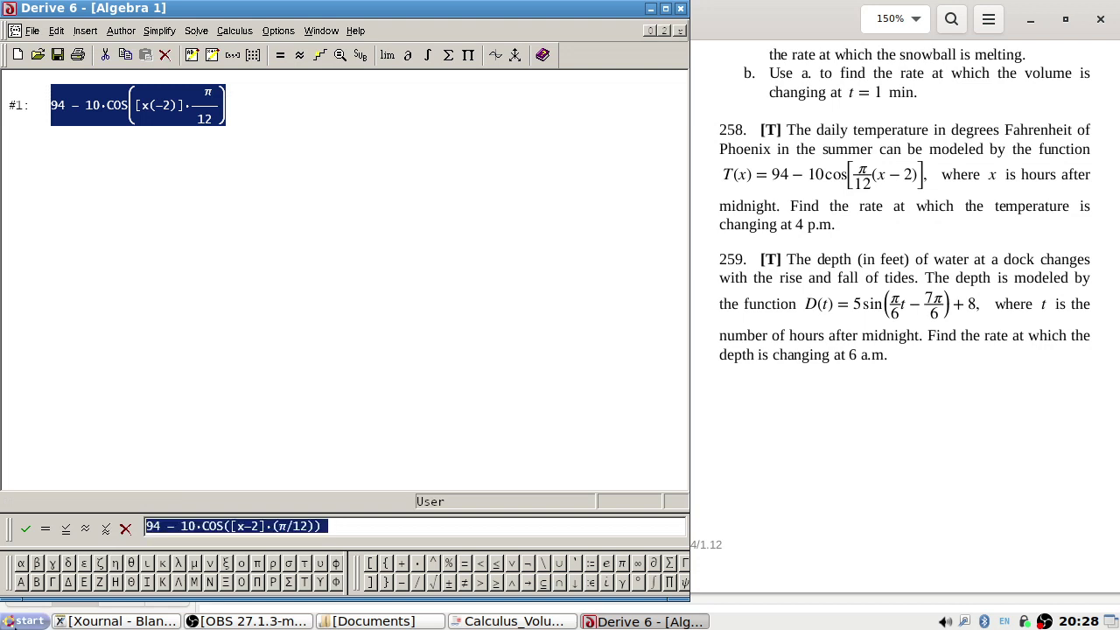
click(26, 622)
mouse_move(119, 355)
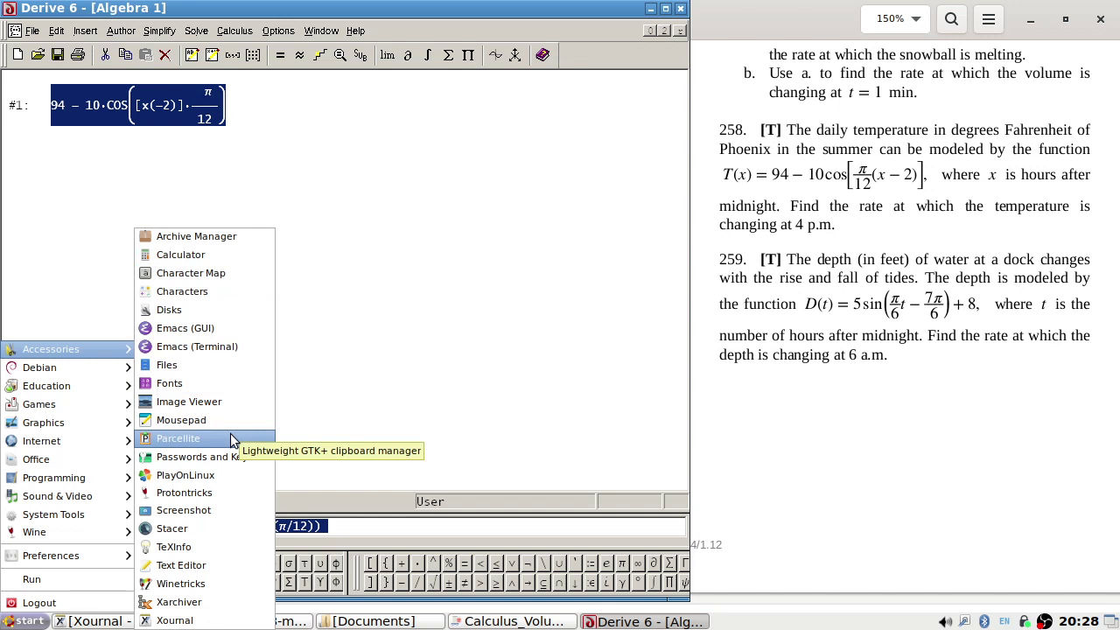
- Paste the Derive formula into a new Text Editor document and replace π with p
click(215, 565)
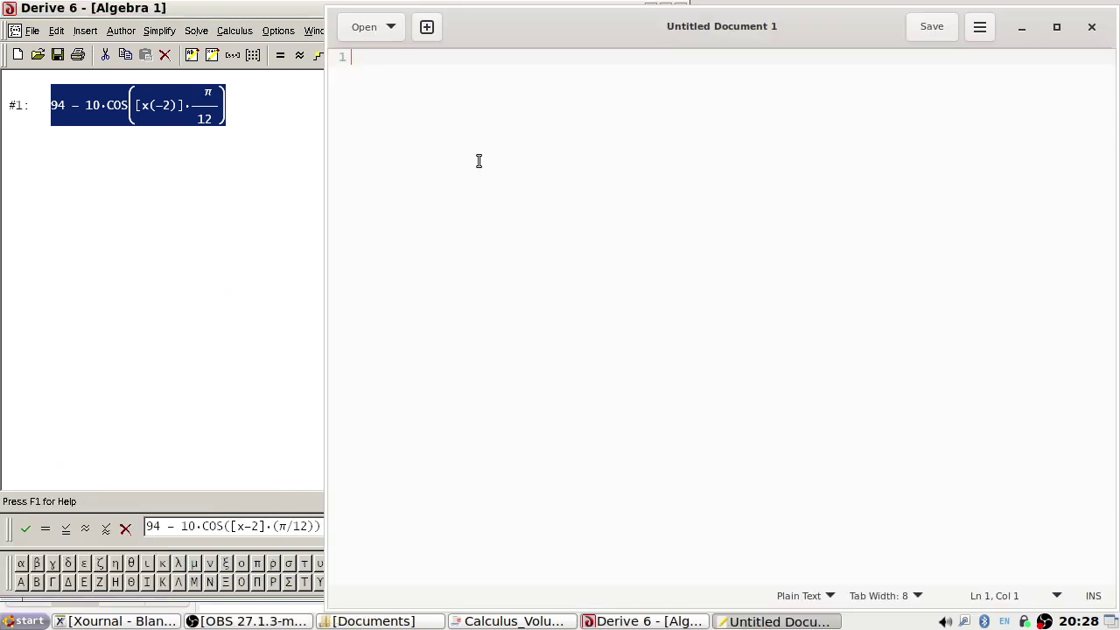
text(94 - 10·COS([x-2]·(π/12)))
click(512, 58)
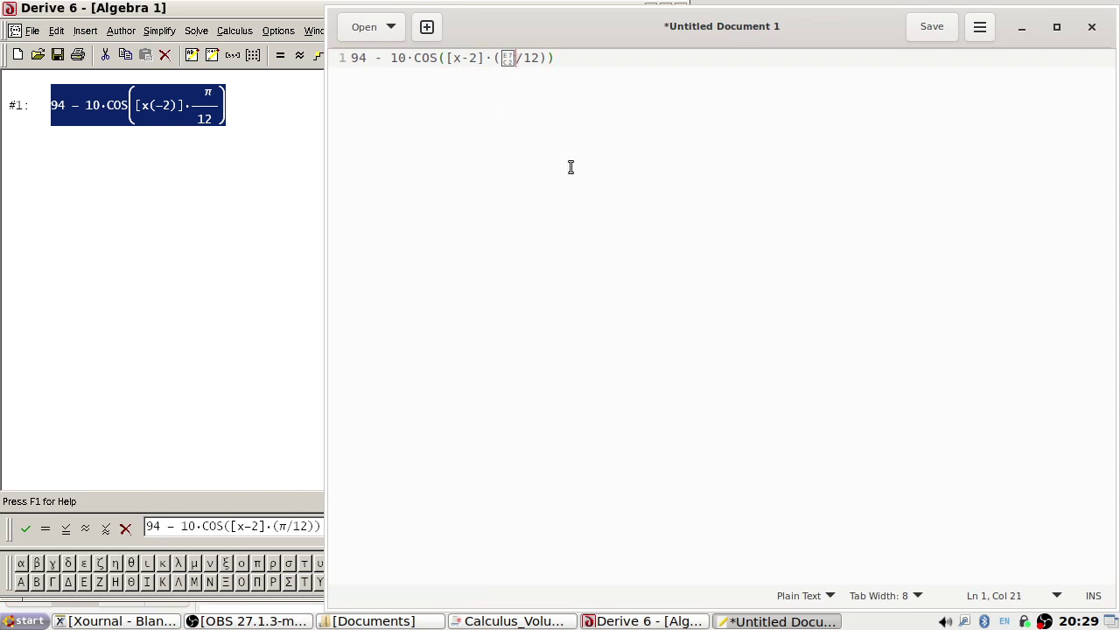
key(BackSpace)
key(ctrl+p)
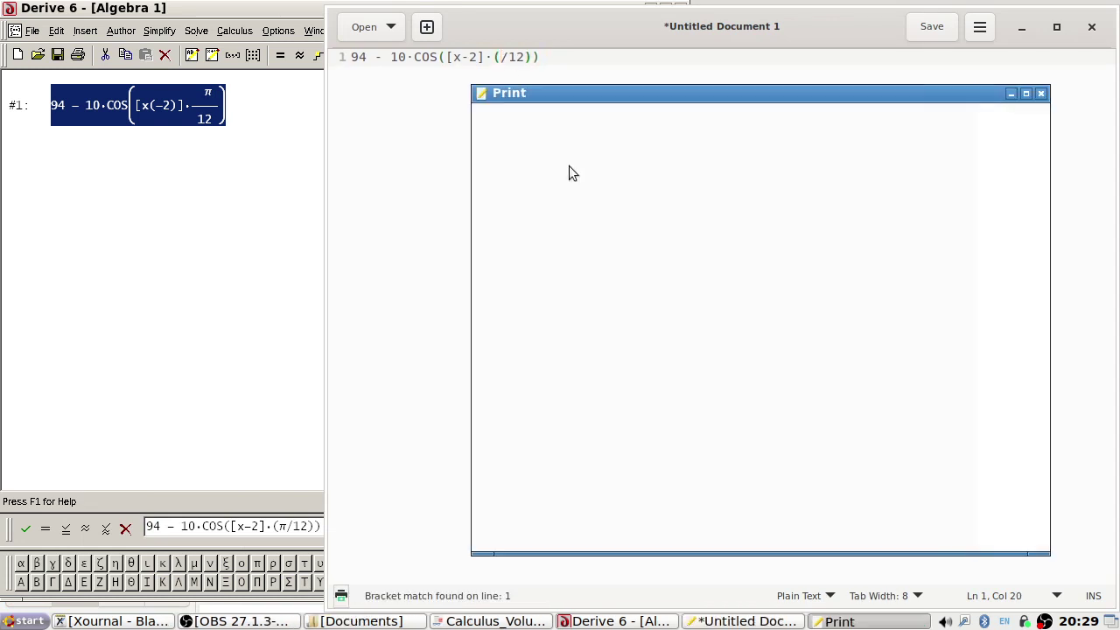
click(1040, 94)
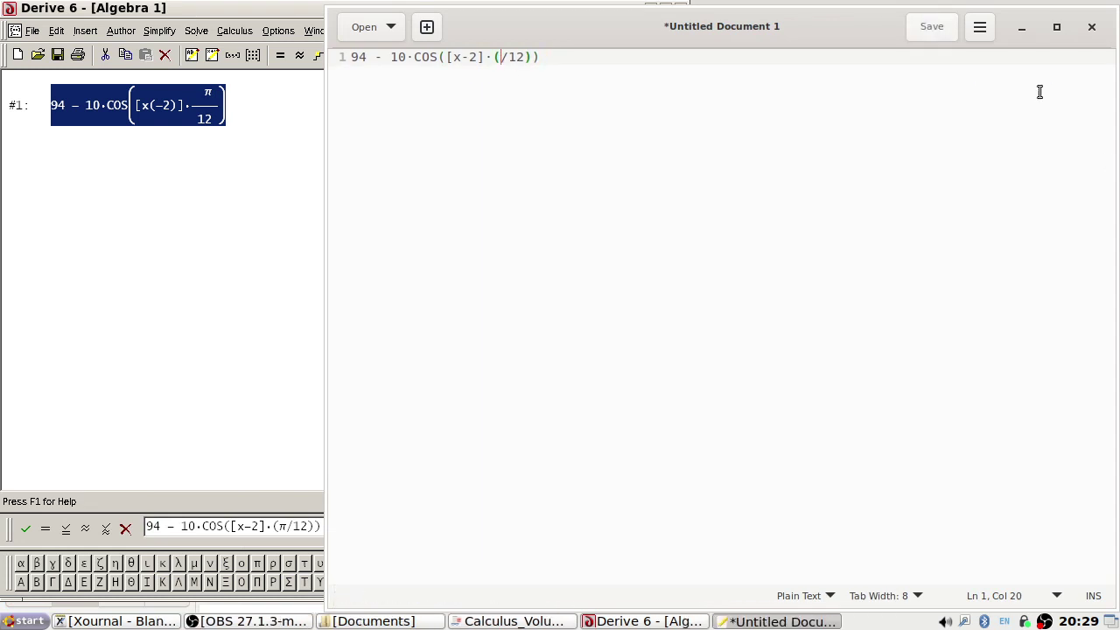
text(p)
- Rewrite the line as 94 - 10*COS((x-2)*(p/12)), swapping brackets and dots for parentheses and asterisks
key(Left)
key(Left)
key(Left)
key(BackSpace)
key(Left)
key(Left)
key(Left)
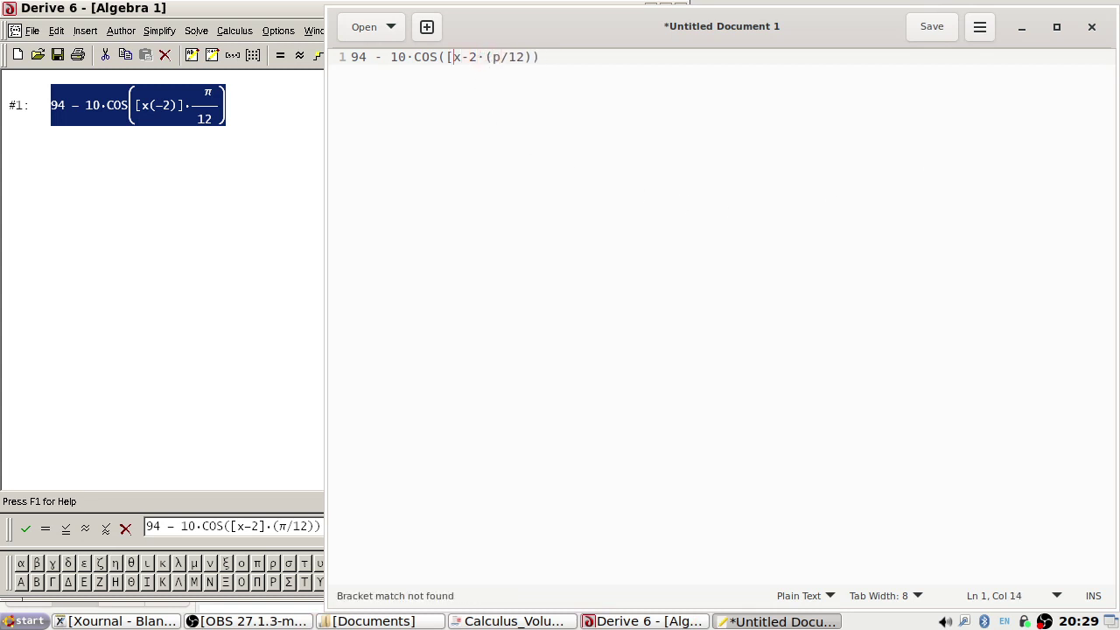
key(BackSpace)
text(()
key(Right)
key(Right)
key(Right)
key(Delete)
text()*)
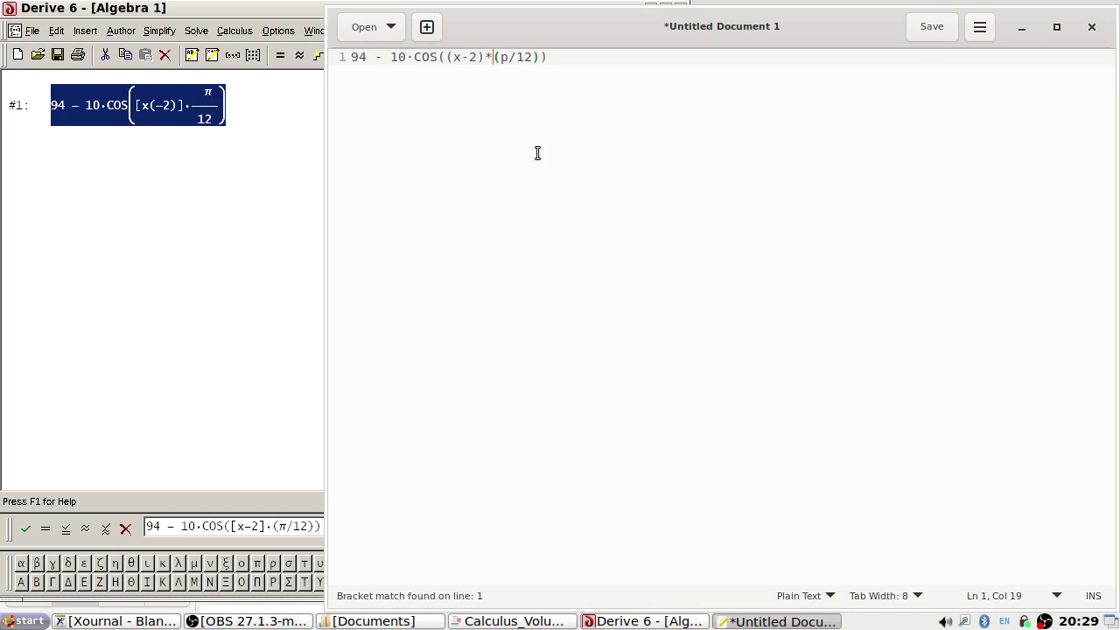
key(Left)
key(Left)
key(Left)
key(Left)
key(Left)
key(Left)
key(Left)
key(Left)
key(Left)
key(Left)
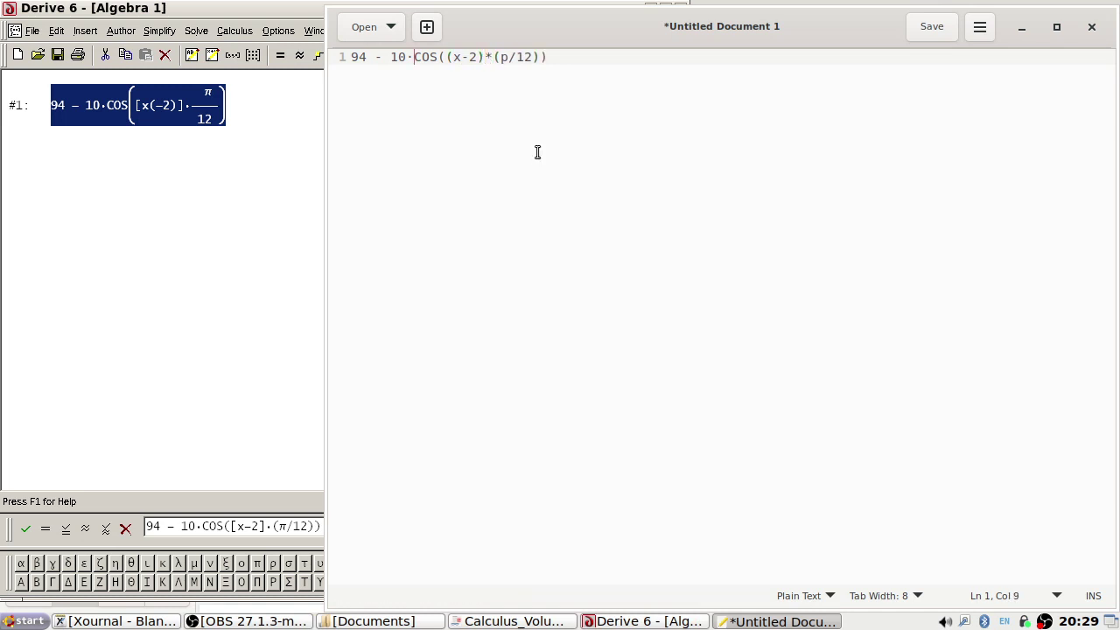
key(BackSpace)
text(*)
- Copy the rewritten line and enter it in Derive as expression #2
key(ctrl+a)
key(ctrl+c)
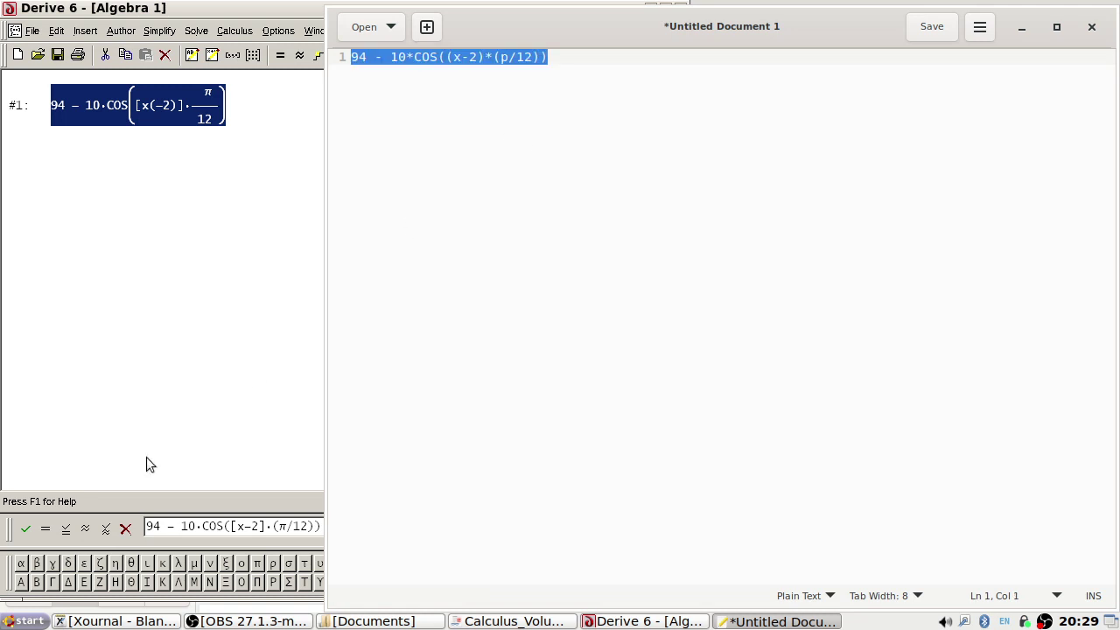
click(218, 529)
key(ctrl+a)
key(ctrl+v)
key(Return)
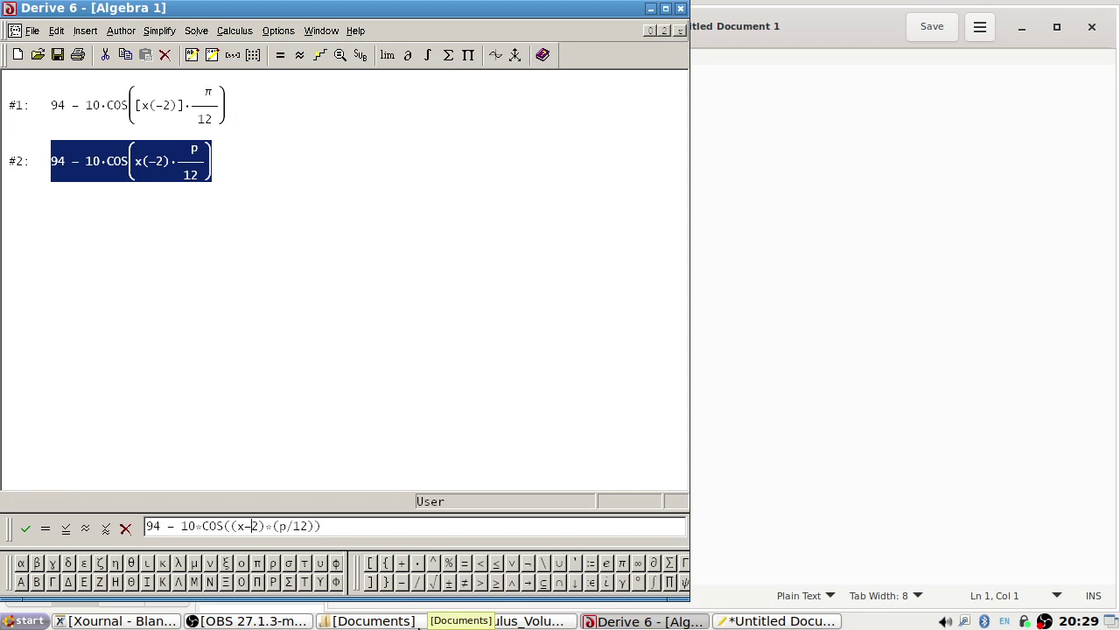
- Enter a y version of the expression, substitute x−2 for y, and evaluate it to 99
key(BackSpace)
key(BackSpace)
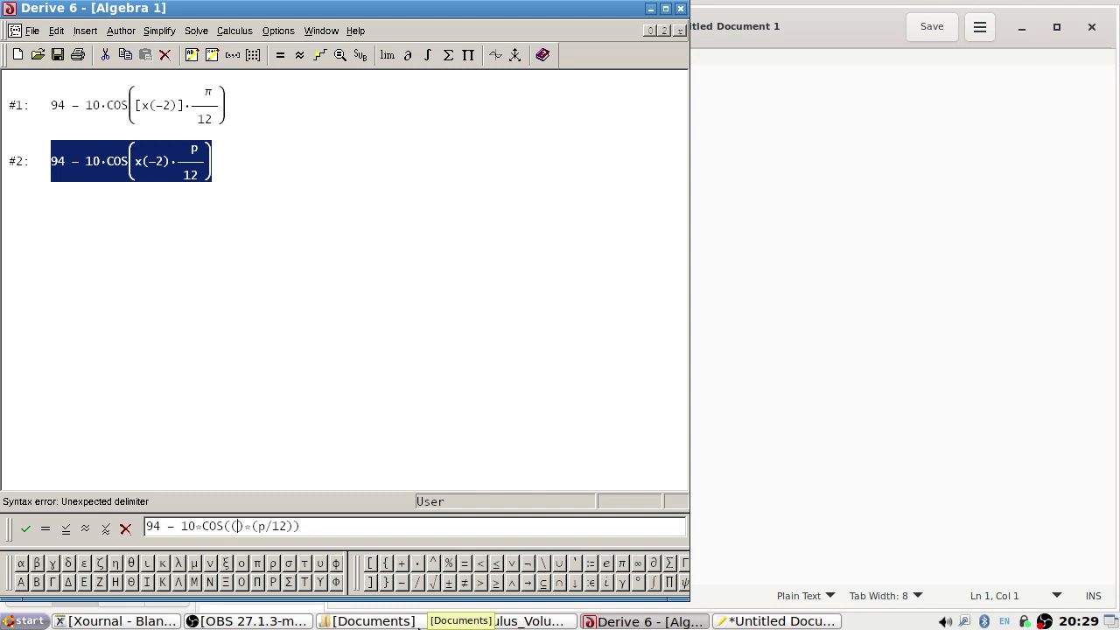
text(y)
key(Return)
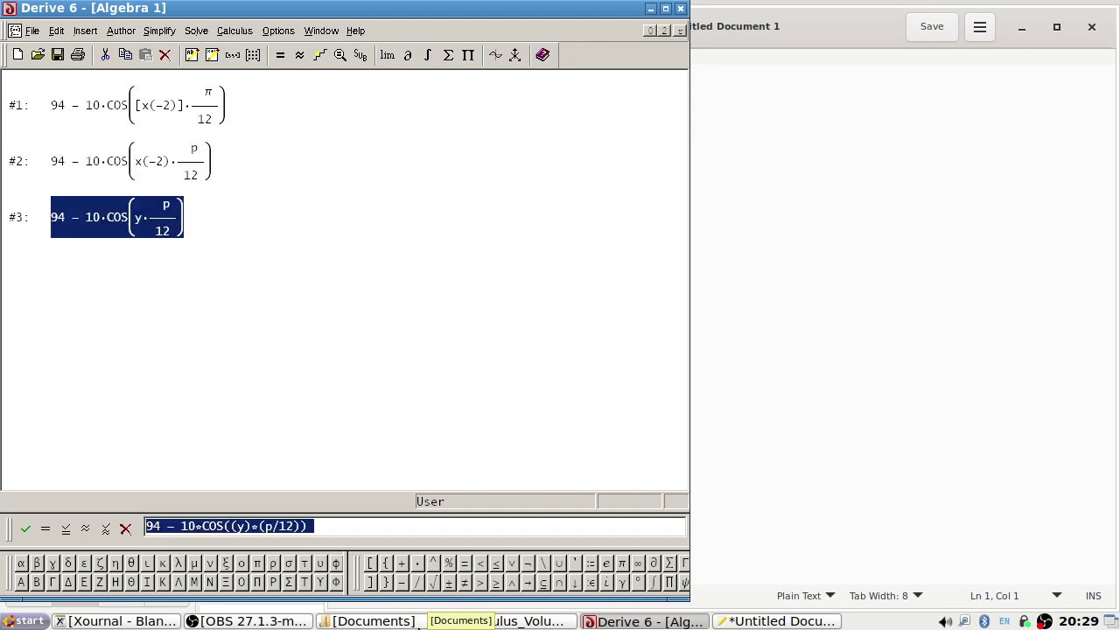
click(357, 60)
text(x-2)
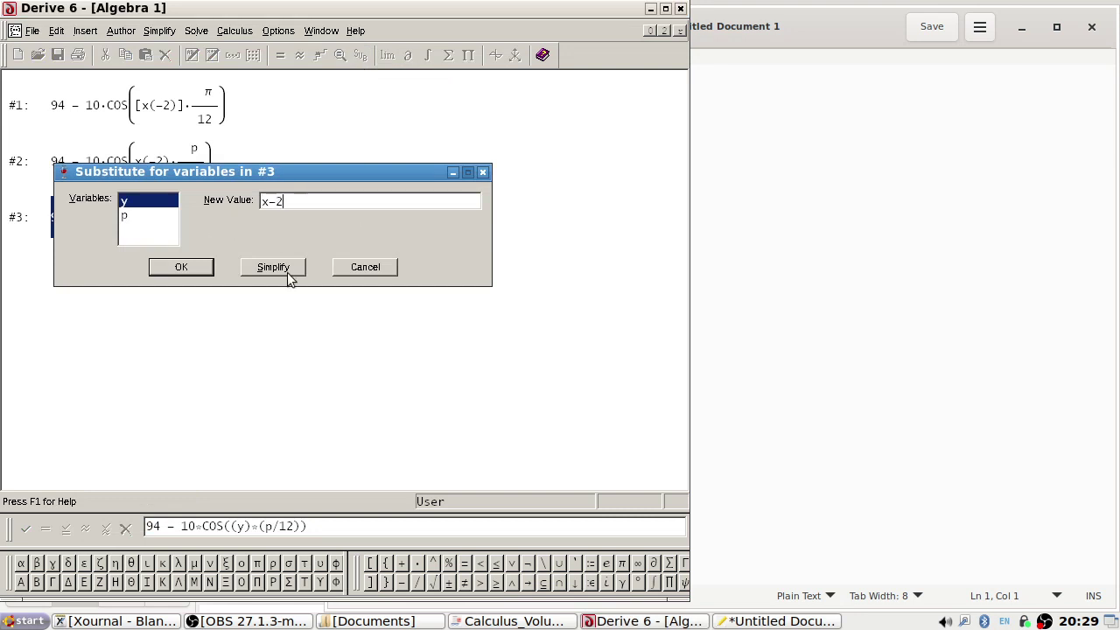
click(183, 267)
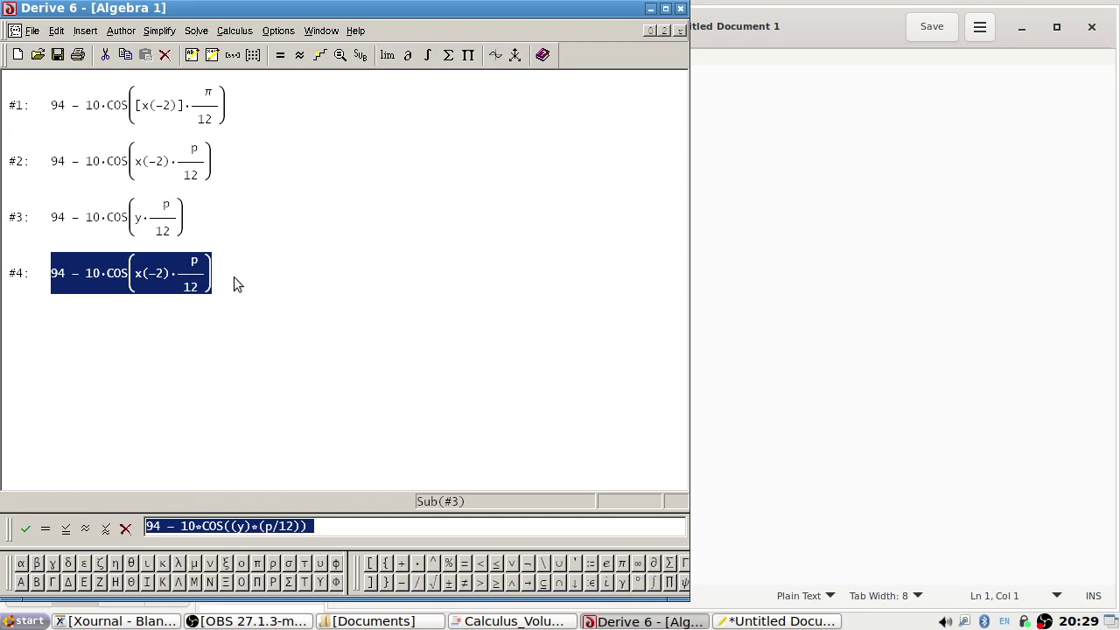
click(360, 58)
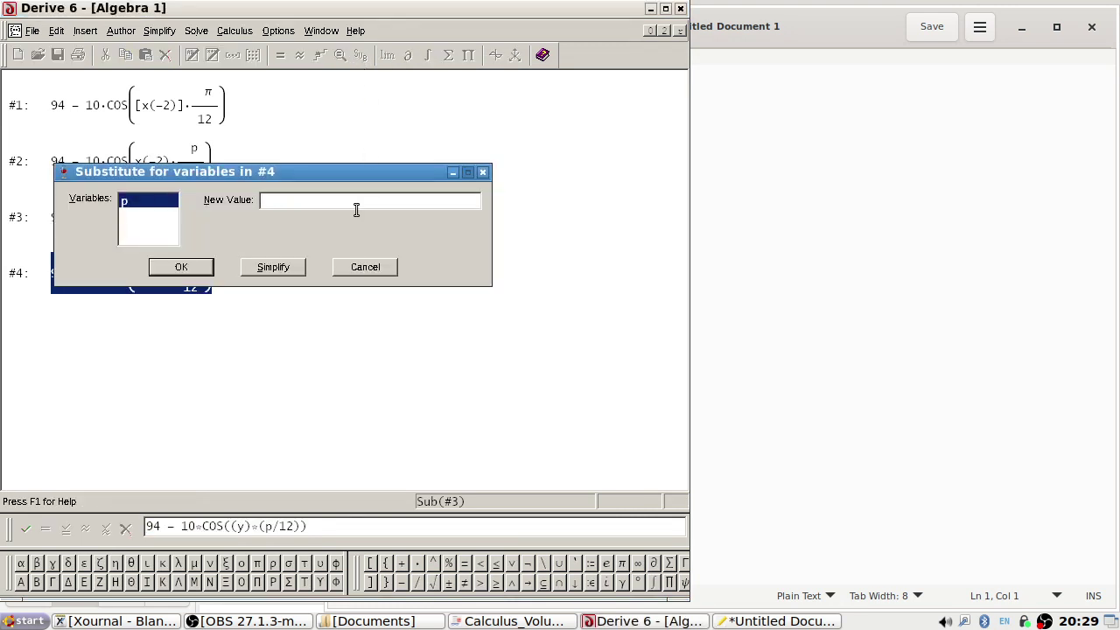
click(290, 267)
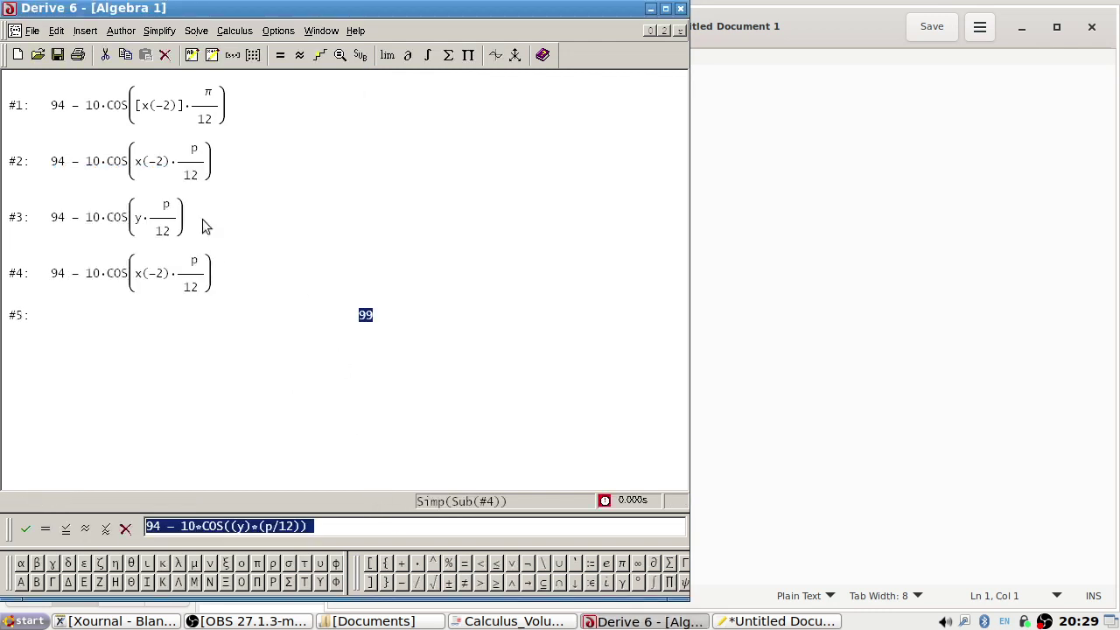
- Delete expression #2, check the Calculus Volume 1 textbook, and close Derive 6
click(196, 161)
key(Delete)
key(Delete)
key(Delete)
key(Delete)
key(Delete)
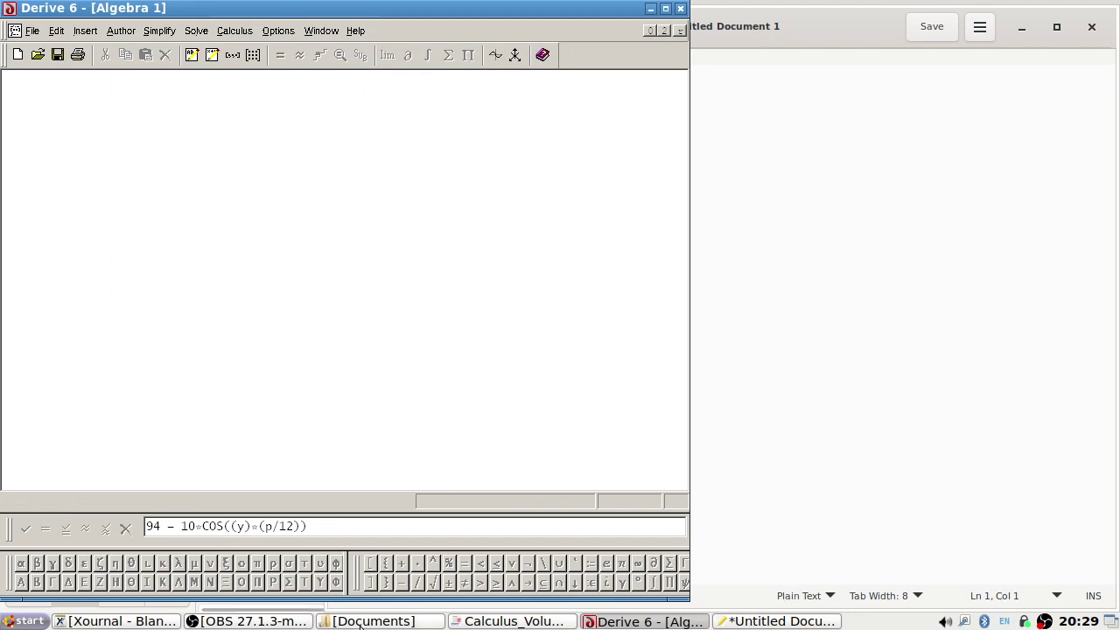
click(558, 623)
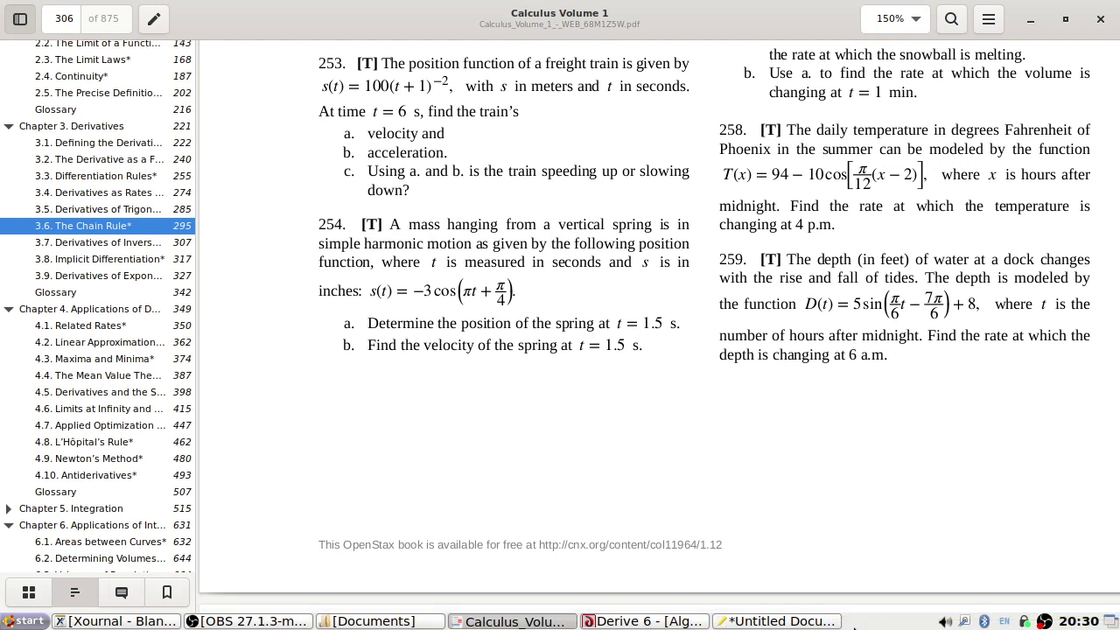
click(624, 622)
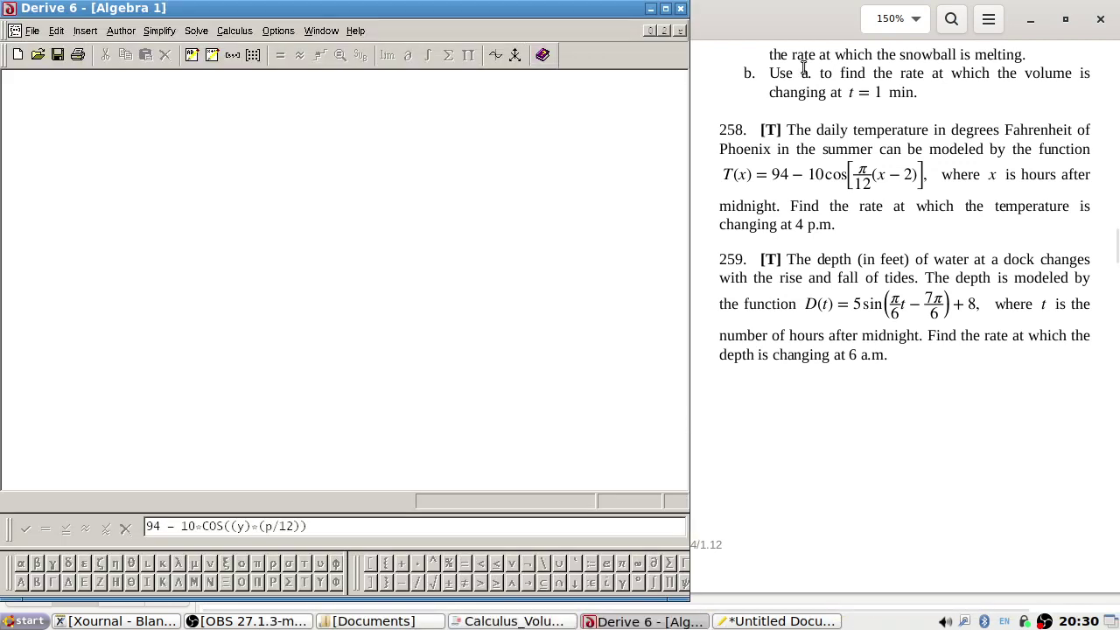
click(680, 9)
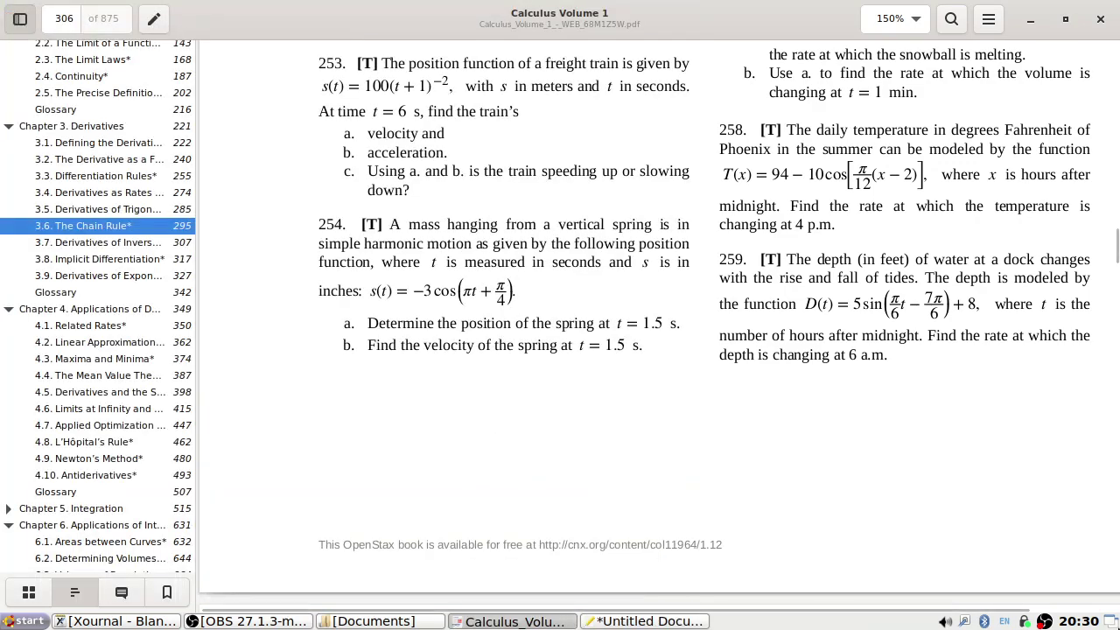
- Relaunch Derive 6 from its desktop icon via the launch prompt
key(super+d)
double_click(60, 100)
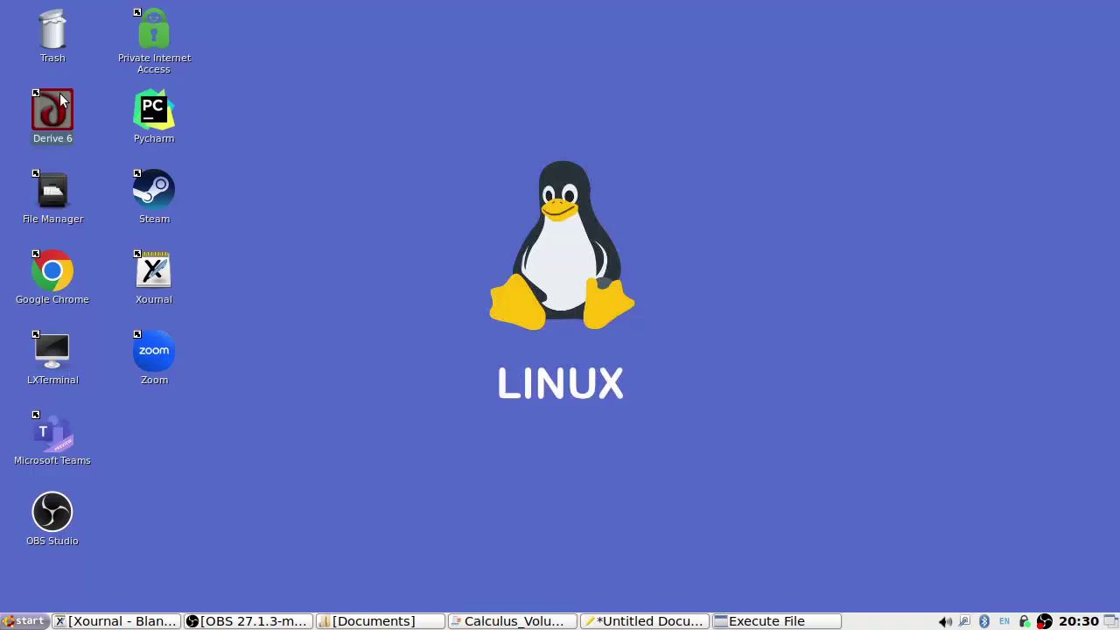
click(765, 620)
click(398, 358)
- Close the untitled gedit note without saving and bring the Calculus Volume 1 PDF forward
click(658, 622)
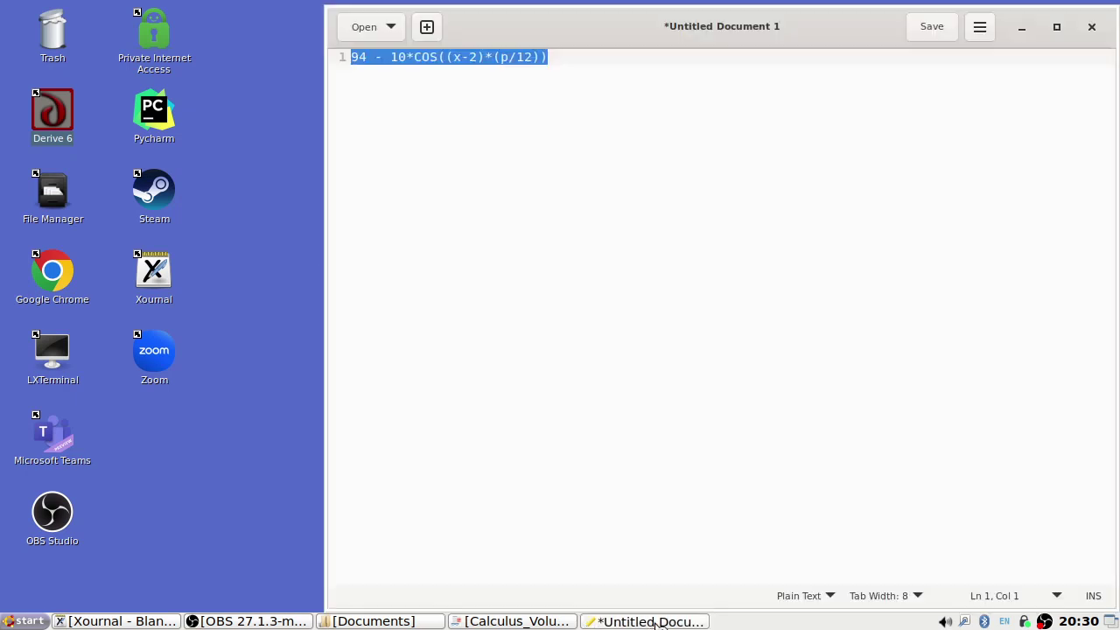
click(1093, 27)
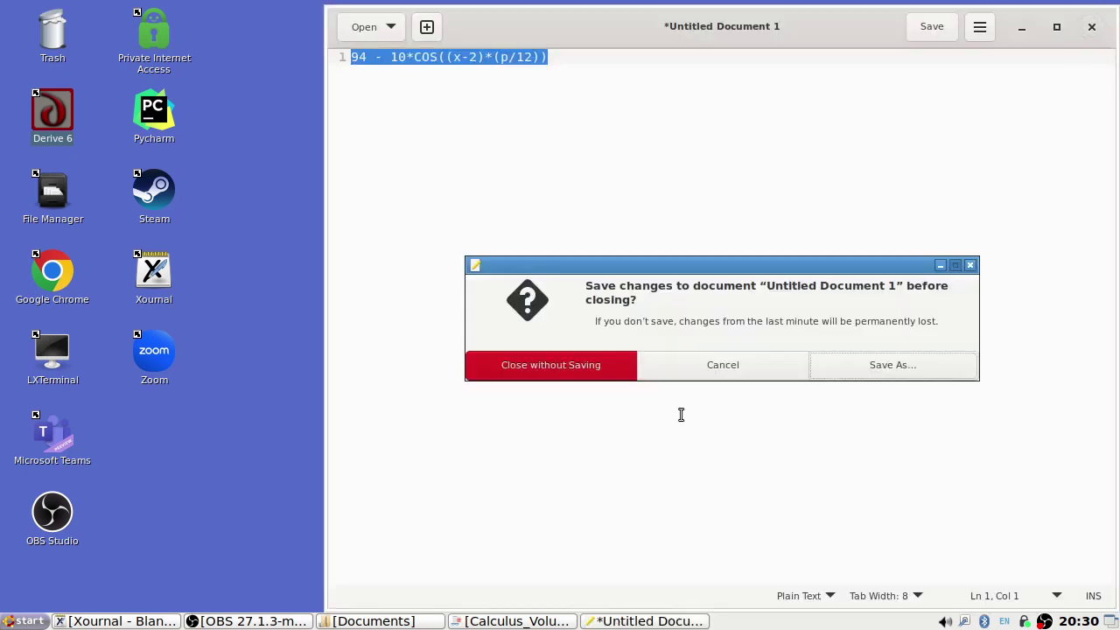
click(600, 370)
click(470, 623)
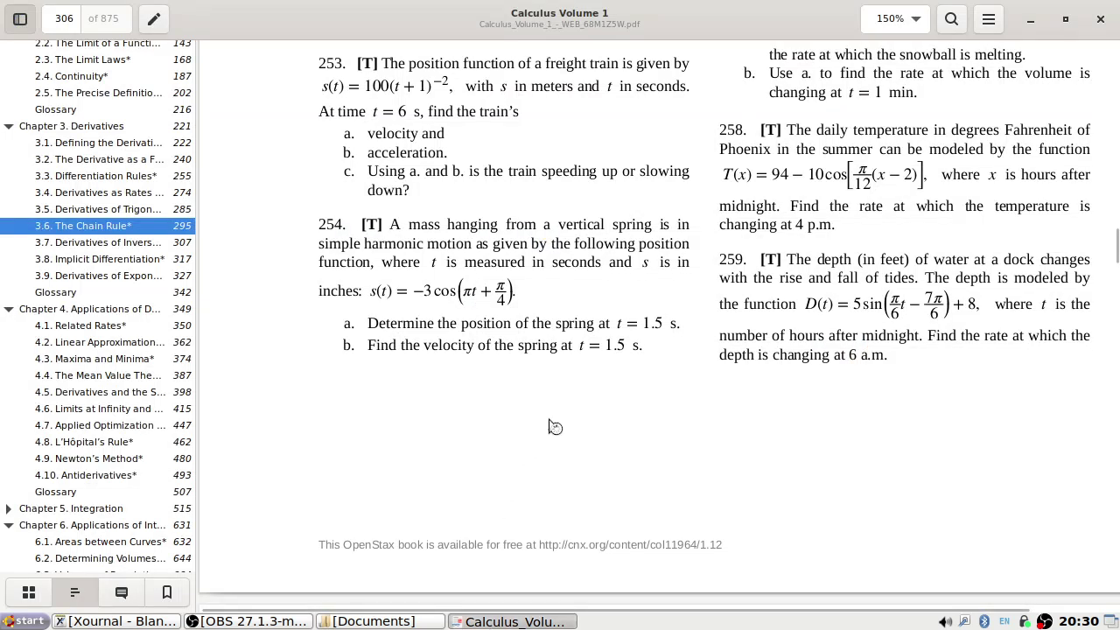
scroll(602, 402, up, 3)
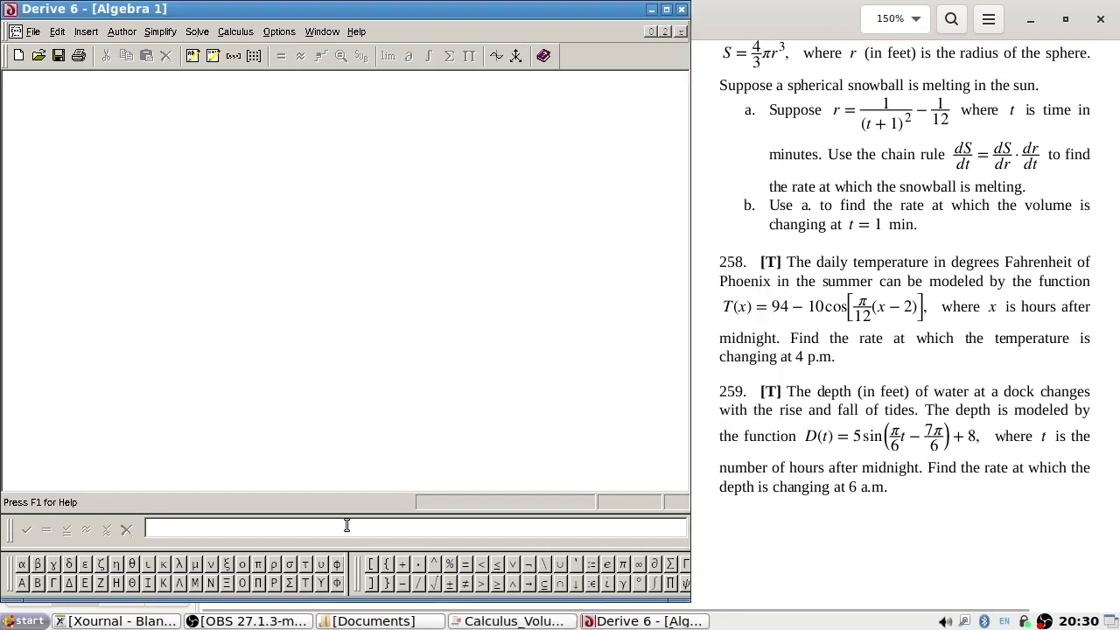
- Enable 'Prompt to use factory default settings at startup' in Options > Startup, then quit Derive
click(332, 32)
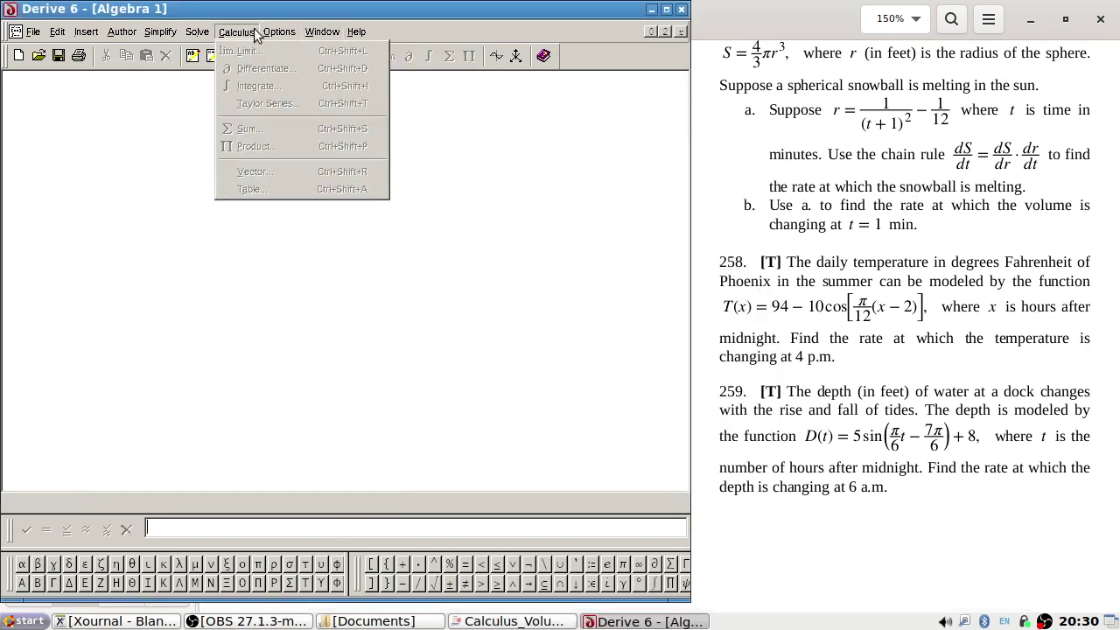
mouse_move(268, 31)
click(306, 135)
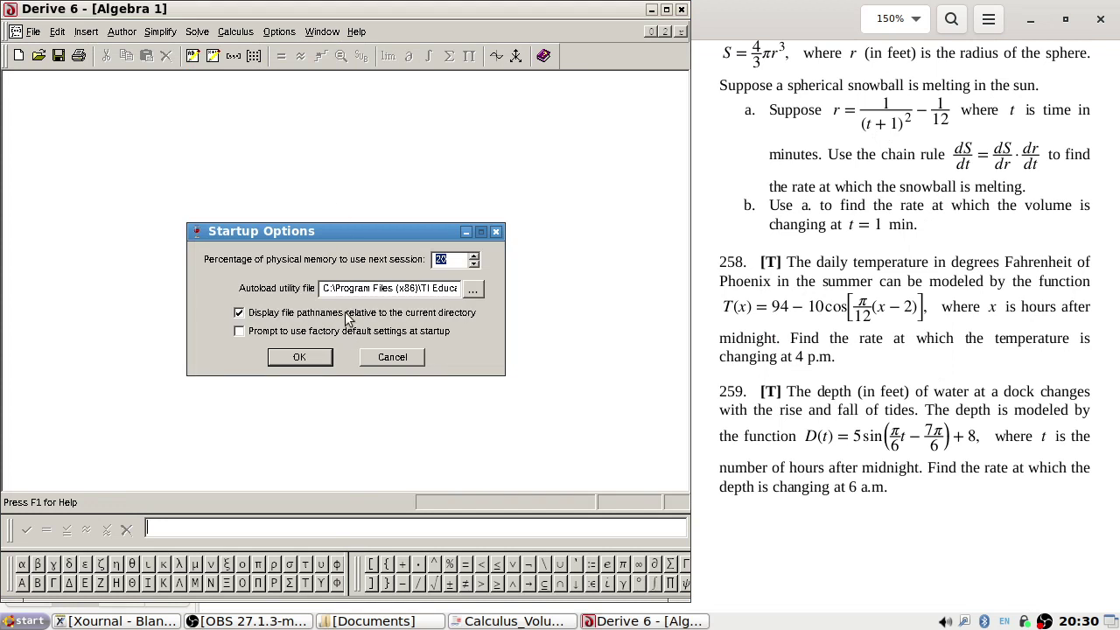
click(363, 332)
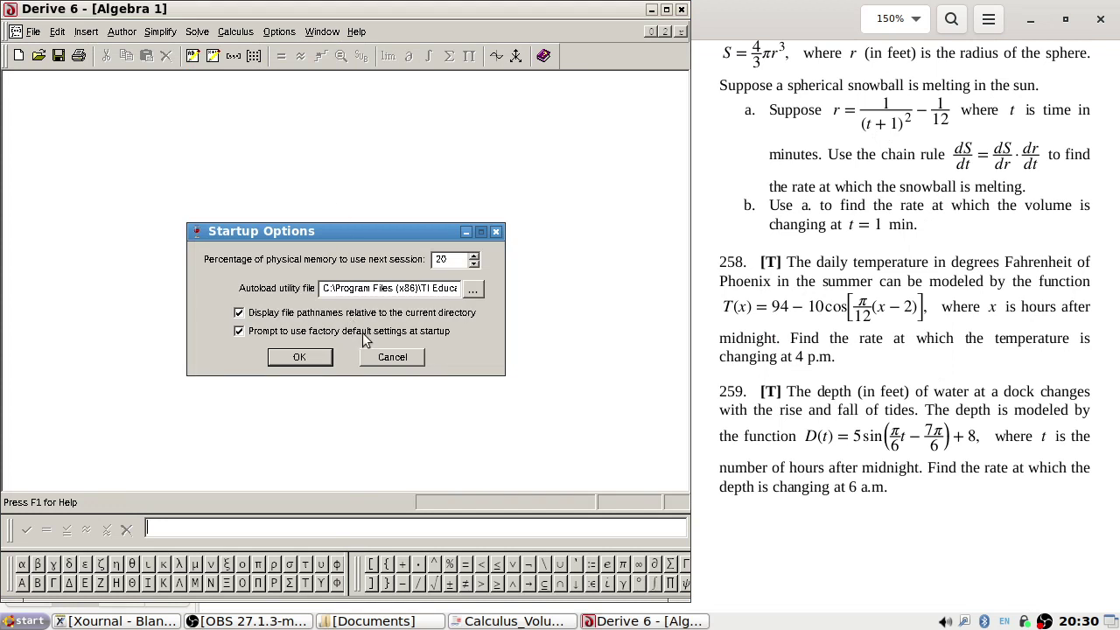
click(299, 357)
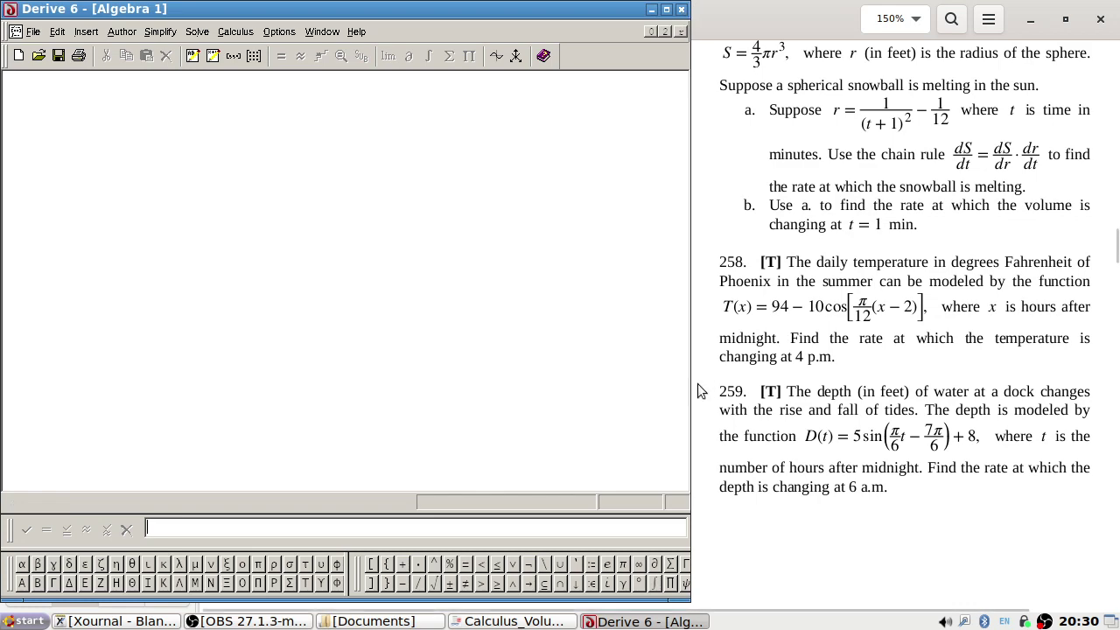
key(alt+F4)
- Hide the textbook and launch Derive 6, accepting factory default settings
click(1031, 19)
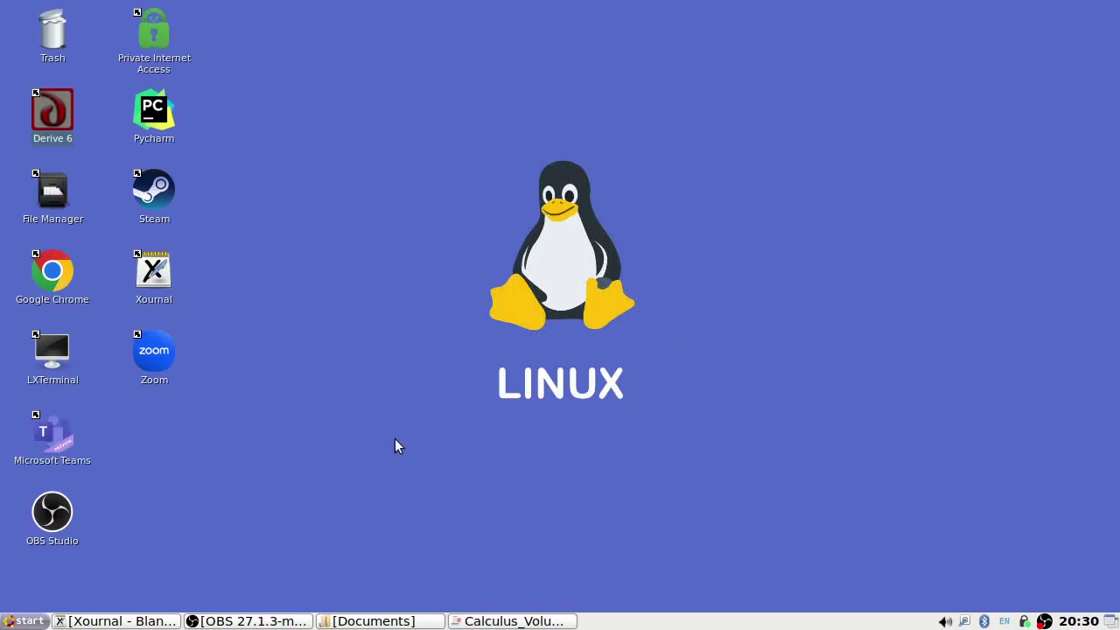
double_click(52, 111)
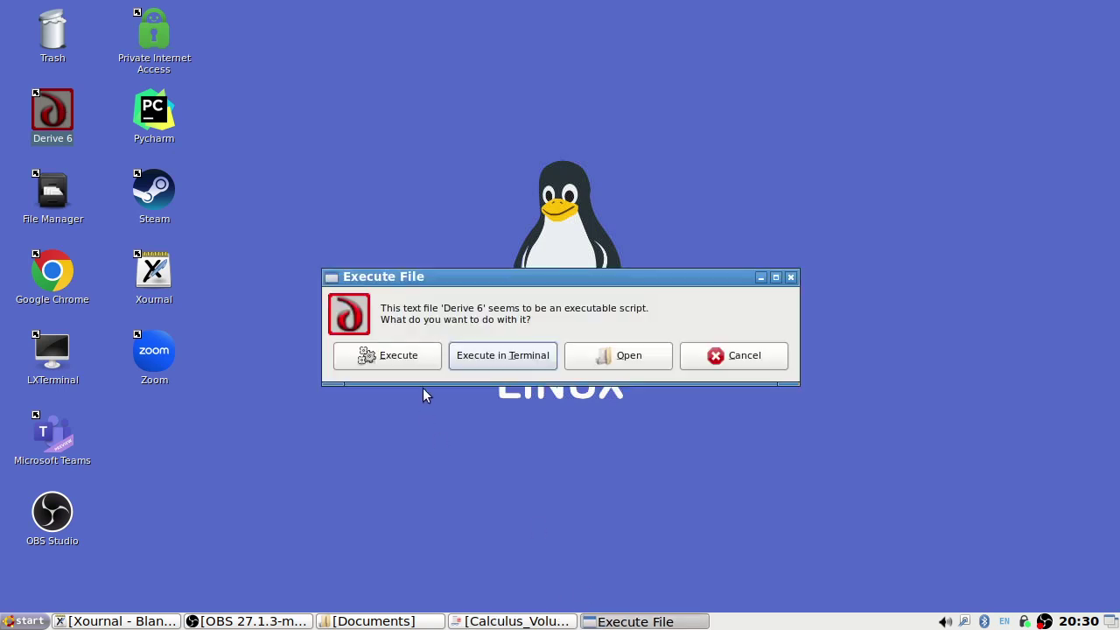
click(420, 362)
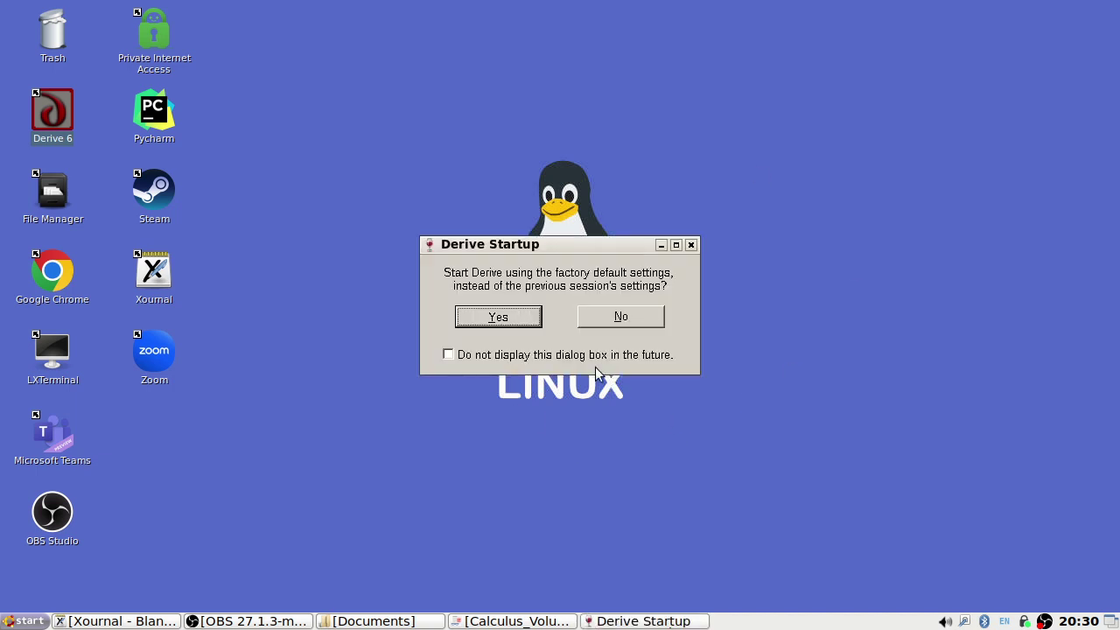
click(504, 313)
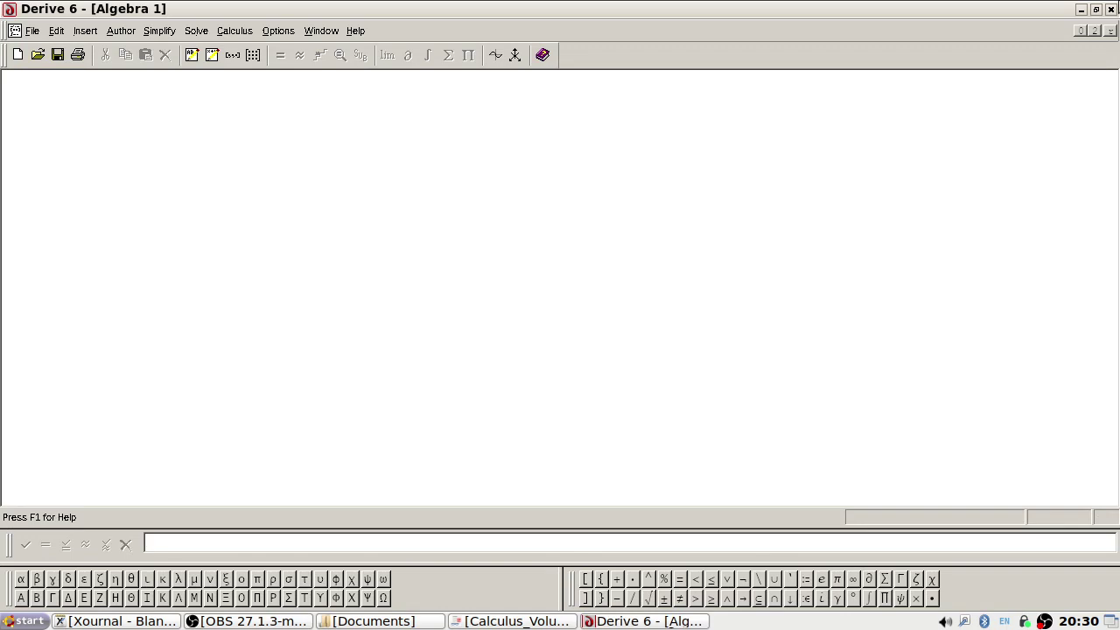
- Close Derive and relaunch it with factory defaults again, bringing the Algebra 1 worksheet forward
click(1112, 9)
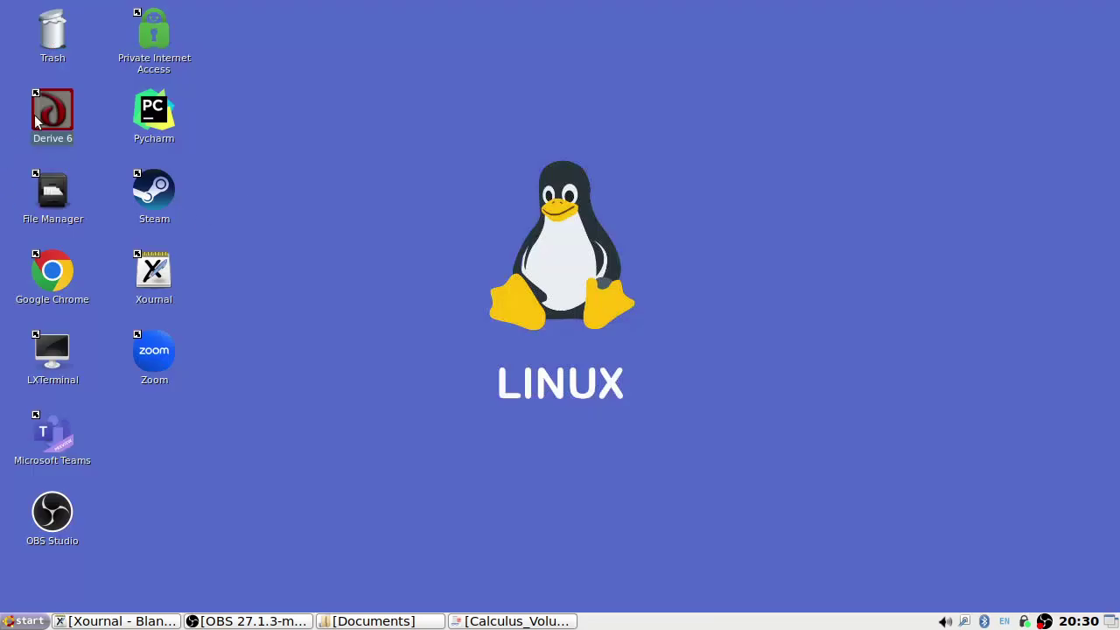
double_click(37, 121)
click(426, 356)
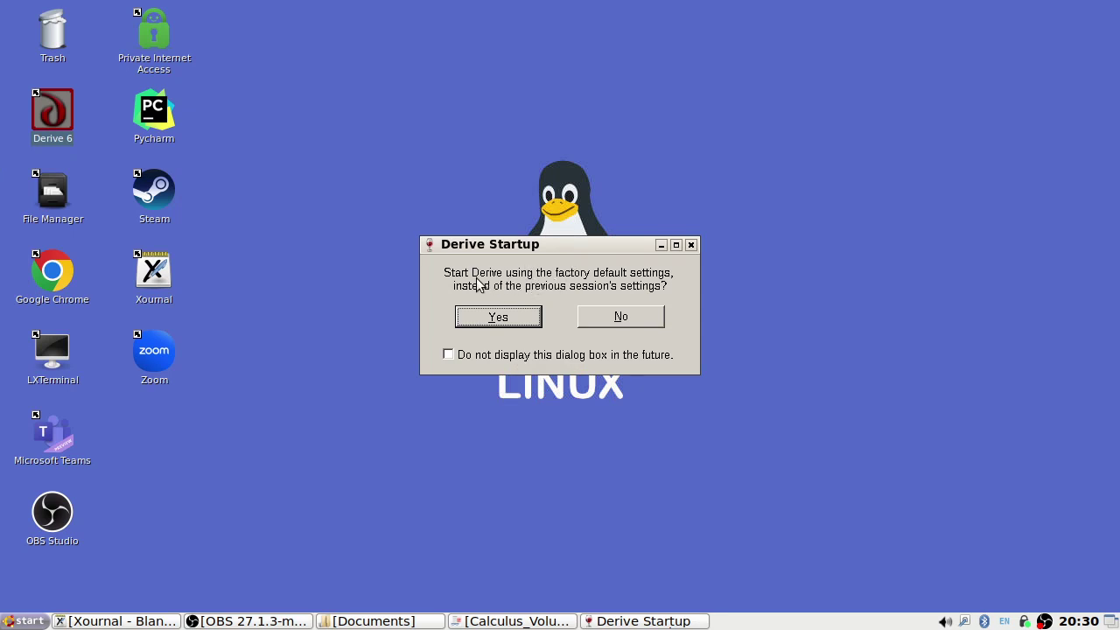
click(524, 320)
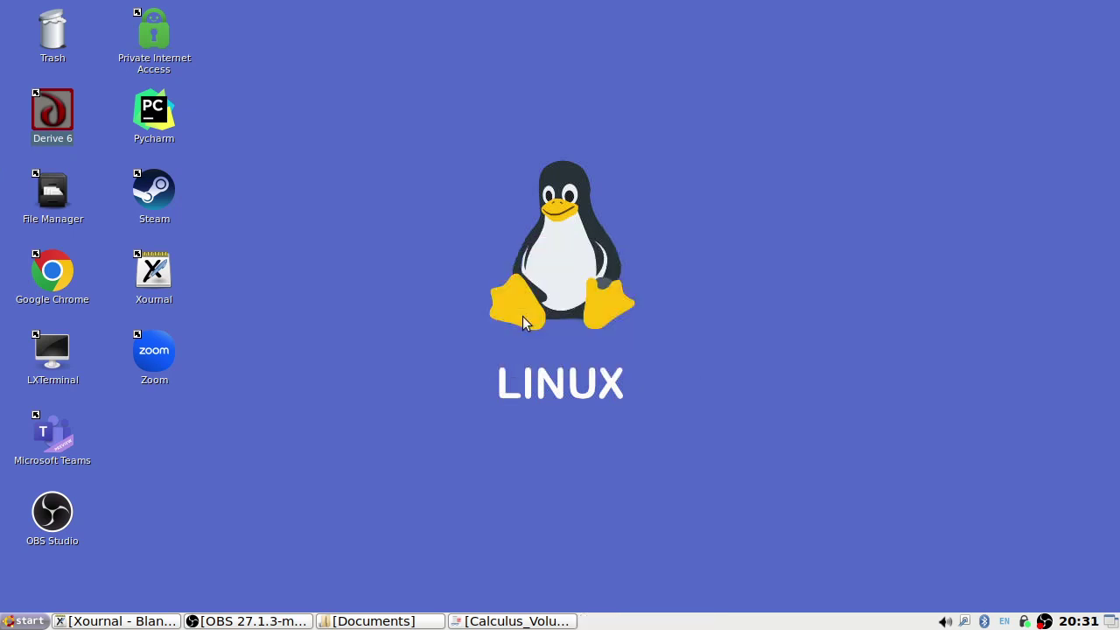
click(495, 619)
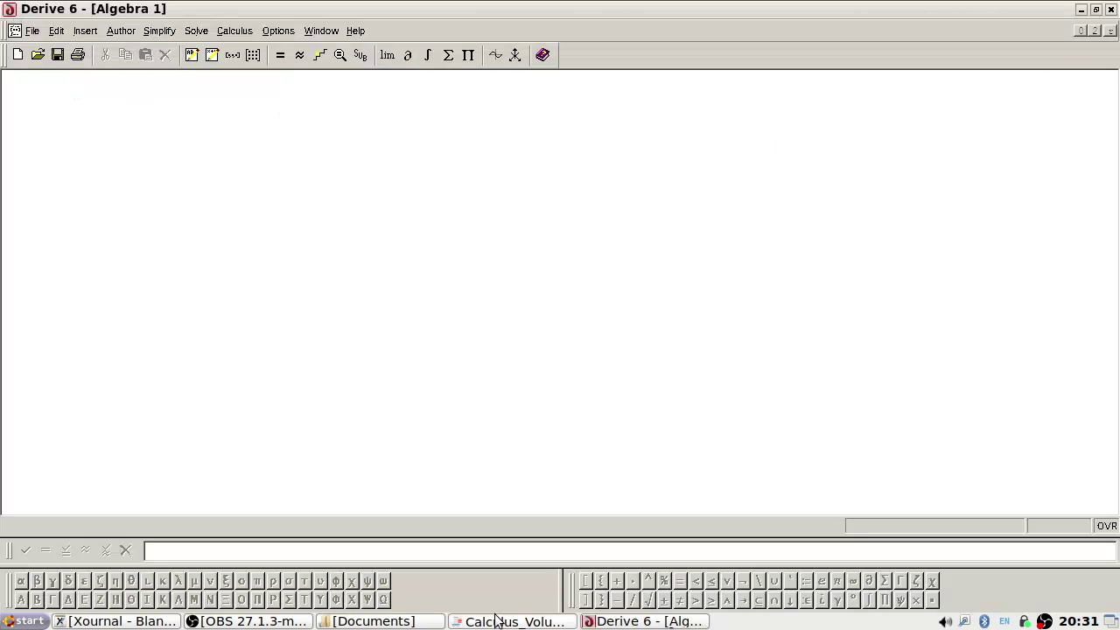
- Resize Derive beside the textbook and enter T(x) := 94 − 10cos(π/12·(x−2)) and T(x)
click(600, 621)
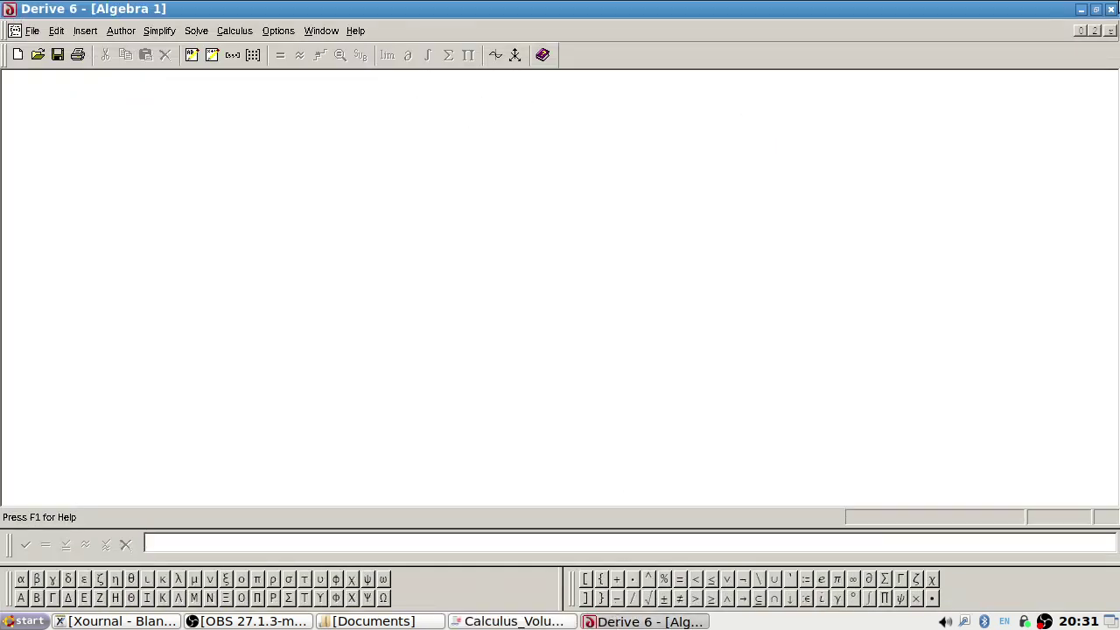
click(1096, 9)
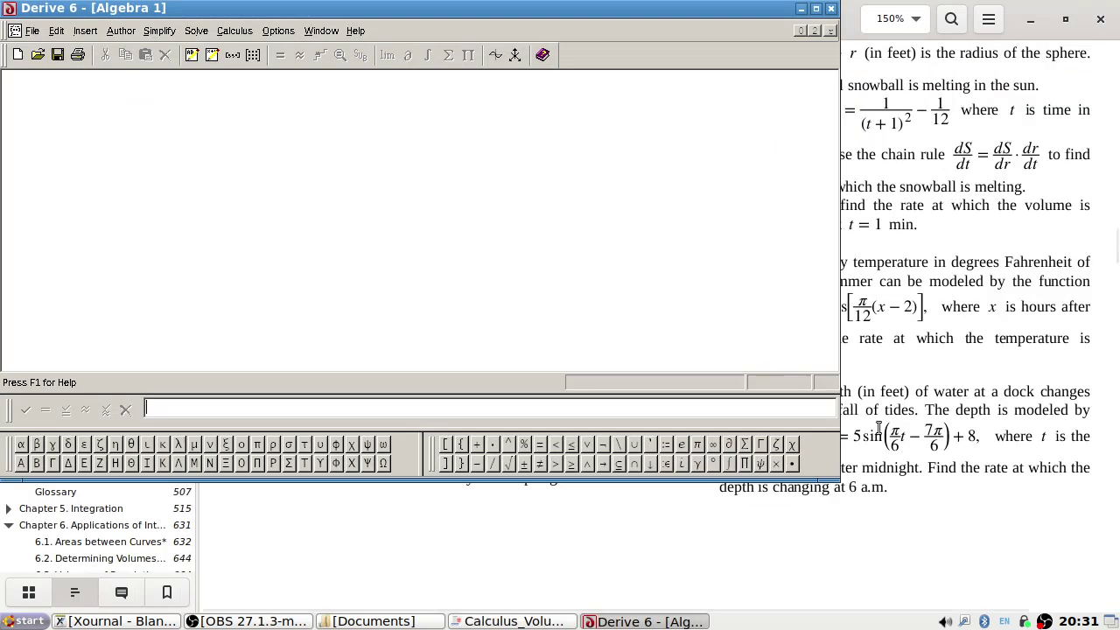
drag(836, 480, 692, 599)
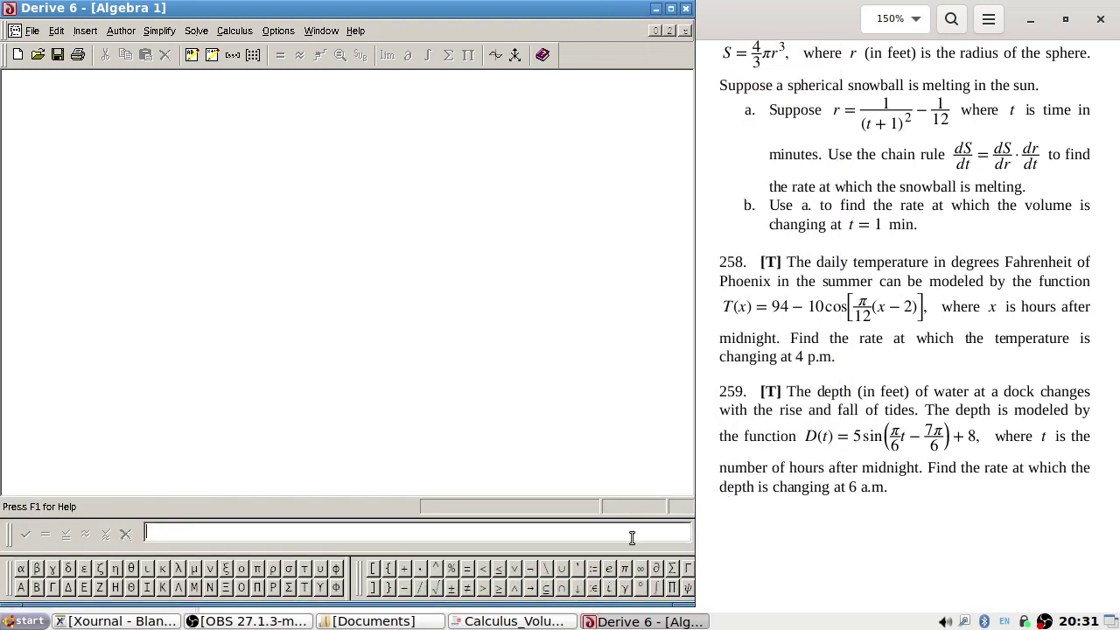
text(T(x) := 94 - 10·cos((π/12)·(x-2)
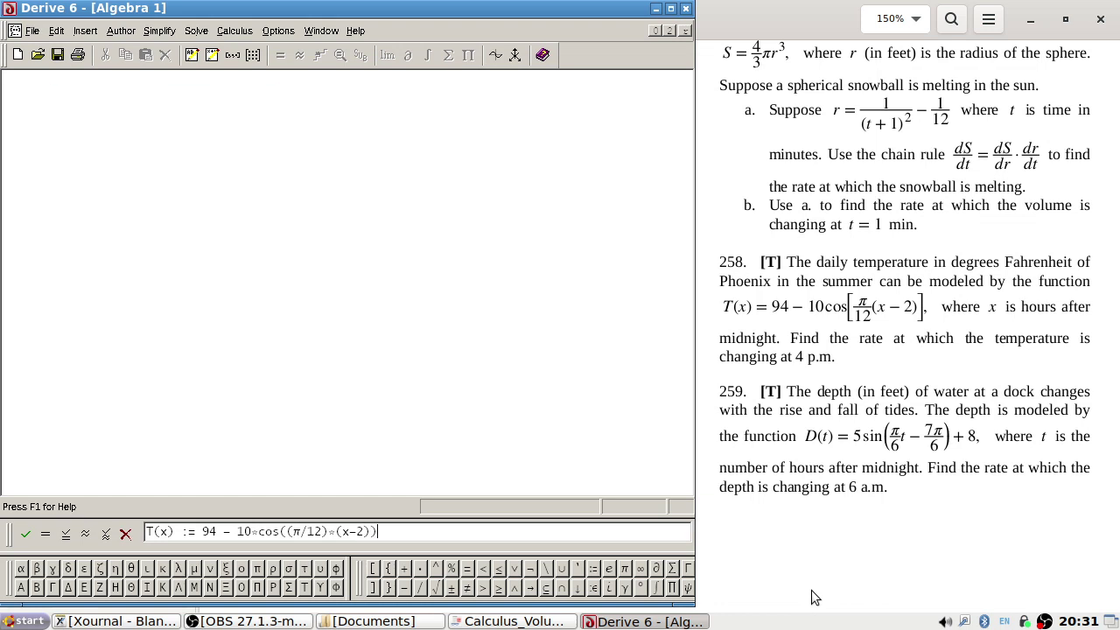
key(Return)
text(T(x))
key(Return)
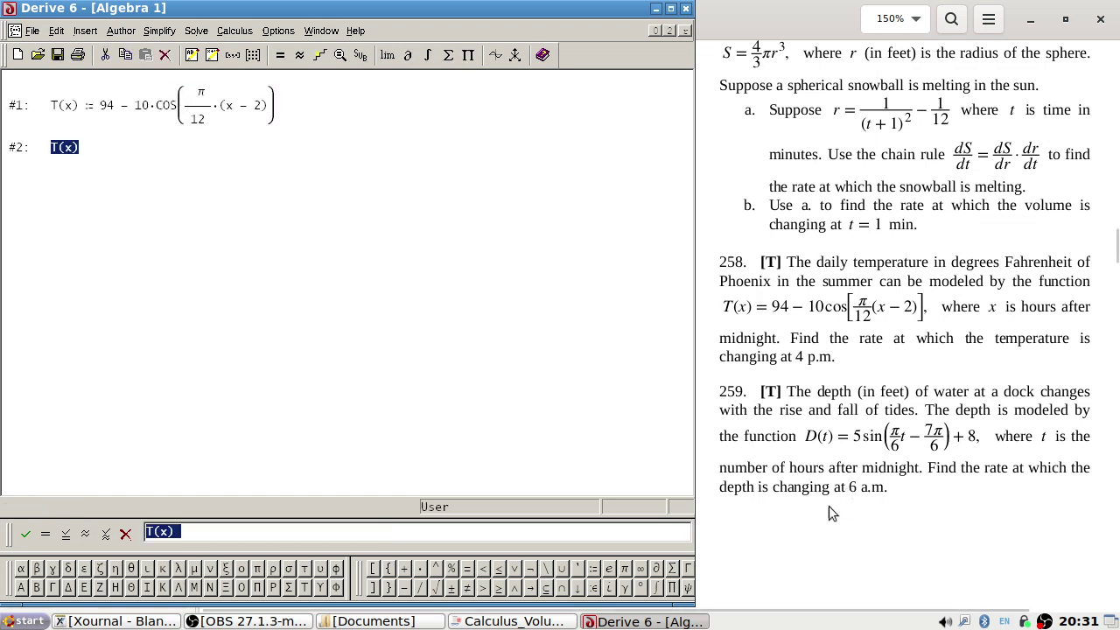
- Differentiate T(x), evaluate it at x = 16 to get −5π/12, then clear the worksheet
click(409, 56)
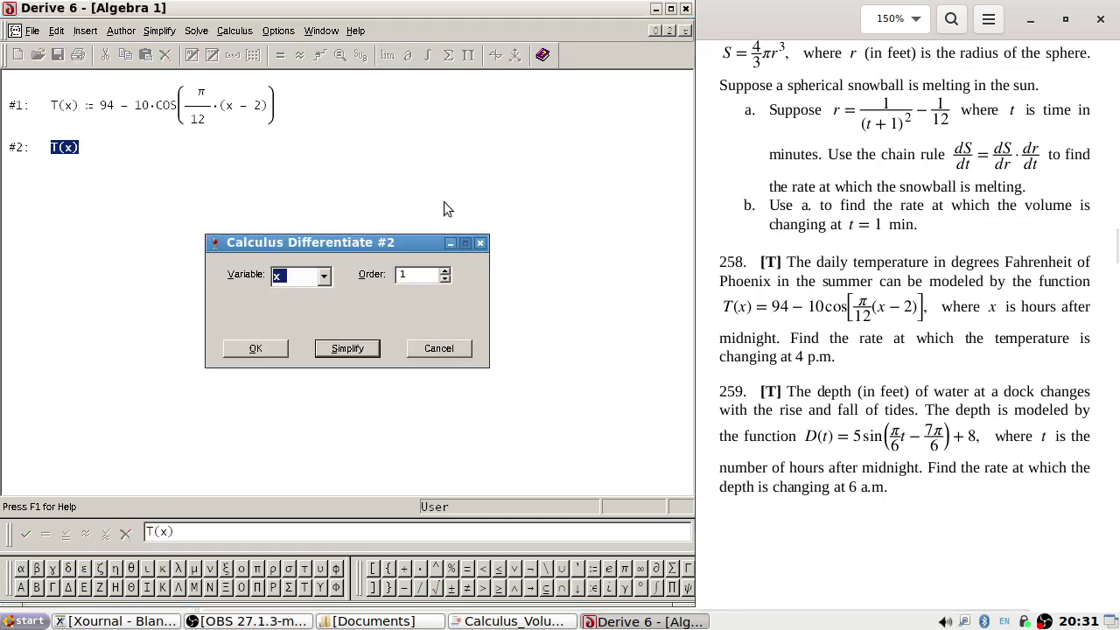
click(369, 348)
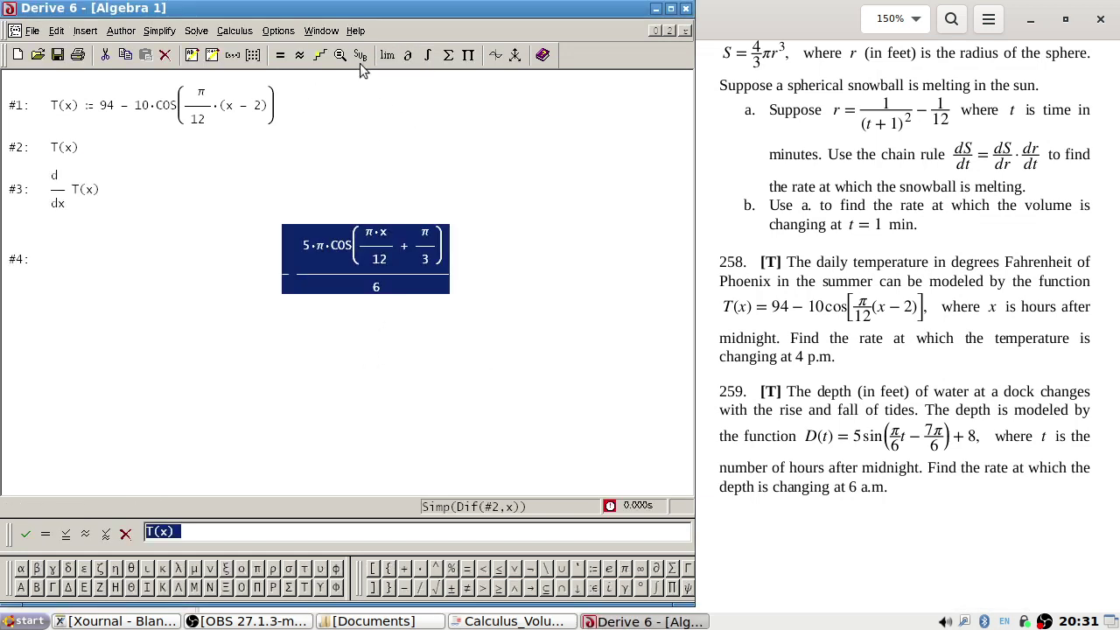
click(360, 54)
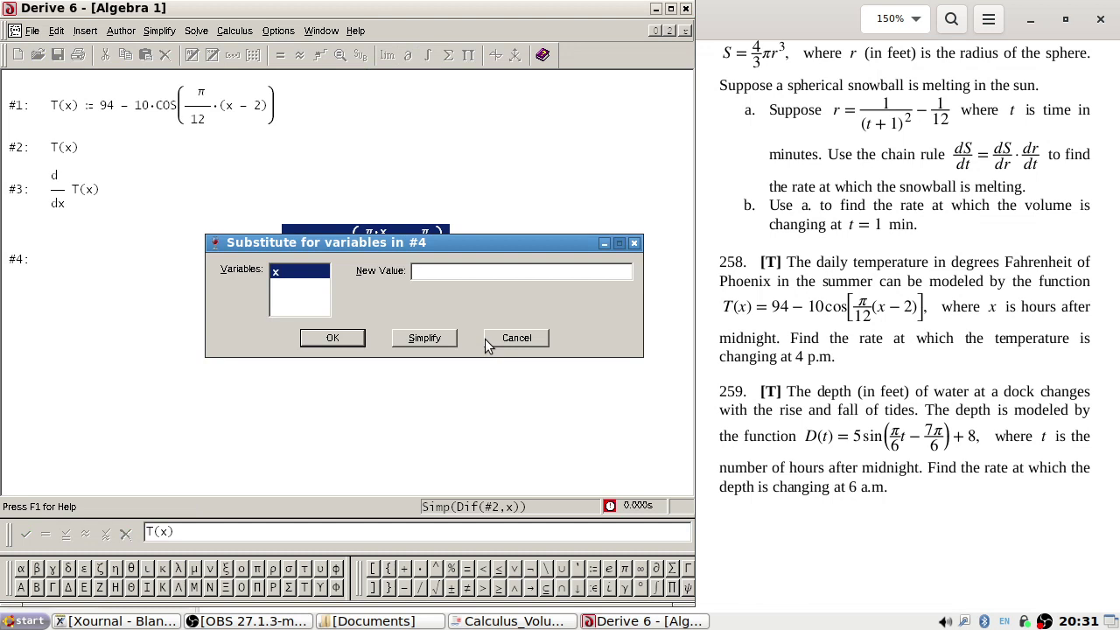
text(16)
click(424, 339)
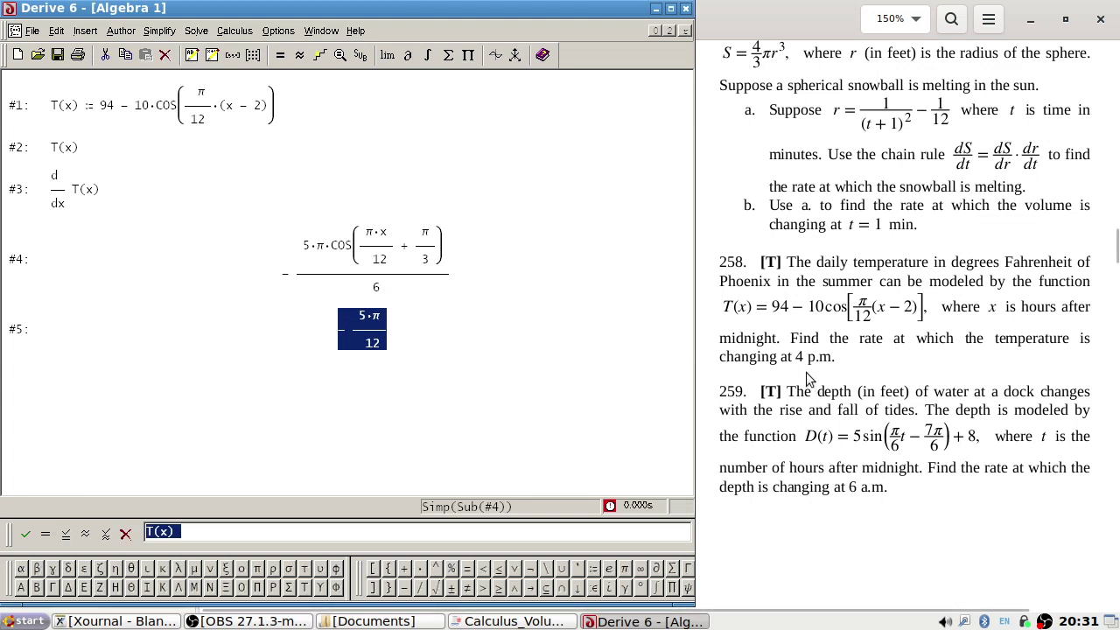
click(218, 122)
key(Delete)
key(Delete)
key(Delete)
key(Delete)
key(Delete)
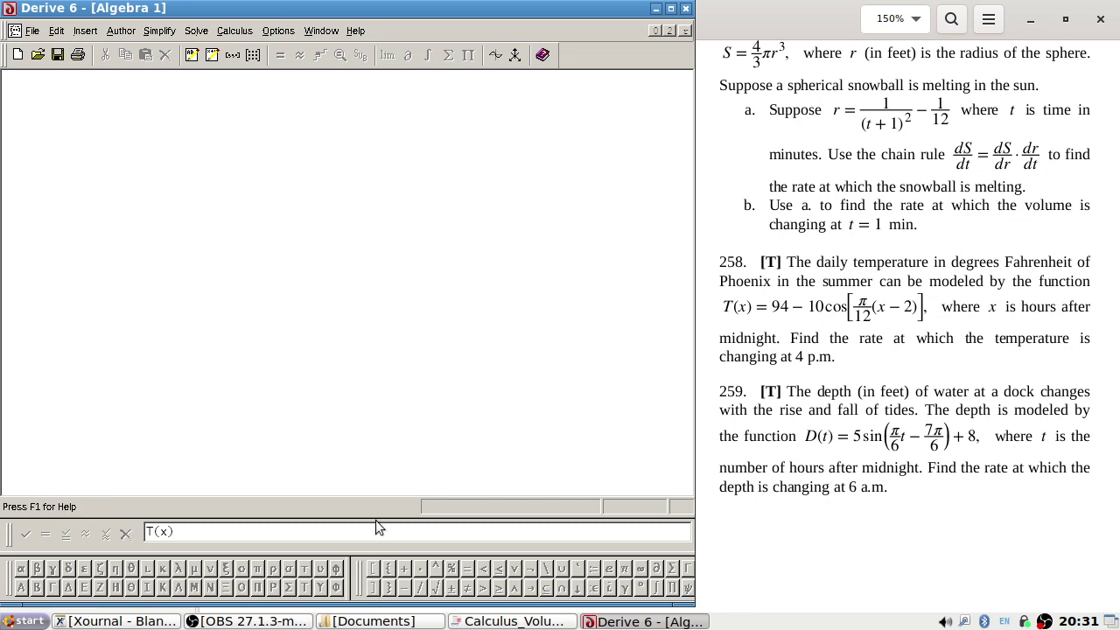
- Define the tide depth D(t) := 5·sin(π/6·t − 7/6·π) + 8 and type D(t)
click(410, 537)
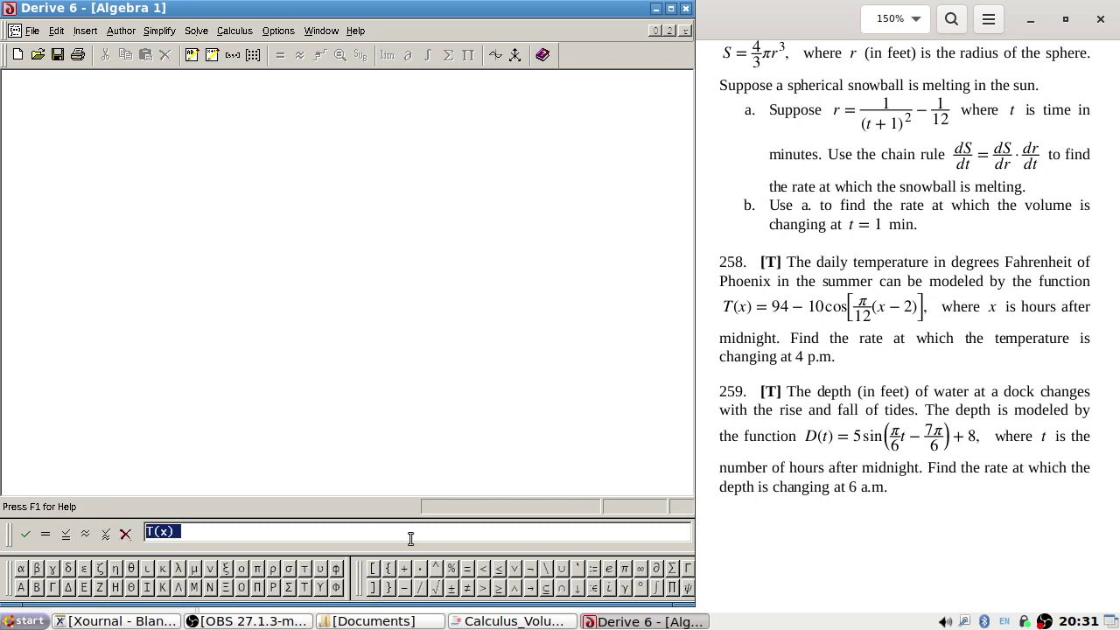
text(D()
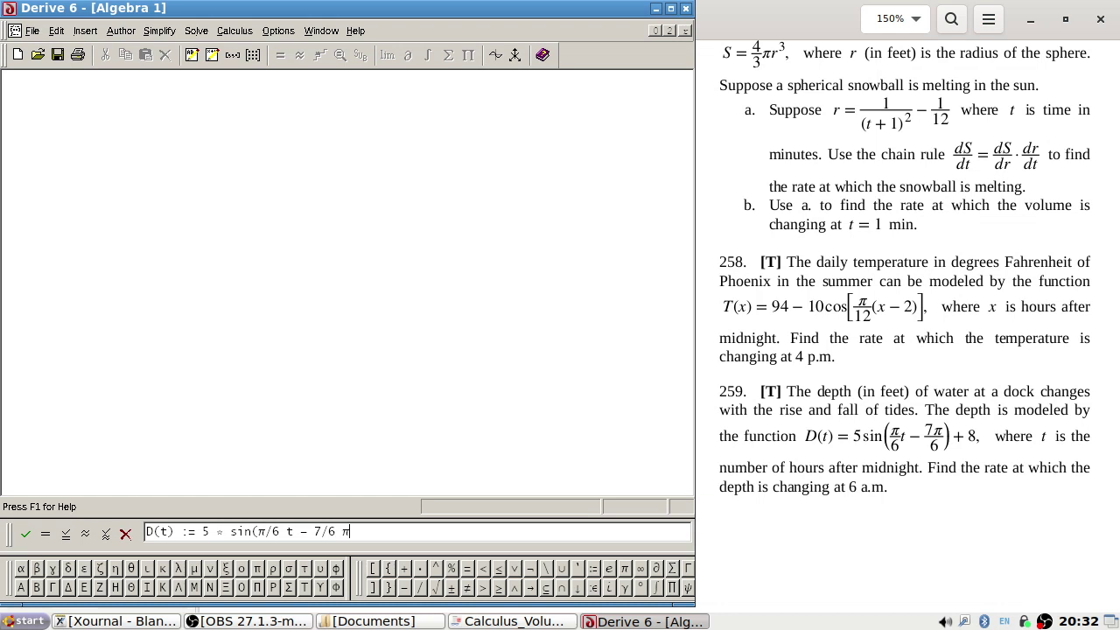
text(8)
key(Return)
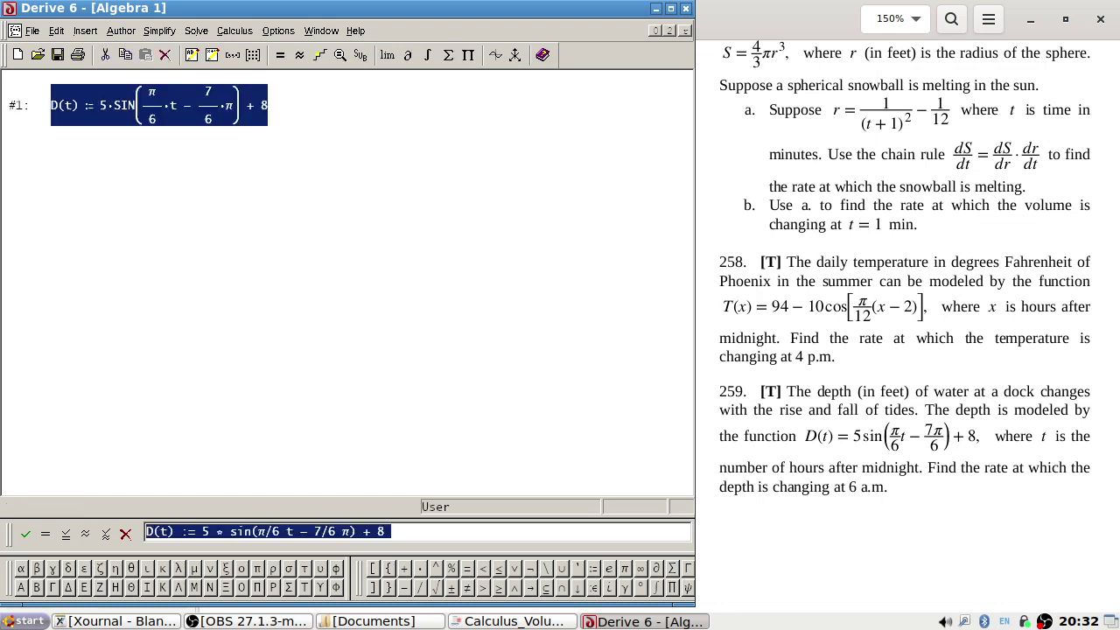
text(D()
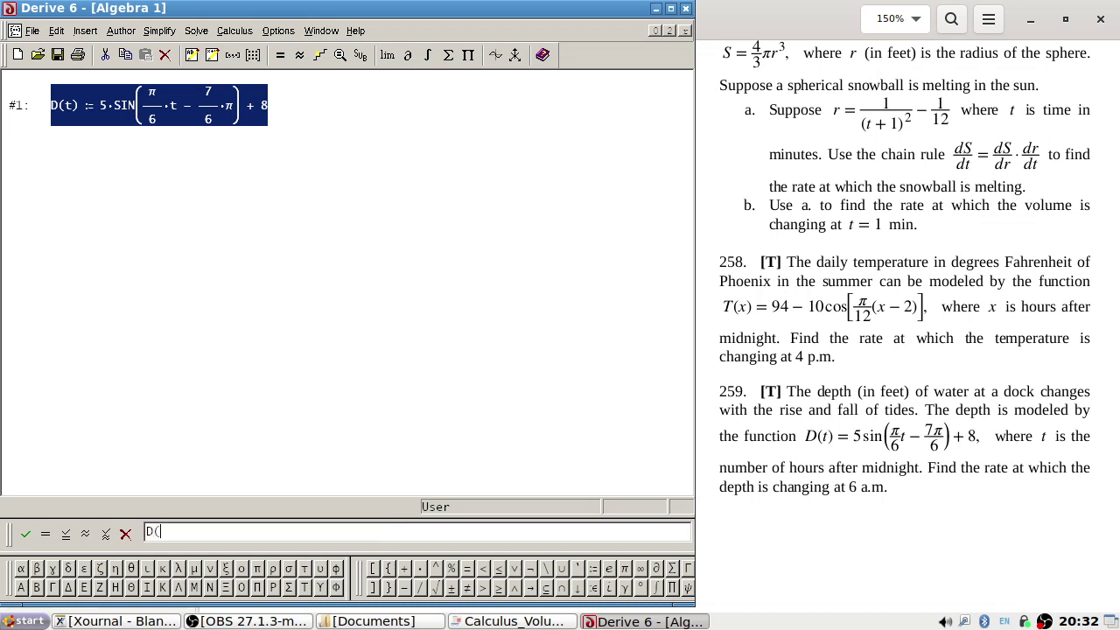
text(t))
key(Left)
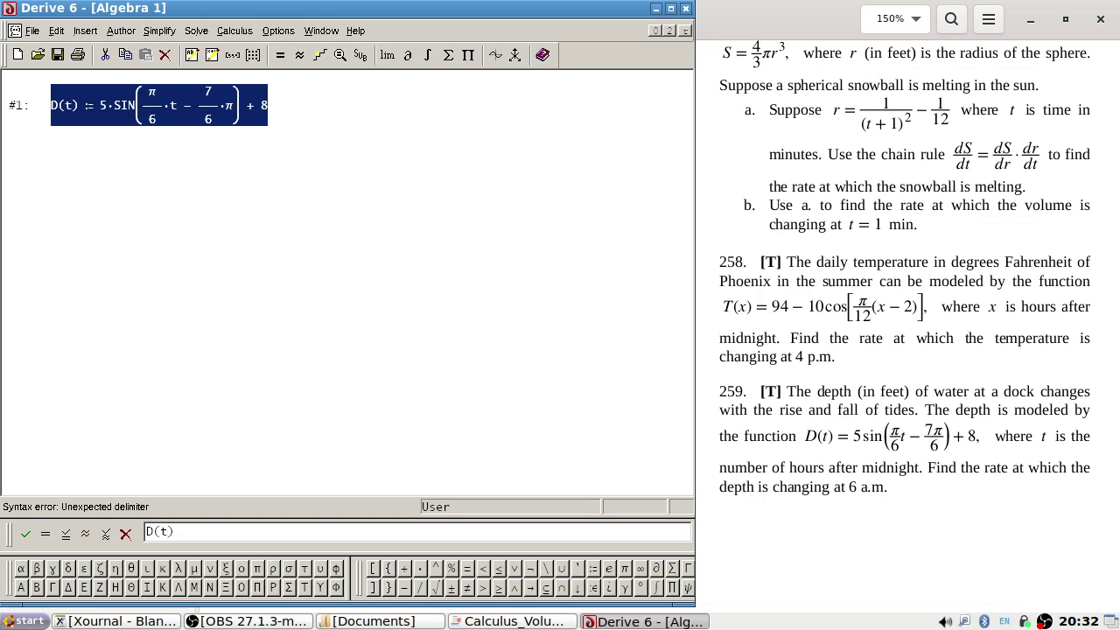
- Copy the D(t) definition body into a new expression #2, then close Derive without saving
right_click(163, 103)
click(185, 111)
key(ctrl+a)
key(ctrl+c)
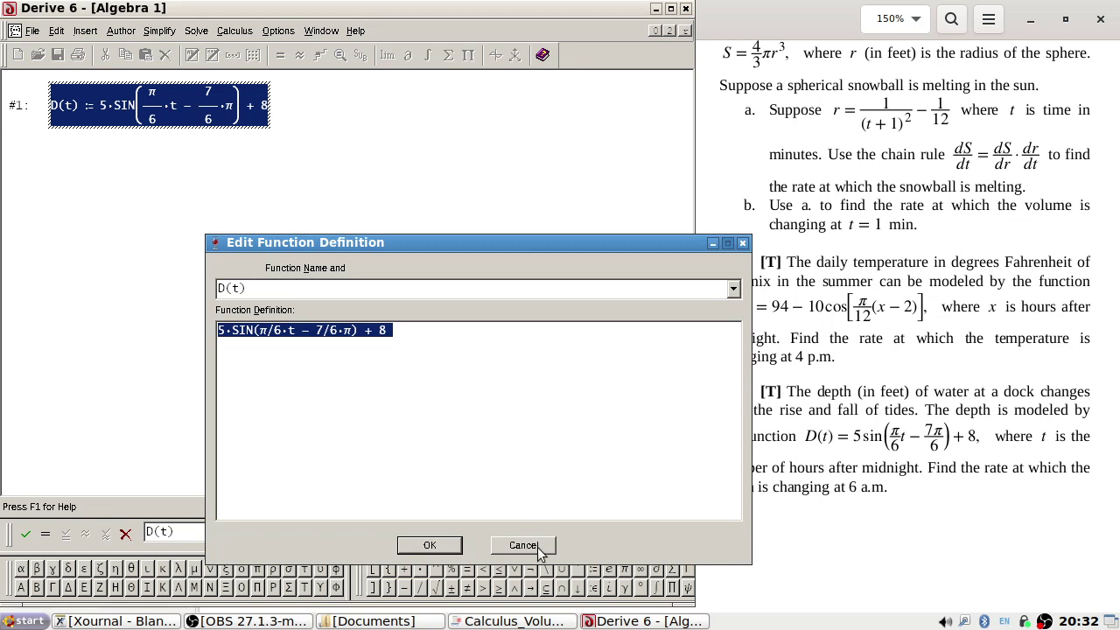
click(525, 545)
key(ctrl+v)
key(Return)
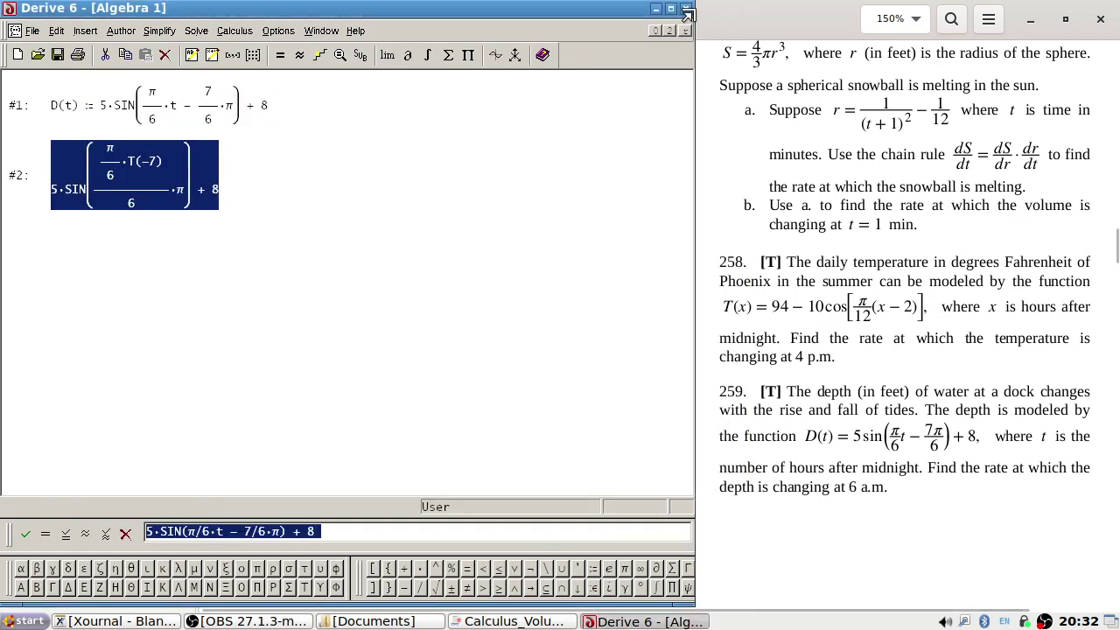
key(alt+F4)
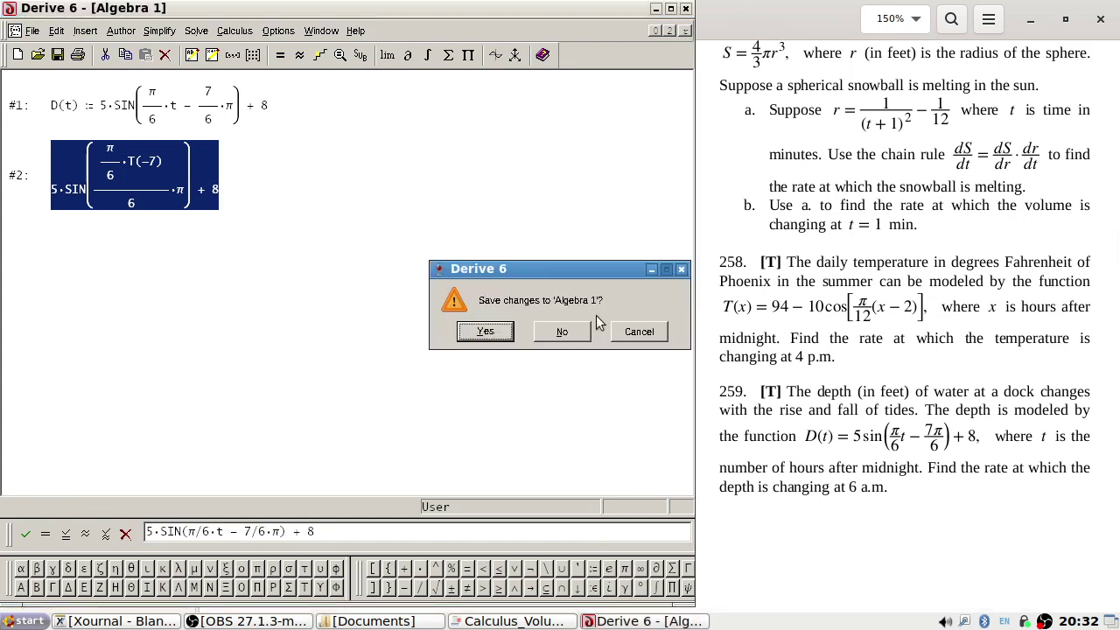
click(570, 341)
- Relaunch Derive 6 from the desktop and dismiss its startup prompt to get an empty Algebra 1 worksheet
key(super+d)
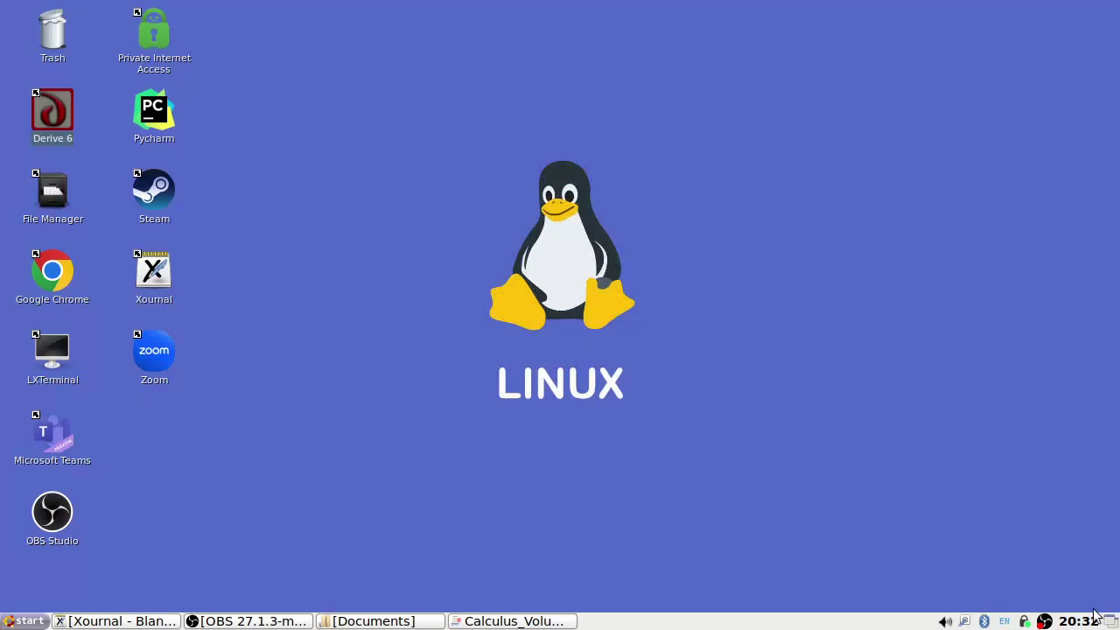
double_click(53, 105)
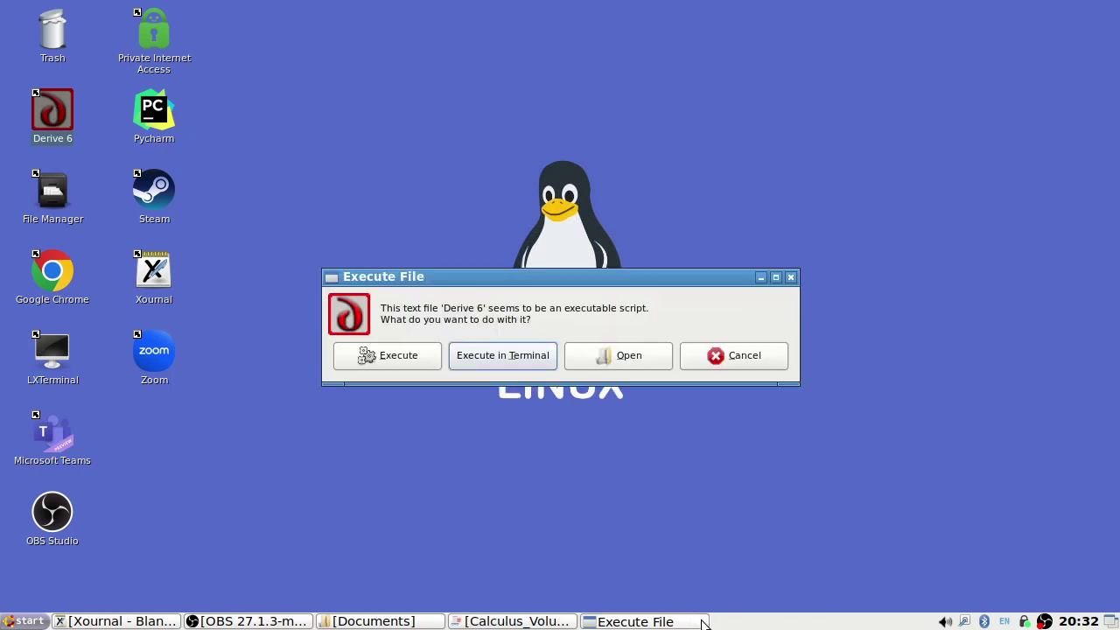
click(393, 359)
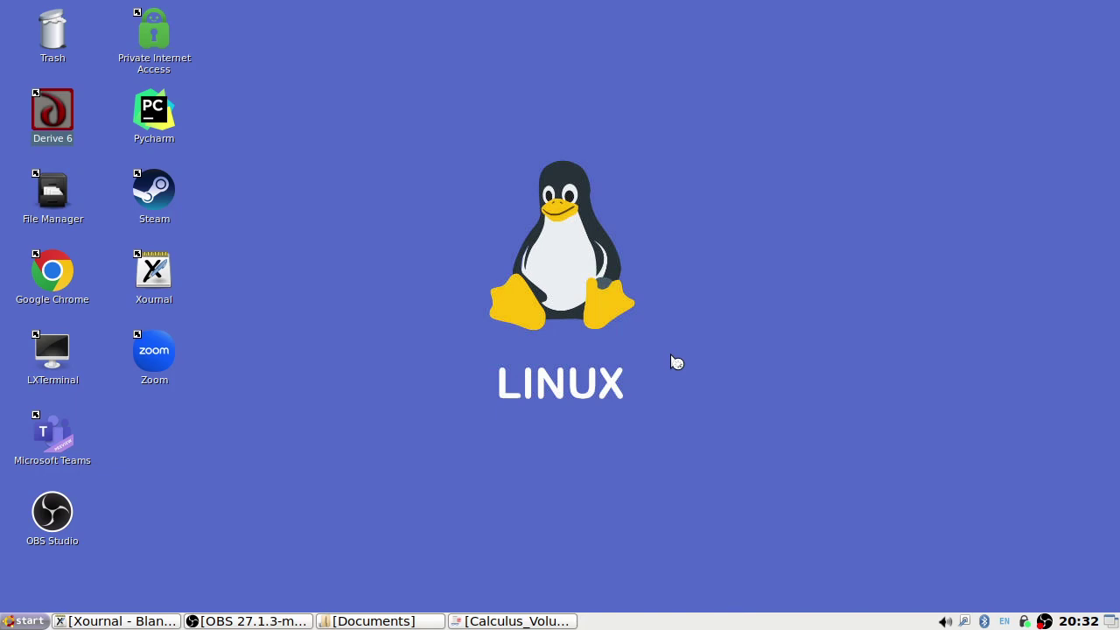
click(523, 621)
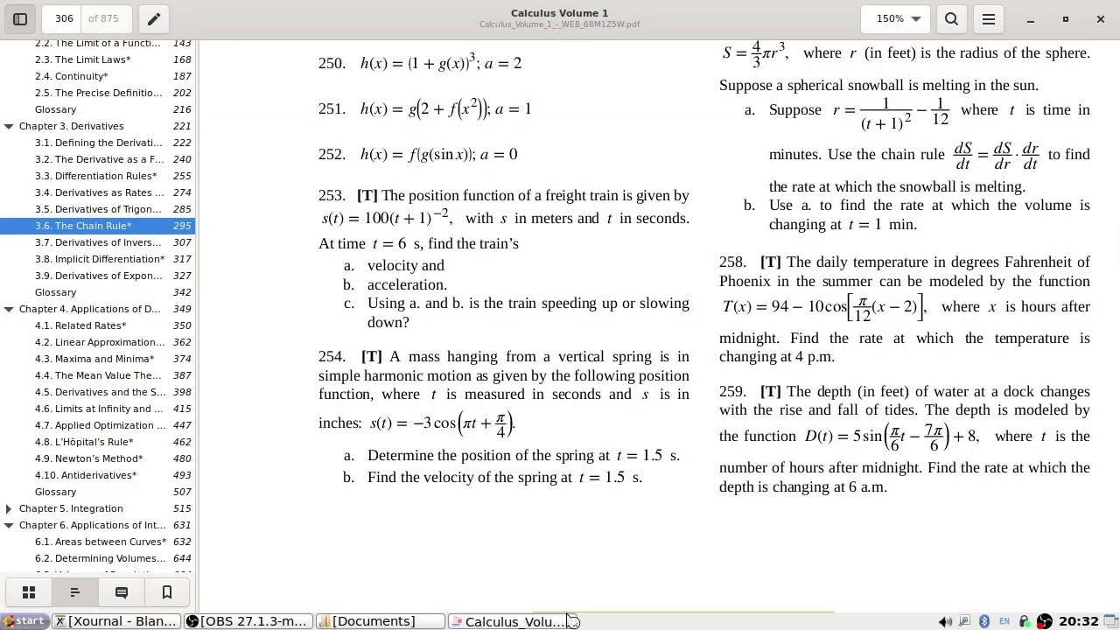
click(487, 323)
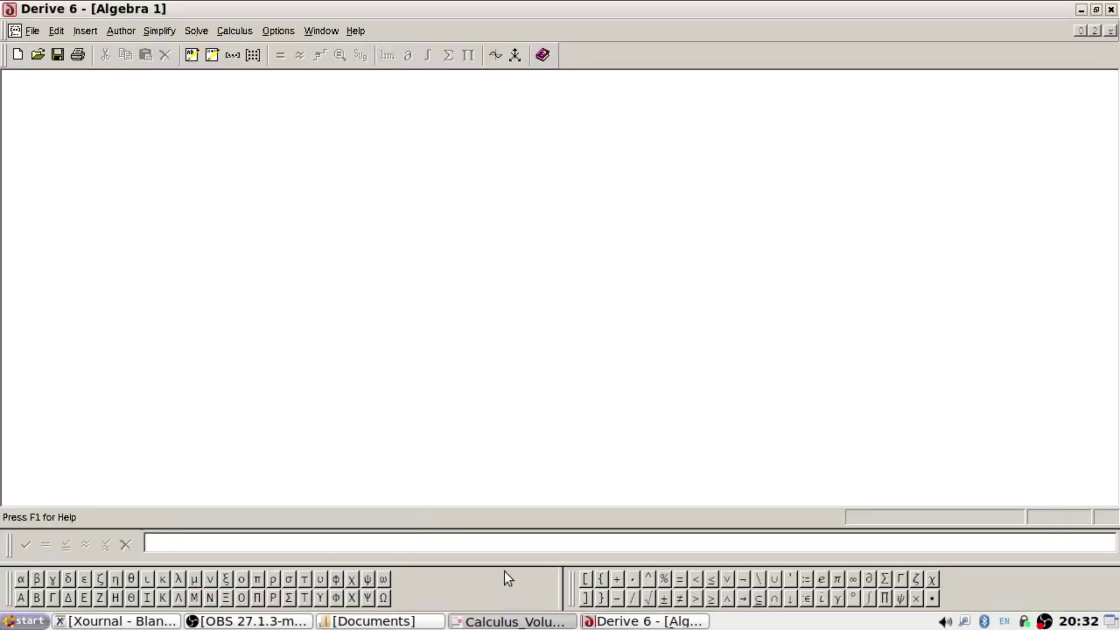
- Shrink Derive beside the textbook and define D(t) := 5·SIN(π/6·t − 7/6·π) + 8 as #1
click(364, 548)
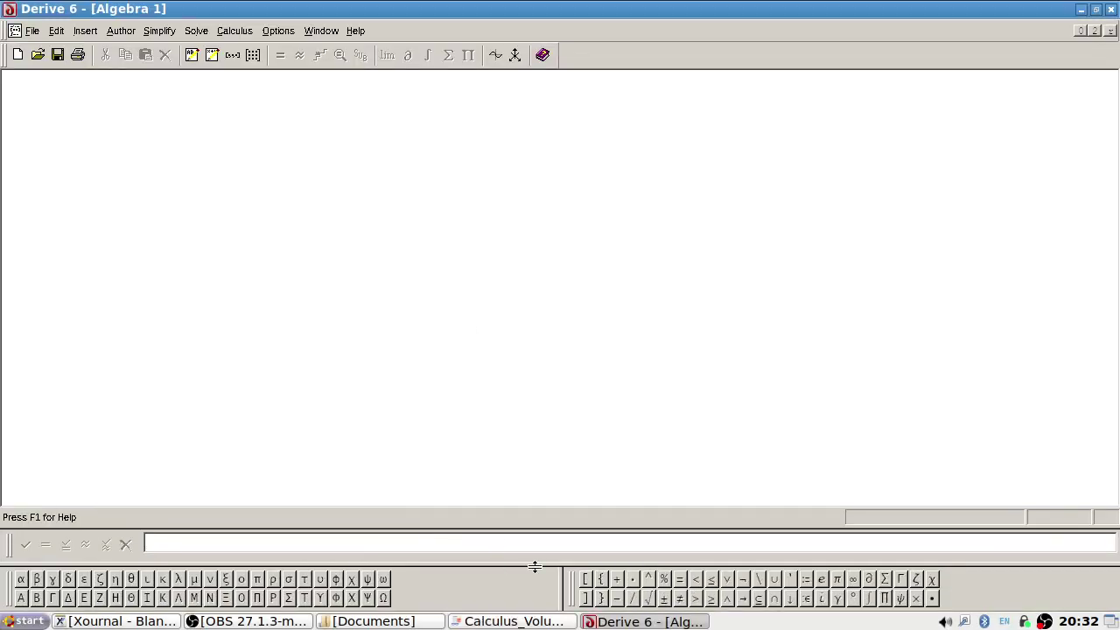
click(1097, 9)
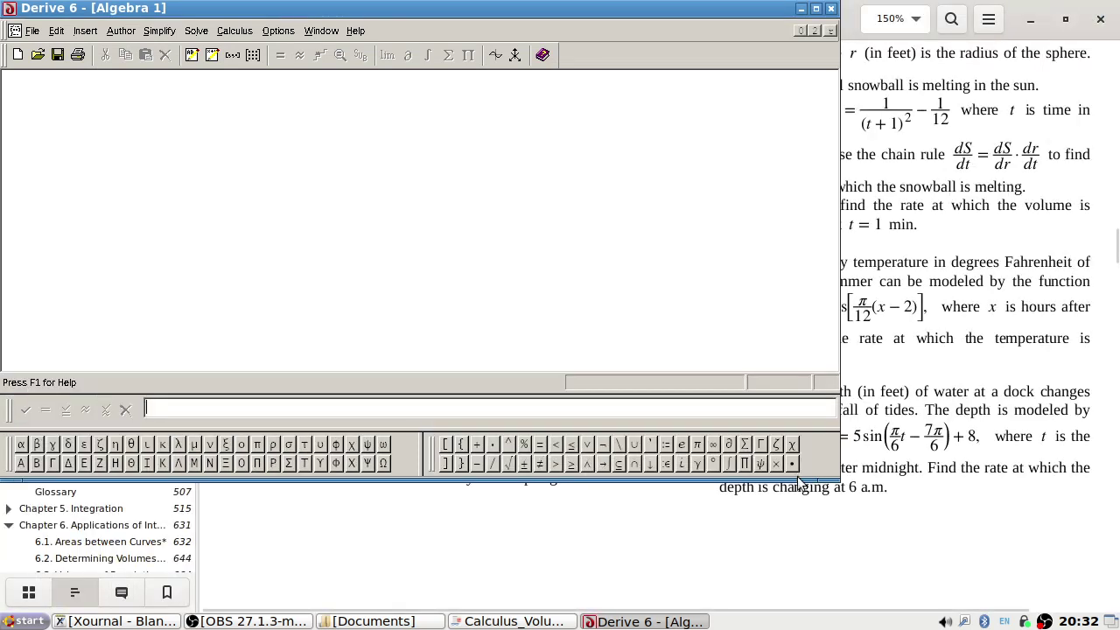
scroll(916, 291, up, 3)
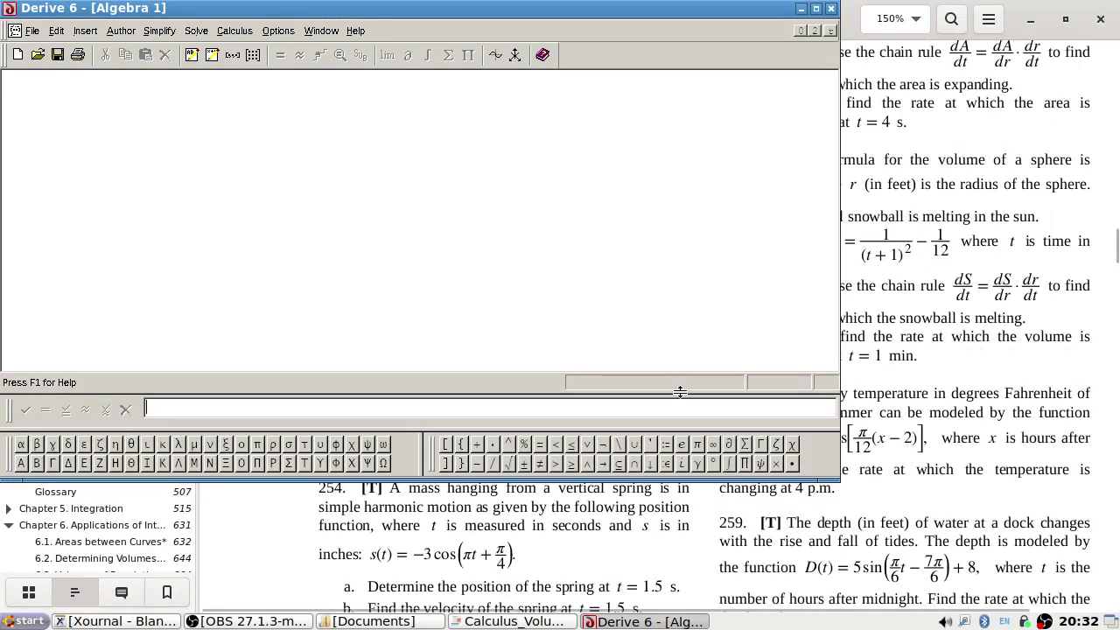
text(D(t) := 5 · sin(π)
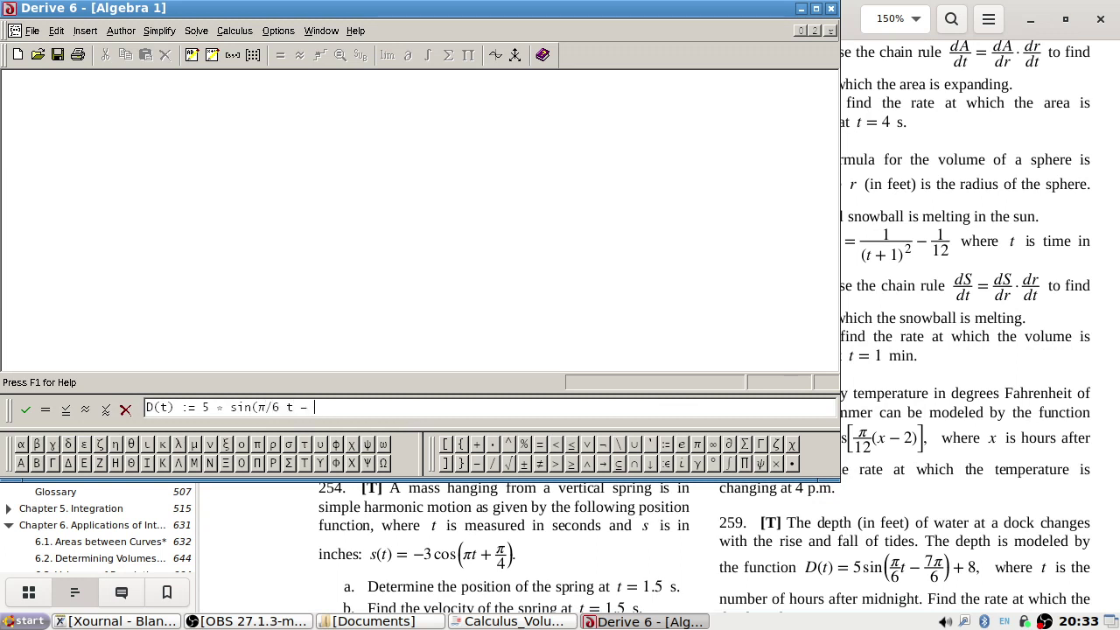
text(/6 π) + 8)
key(Return)
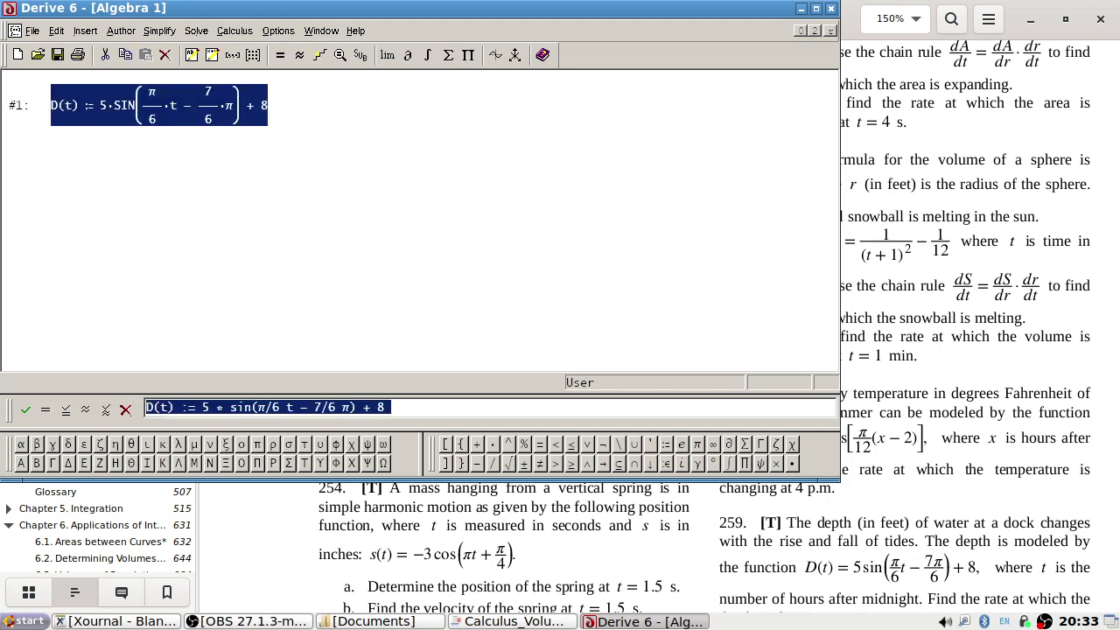
- Enter D(t) as expression #2, opening and cancelling a substitution
text(D(t))
key(Return)
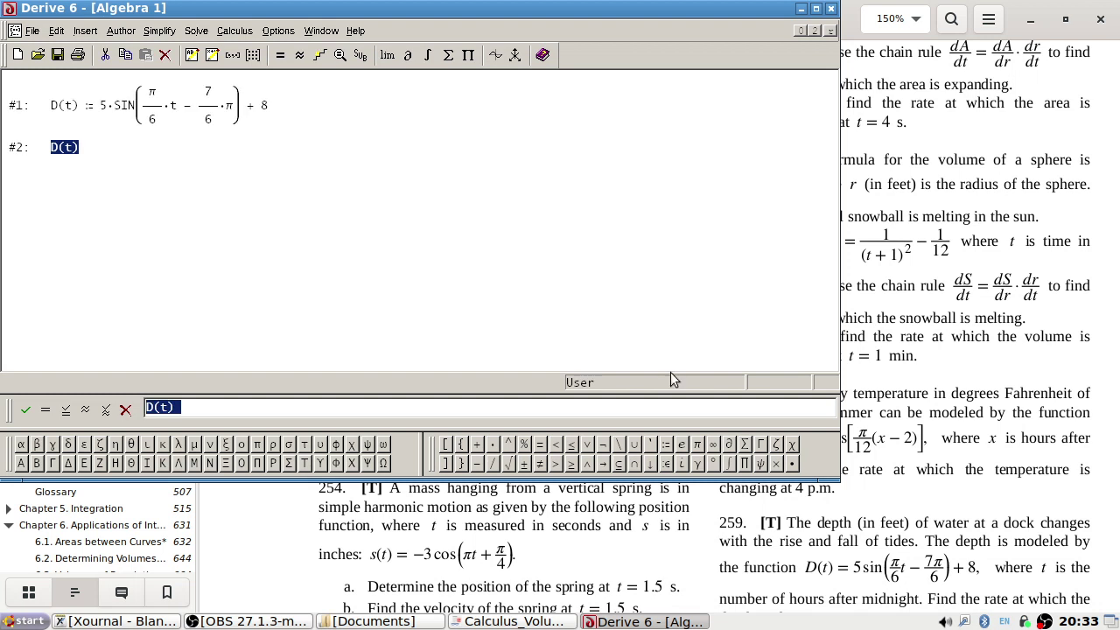
click(358, 61)
click(507, 284)
- Differentiate D(t) and evaluate the derivative at t = 6, giving 5·√3·π/12
click(408, 55)
click(339, 293)
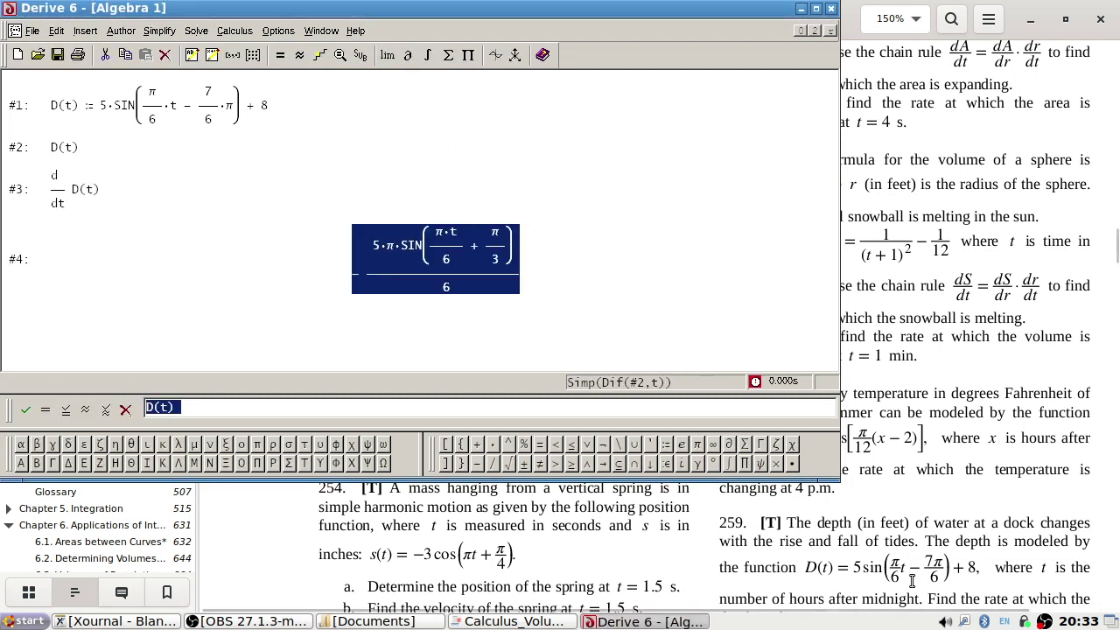
scroll(912, 580, down, 1)
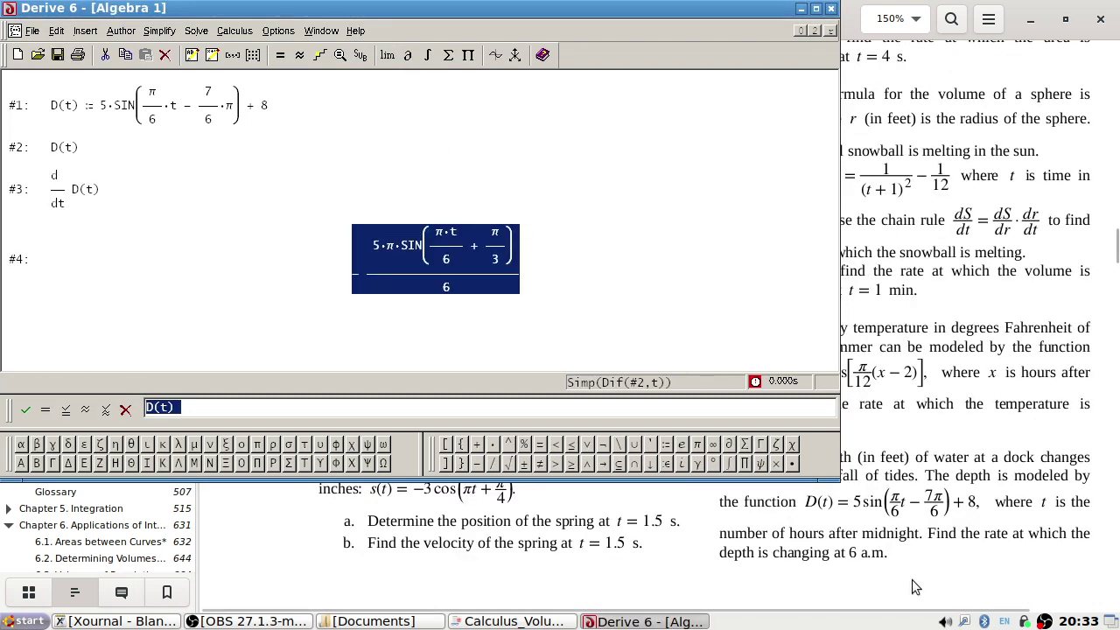
scroll(912, 579, up, 1)
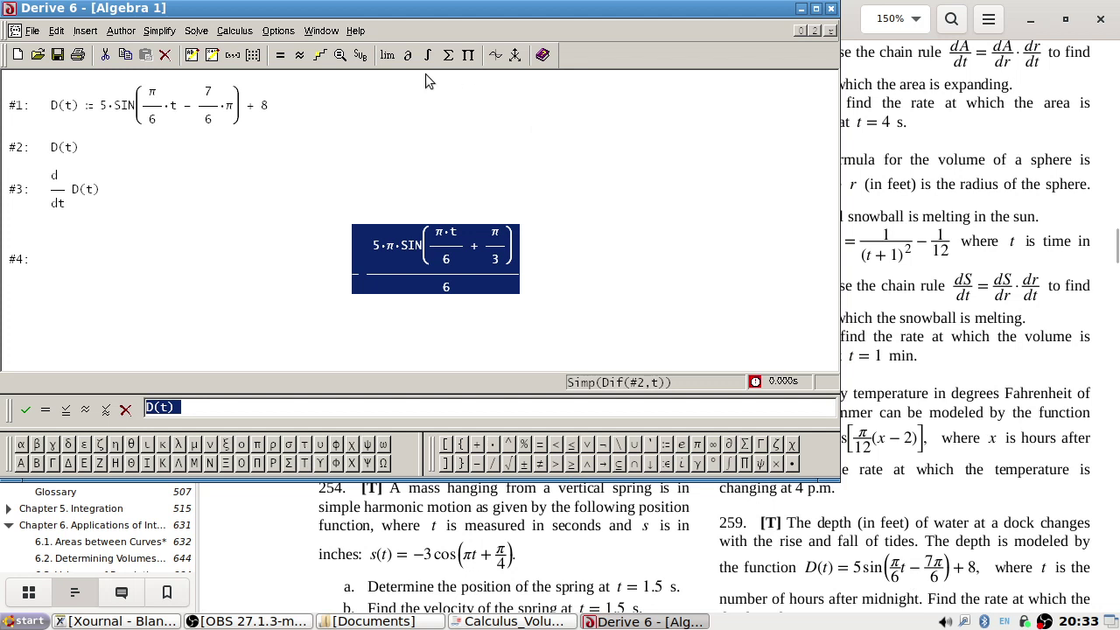
click(362, 54)
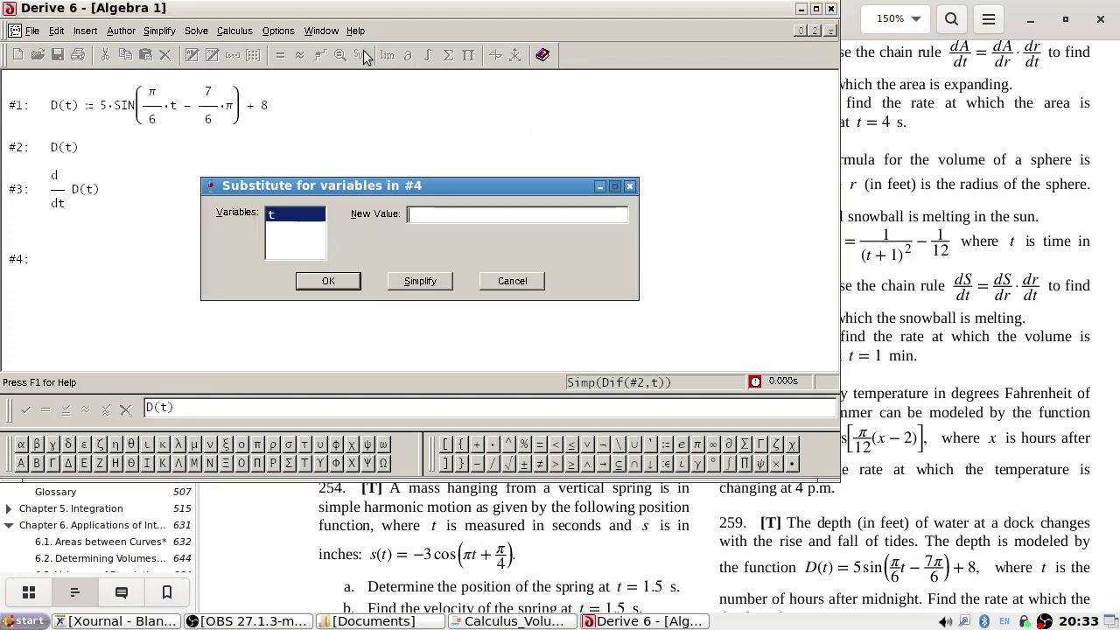
text(6)
click(426, 282)
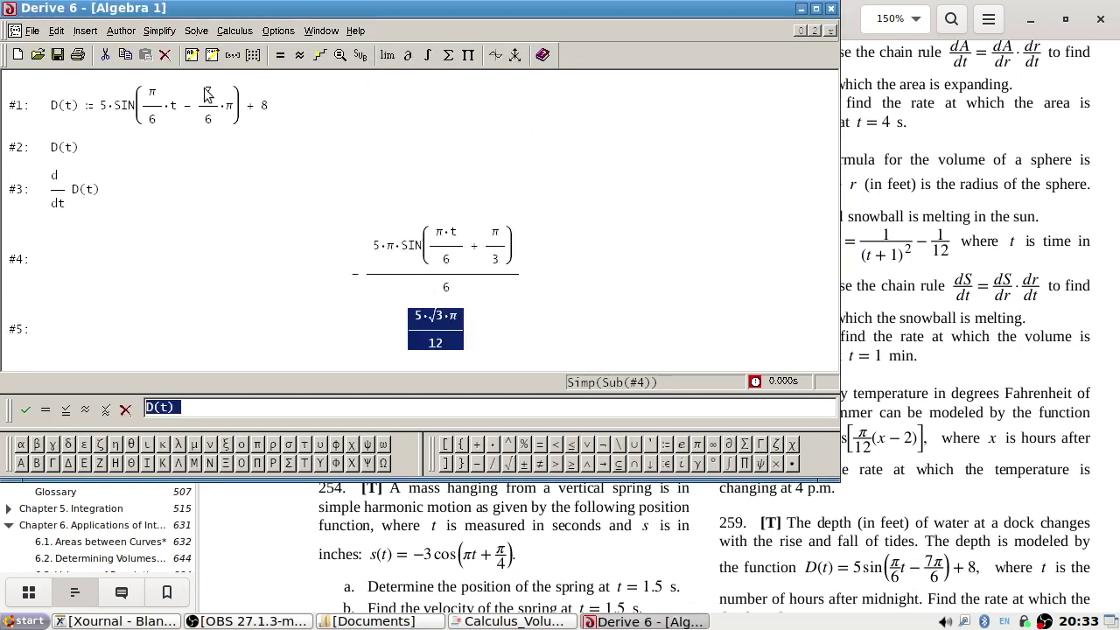
- Approximate the rate to 2.267249205 and bring the textbook PDF back to the front
click(156, 33)
click(179, 122)
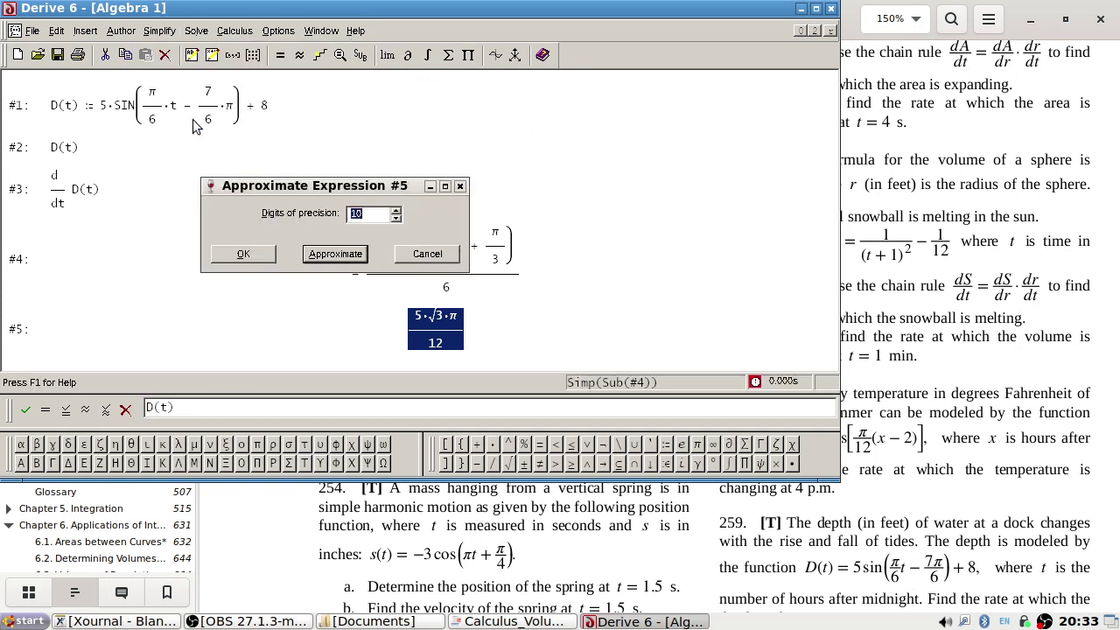
click(316, 261)
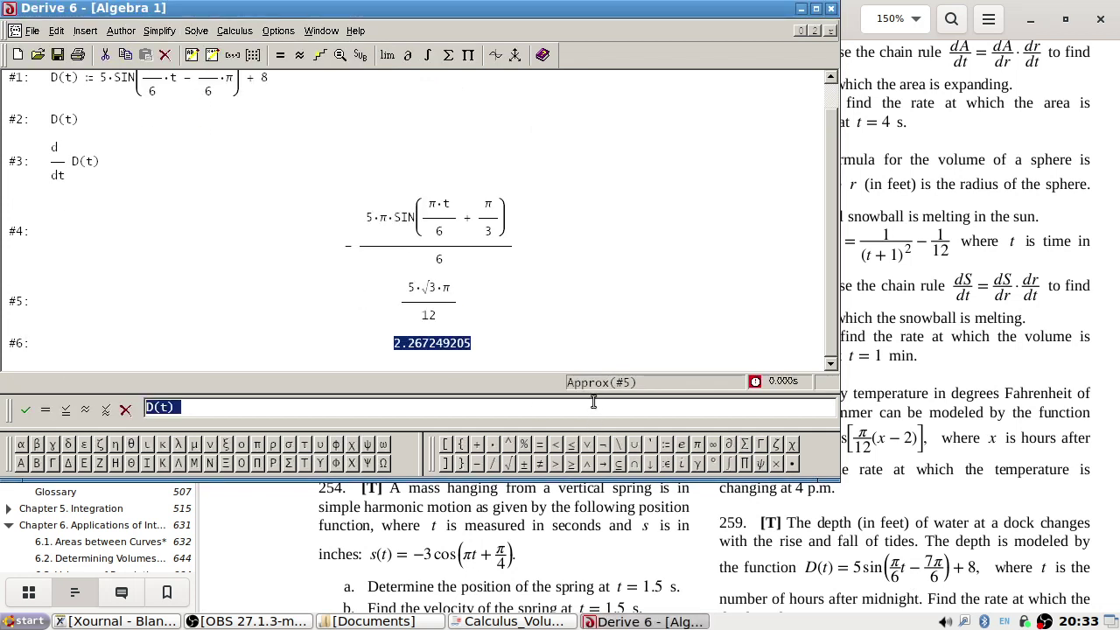
click(550, 553)
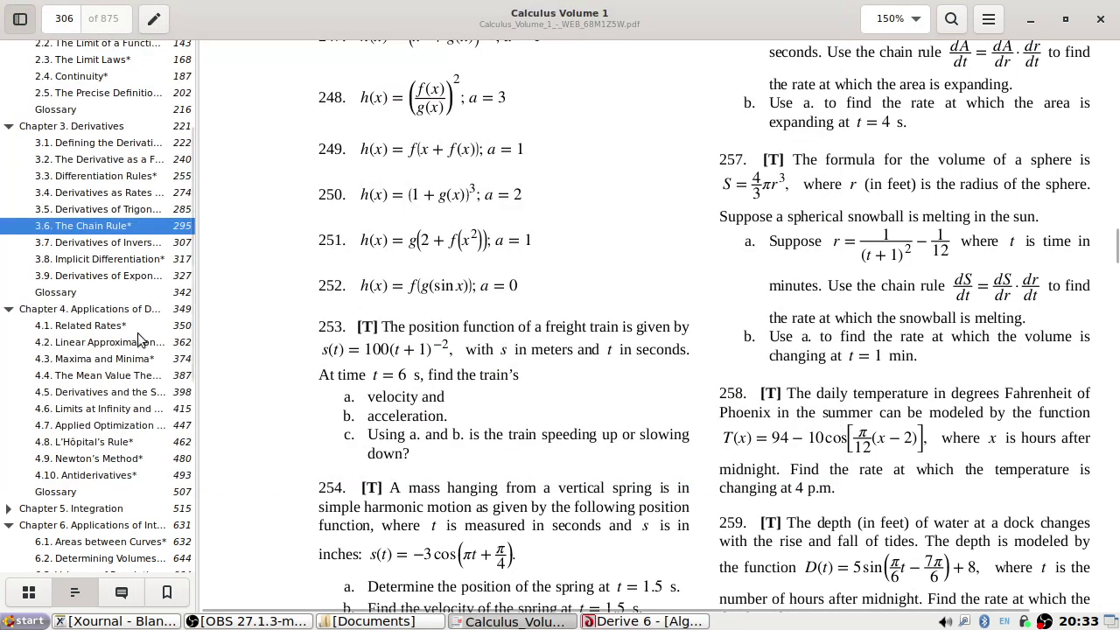
- Look up problem 259's answer (~2.3 ft/hr) in the textbook's answer key
scroll(120, 355, down, 5)
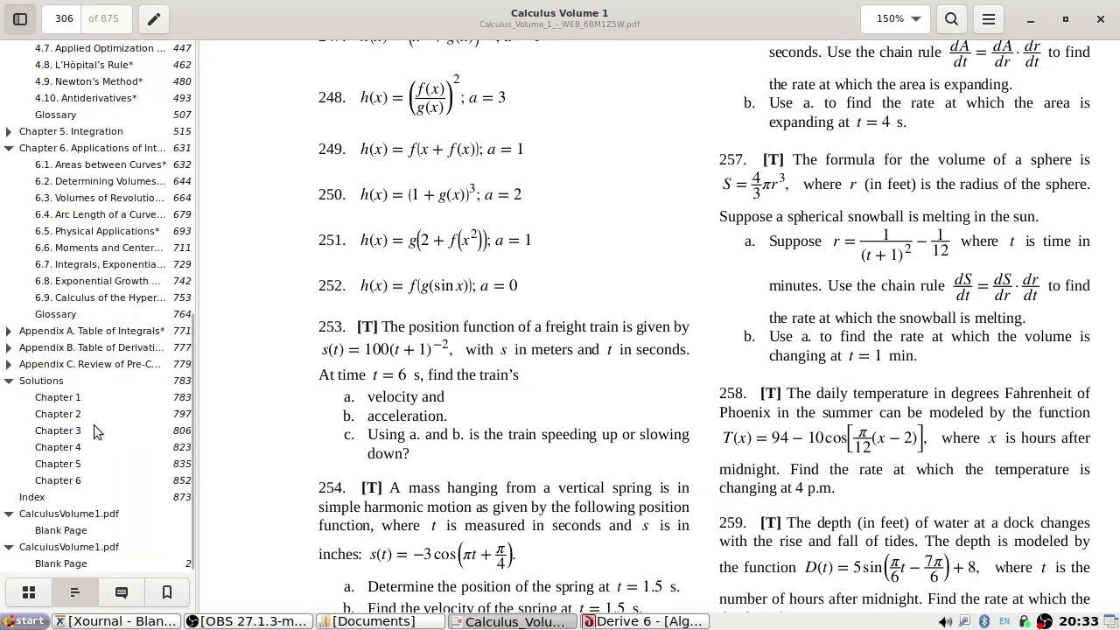
click(88, 430)
click(88, 447)
scroll(385, 226, up, 15)
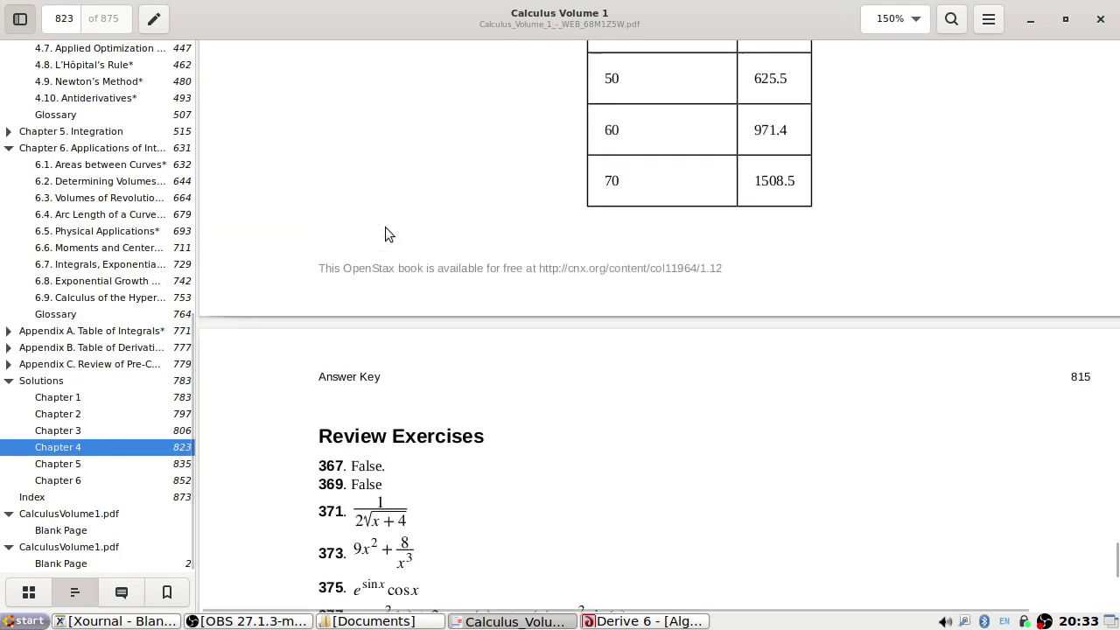
scroll(390, 231, up, 15)
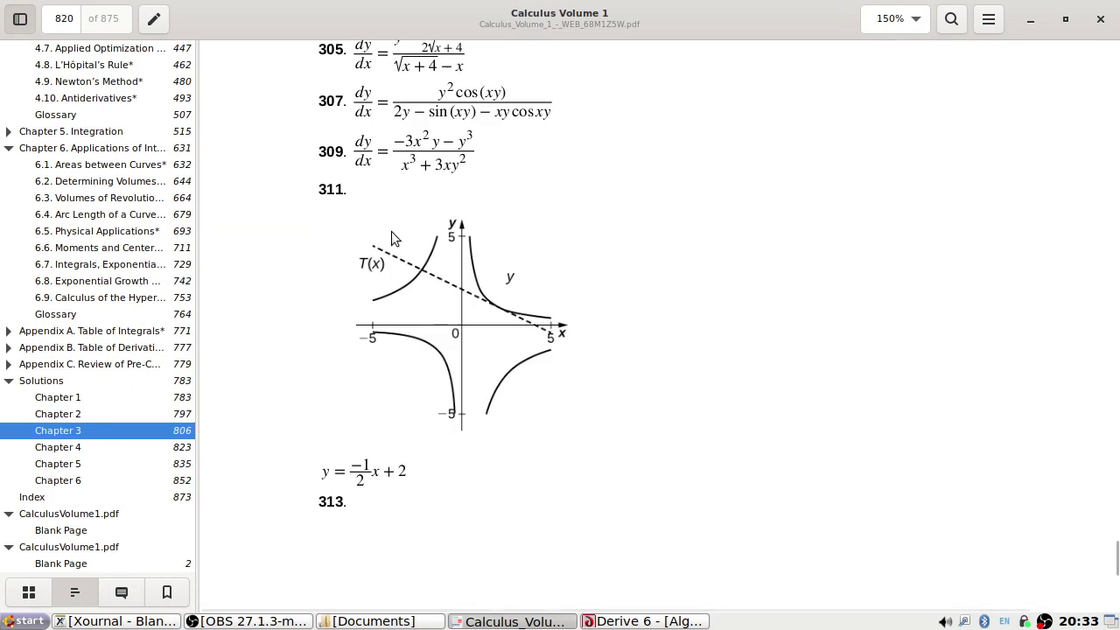
scroll(392, 232, up, 10)
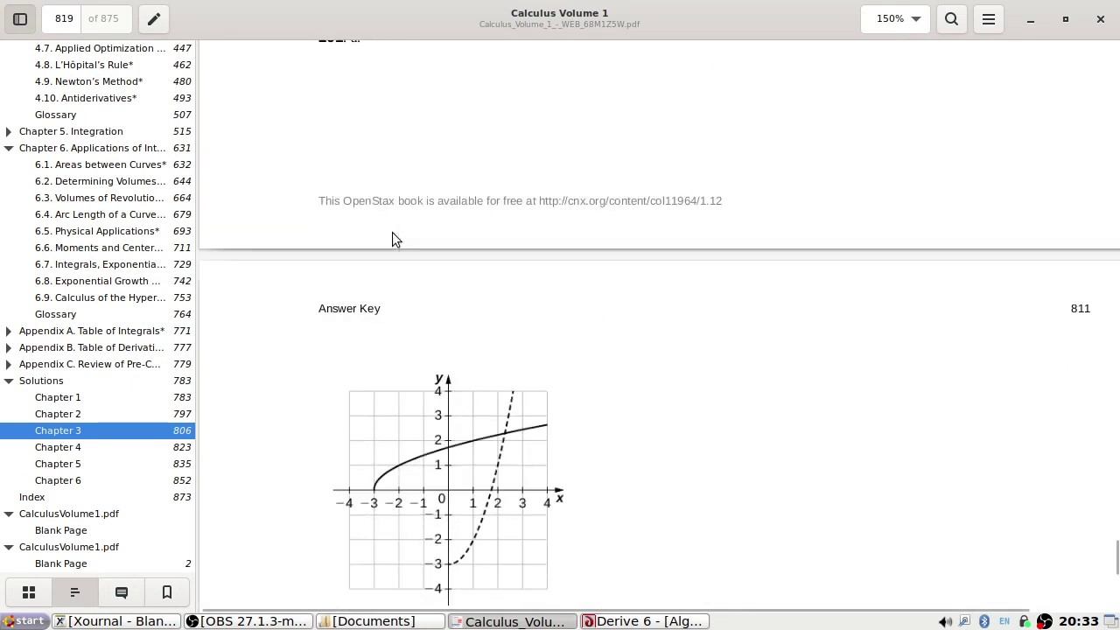
scroll(421, 483, down, 2)
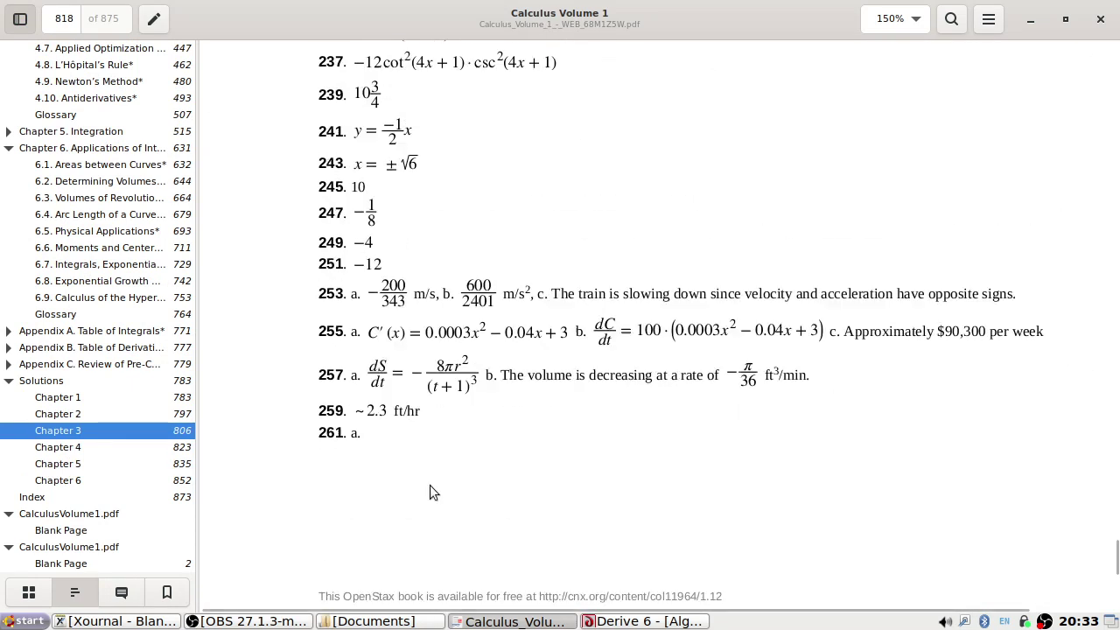
- Return the textbook to the chain-rule exercises on page 306 and bring Derive forward
click(652, 621)
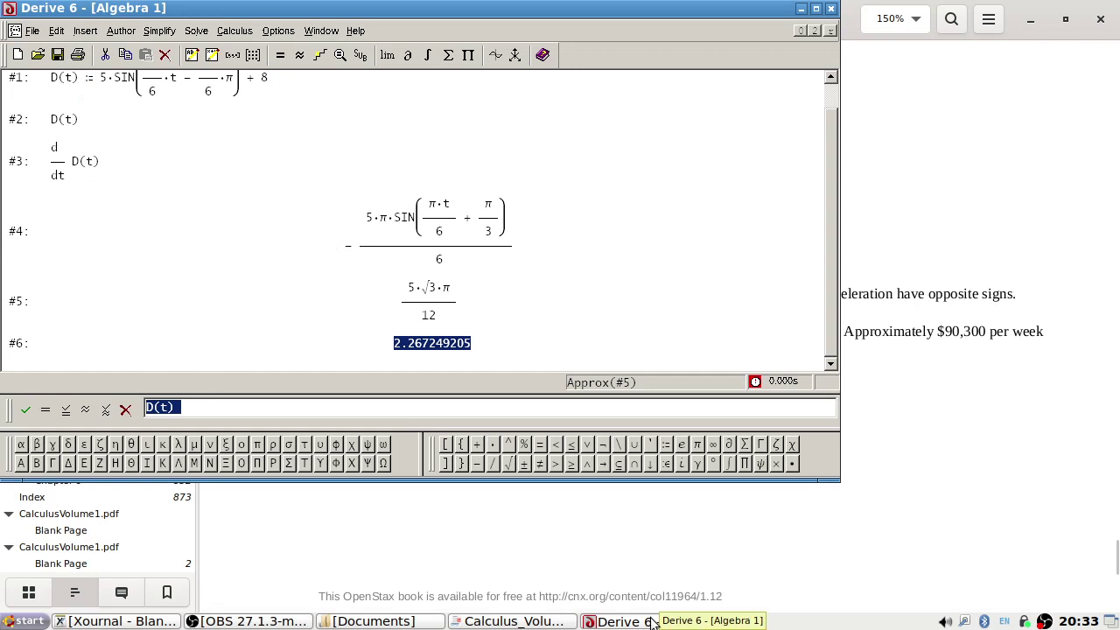
click(652, 622)
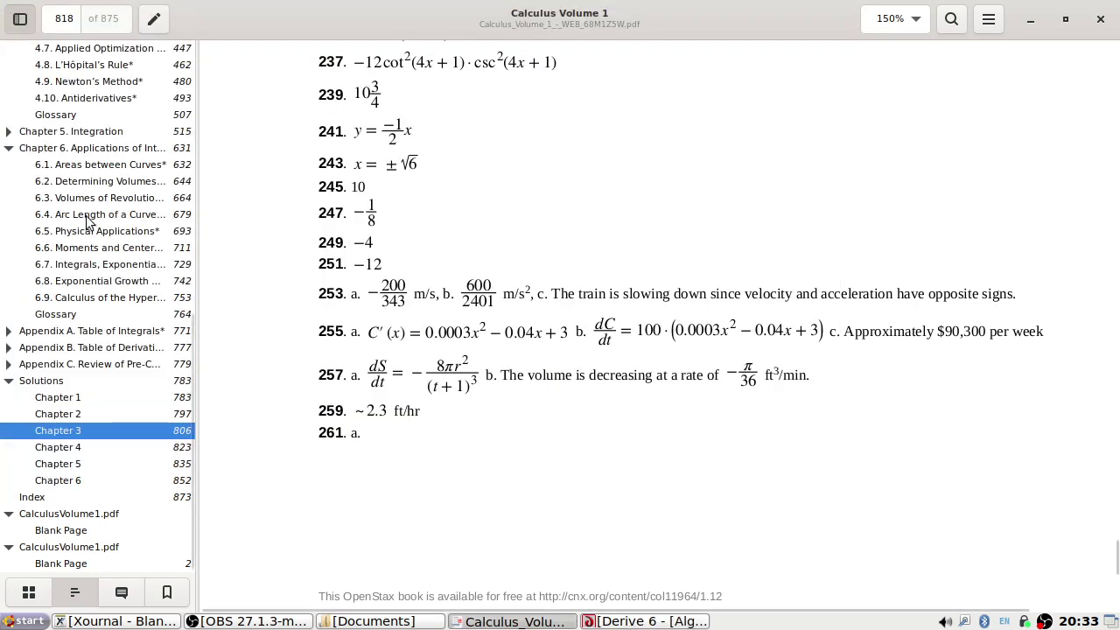
scroll(143, 258, up, 8)
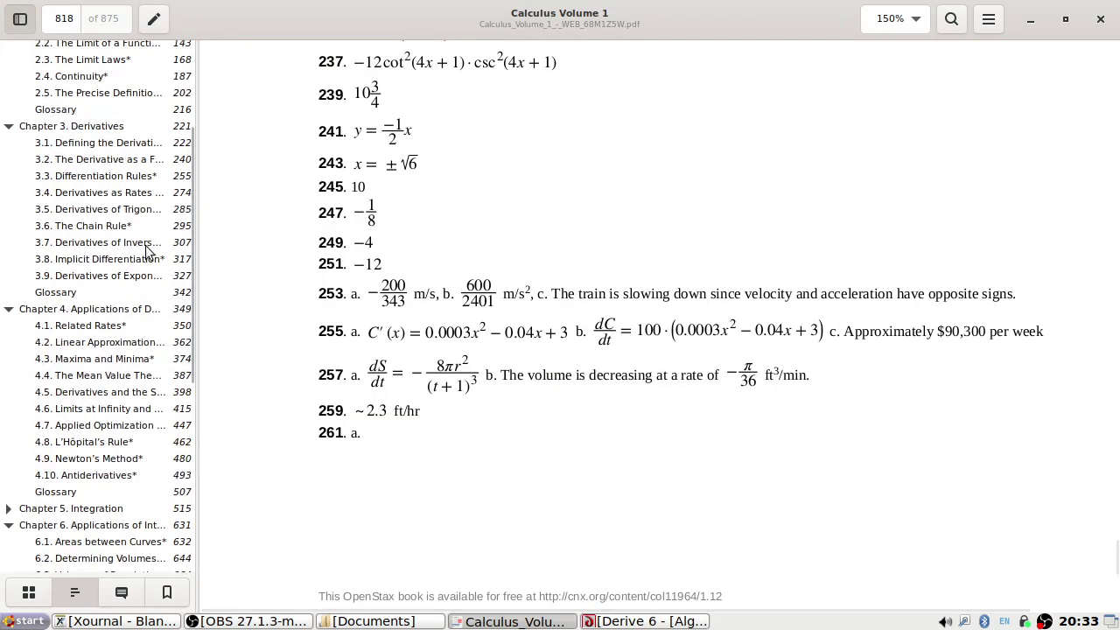
click(145, 244)
scroll(593, 276, up, 5)
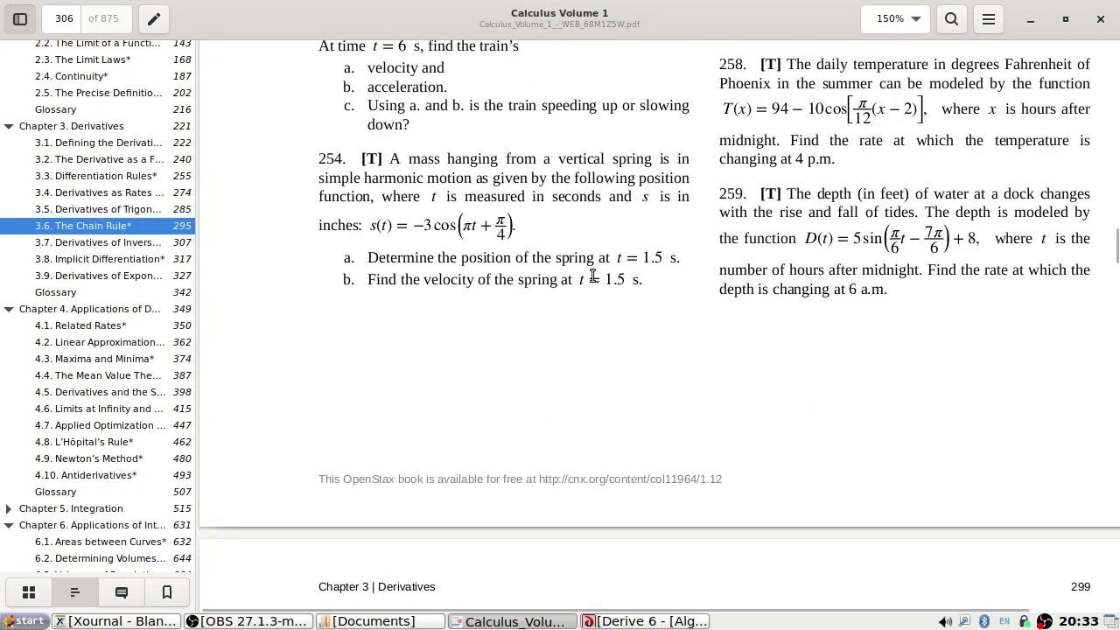
scroll(594, 276, up, 1)
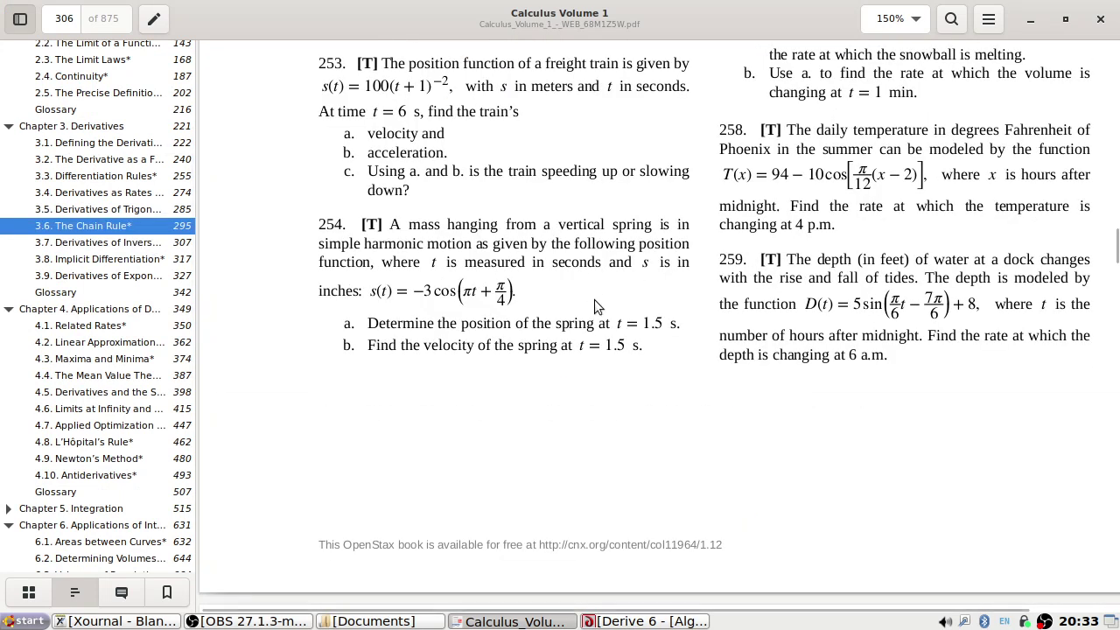
click(698, 623)
- Add the note "2.3 feet per hour" as line #7, then switch back to the textbook
text(")
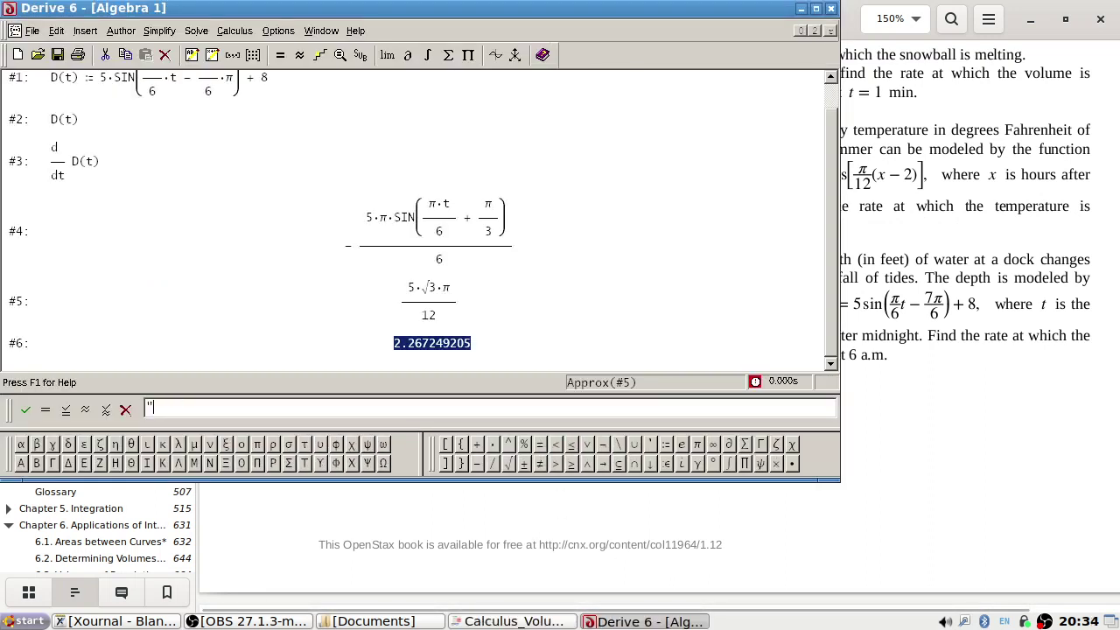
text(2.3 fe)
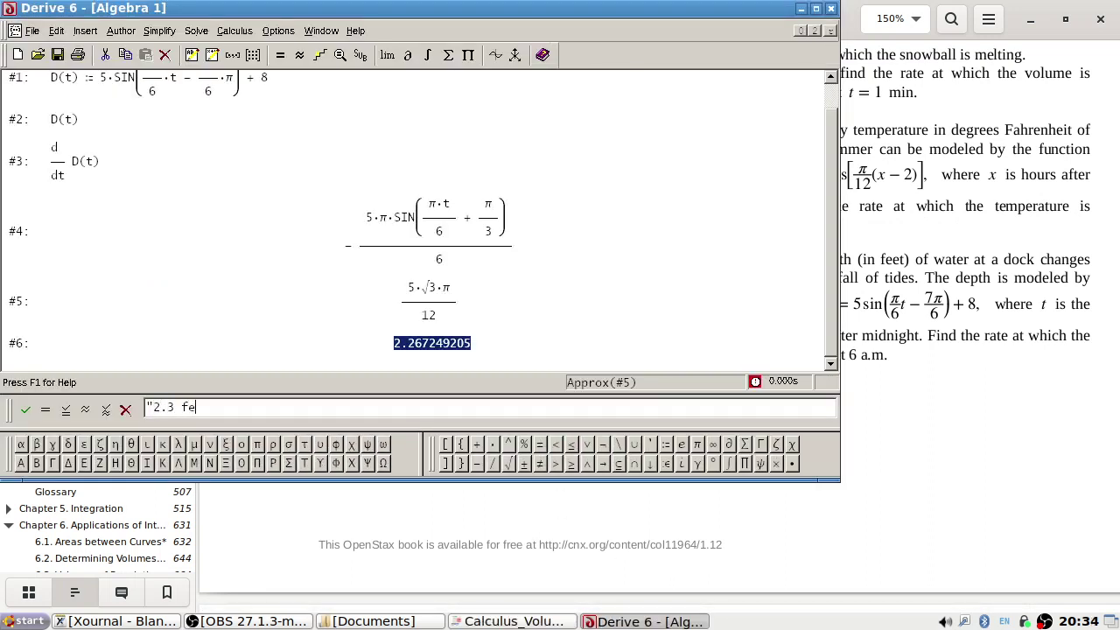
text(et per hoyu)
text(")
key(Return)
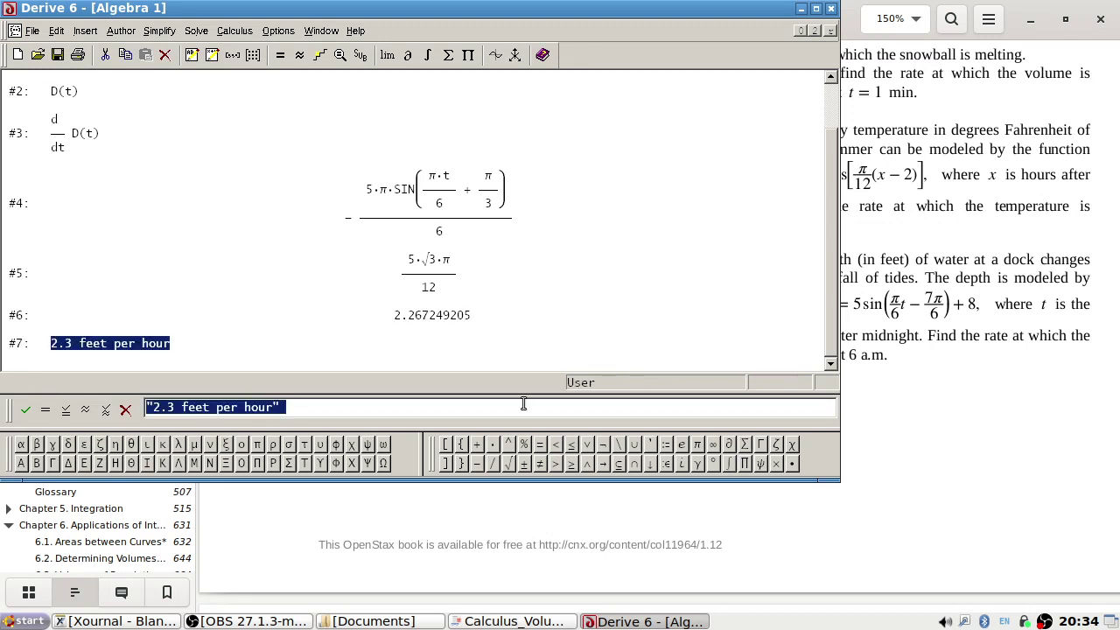
key(alt+Tab)
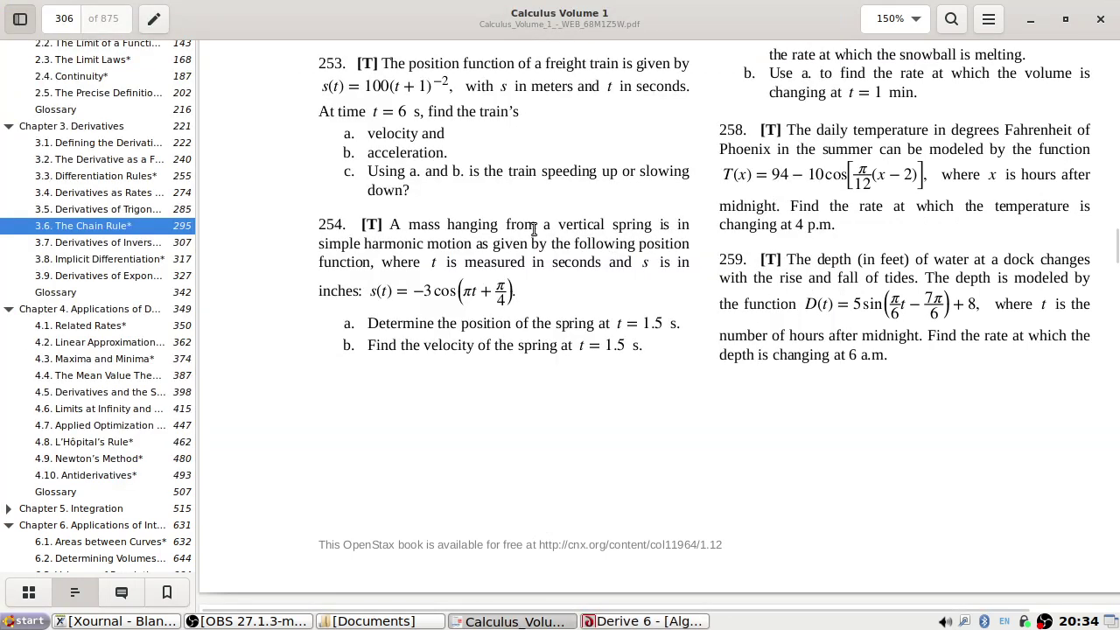
- Jump to the textbook's Implicit Differentiation section from the outline and read through it
click(127, 261)
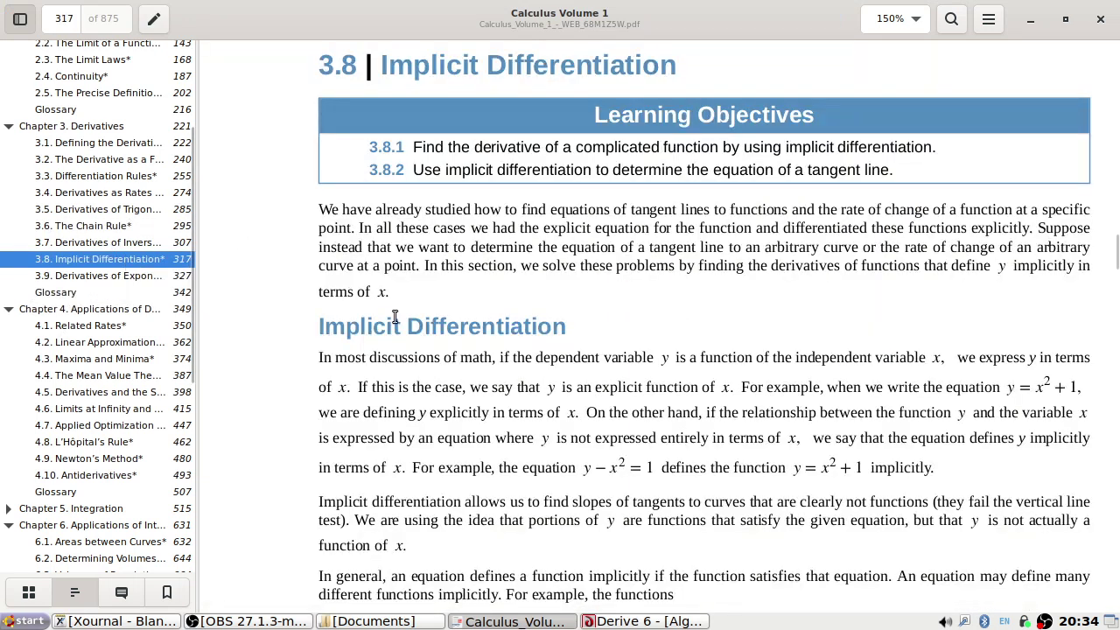
scroll(514, 273, up, 10)
scroll(514, 265, up, 20)
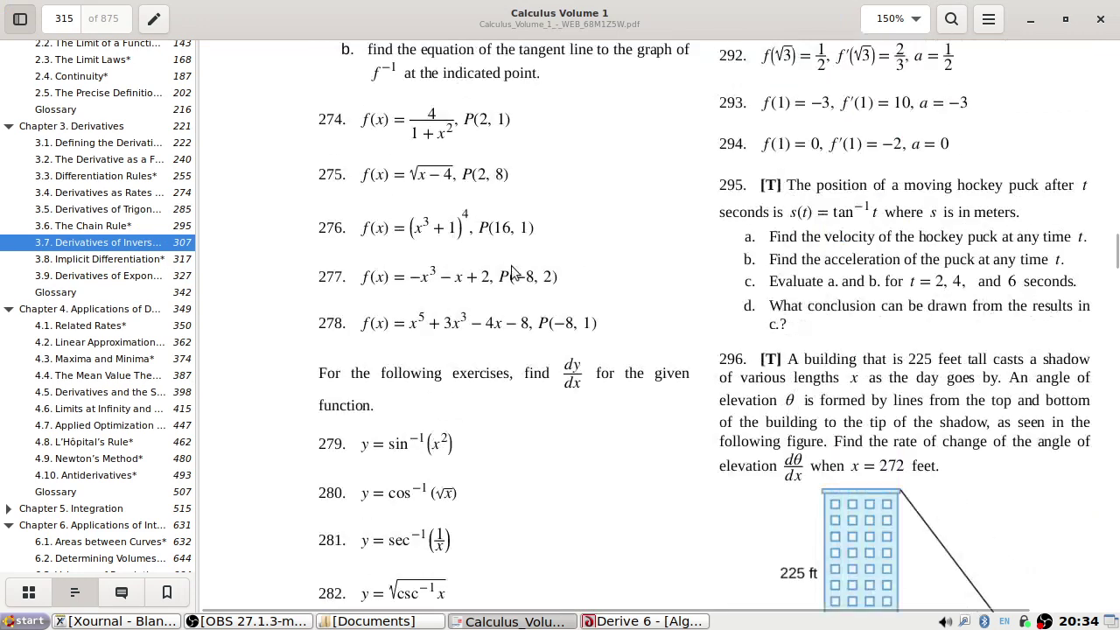
scroll(514, 265, up, 5)
scroll(512, 267, down, 7)
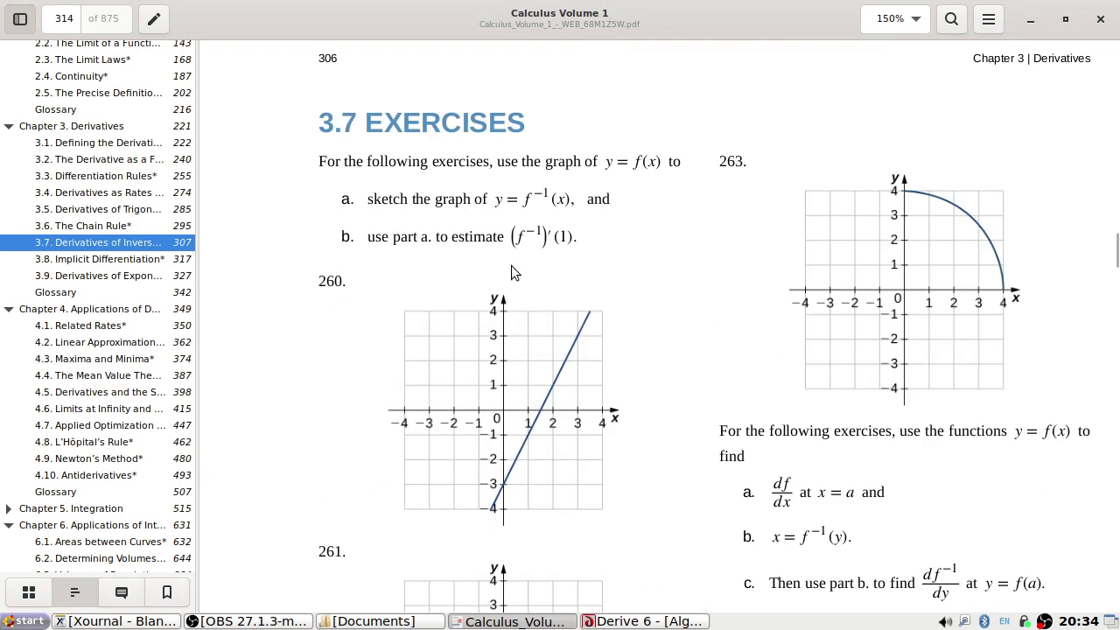
scroll(514, 273, down, 18)
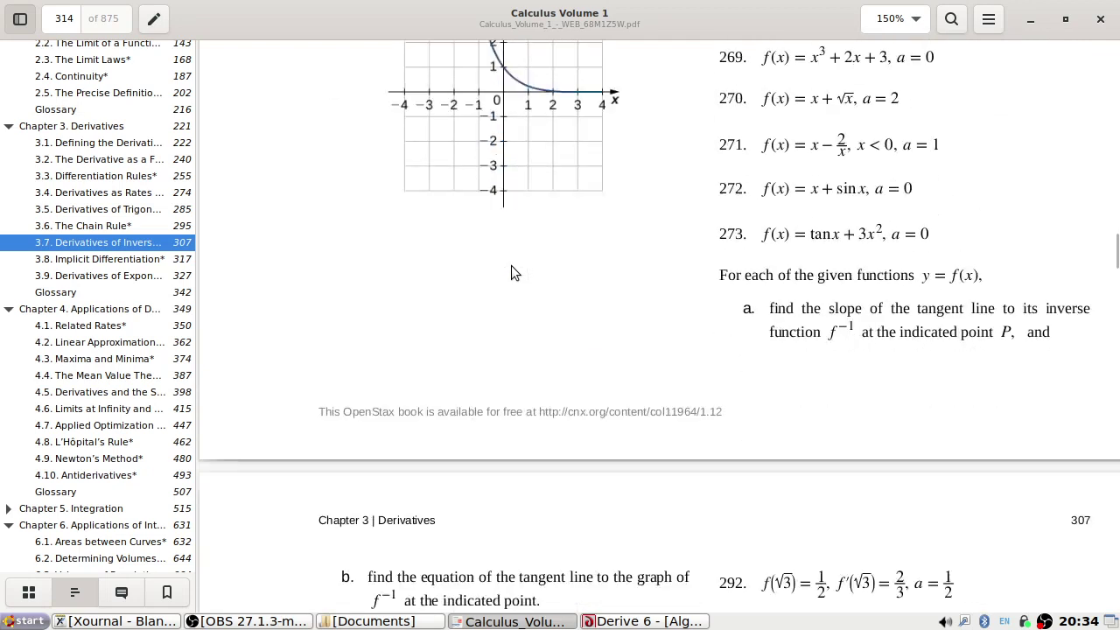
scroll(511, 273, down, 8)
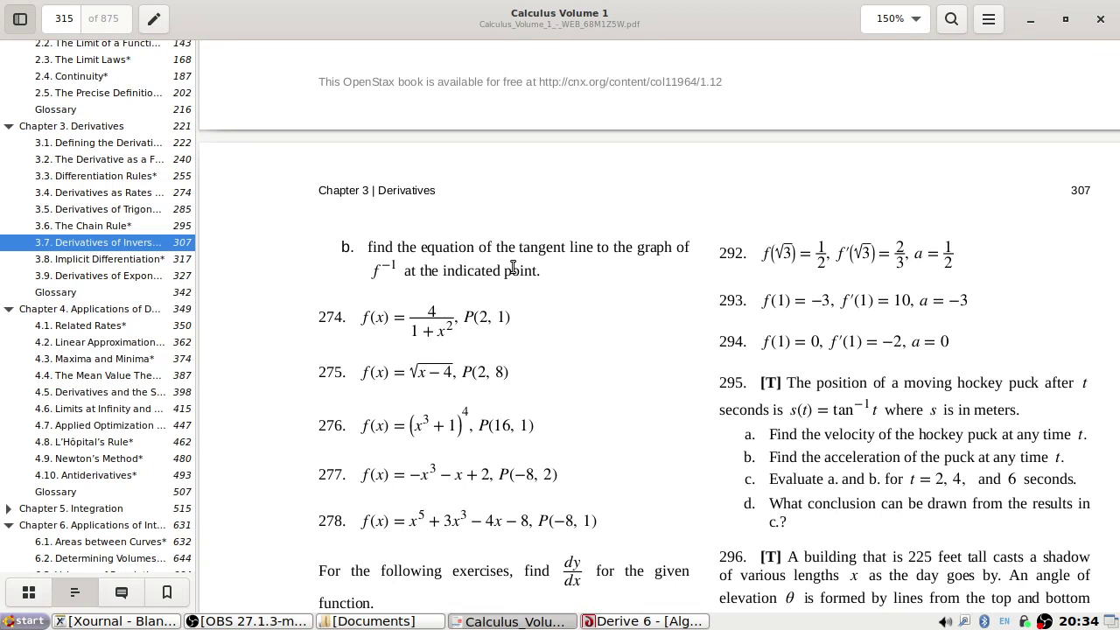
scroll(513, 268, down, 5)
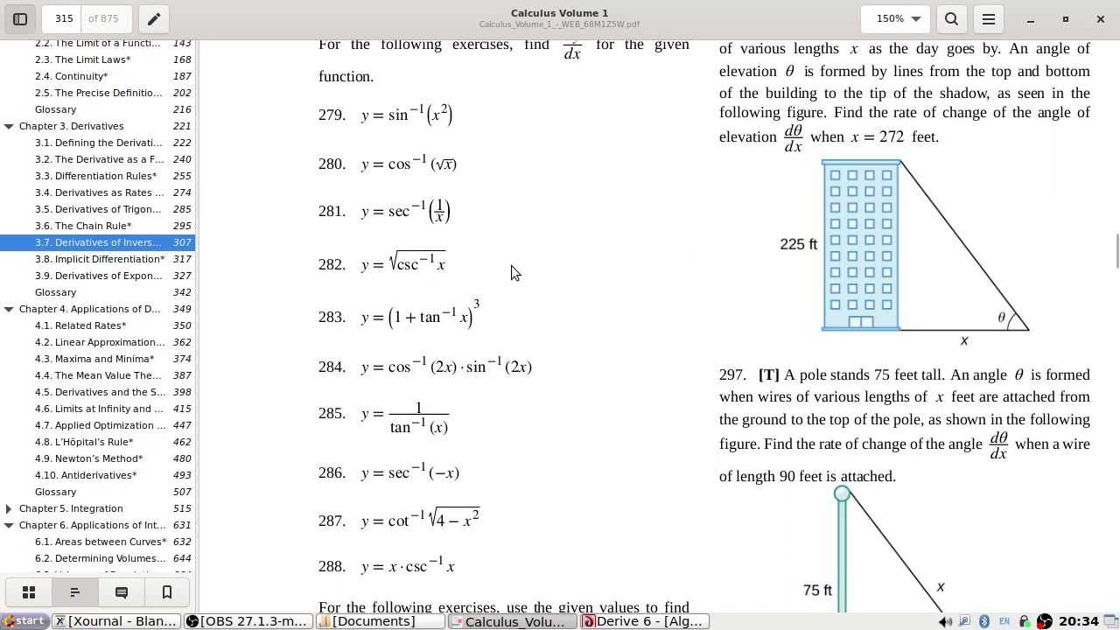
scroll(511, 265, up, 5)
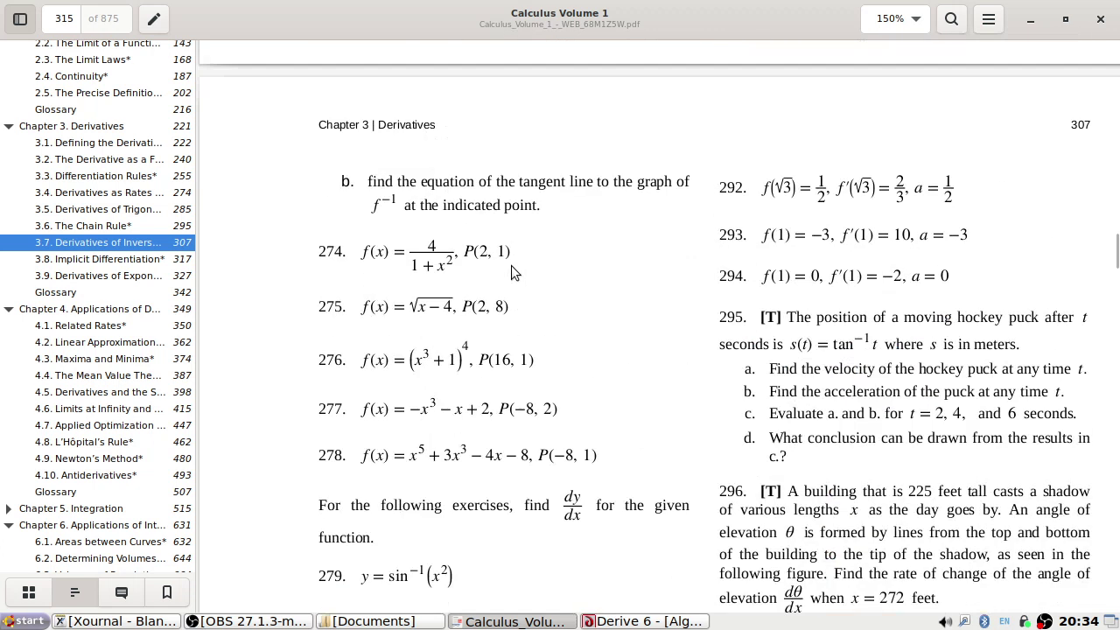
scroll(511, 265, up, 5)
scroll(511, 265, down, 5)
scroll(511, 265, down, 1)
scroll(512, 269, down, 9)
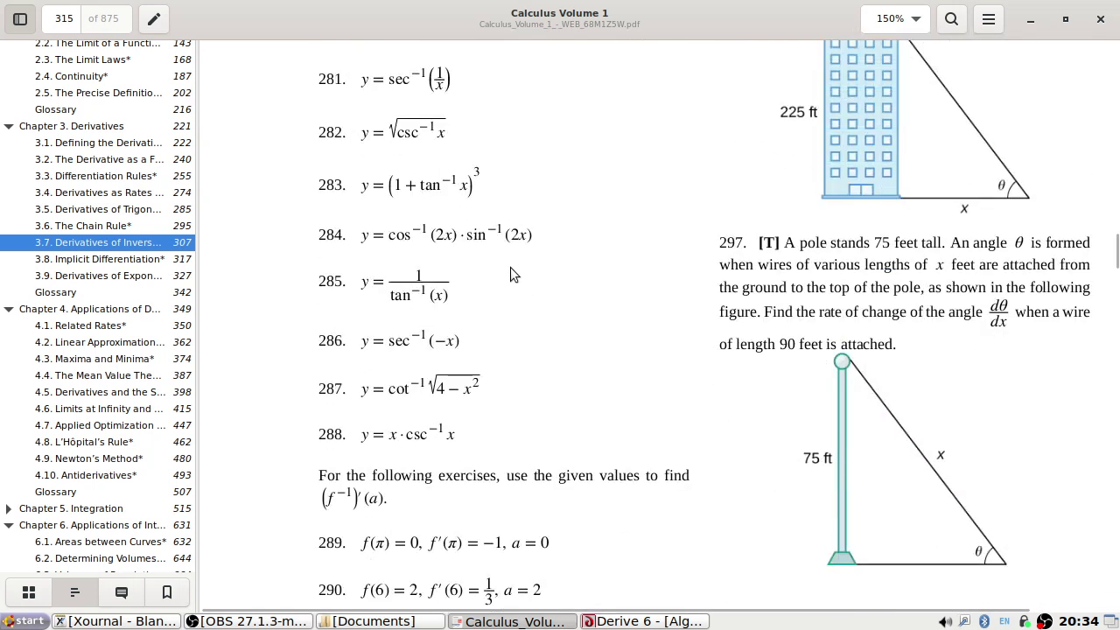
scroll(512, 272, down, 2)
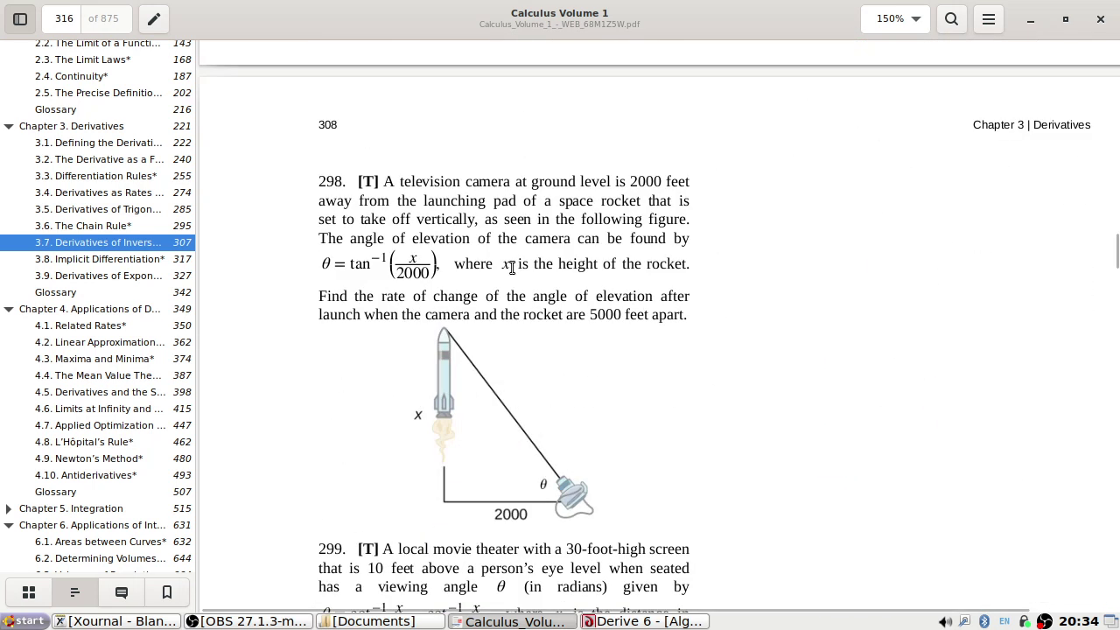
scroll(512, 268, down, 7)
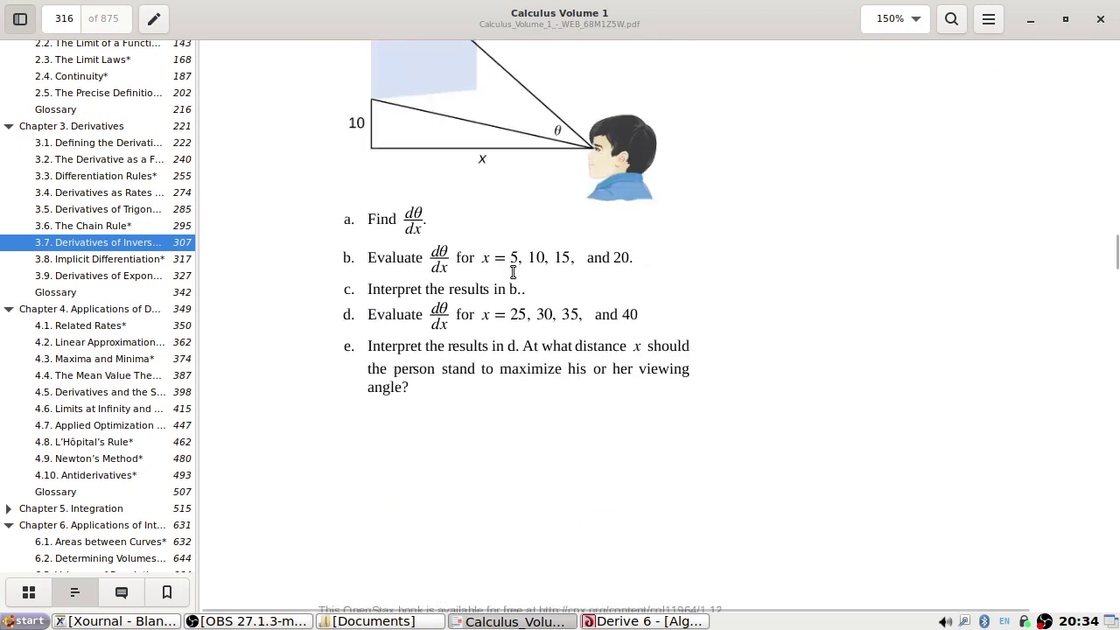
scroll(512, 275, down, 3)
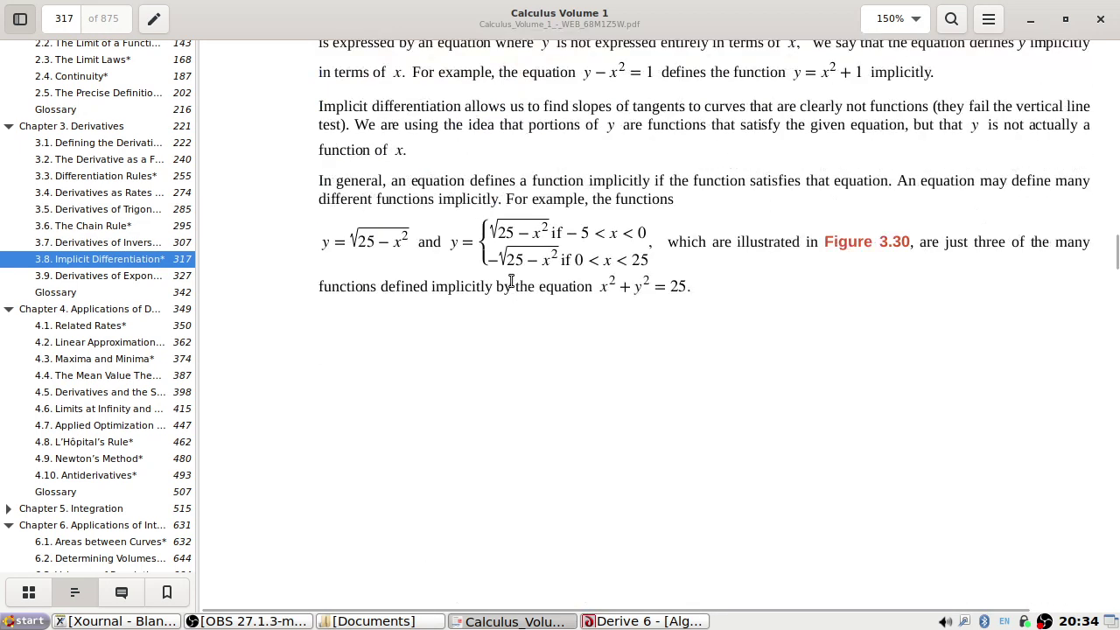
scroll(493, 287, down, 3)
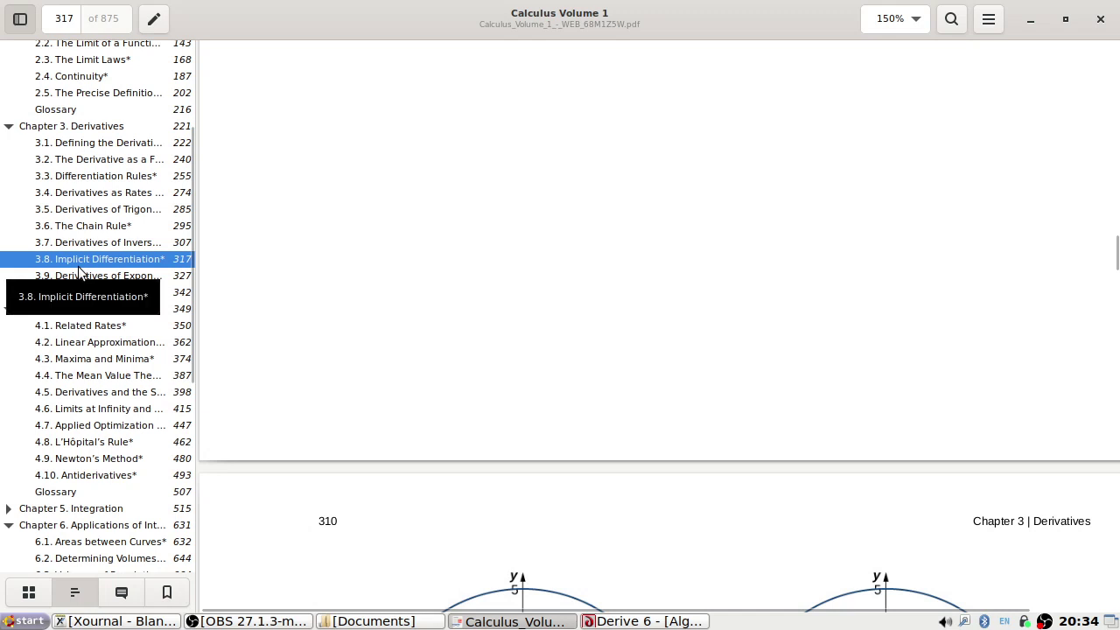
scroll(78, 273, down, 2)
scroll(79, 273, down, 2)
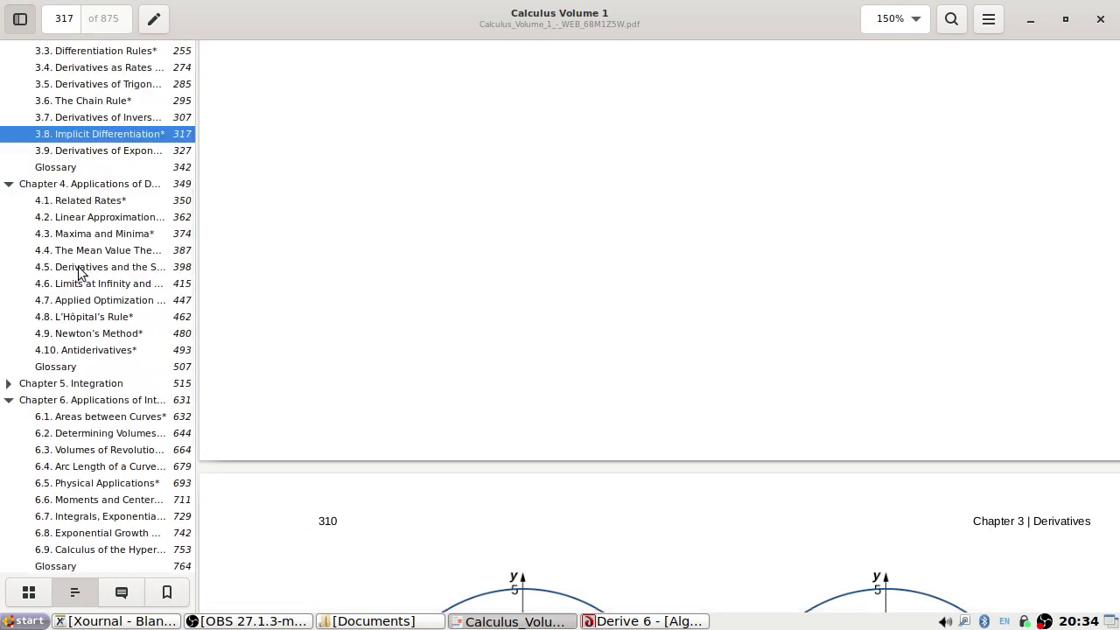
scroll(79, 273, down, 5)
scroll(140, 288, up, 10)
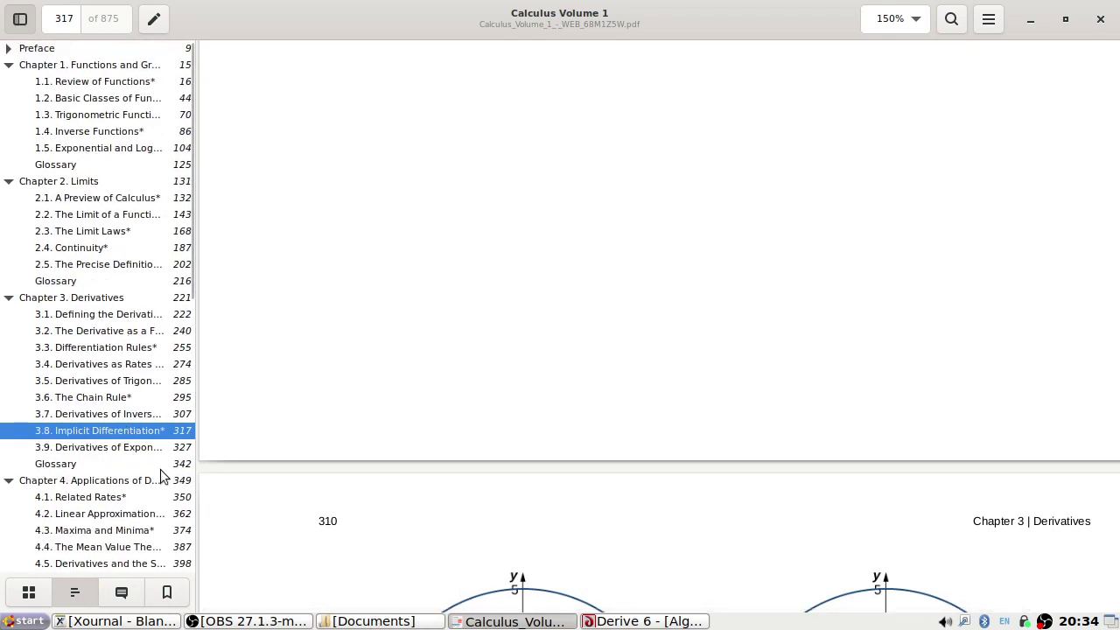
- Close the PDF and Derive without saving Algebra 1, then maximize OBS Studio
click(1101, 19)
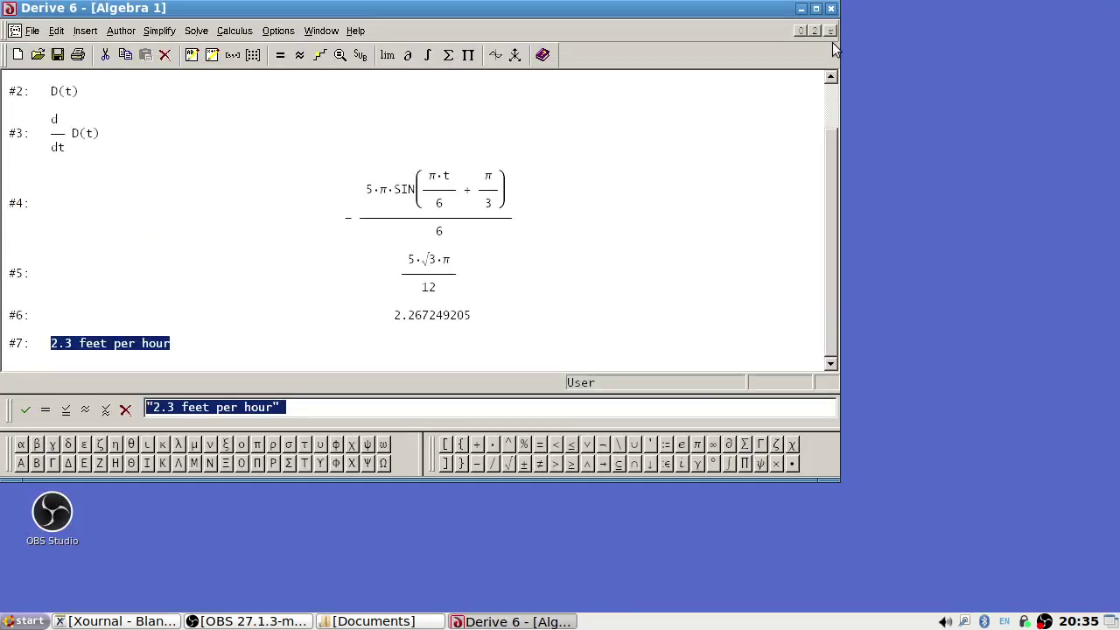
click(832, 9)
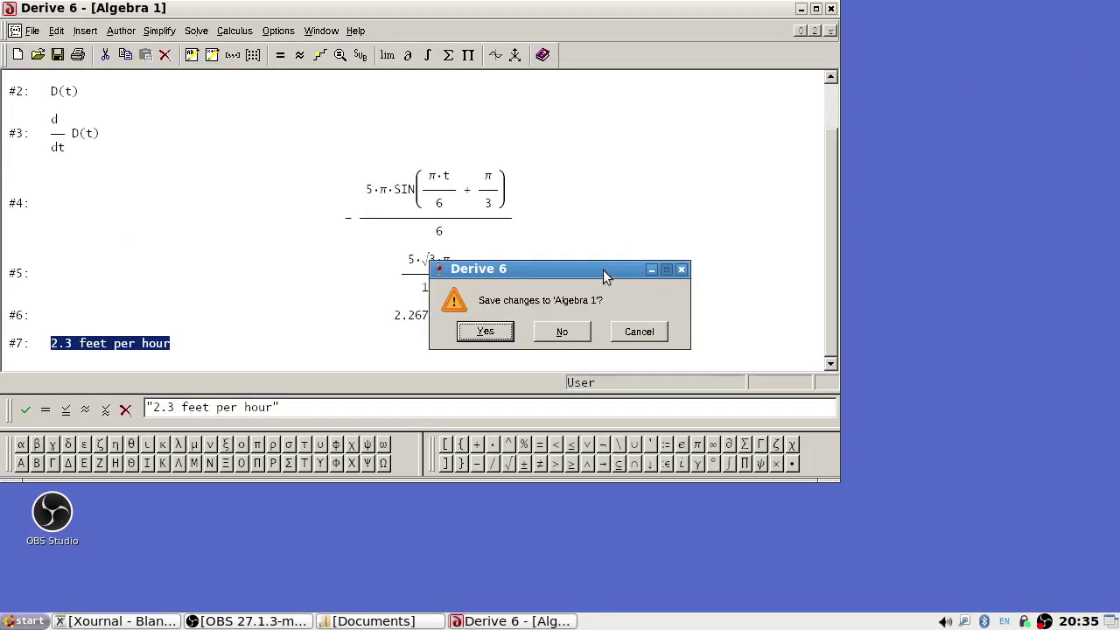
click(560, 330)
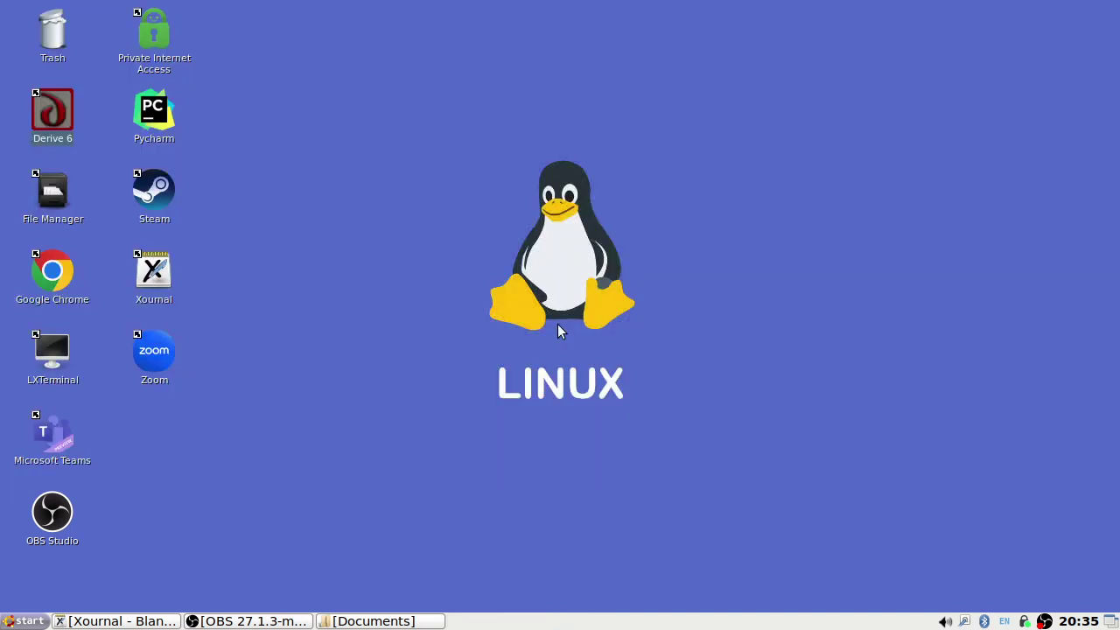
click(267, 621)
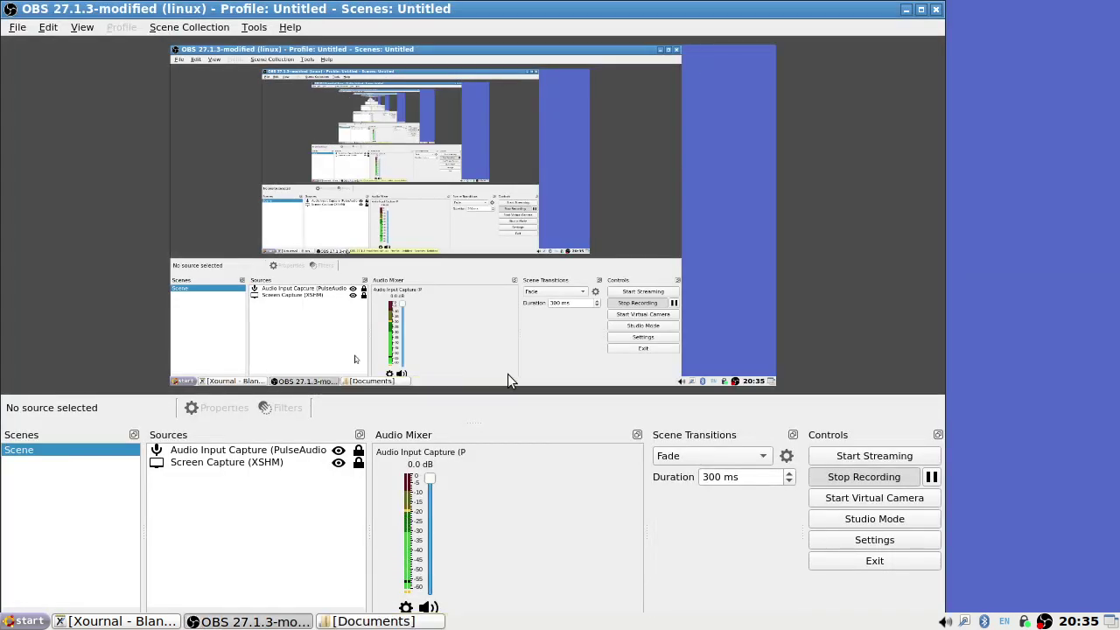
click(921, 9)
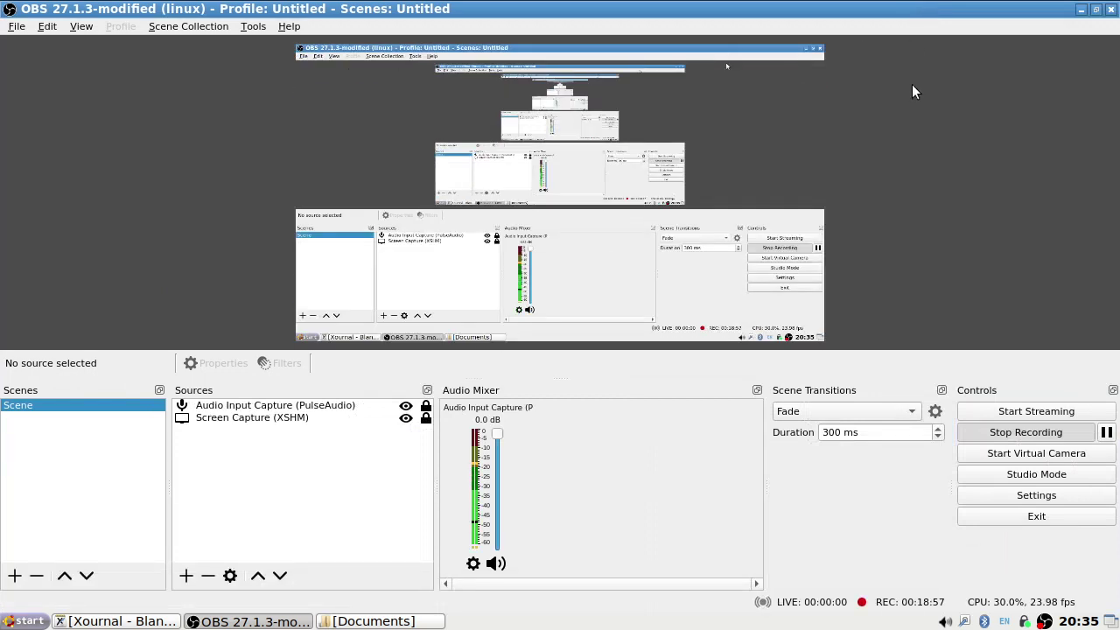